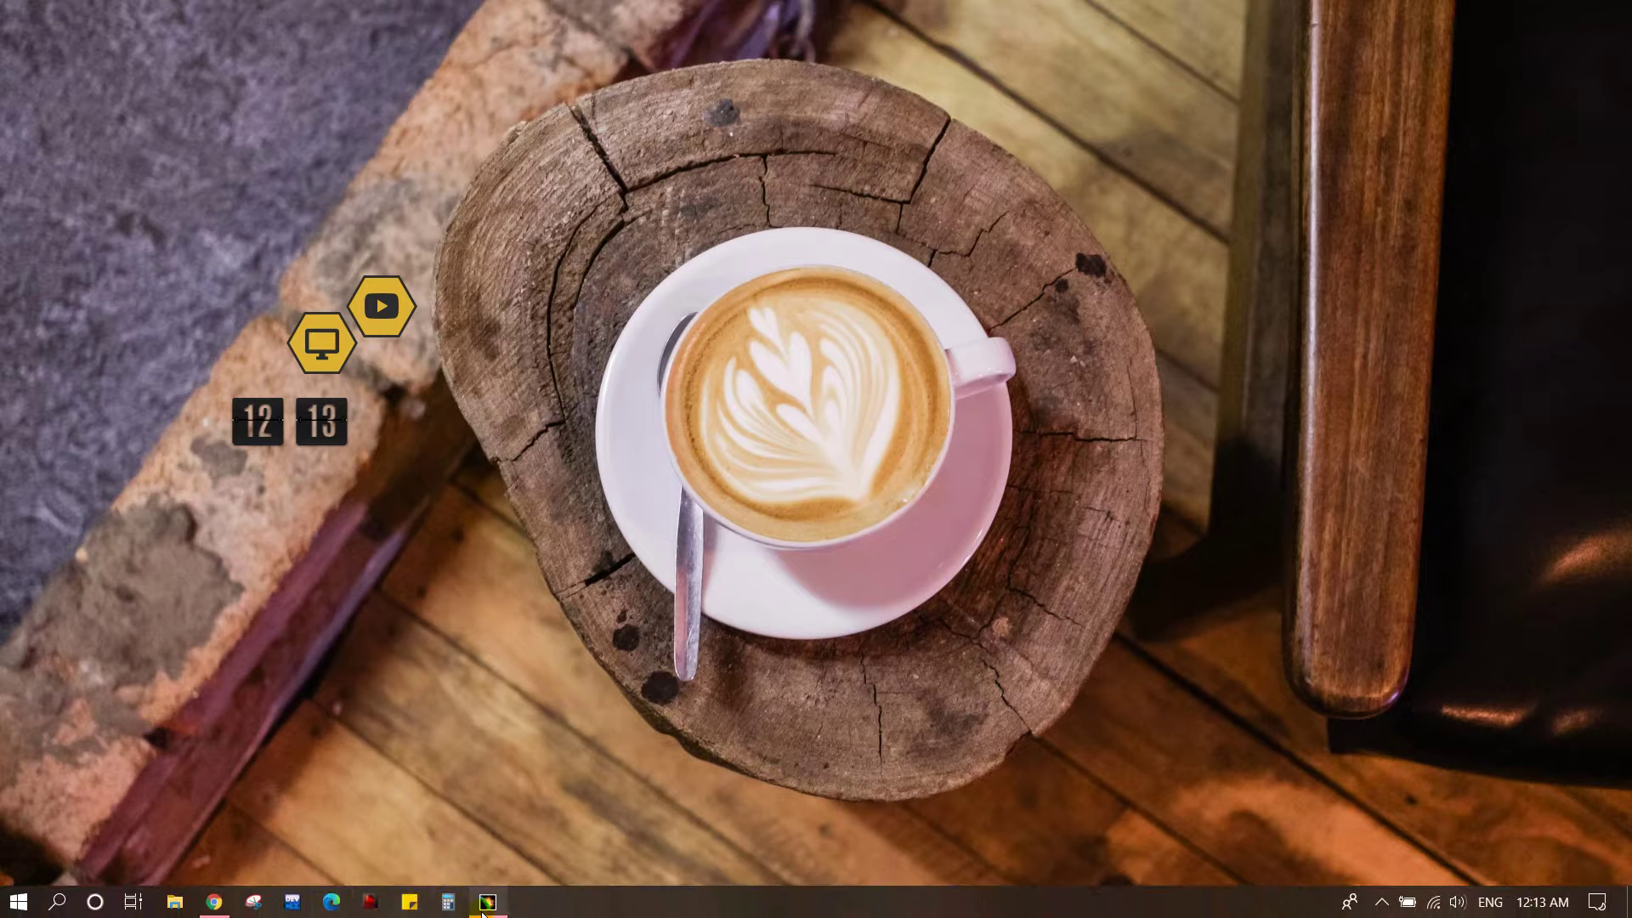
Step: Reopen ROTOR BLADE.CATPart in CATIA V5
left_click(484, 907)
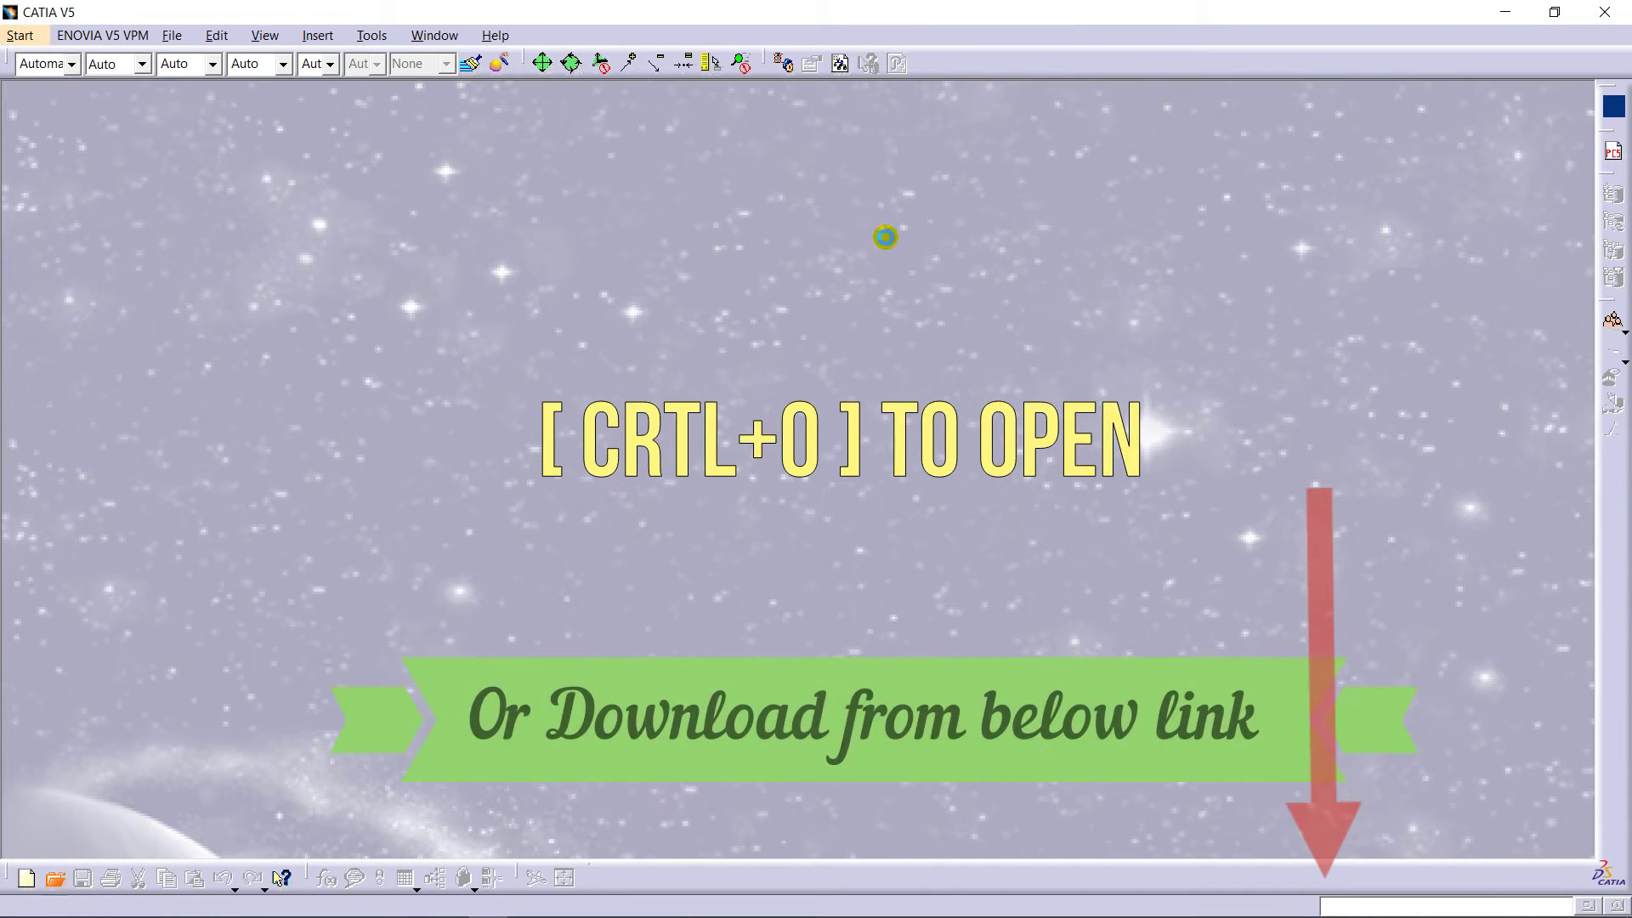
key("ctrl+o")
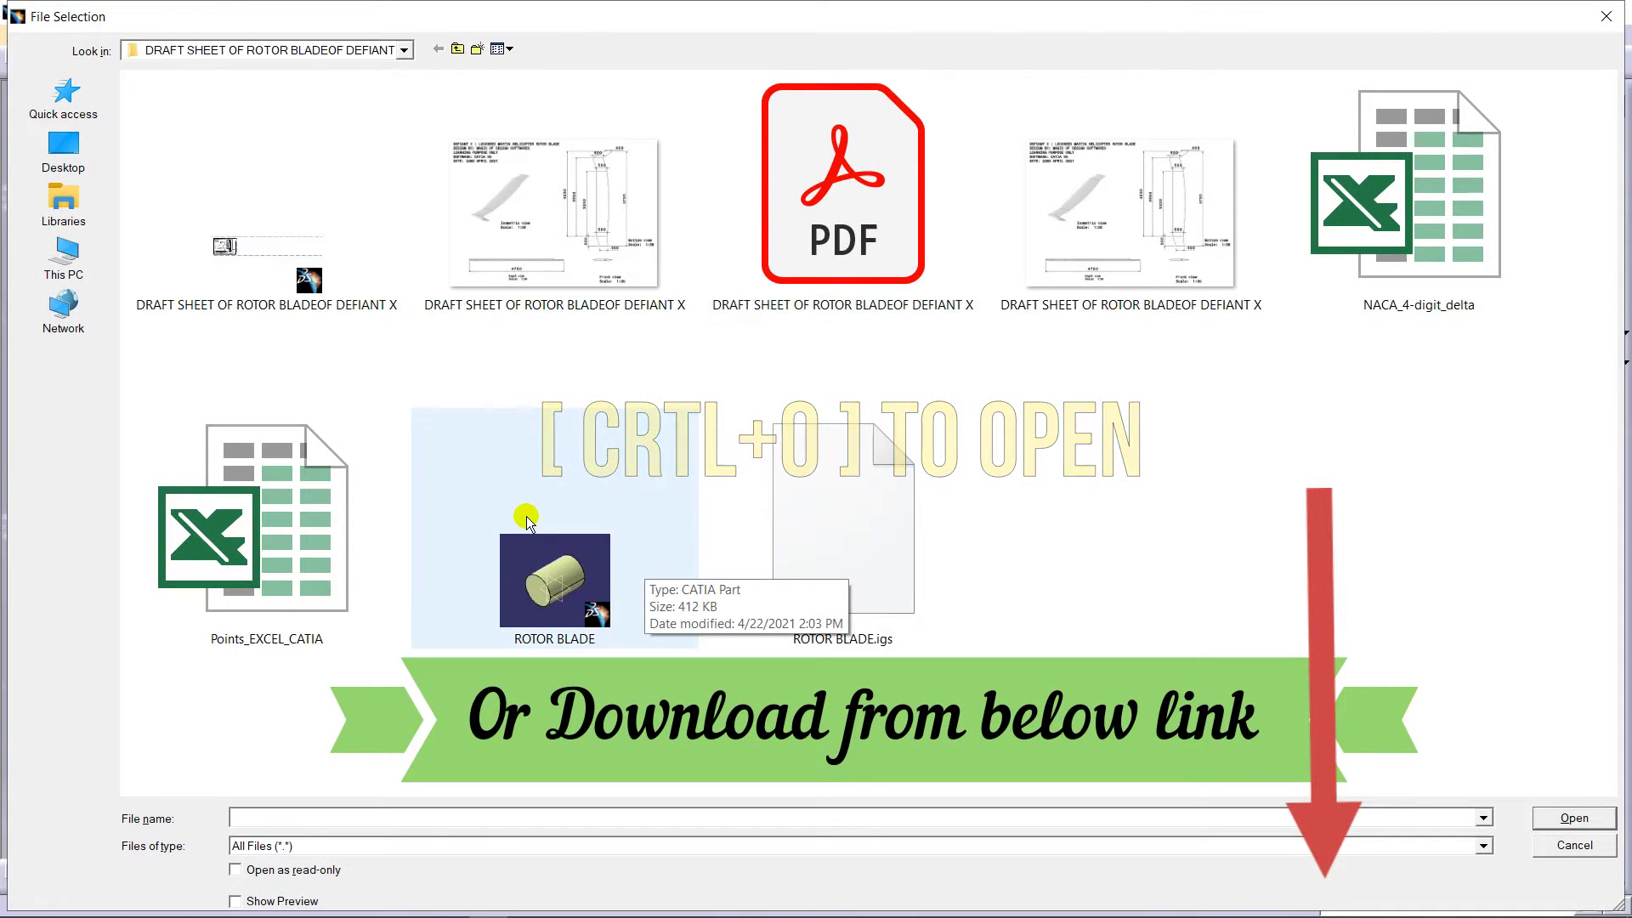
left_click(527, 517)
left_click(1541, 809)
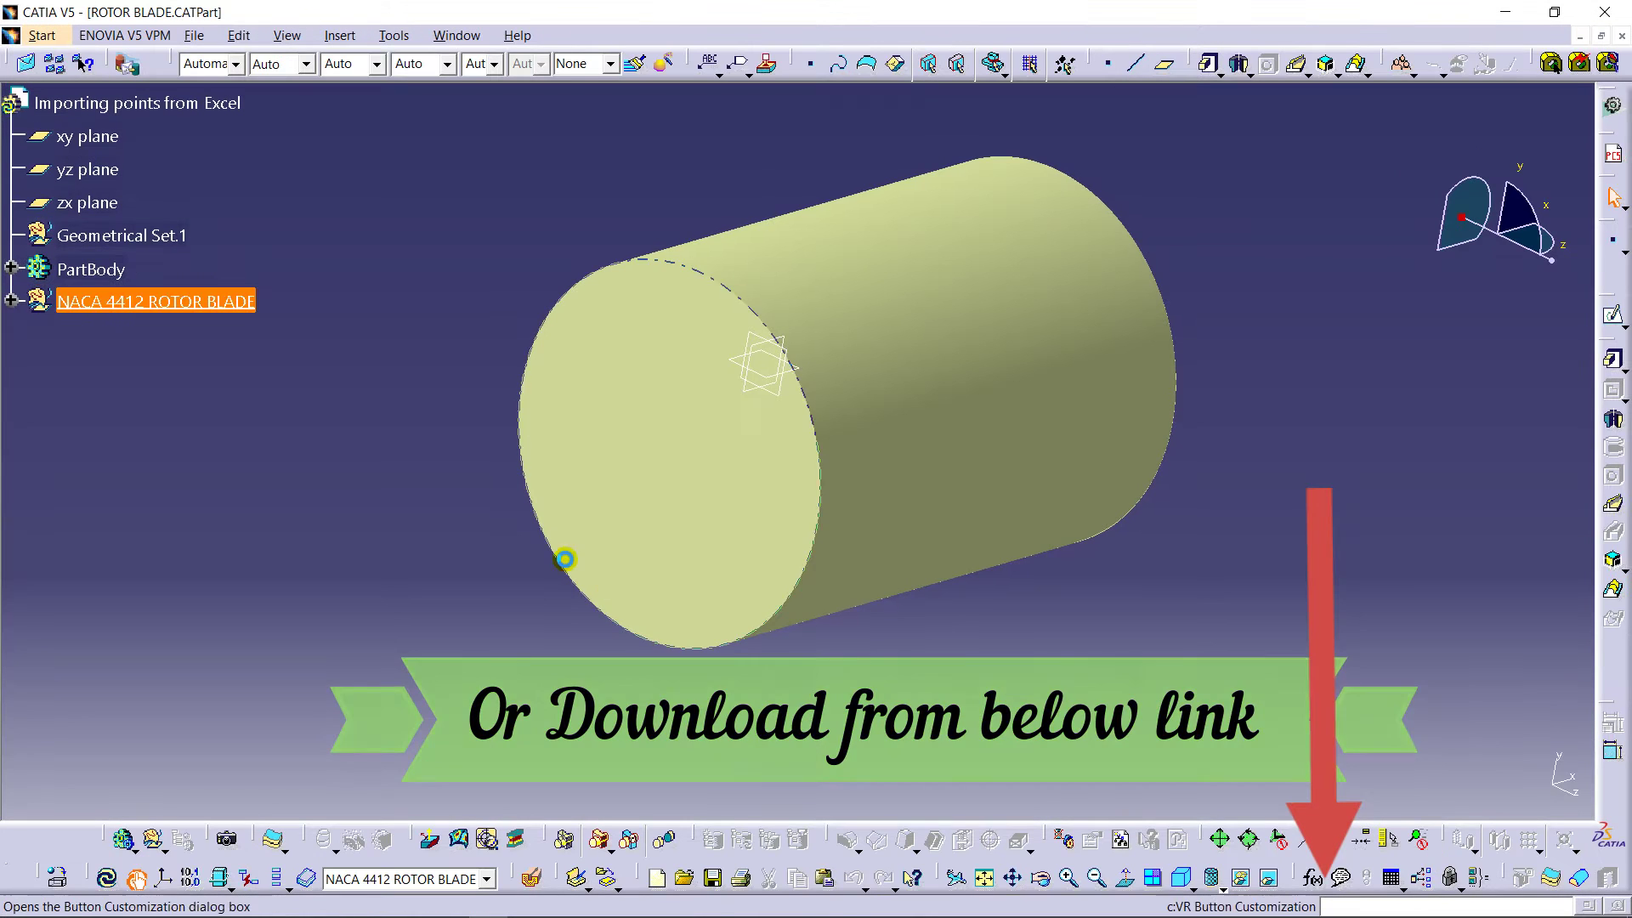
Step: Expand the NACA 4412 ROTOR BLADE tree and select Extrude.1, Fill.3 and Fill.4 together
left_click(10, 301)
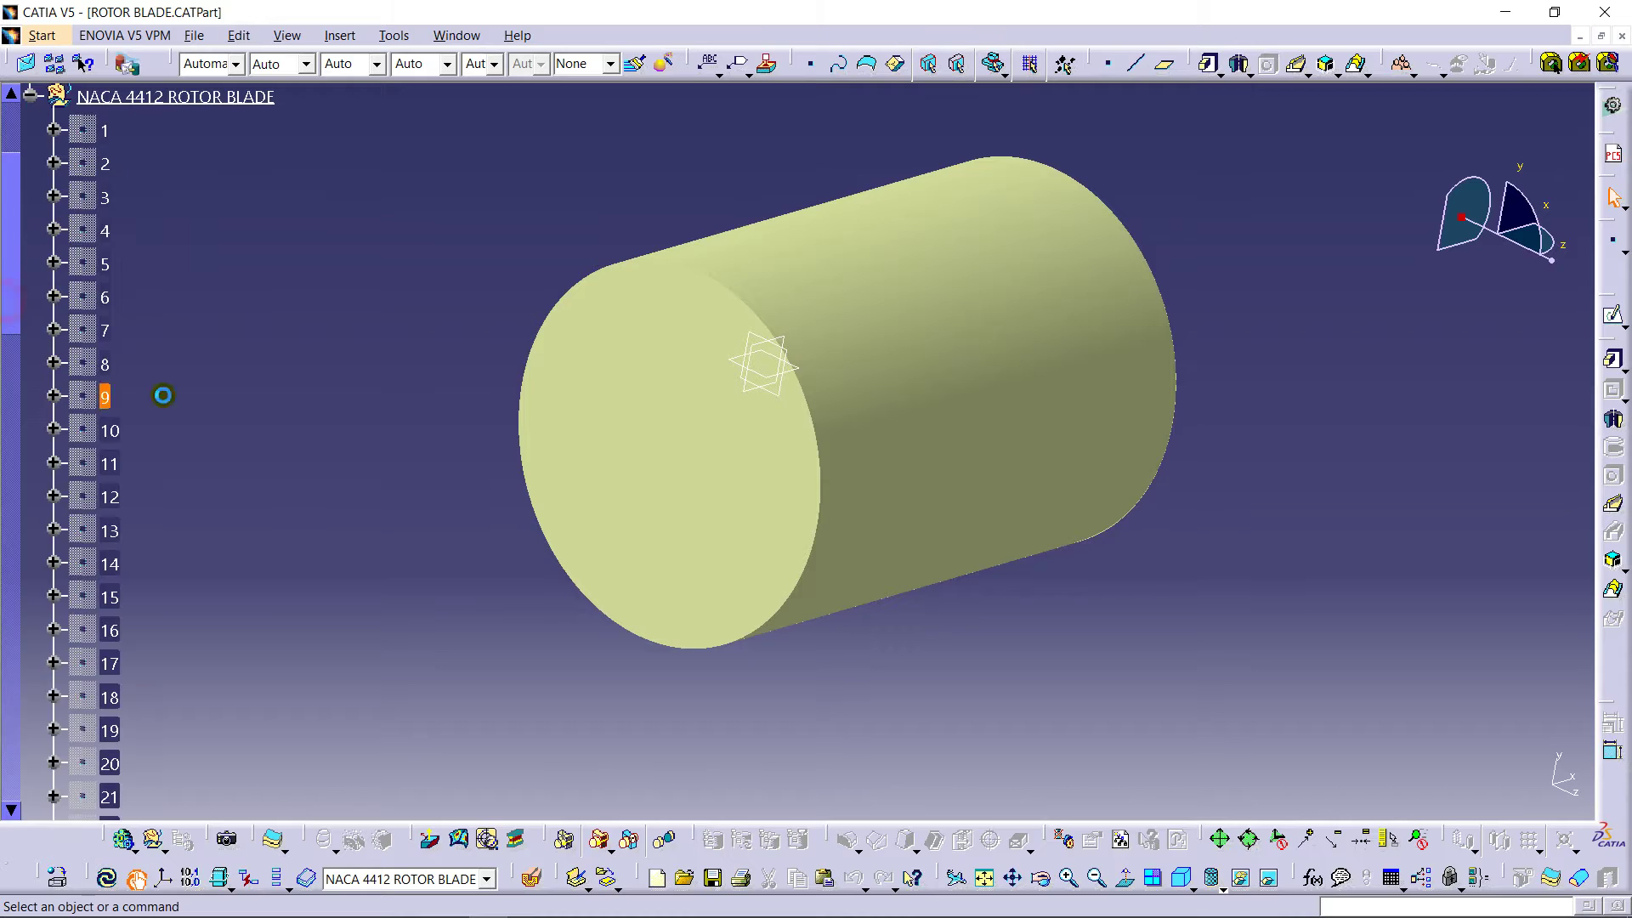
scroll(158, 468, "down", 15)
scroll(149, 585, "up", 5)
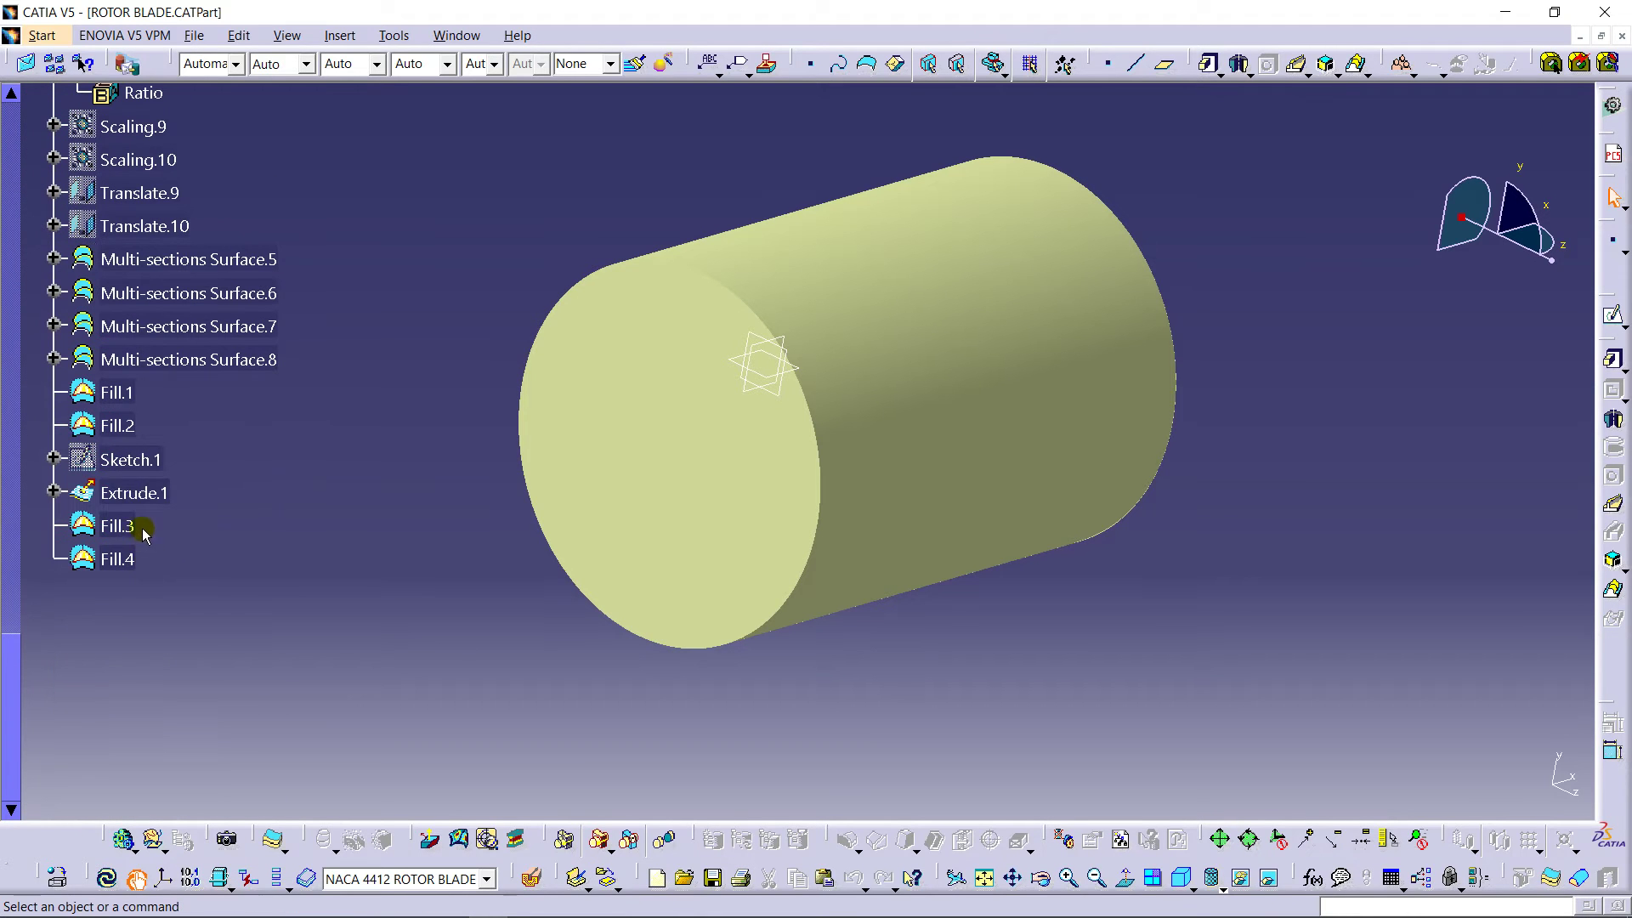
left_click(134, 493)
left_click(116, 525, "ctrl")
left_click(117, 559, "ctrl")
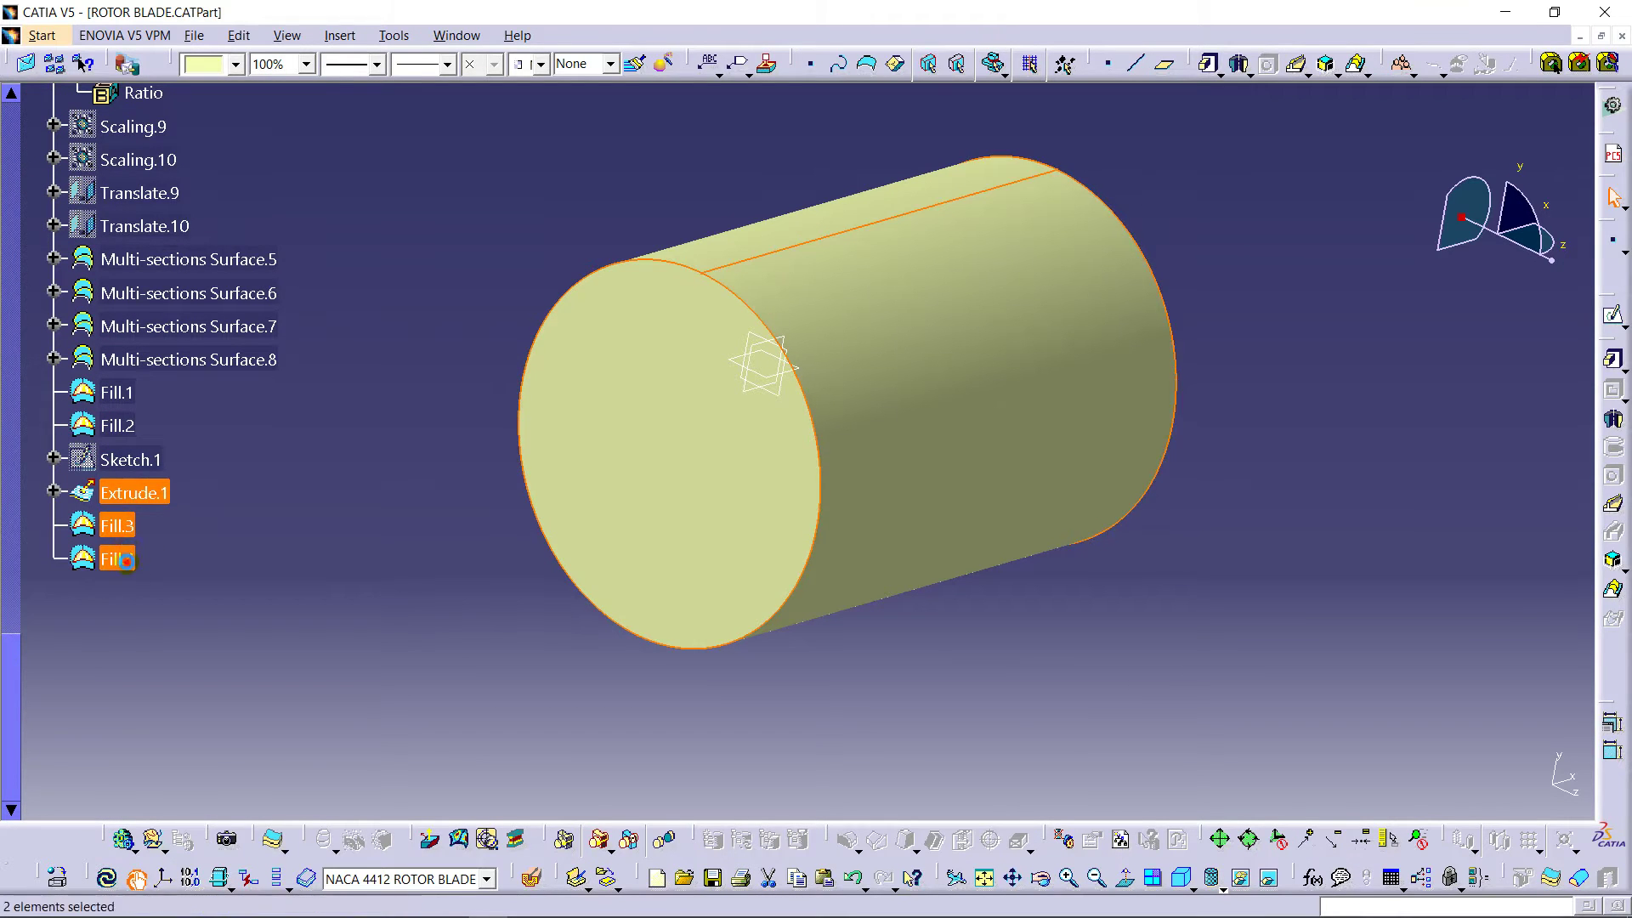
right_click(147, 492)
Step: Hide Extrude.1, Fill.3 and Fill.4, then display the blade in Shading with Edges, laid out lengthwise
left_click(263, 544)
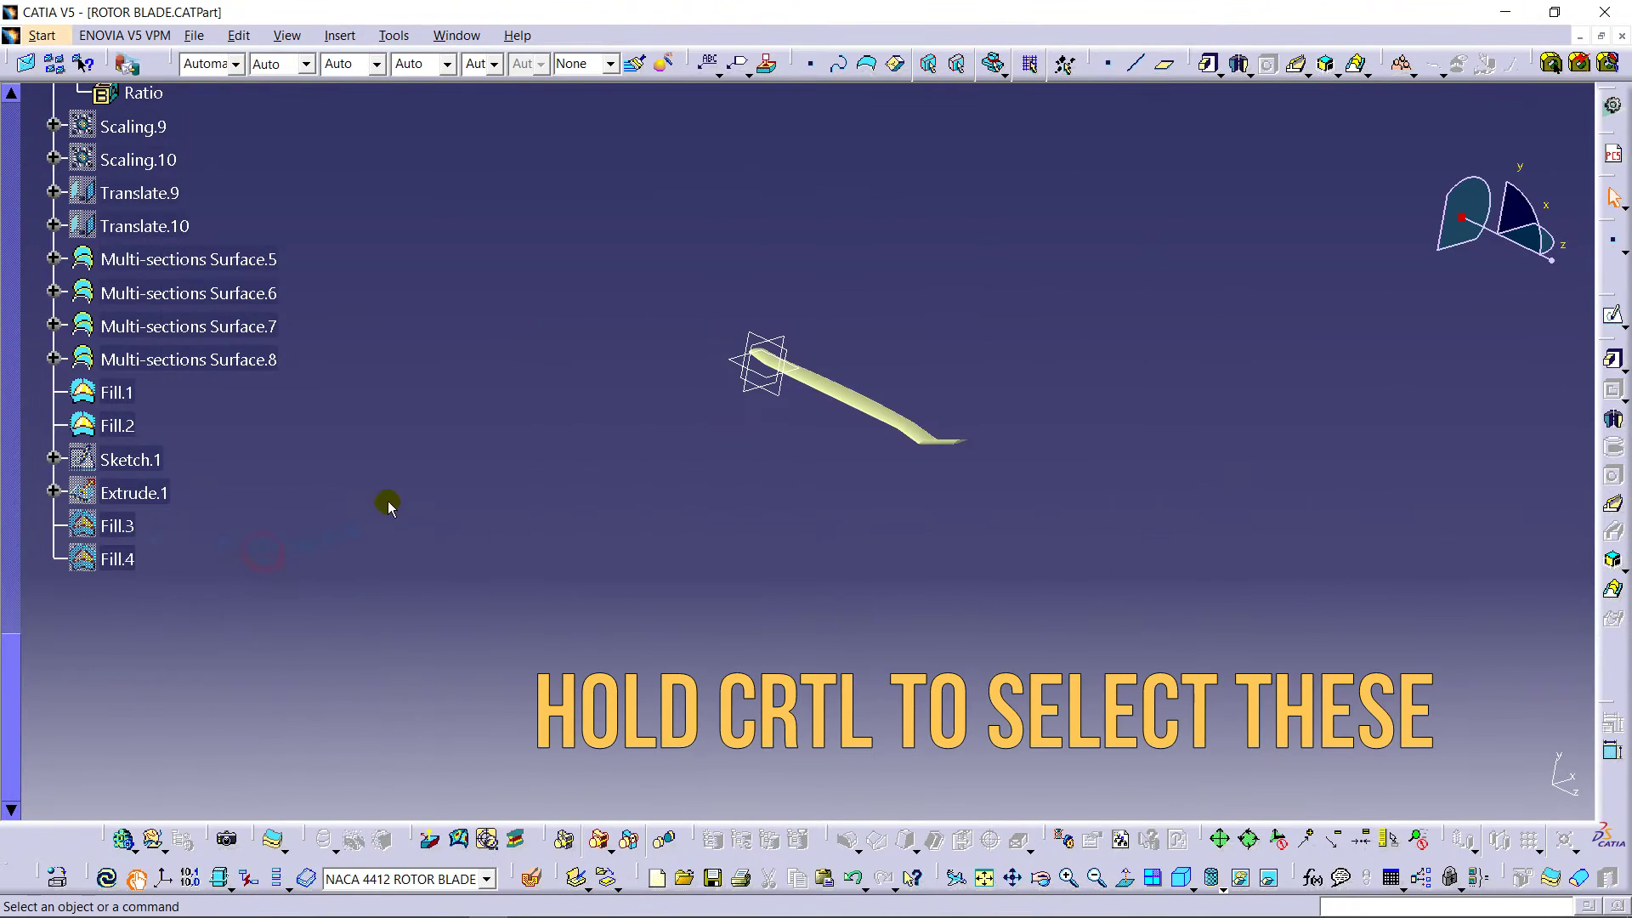
middle_click_drag(514, 370, 808, 470)
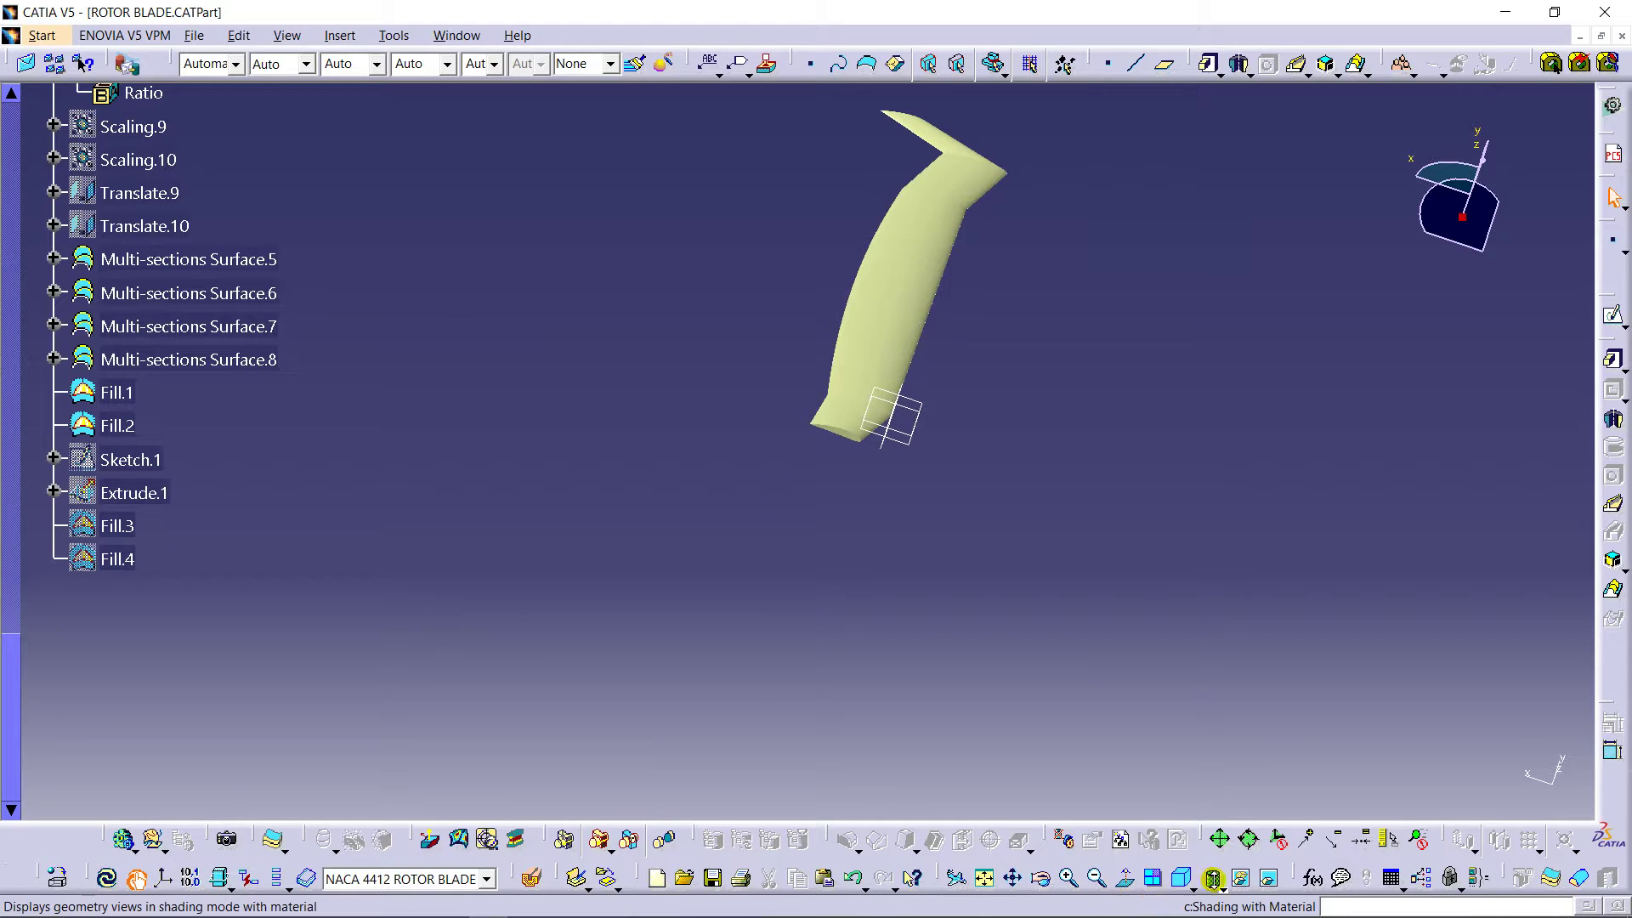
left_click(1217, 882)
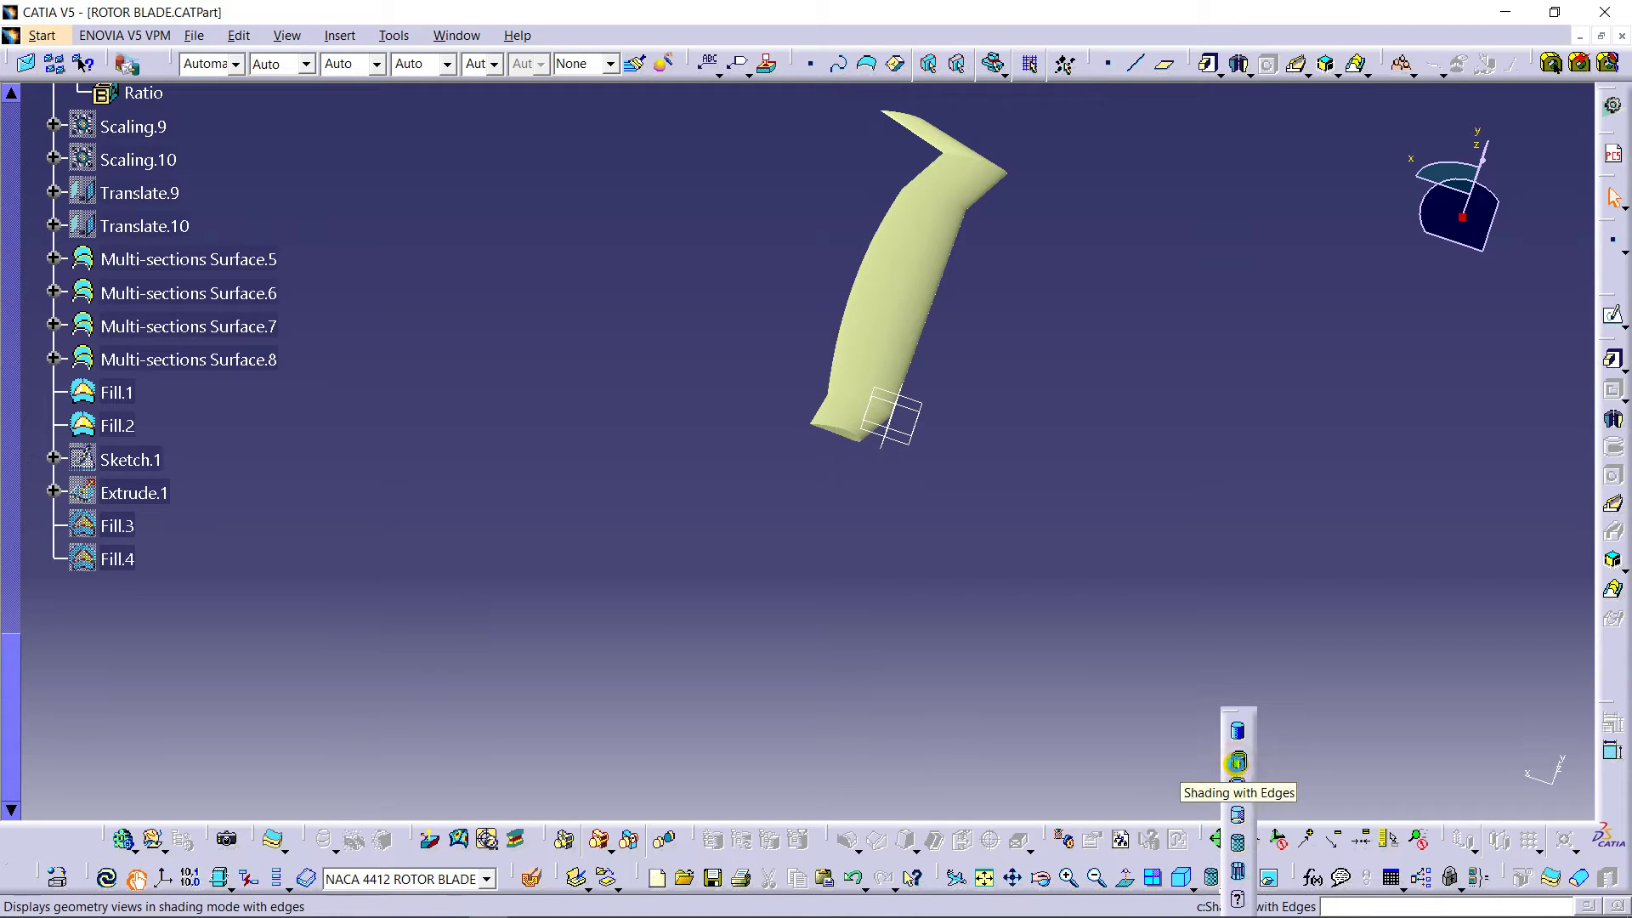
left_click(1238, 763)
mouse_move(984, 520)
middle_mouse_down()
mouse_move(818, 341)
mouse_move(1012, 462)
mouse_move(1020, 280)
mouse_move(692, 291)
mouse_move(672, 328)
mouse_move(977, 292)
mouse_move(947, 590)
mouse_move(961, 535)
middle_mouse_up()
middle_click_drag(592, 574, 1140, 558)
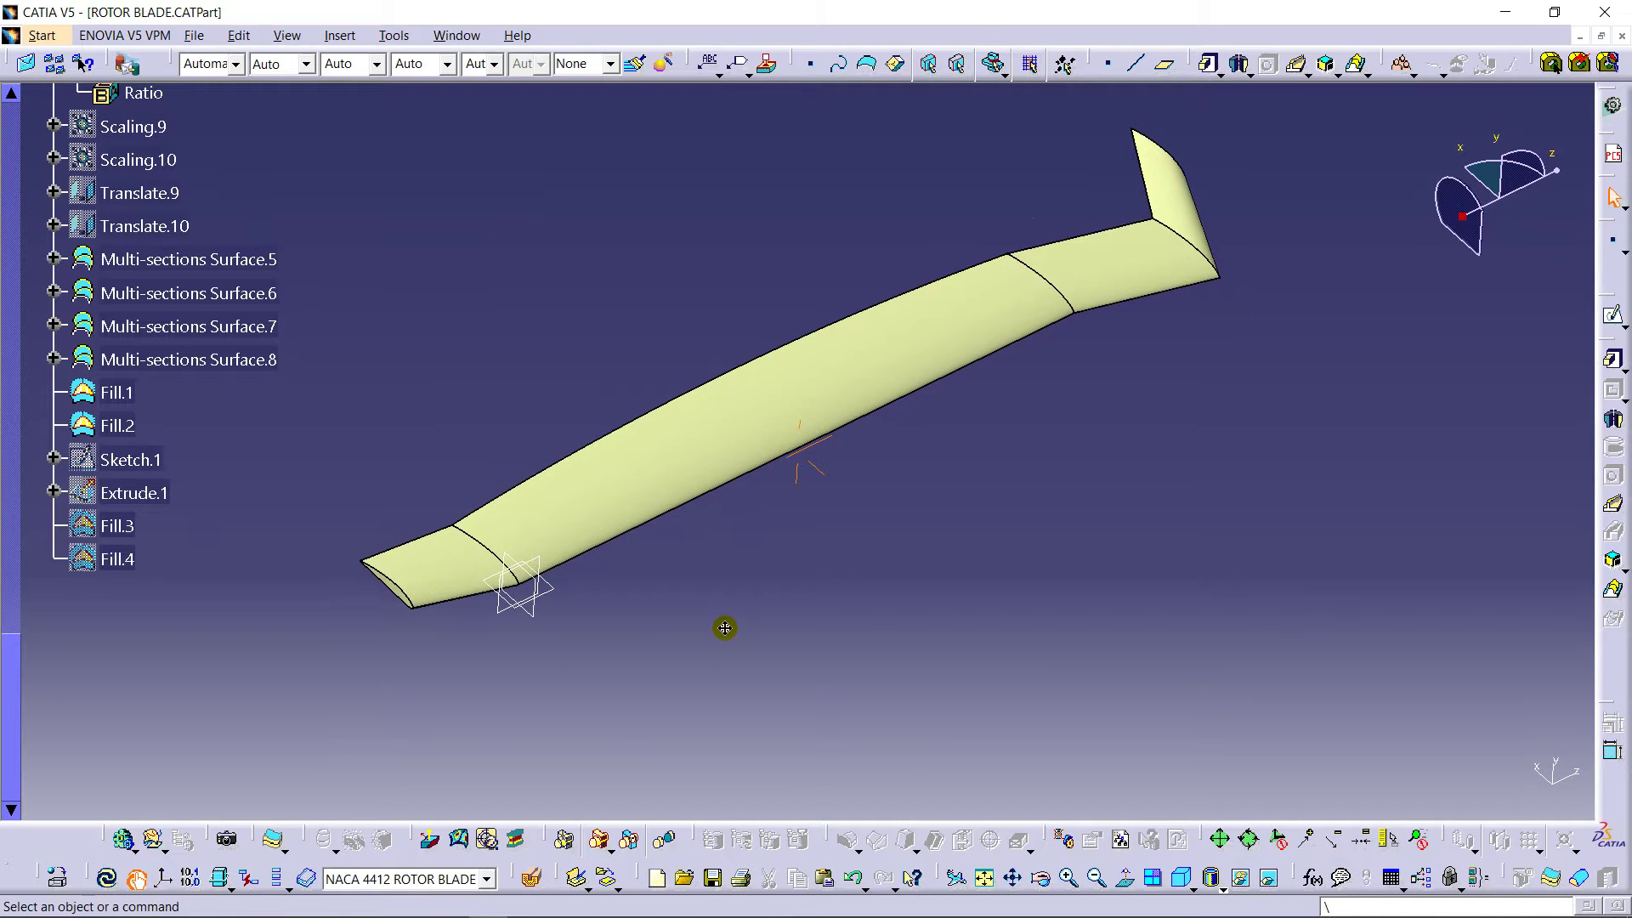
middle_click_drag(729, 628, 729, 620)
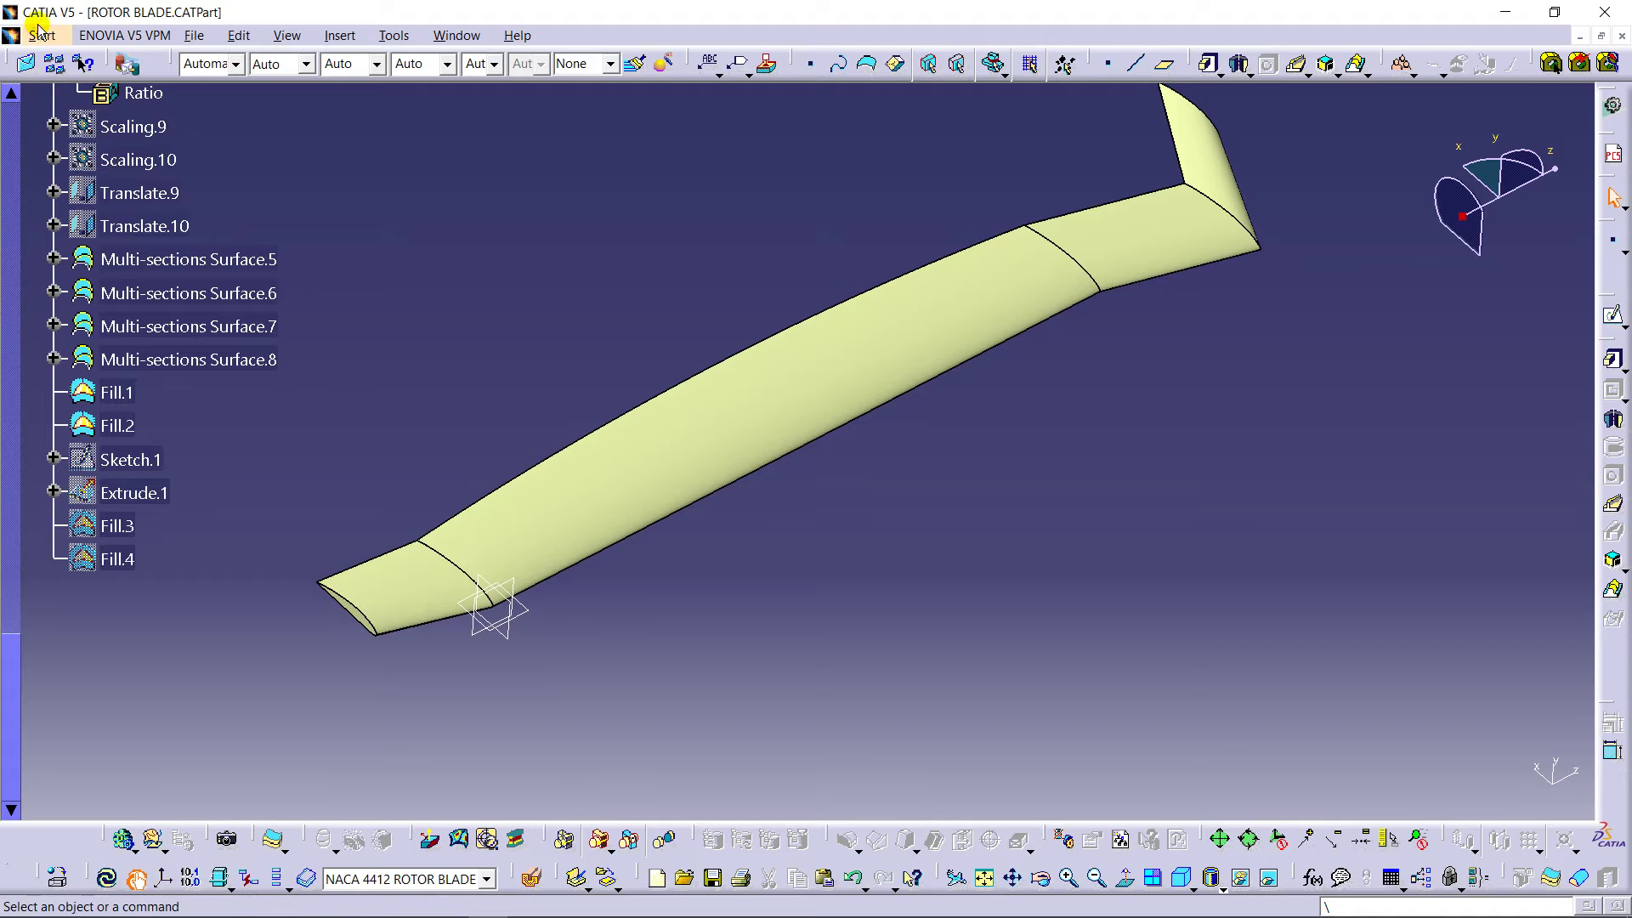
Step: Create a Drafting drawing with the All Views layout on an A4 ISO sheet at 1:1
left_click(42, 35)
mouse_move(195, 83)
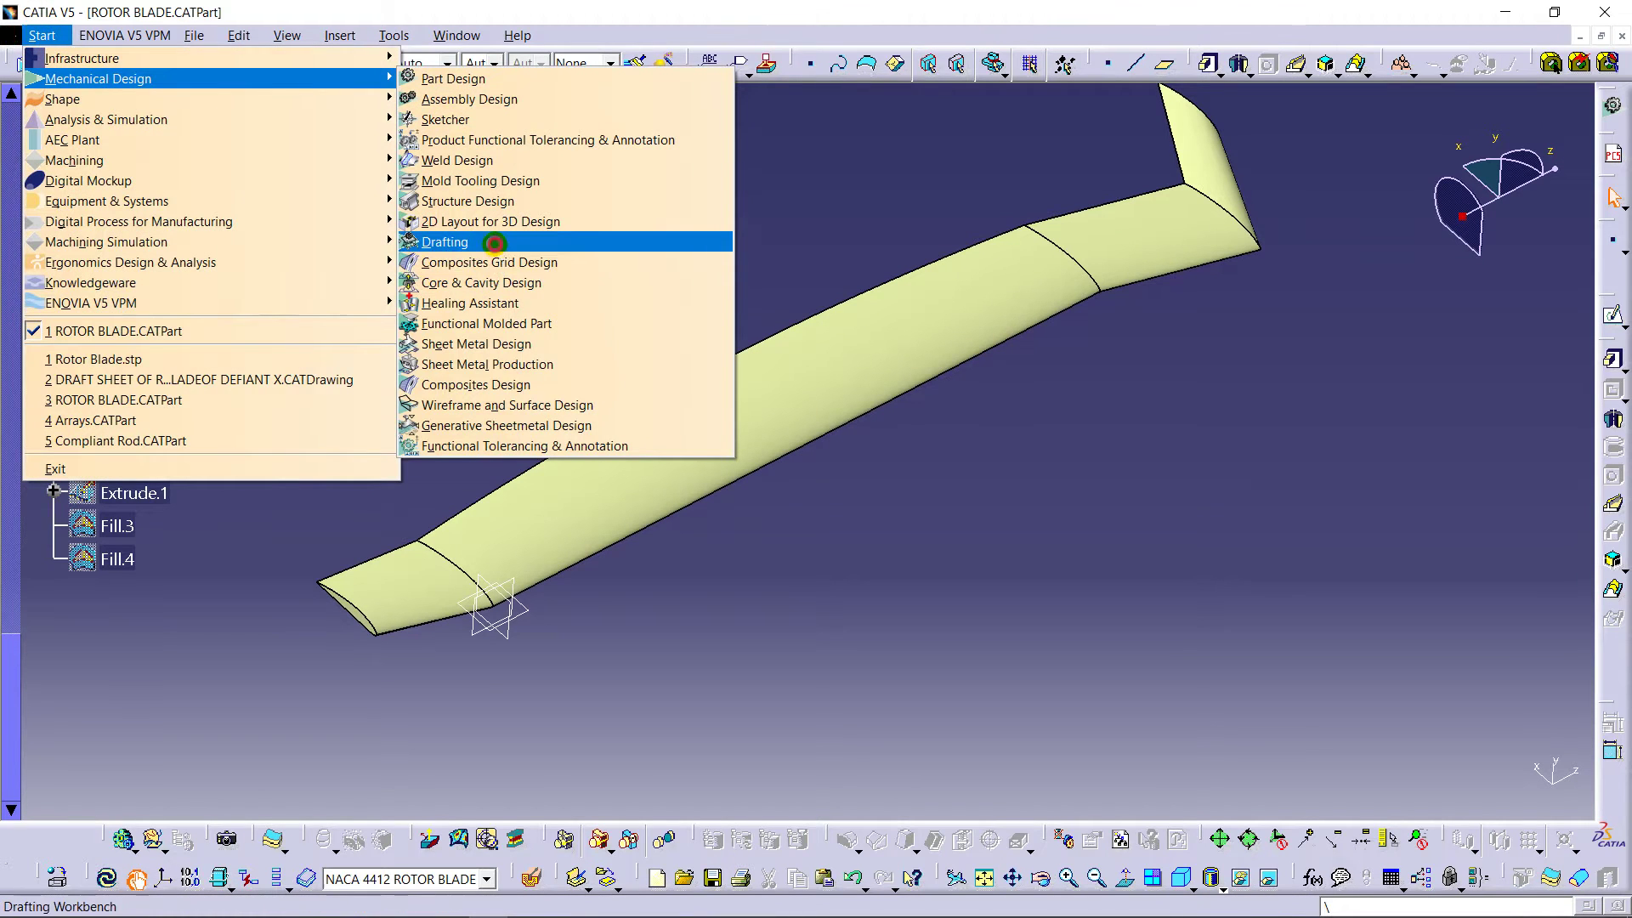
left_click(477, 243)
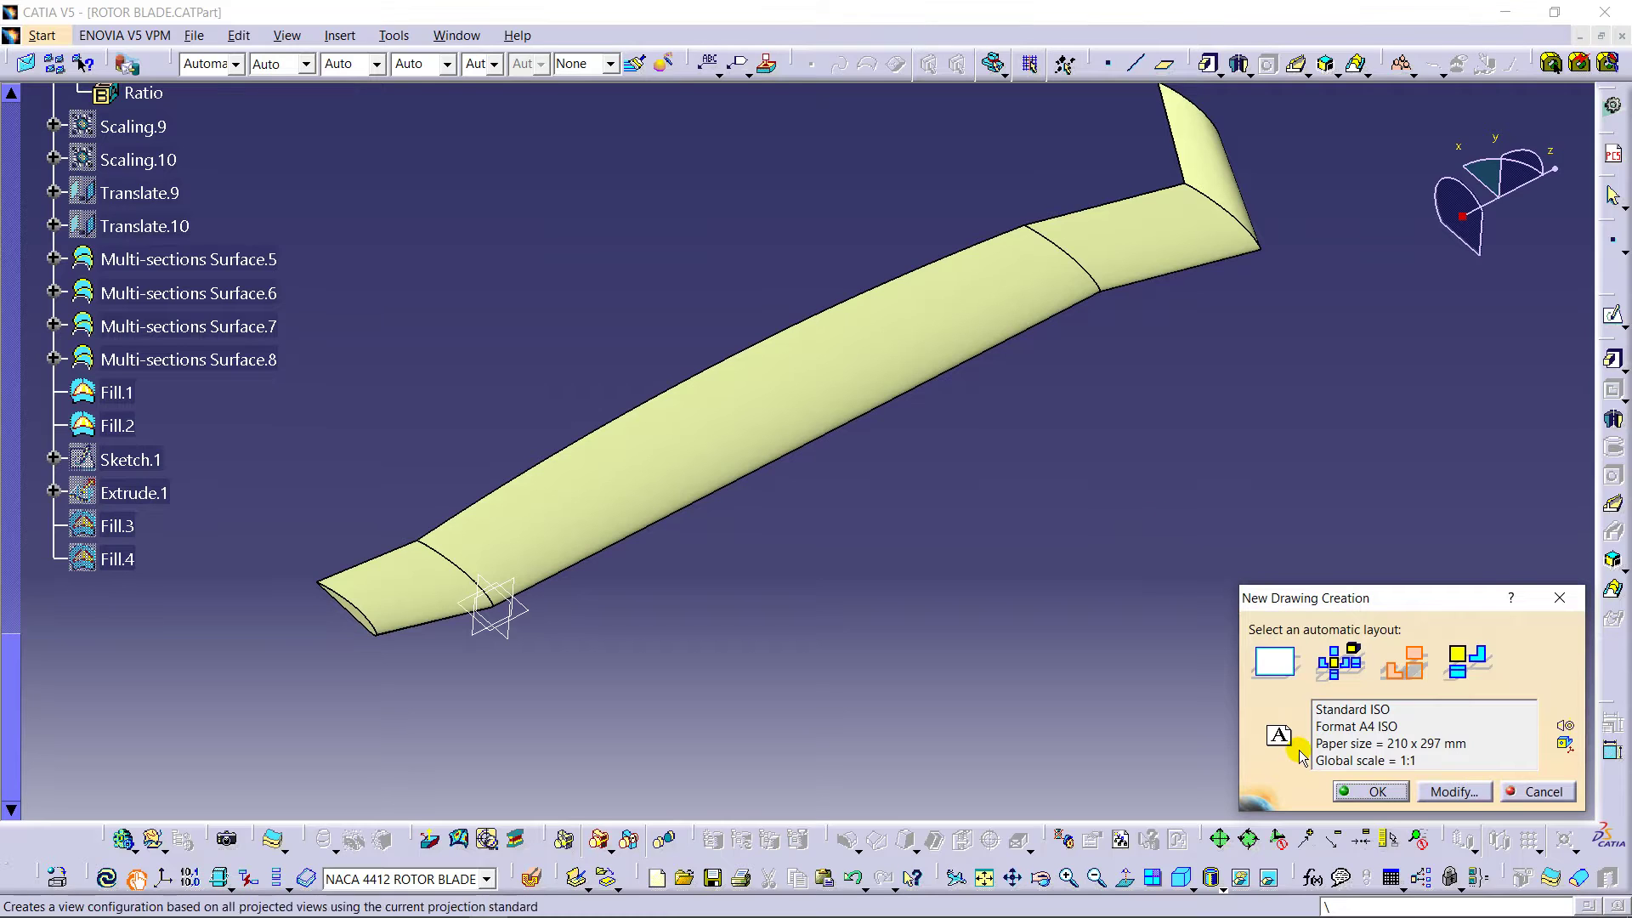
left_click_drag(1342, 742, 1318, 709)
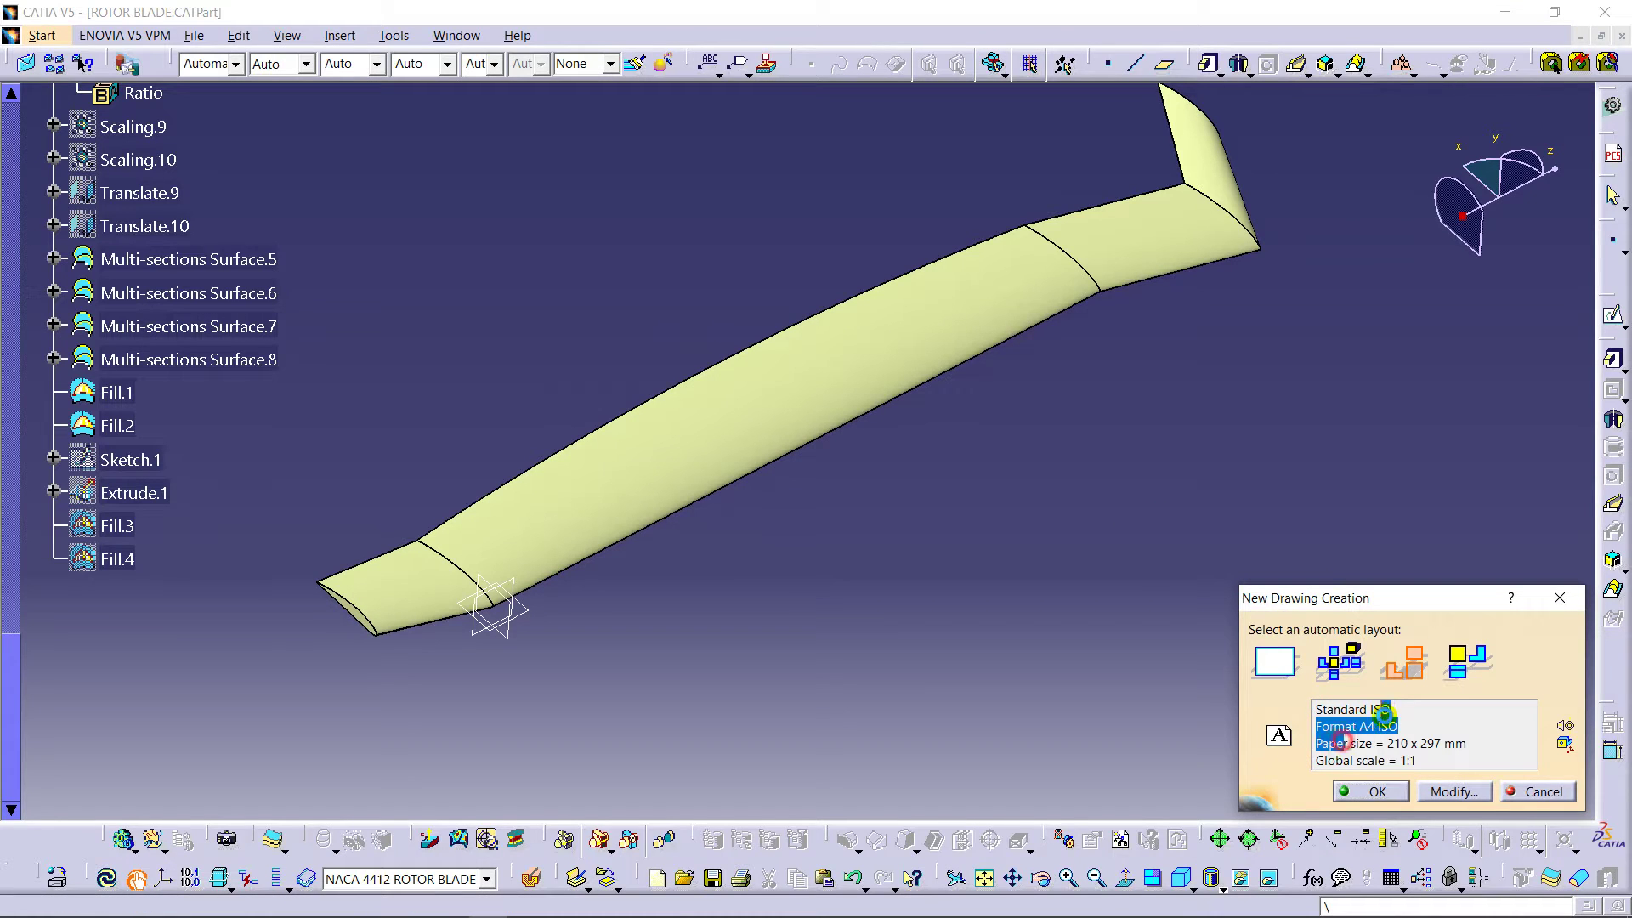
left_click(1403, 743)
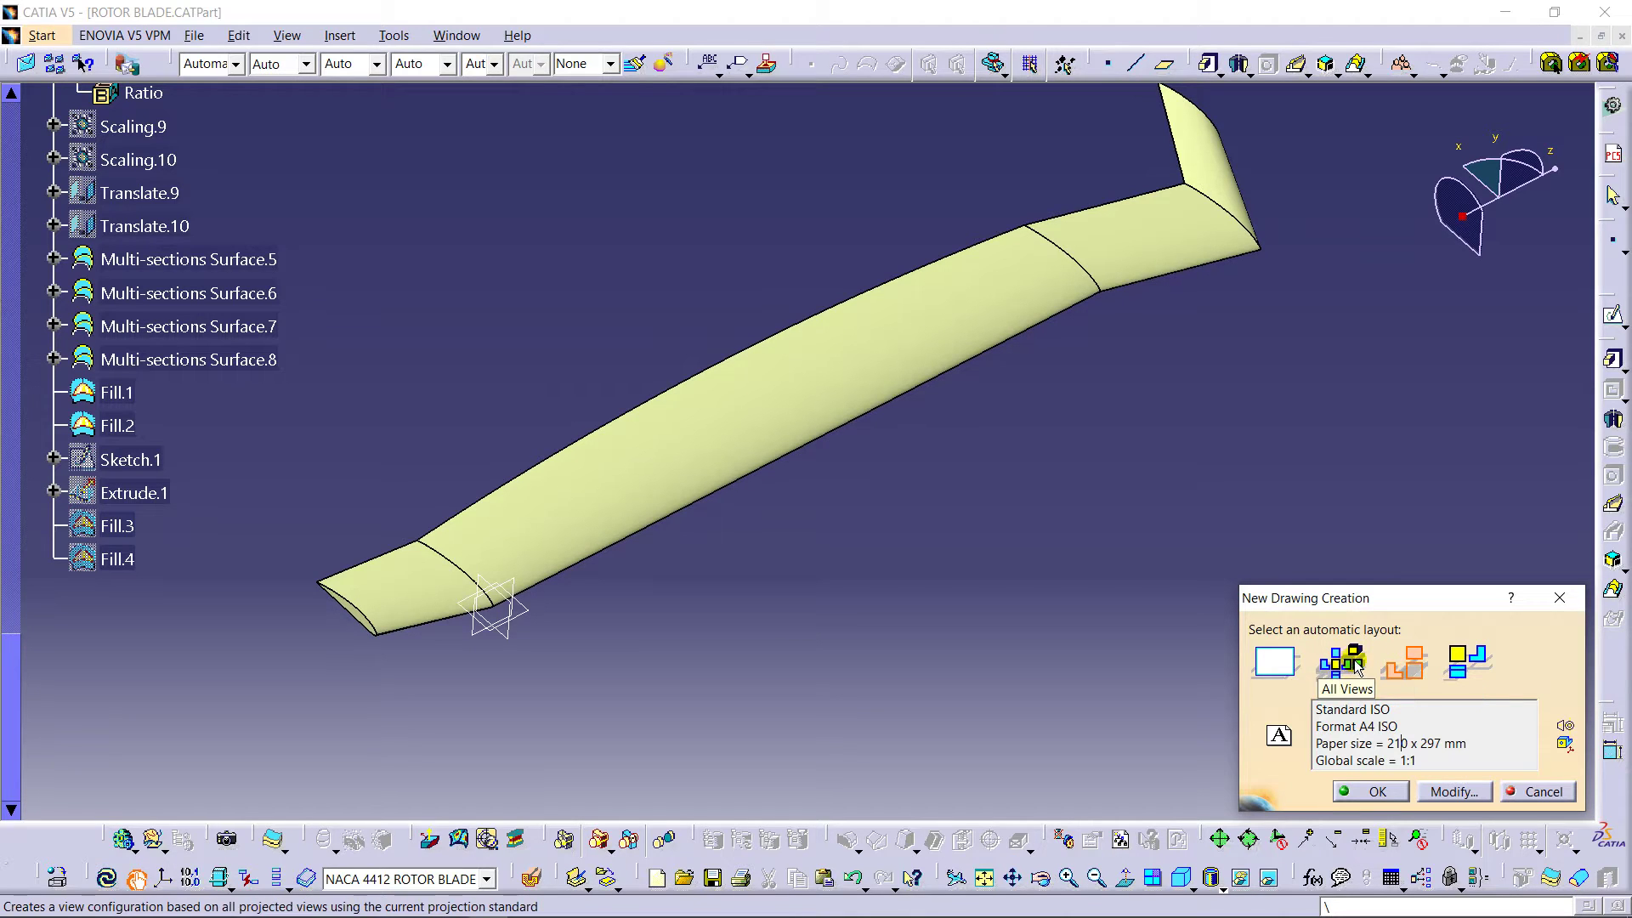
left_click(1436, 792)
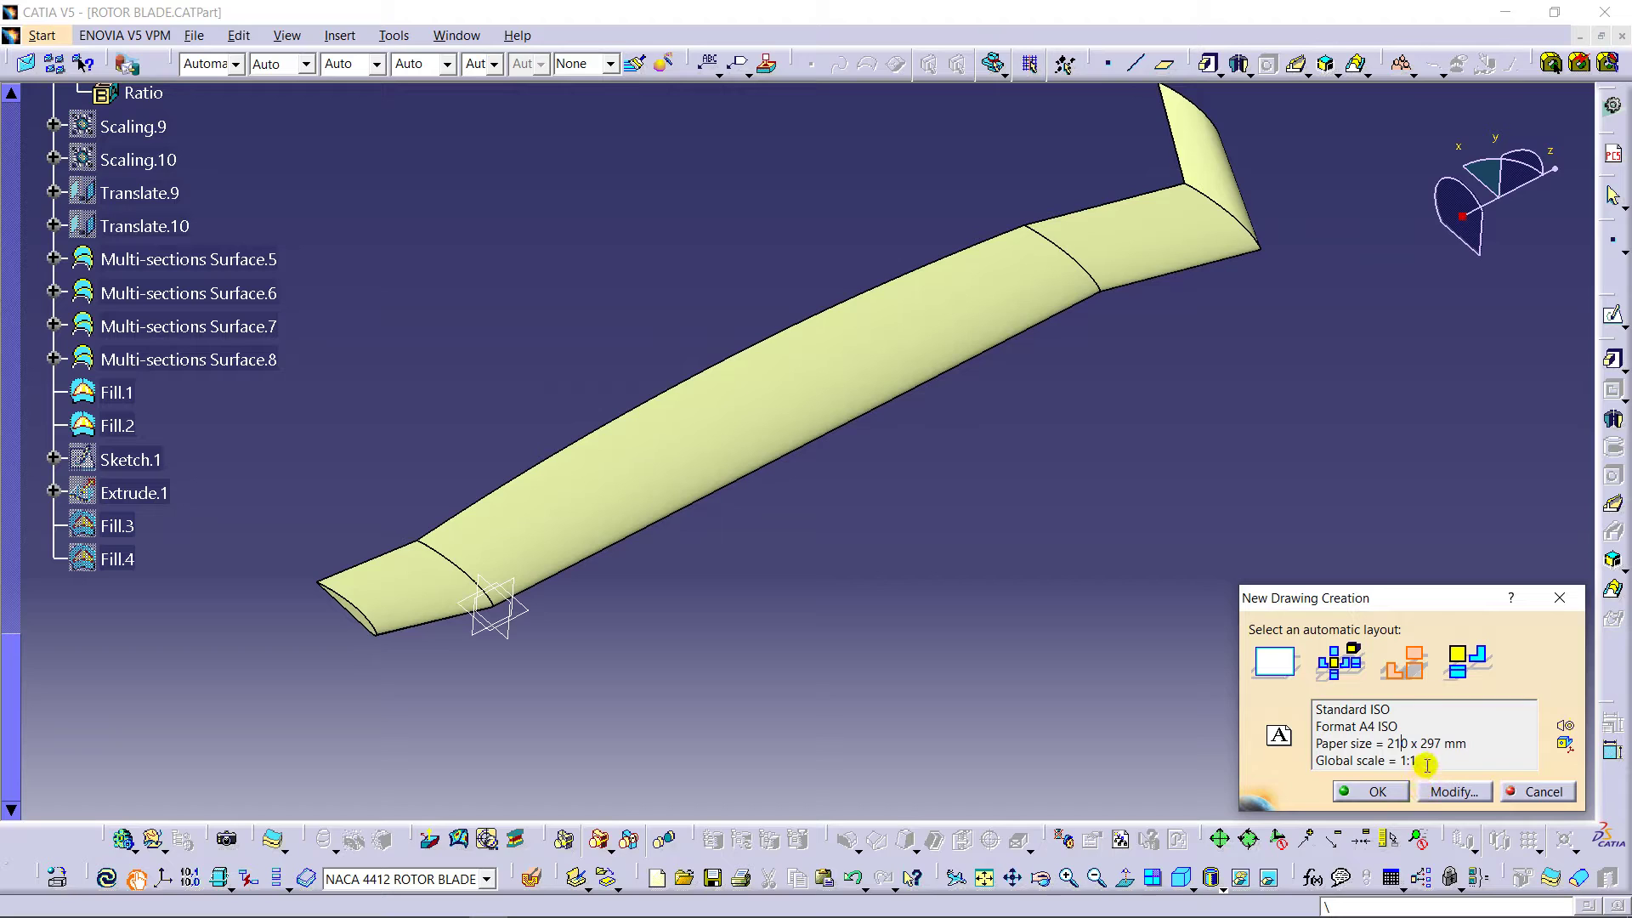
left_click_drag(1430, 759, 1407, 759)
left_click(1394, 792)
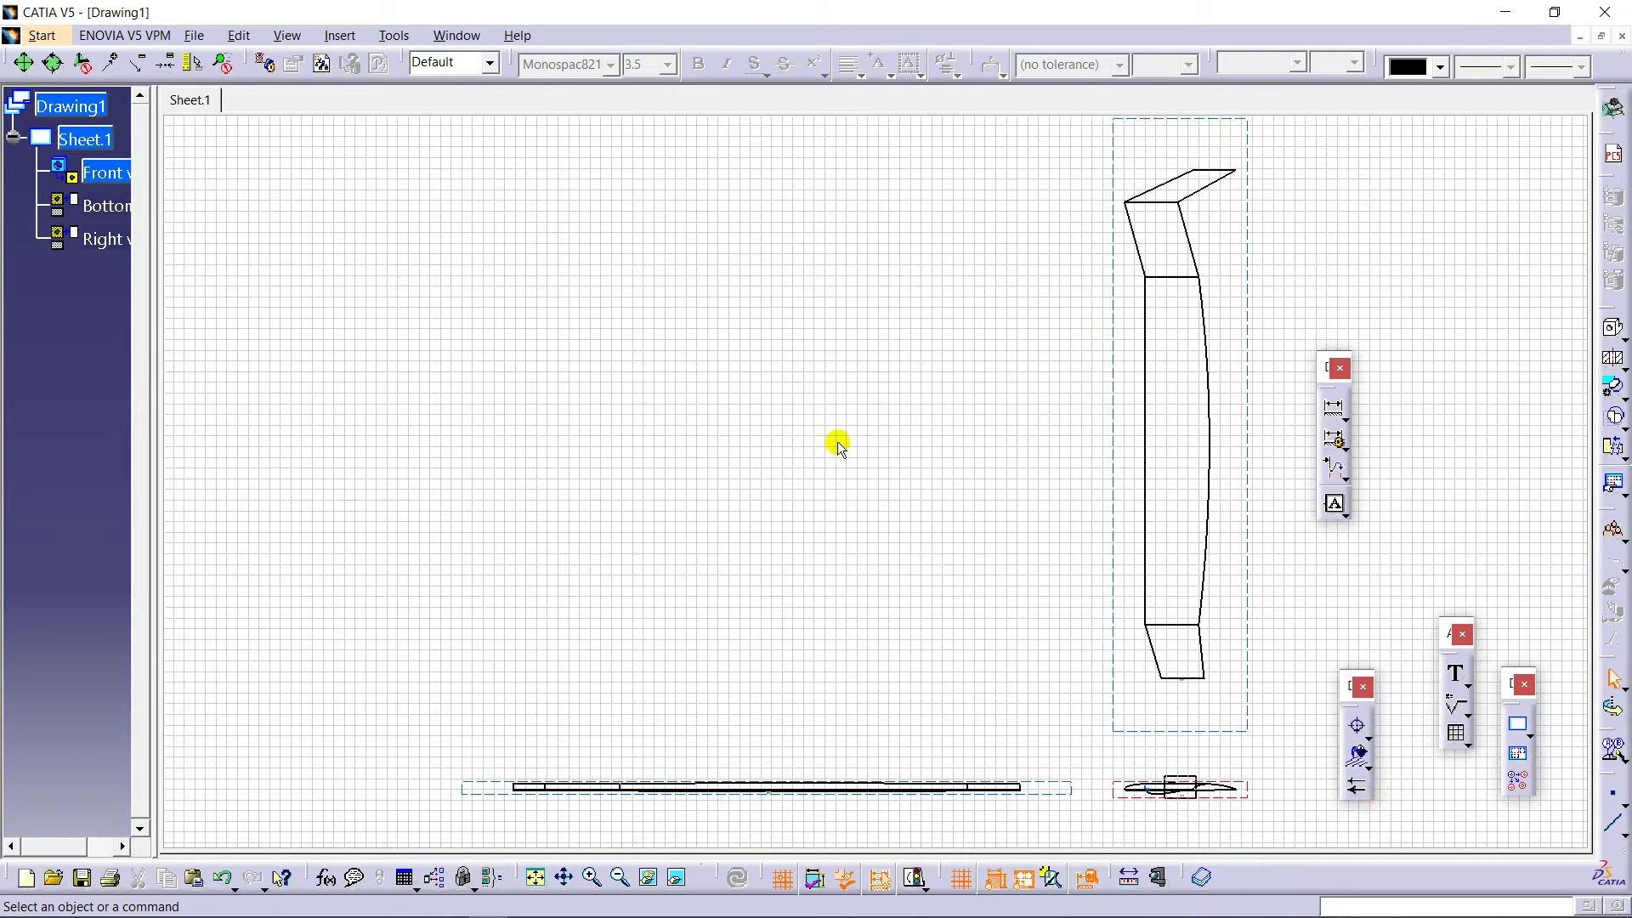
Step: Zoom to the generated views and select the Bottom, Front and Right views together
mouse_move(838, 446)
middle_mouse_down()
mouse_move(885, 423)
mouse_move(649, 281)
mouse_move(830, 474)
mouse_move(626, 268)
mouse_move(638, 583)
mouse_move(681, 594)
mouse_move(1045, 552)
middle_mouse_up()
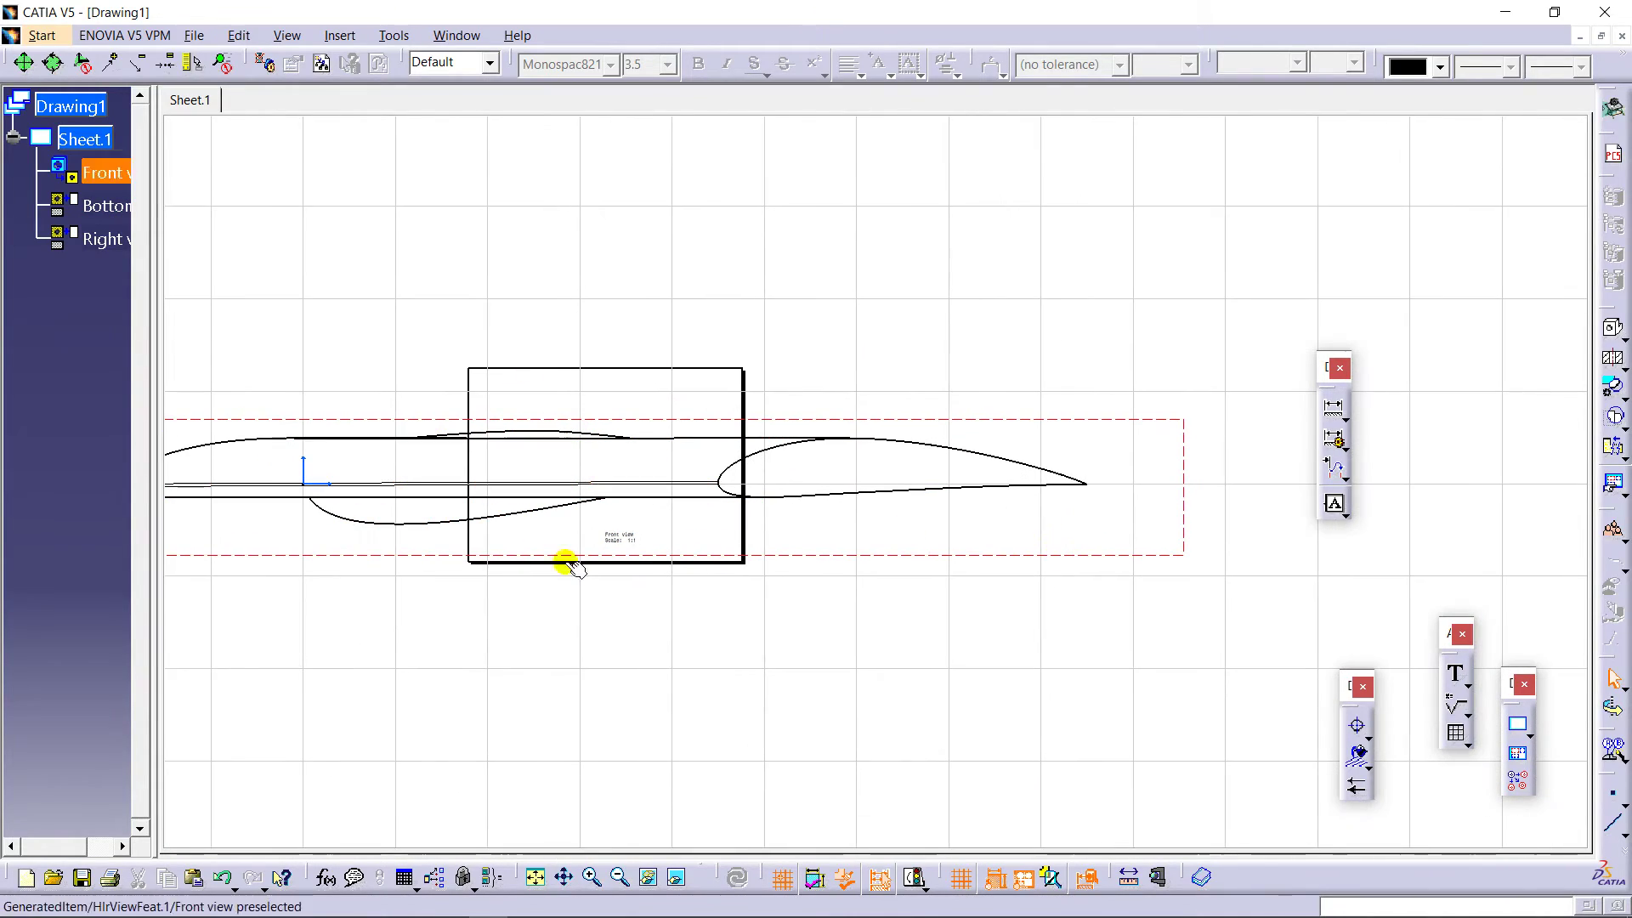
middle_click_drag(663, 354, 681, 681)
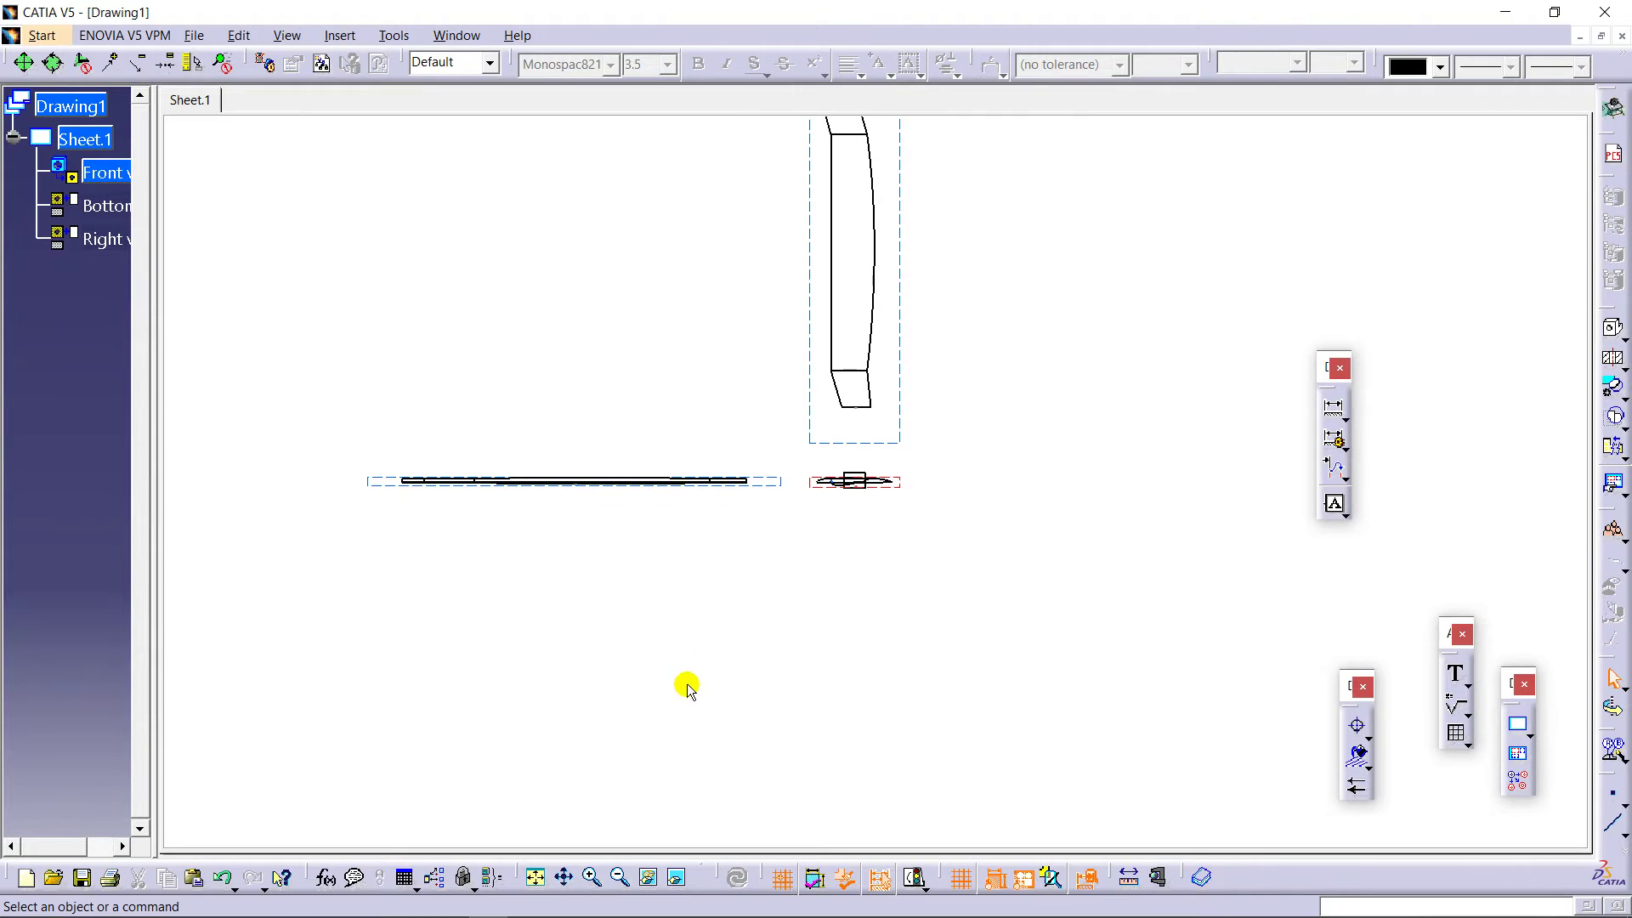
middle_click_drag(732, 441, 737, 514)
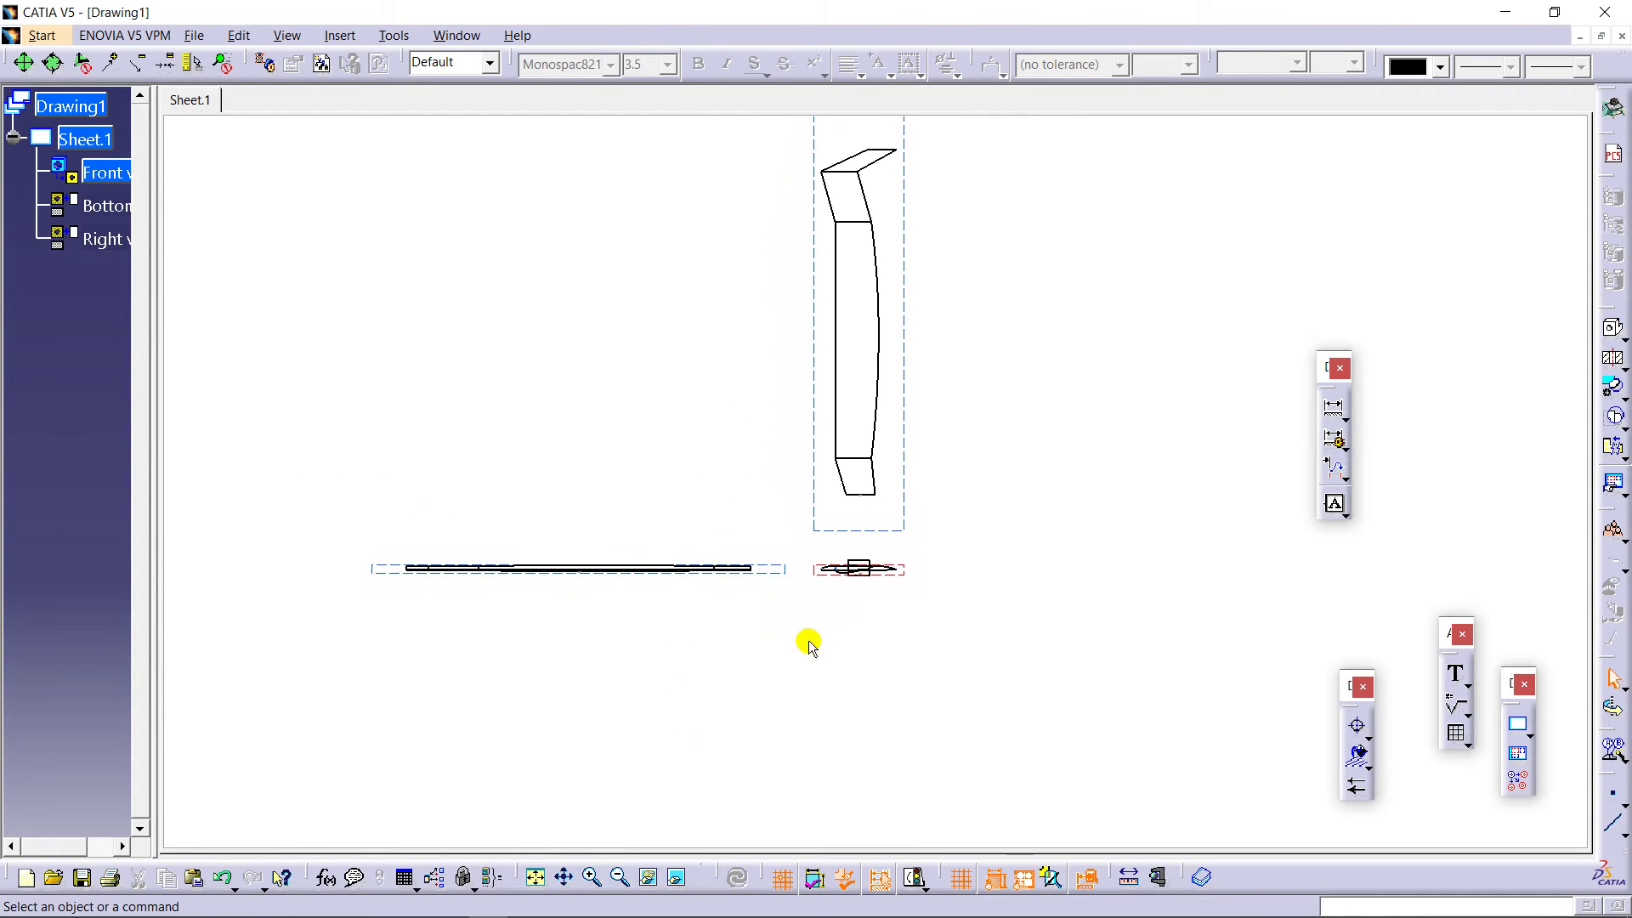
mouse_move(808, 640)
middle_mouse_down()
mouse_move(772, 517)
mouse_move(732, 609)
middle_mouse_up()
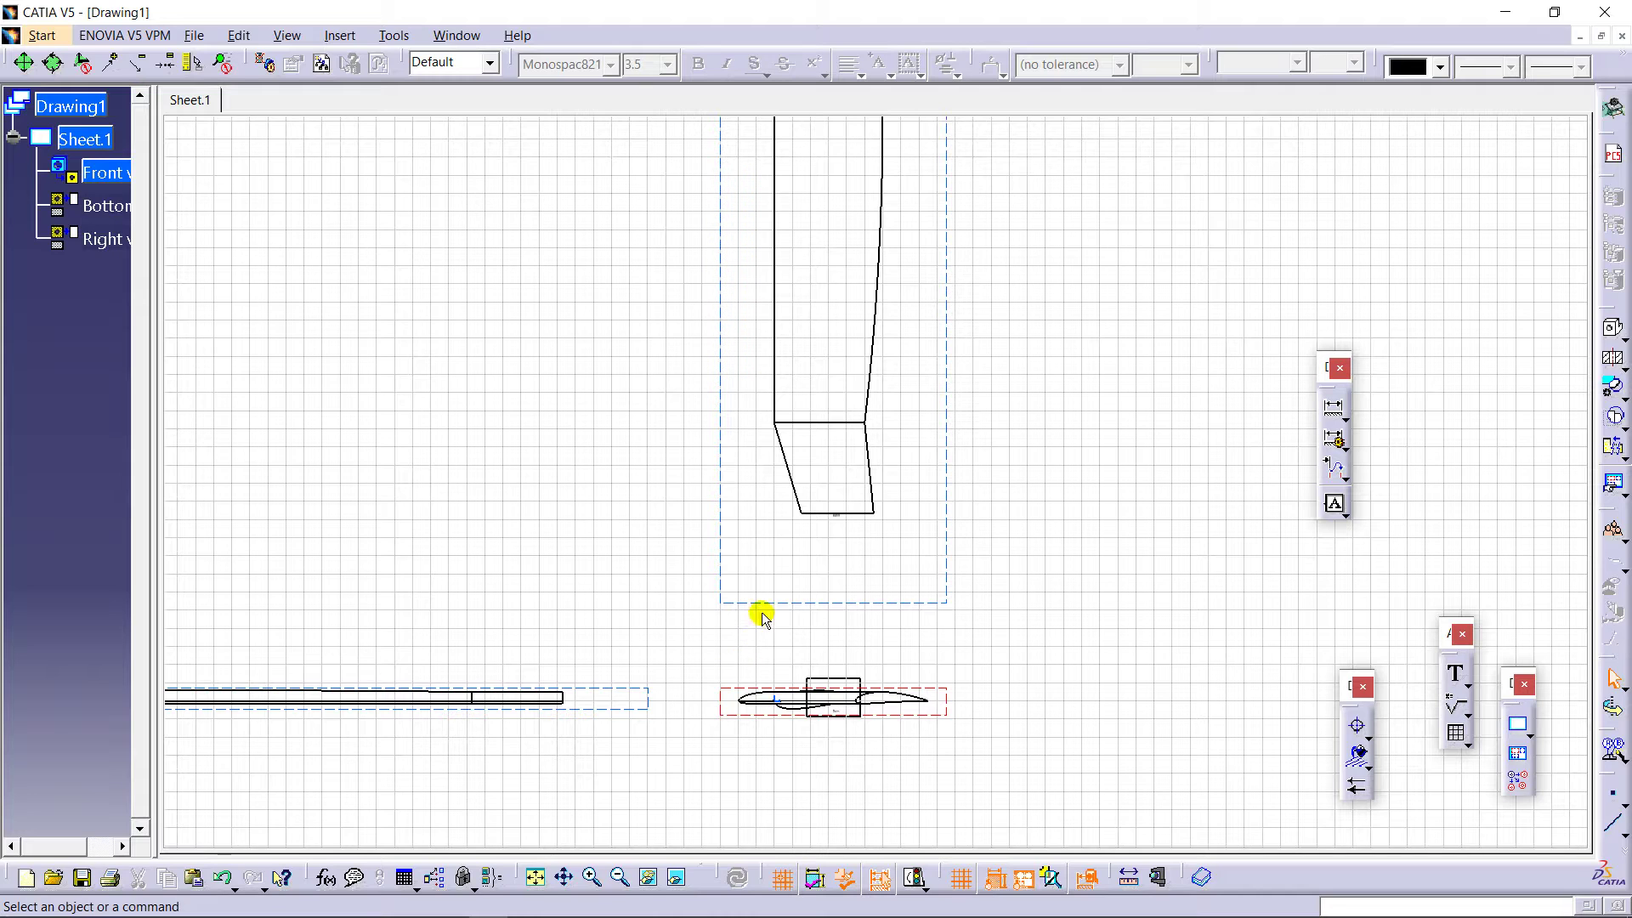
left_click(775, 603)
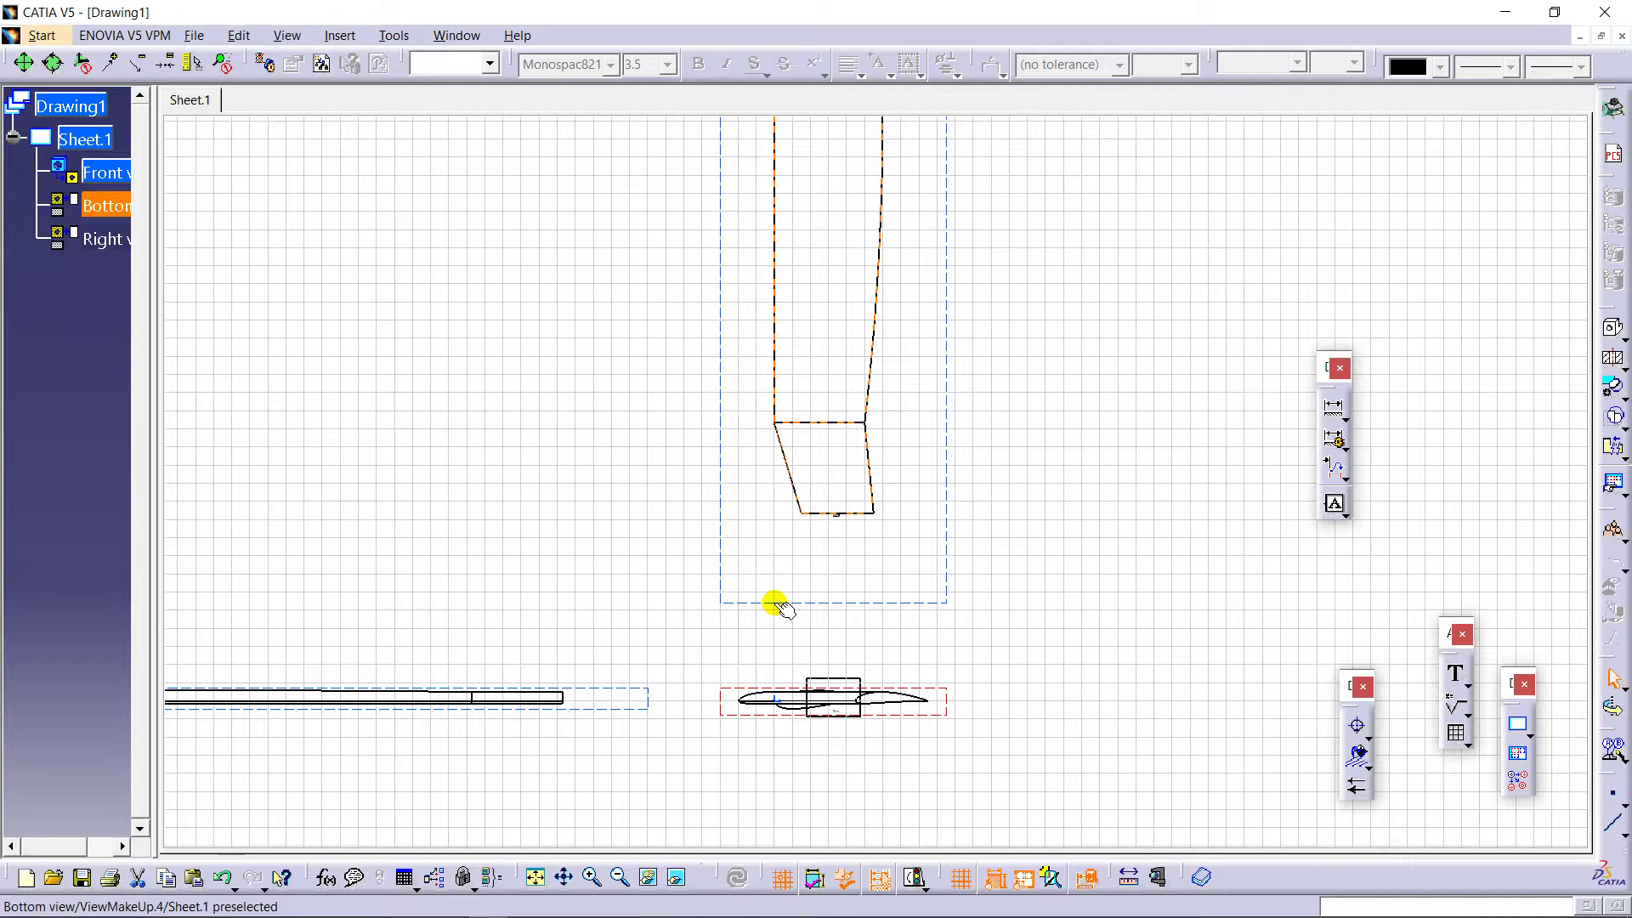
left_click(774, 603)
left_click(943, 697, "ctrl")
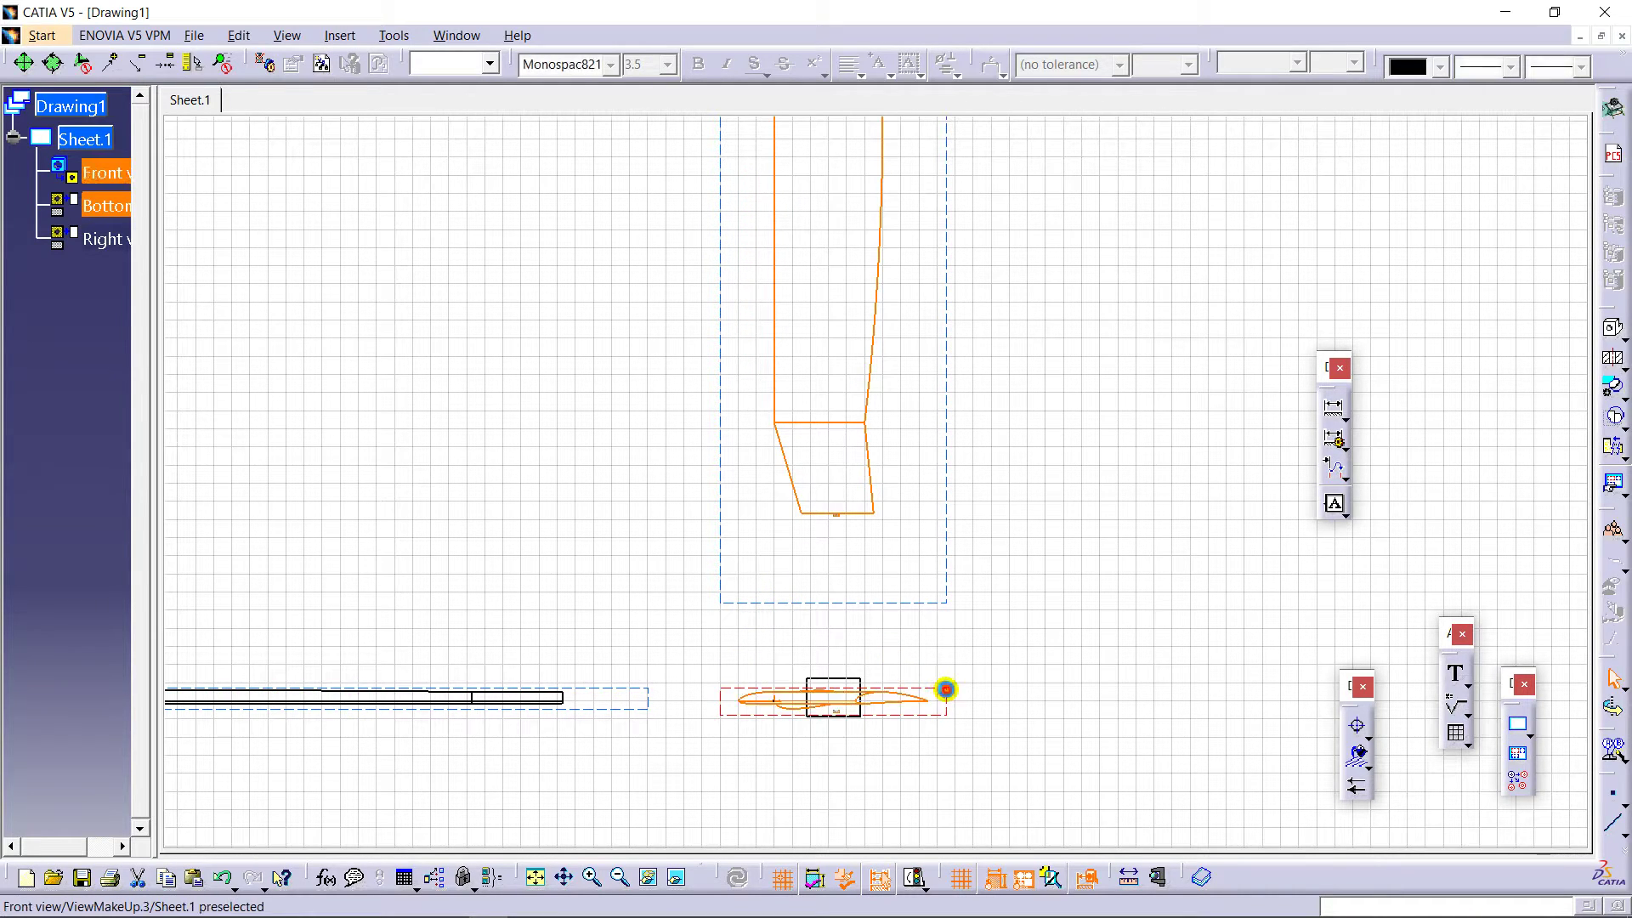
left_click(650, 700, "ctrl")
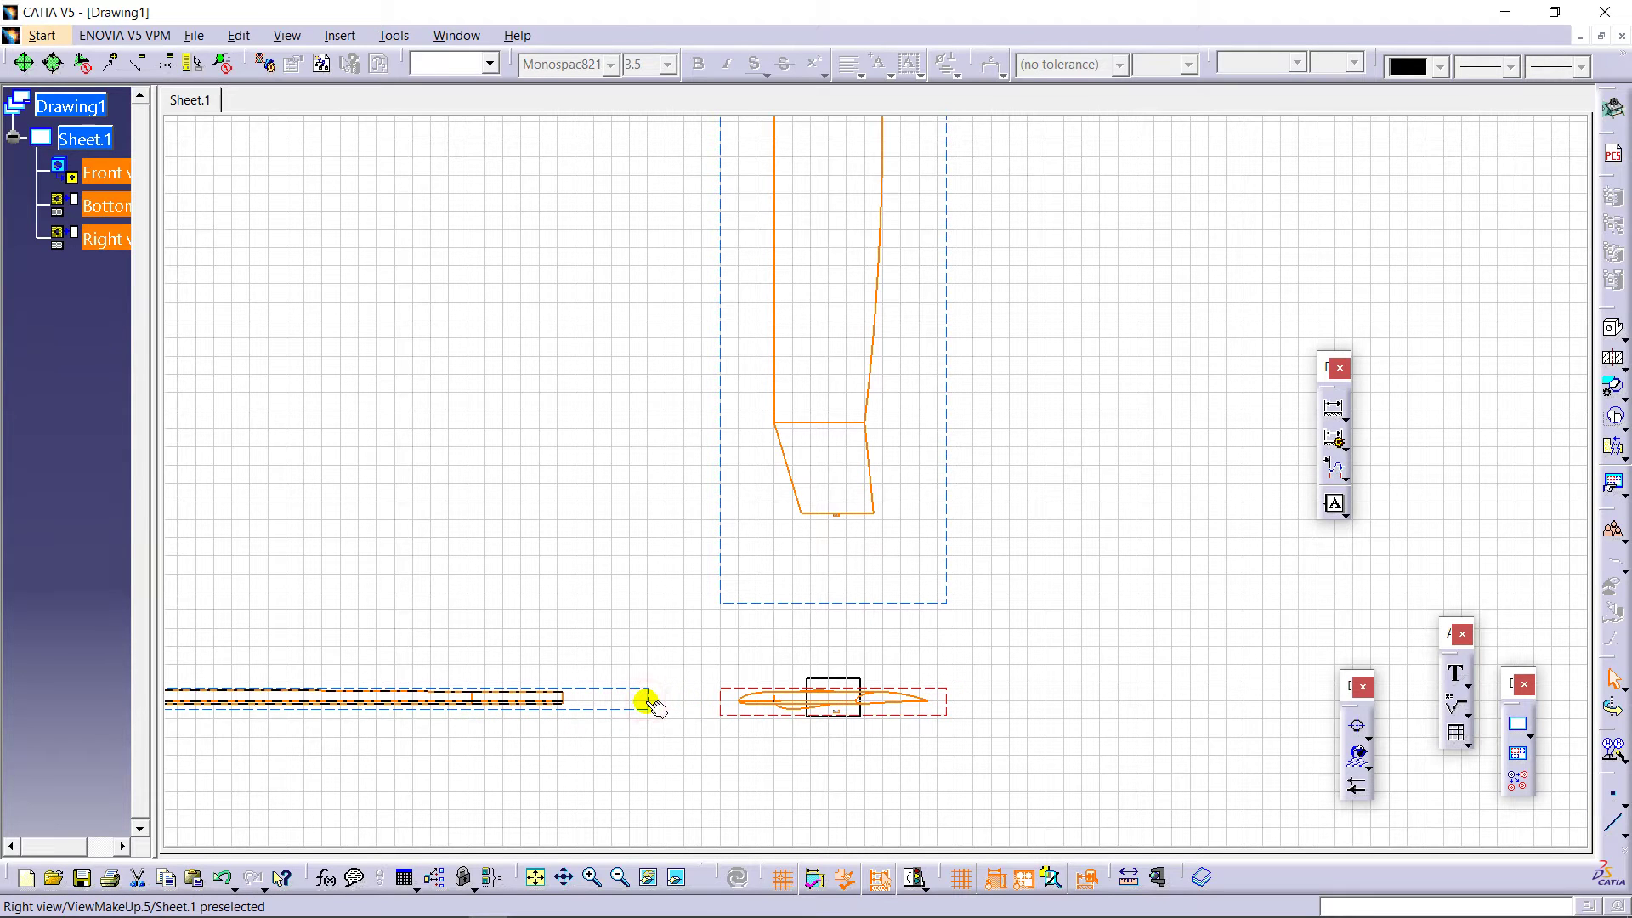
right_click(649, 700)
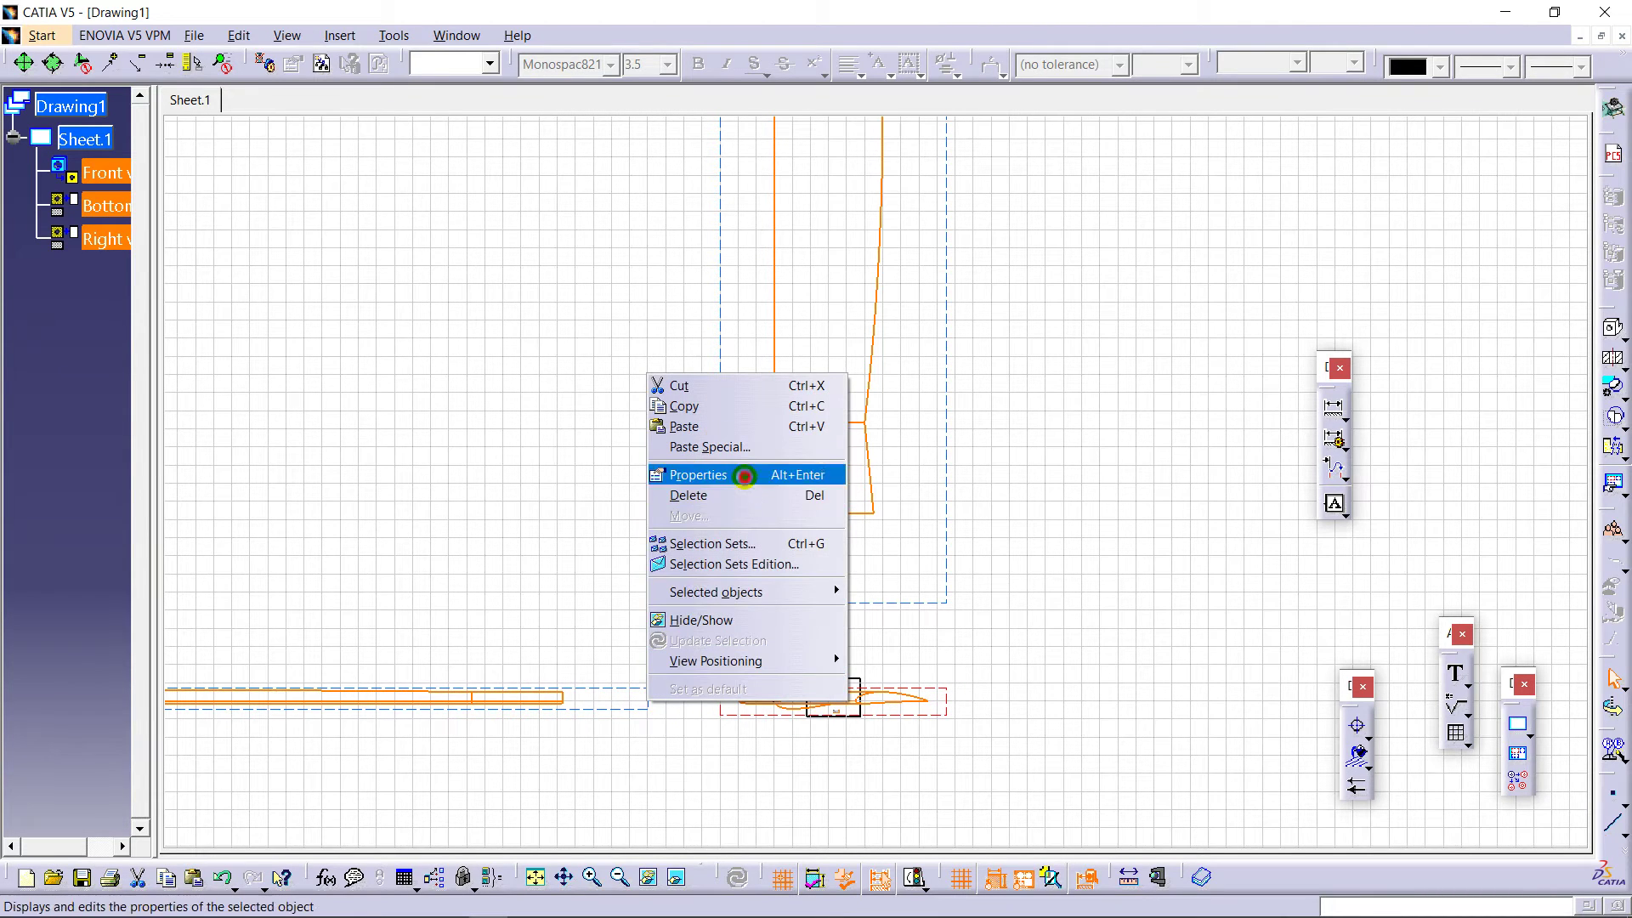
Step: Set the three selected views' scale to 1:35 in their Properties and apply it
left_click(739, 474)
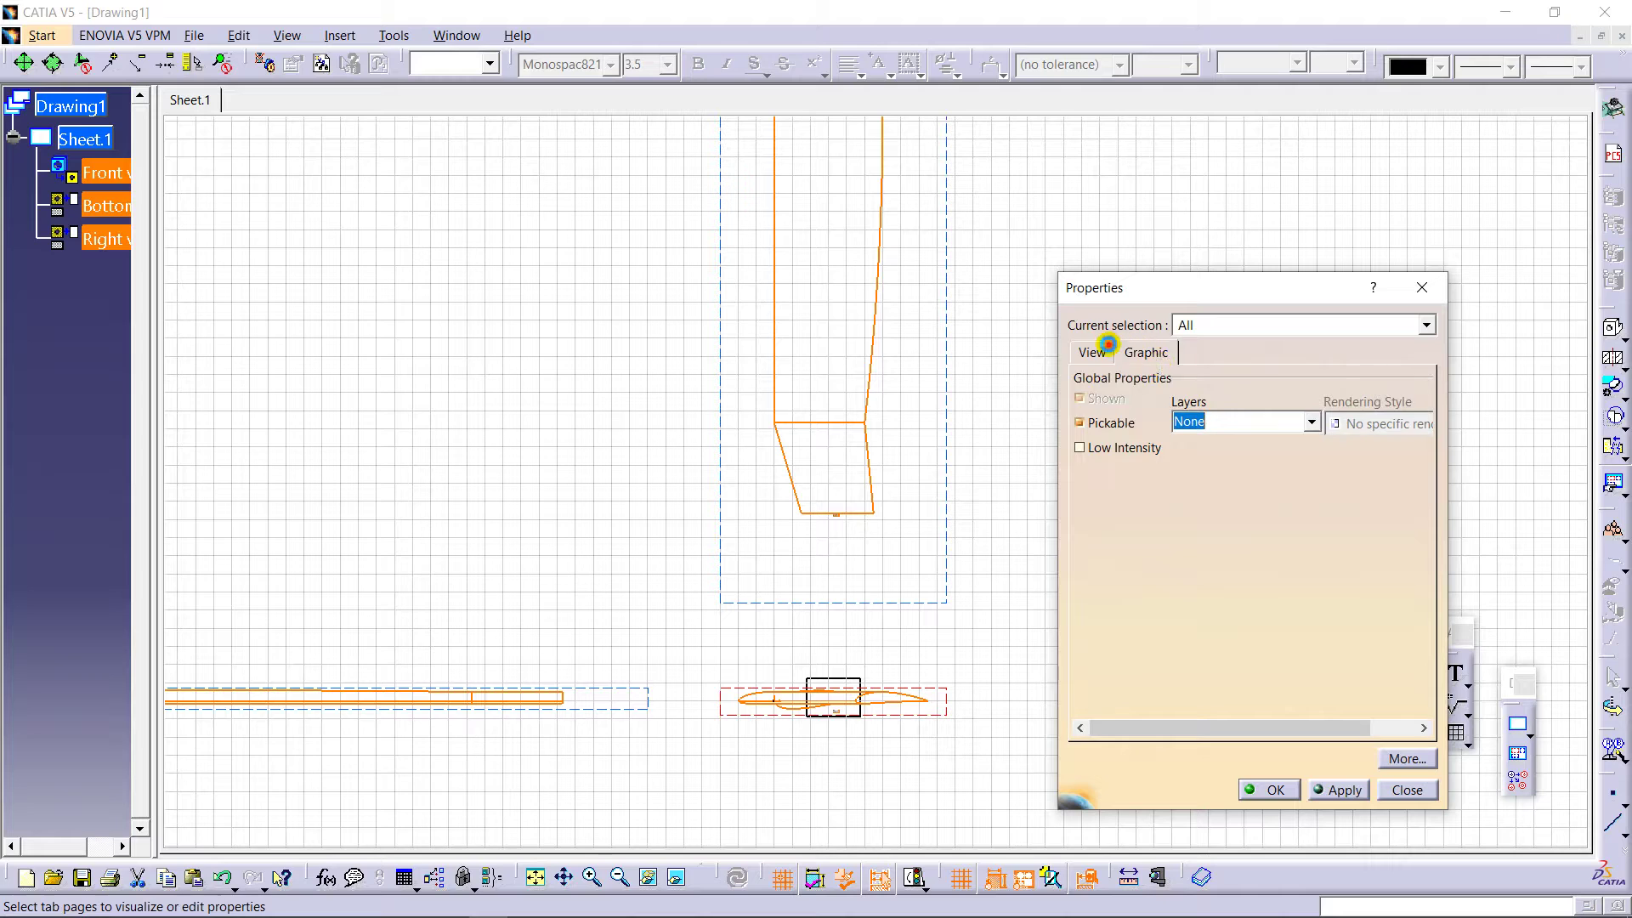
left_click(1105, 347)
left_click(1263, 504)
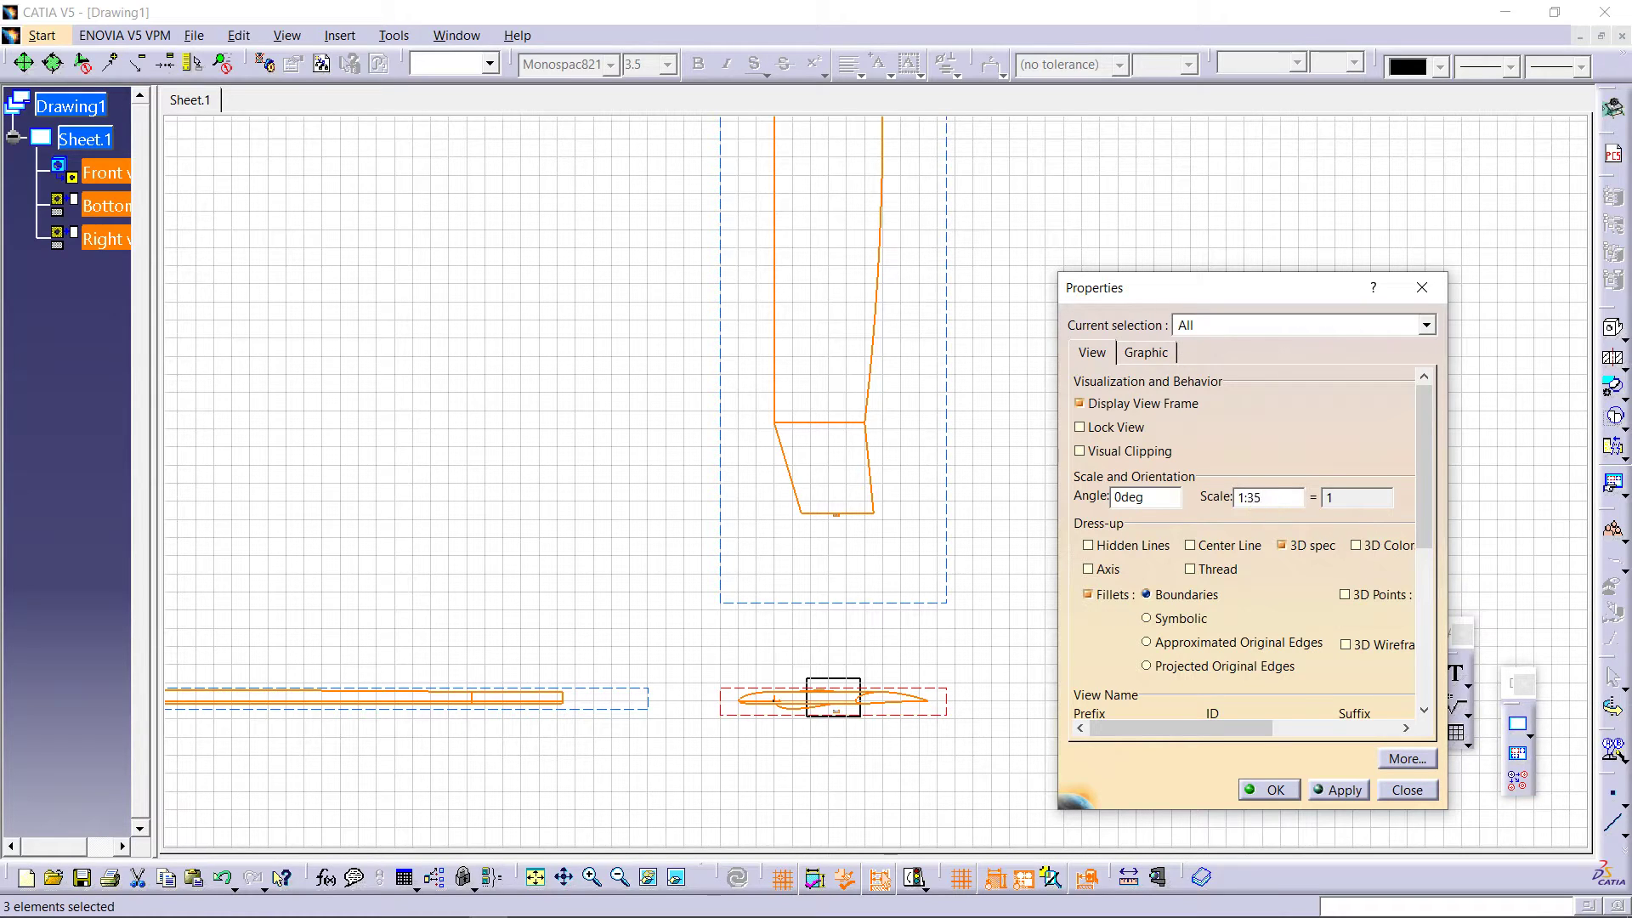
left_click(1339, 789)
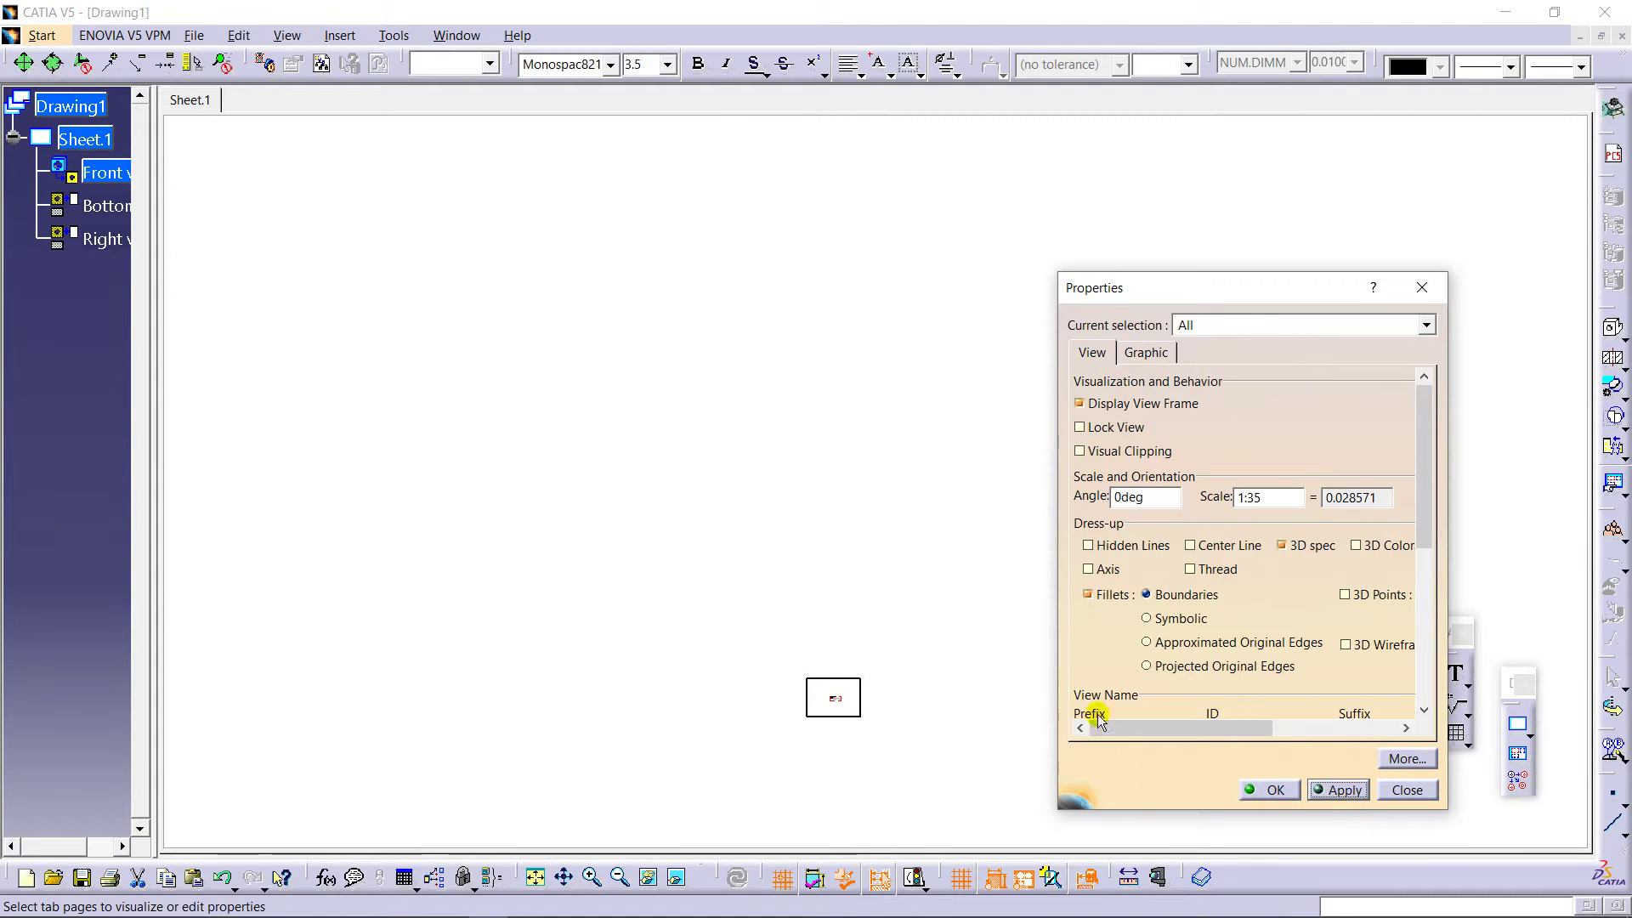
left_click(1275, 791)
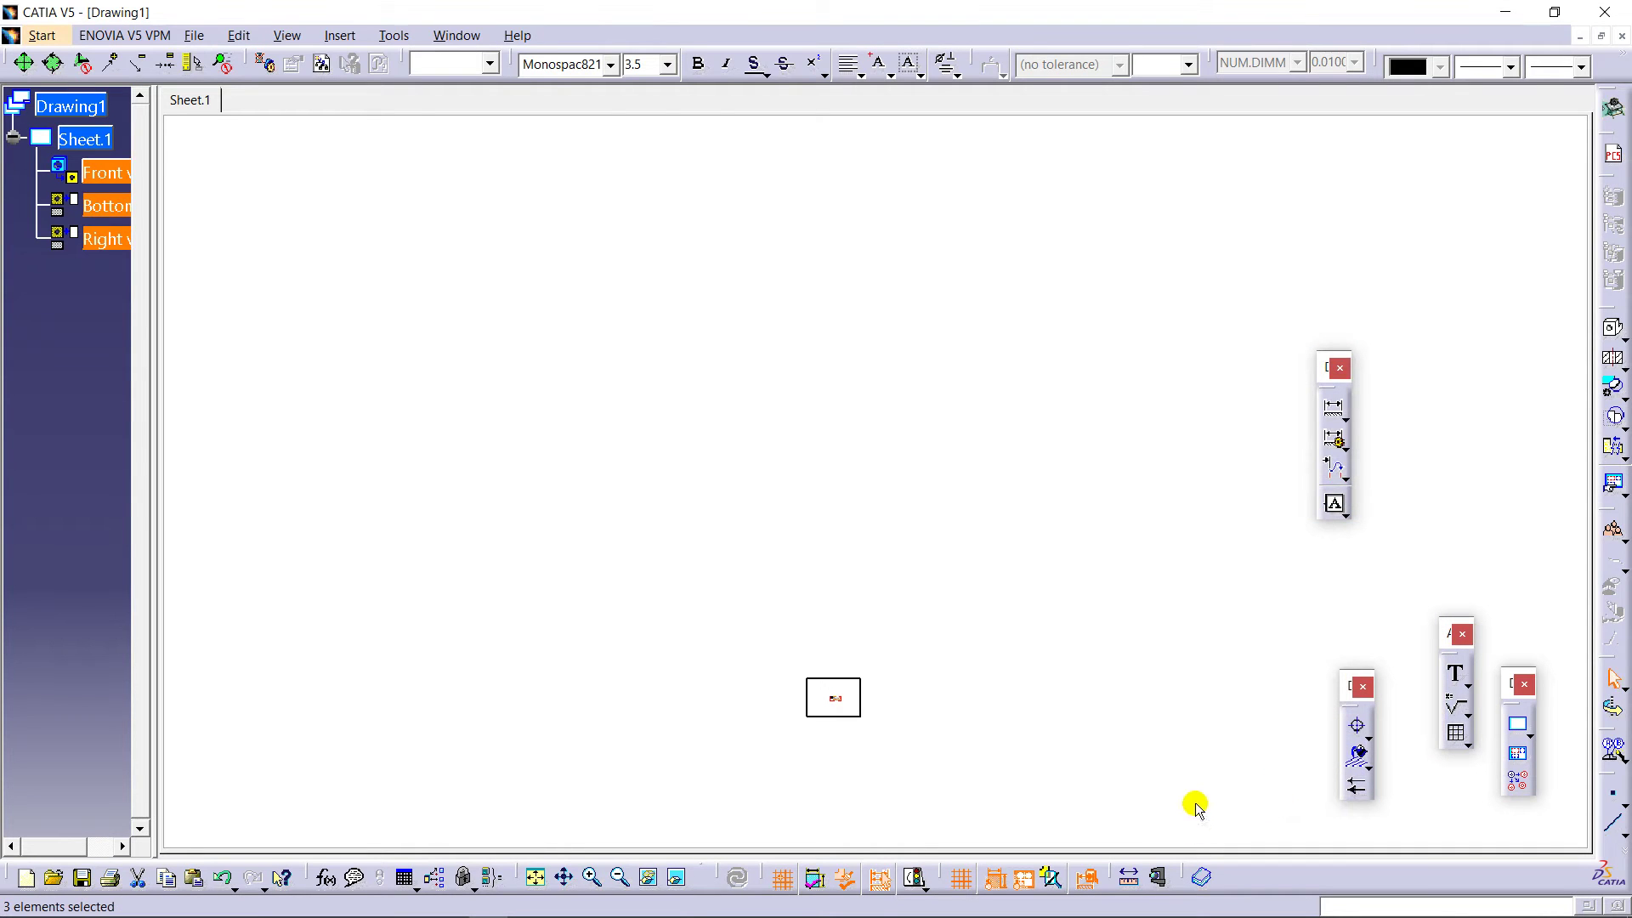
Step: Move the Right view to the lower left of the sheet
mouse_move(906, 555)
middle_mouse_down()
mouse_move(910, 655)
mouse_move(907, 575)
mouse_move(910, 601)
middle_mouse_up()
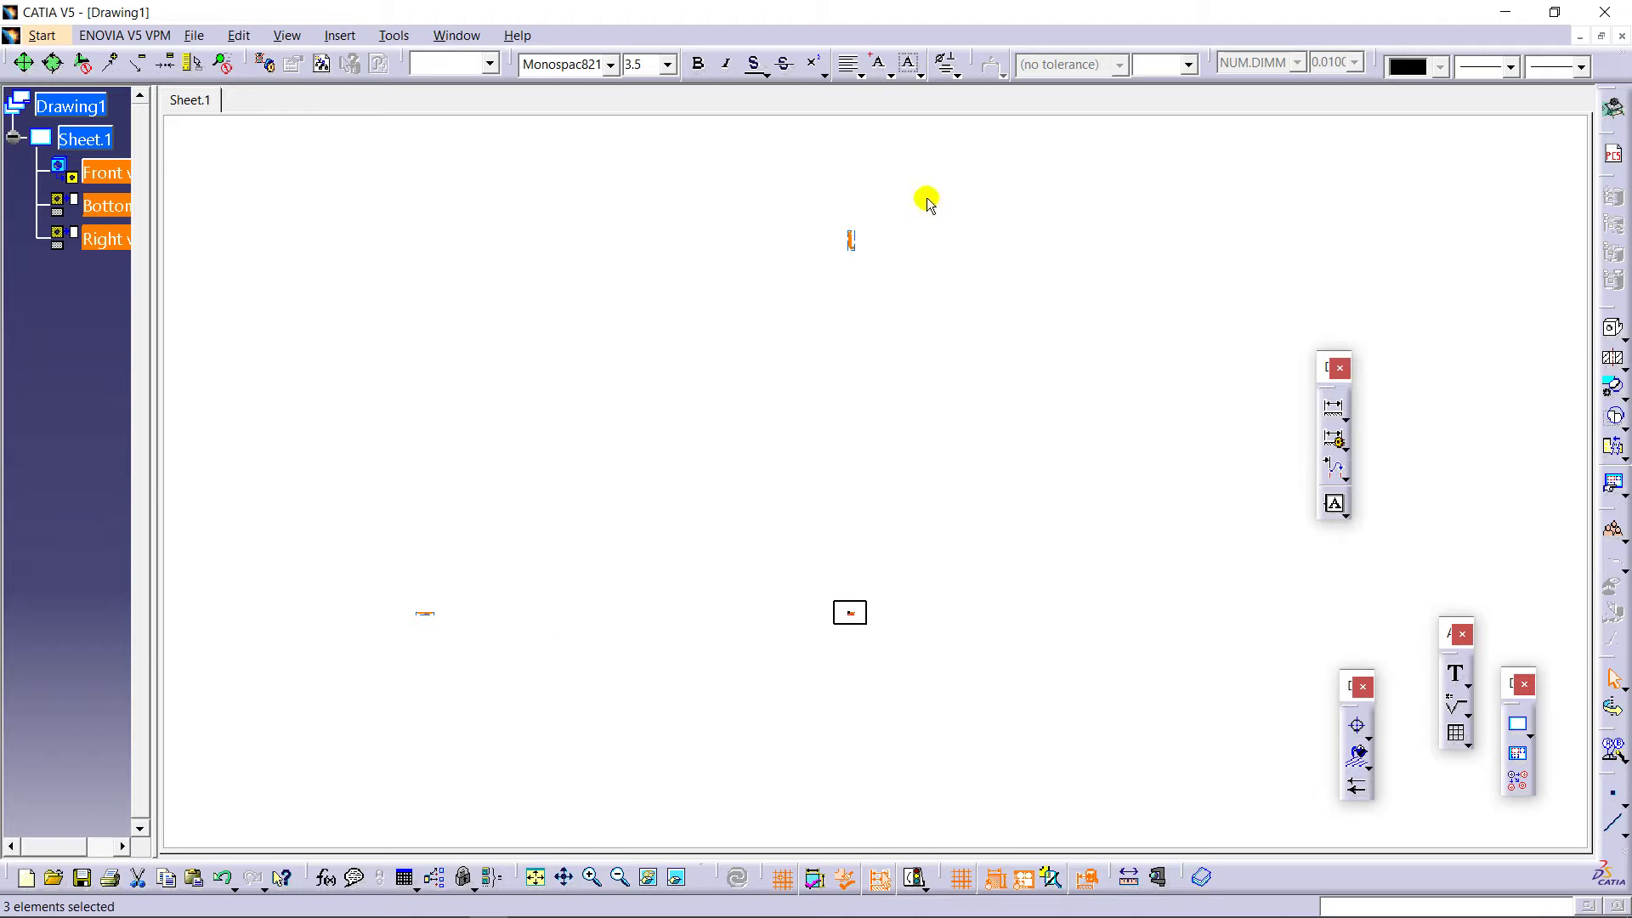
left_click(789, 283)
middle_click_drag(863, 292, 876, 330)
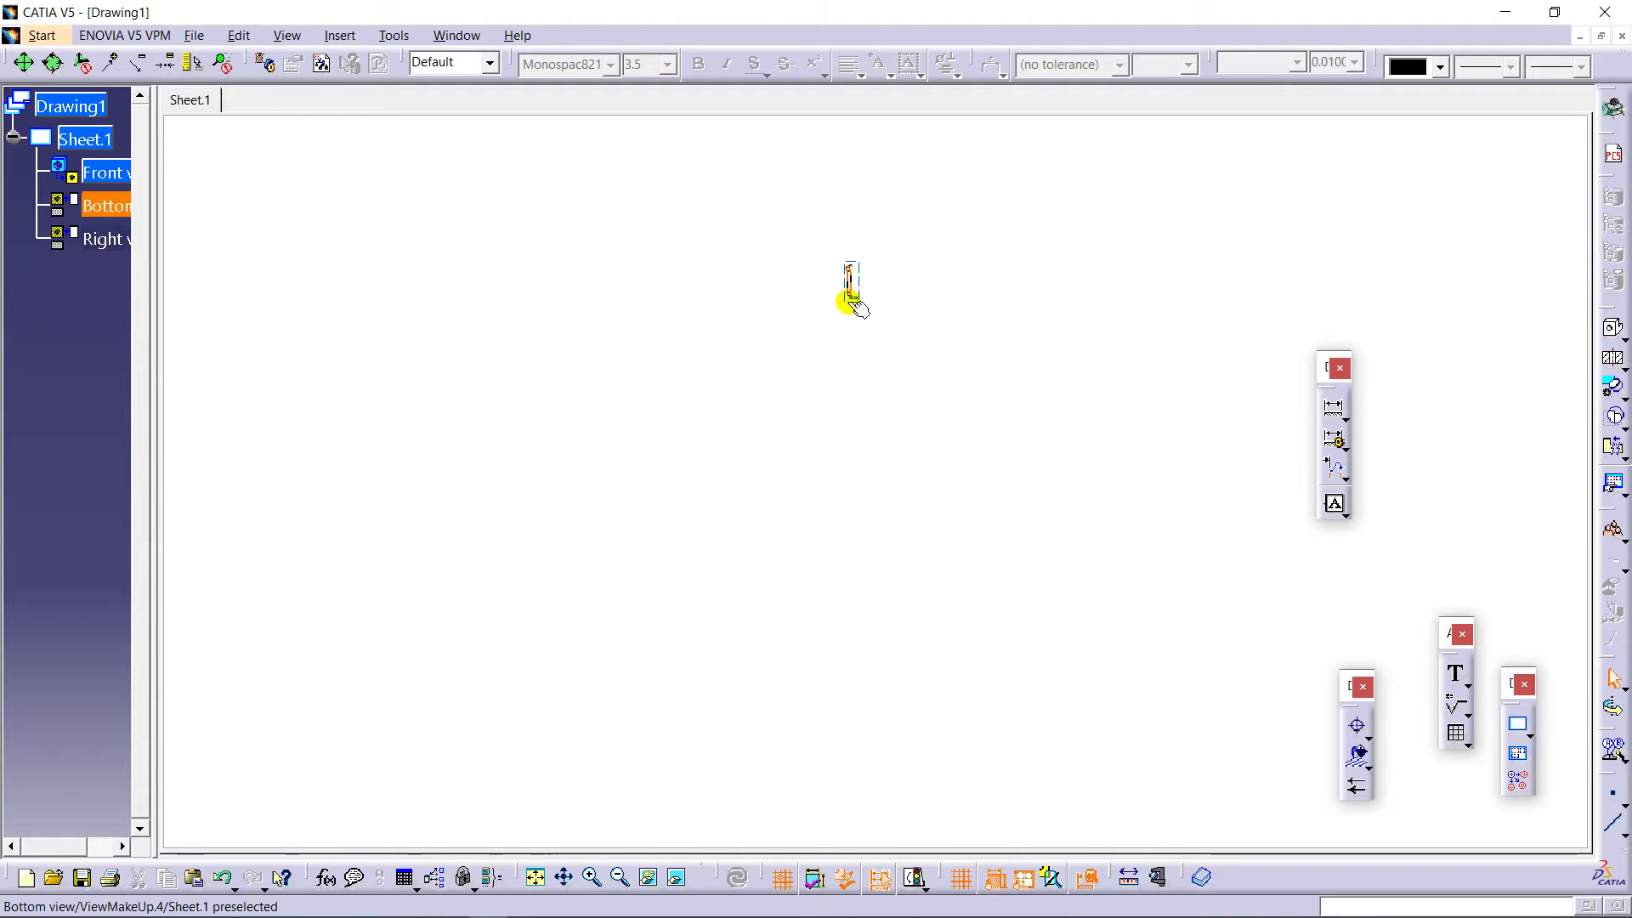
left_click_drag(853, 301, 784, 197)
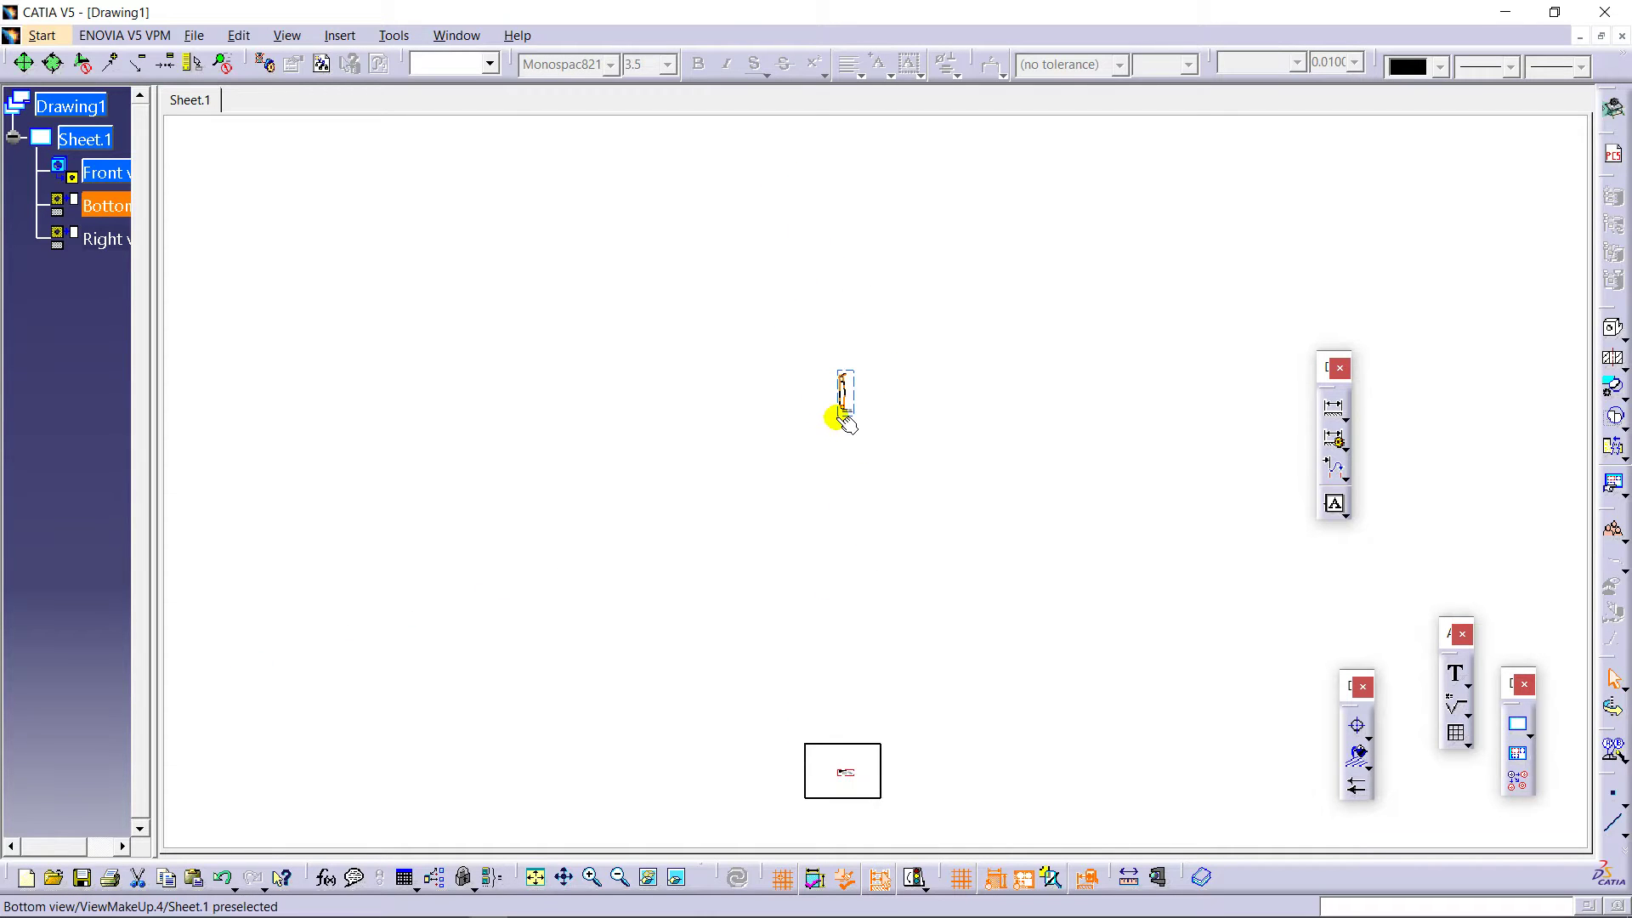
left_click_drag(839, 416, 1372, 497)
mouse_move(1191, 558)
middle_mouse_down()
mouse_move(743, 579)
mouse_move(822, 627)
mouse_move(656, 408)
mouse_move(904, 474)
mouse_move(714, 463)
middle_mouse_up()
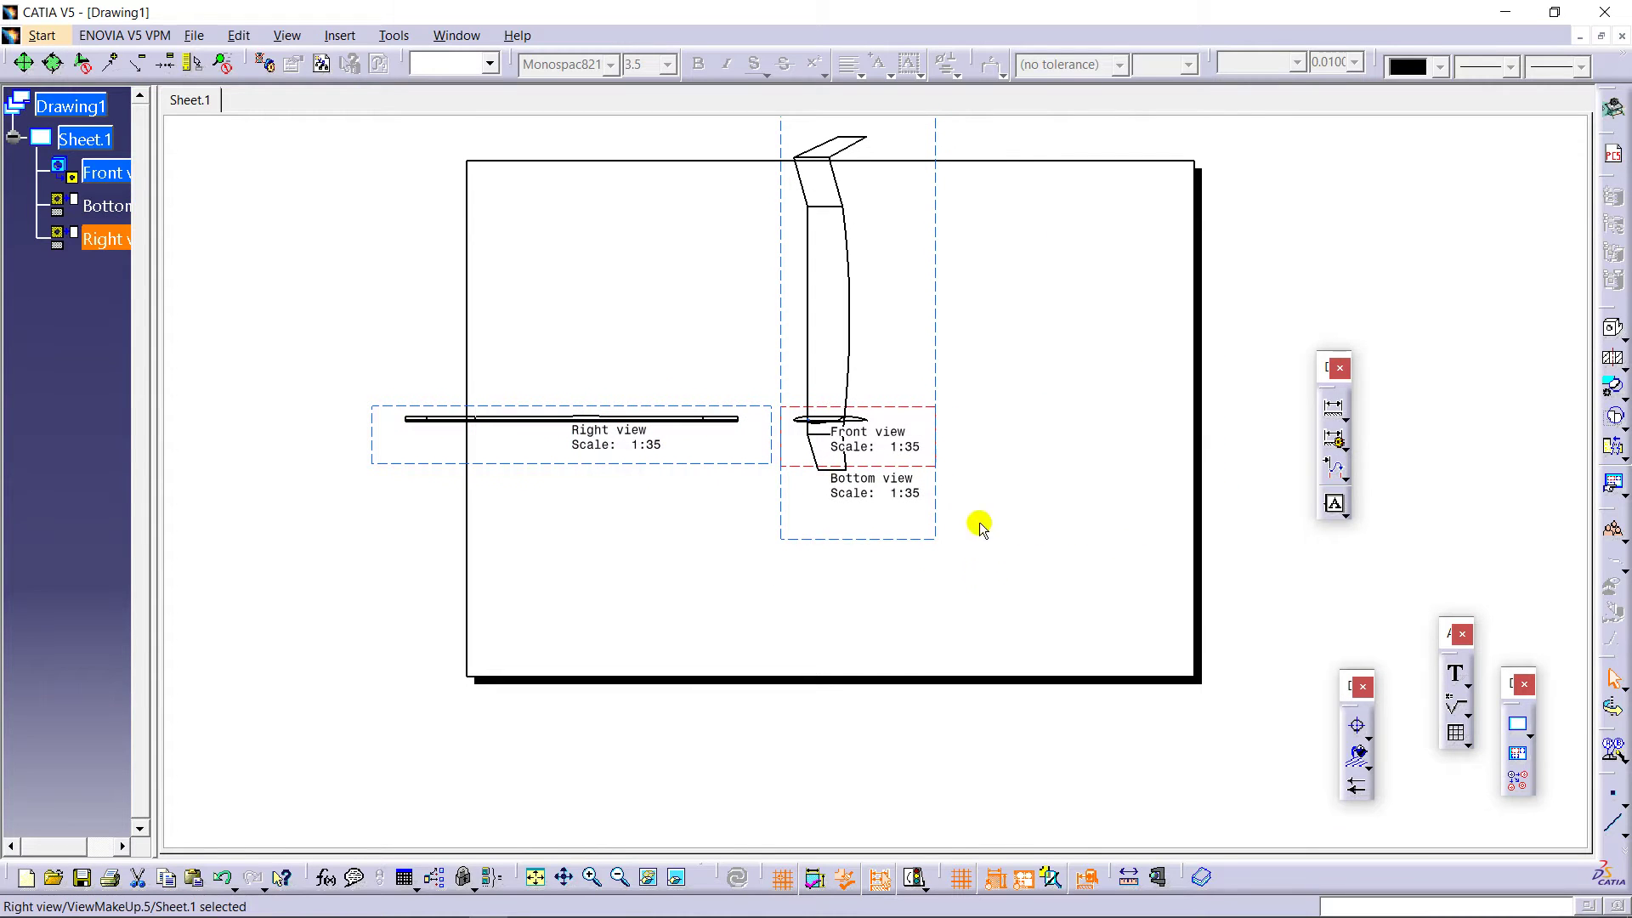
Step: Stack the Bottom view directly above the Front view at the lower right
left_click_drag(934, 544, 1080, 584)
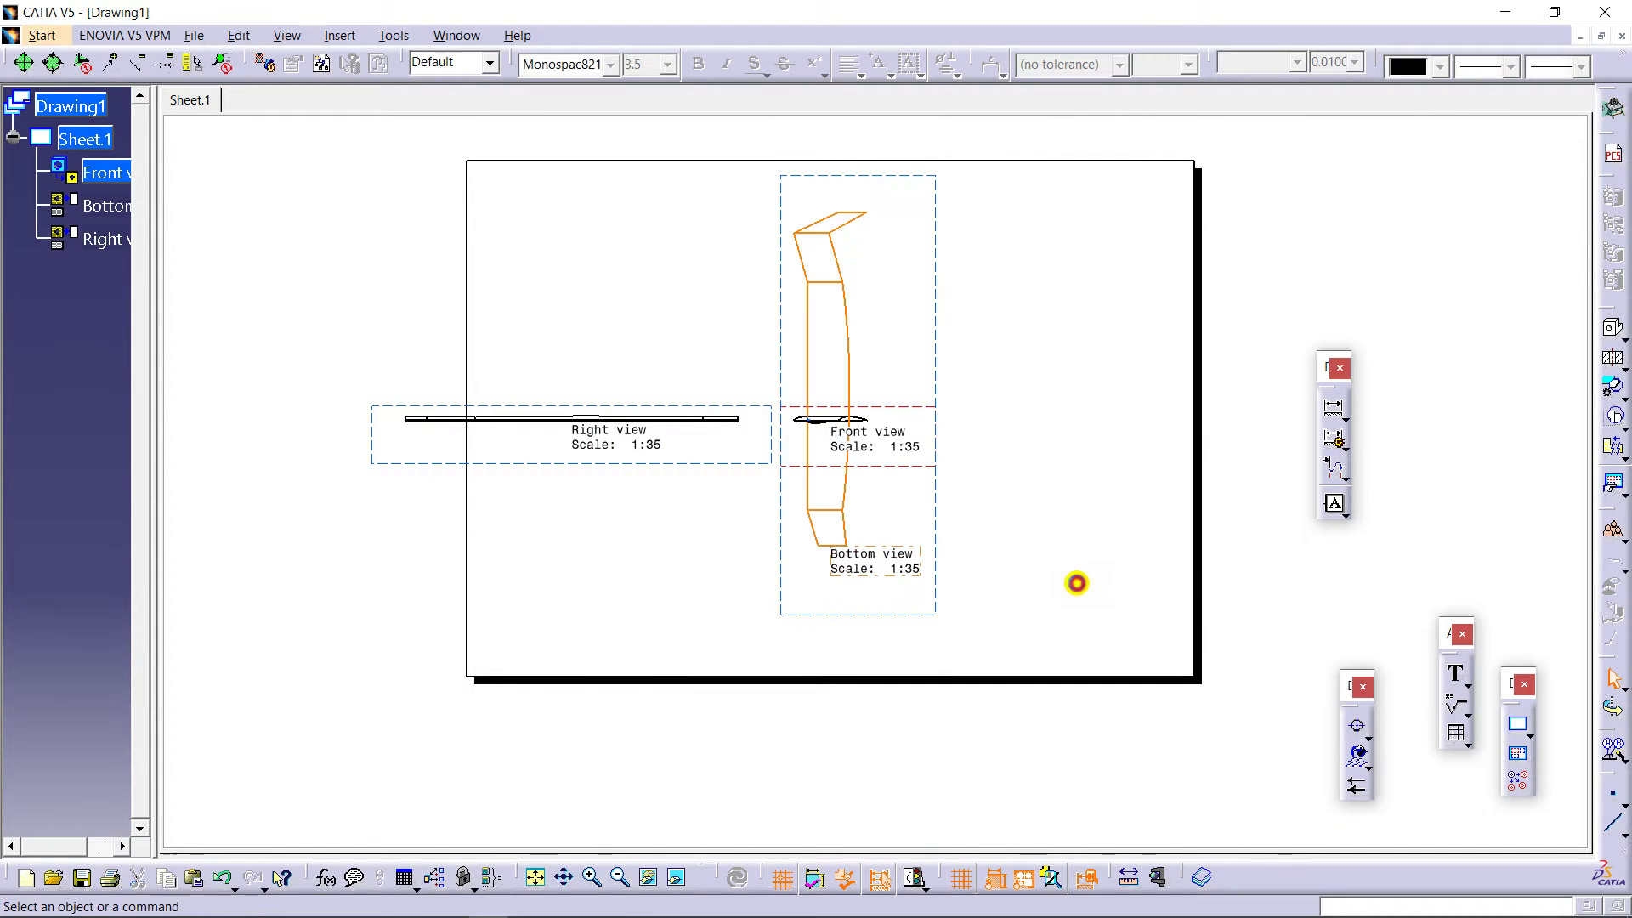
left_click_drag(933, 548, 933, 298)
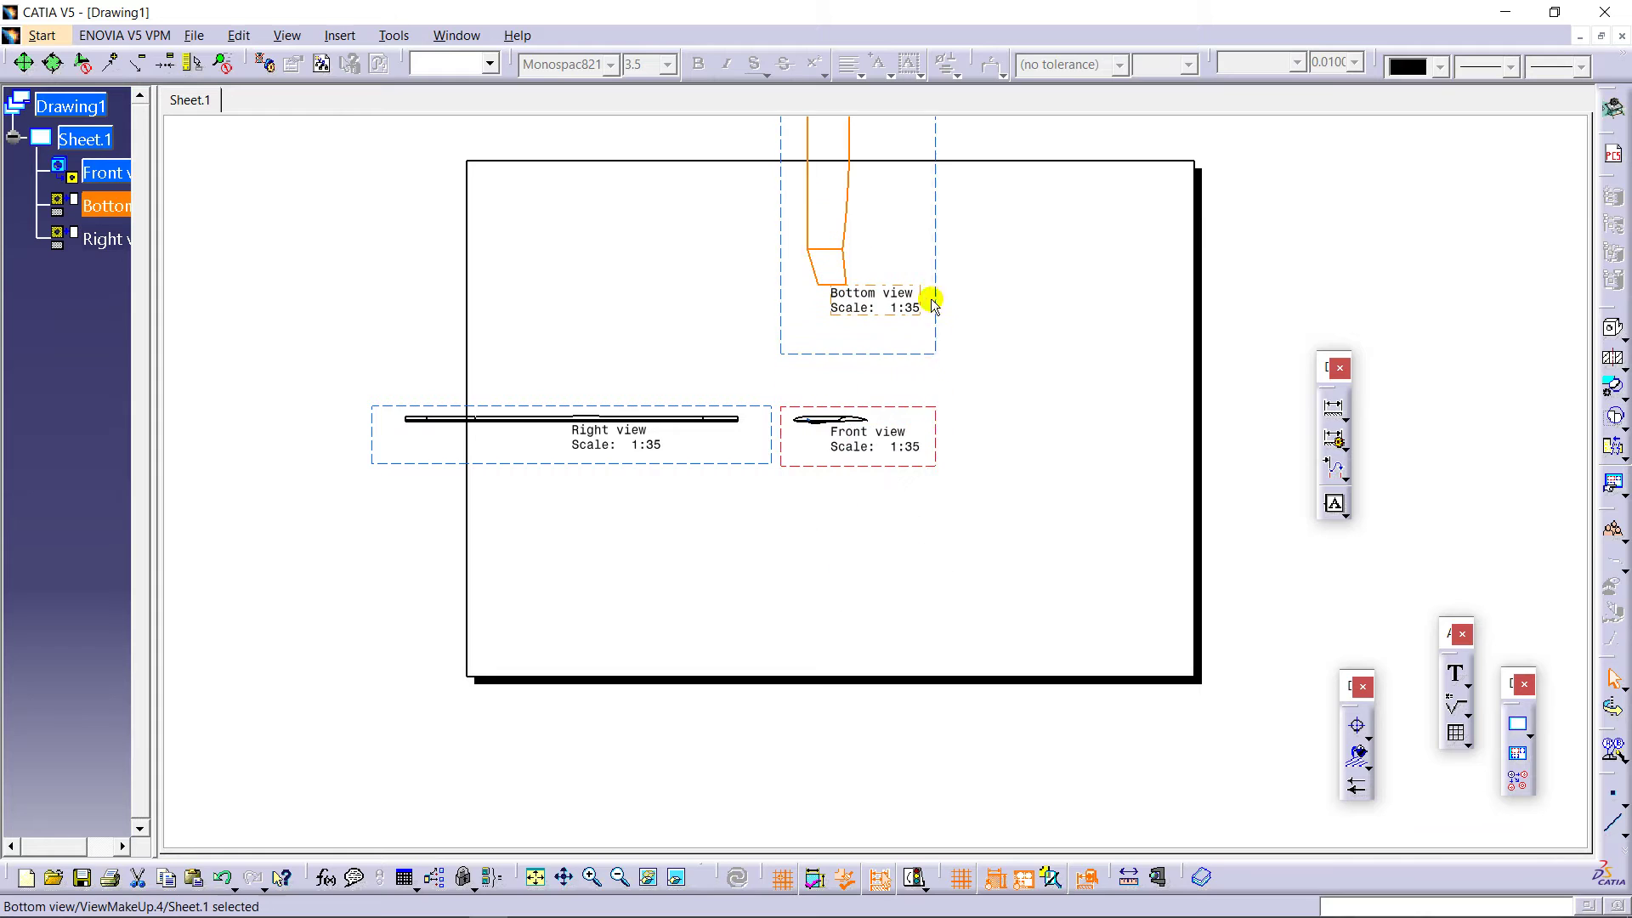
left_click_drag(932, 467, 1083, 636)
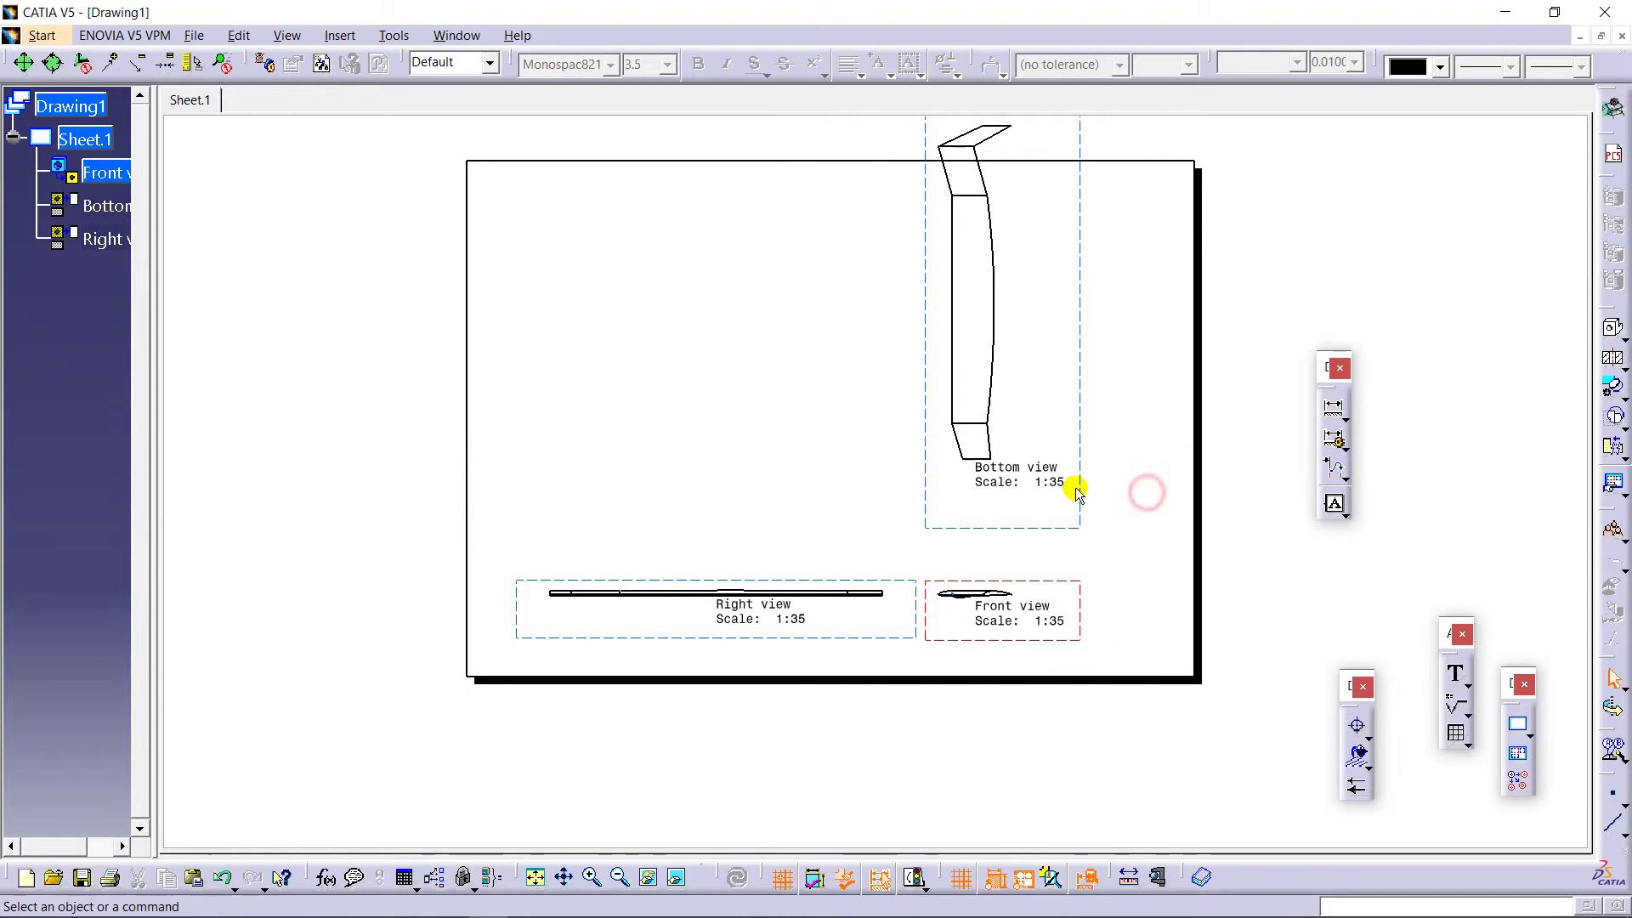
left_click_drag(1090, 496, 1097, 547)
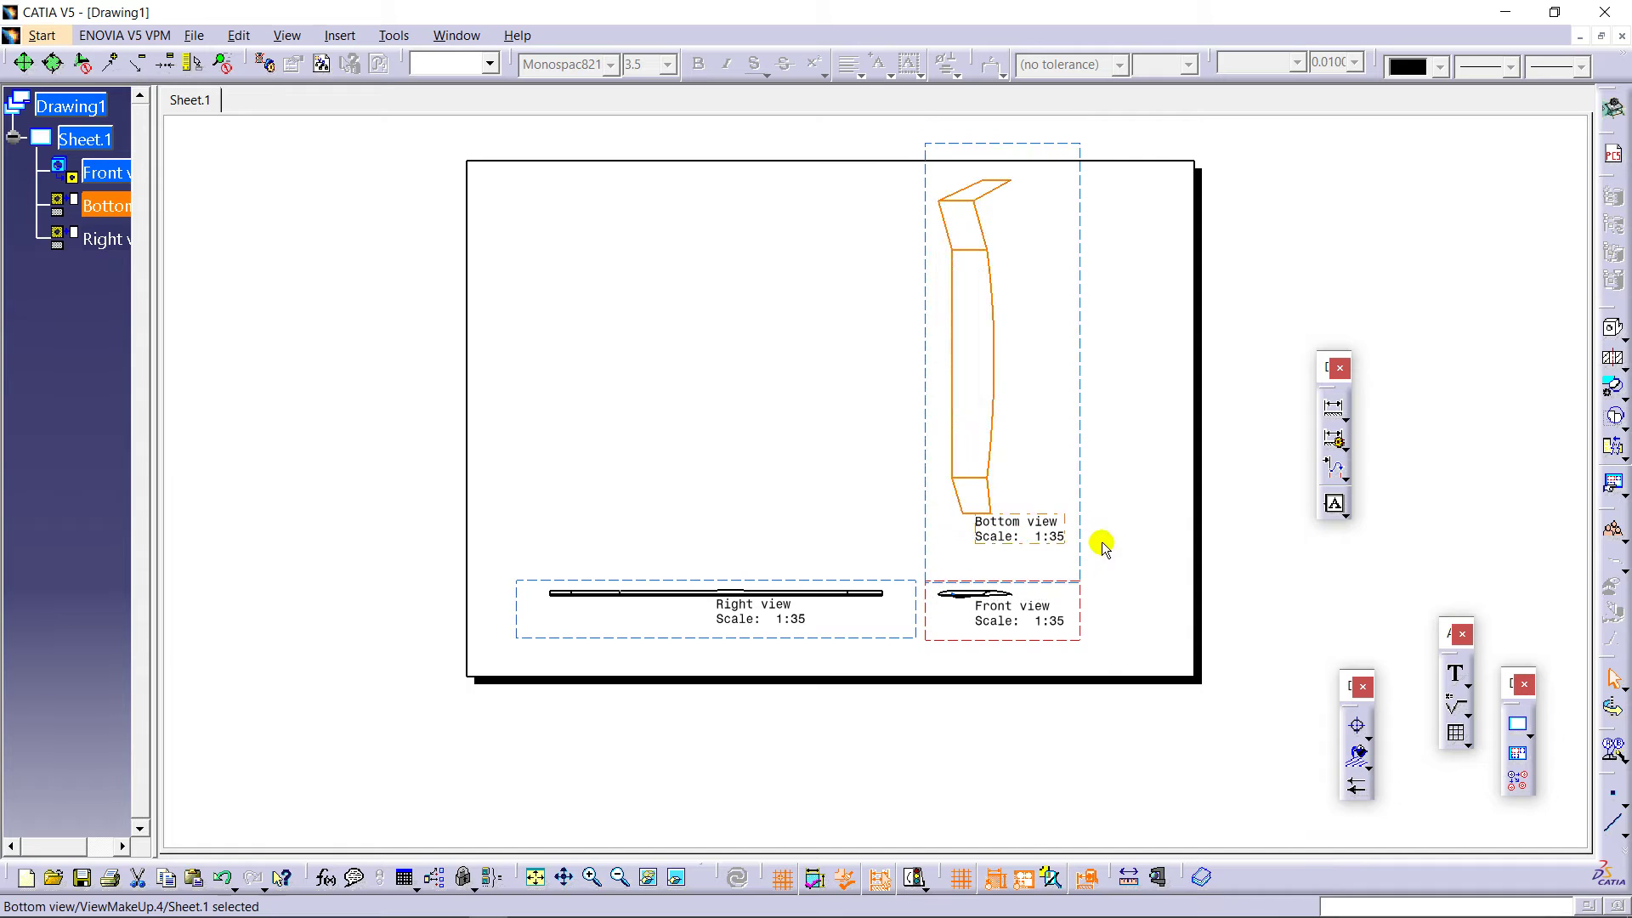
left_click(1122, 543)
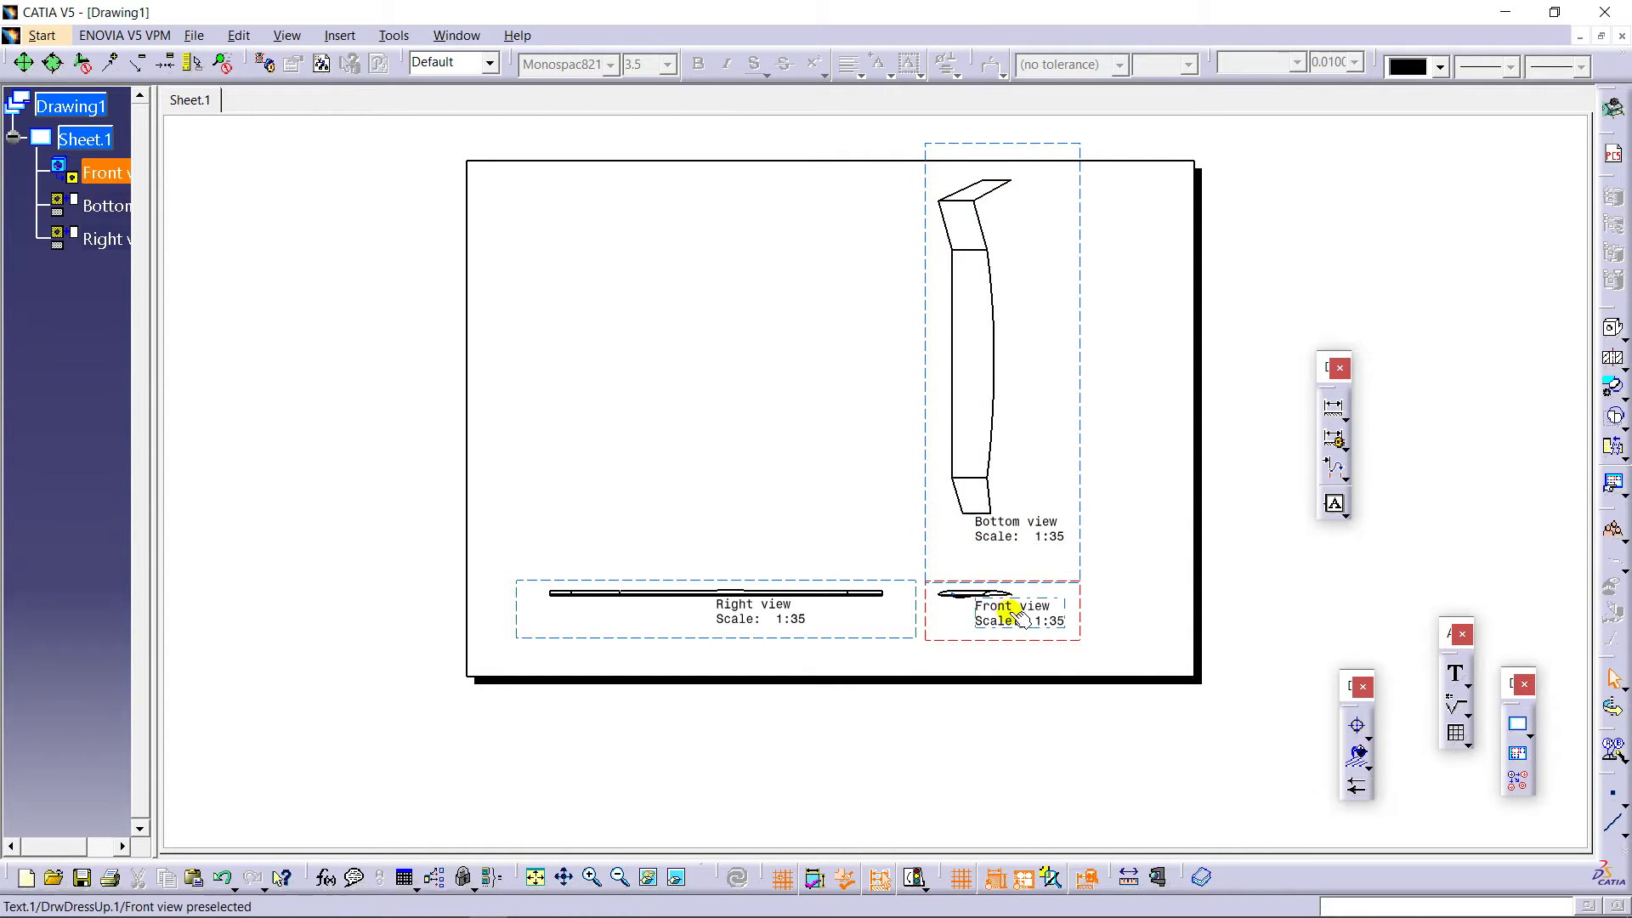
Step: Lower the Front and Right view labels and shift the Bottom view label to the right
left_click_drag(1070, 606, 1068, 626)
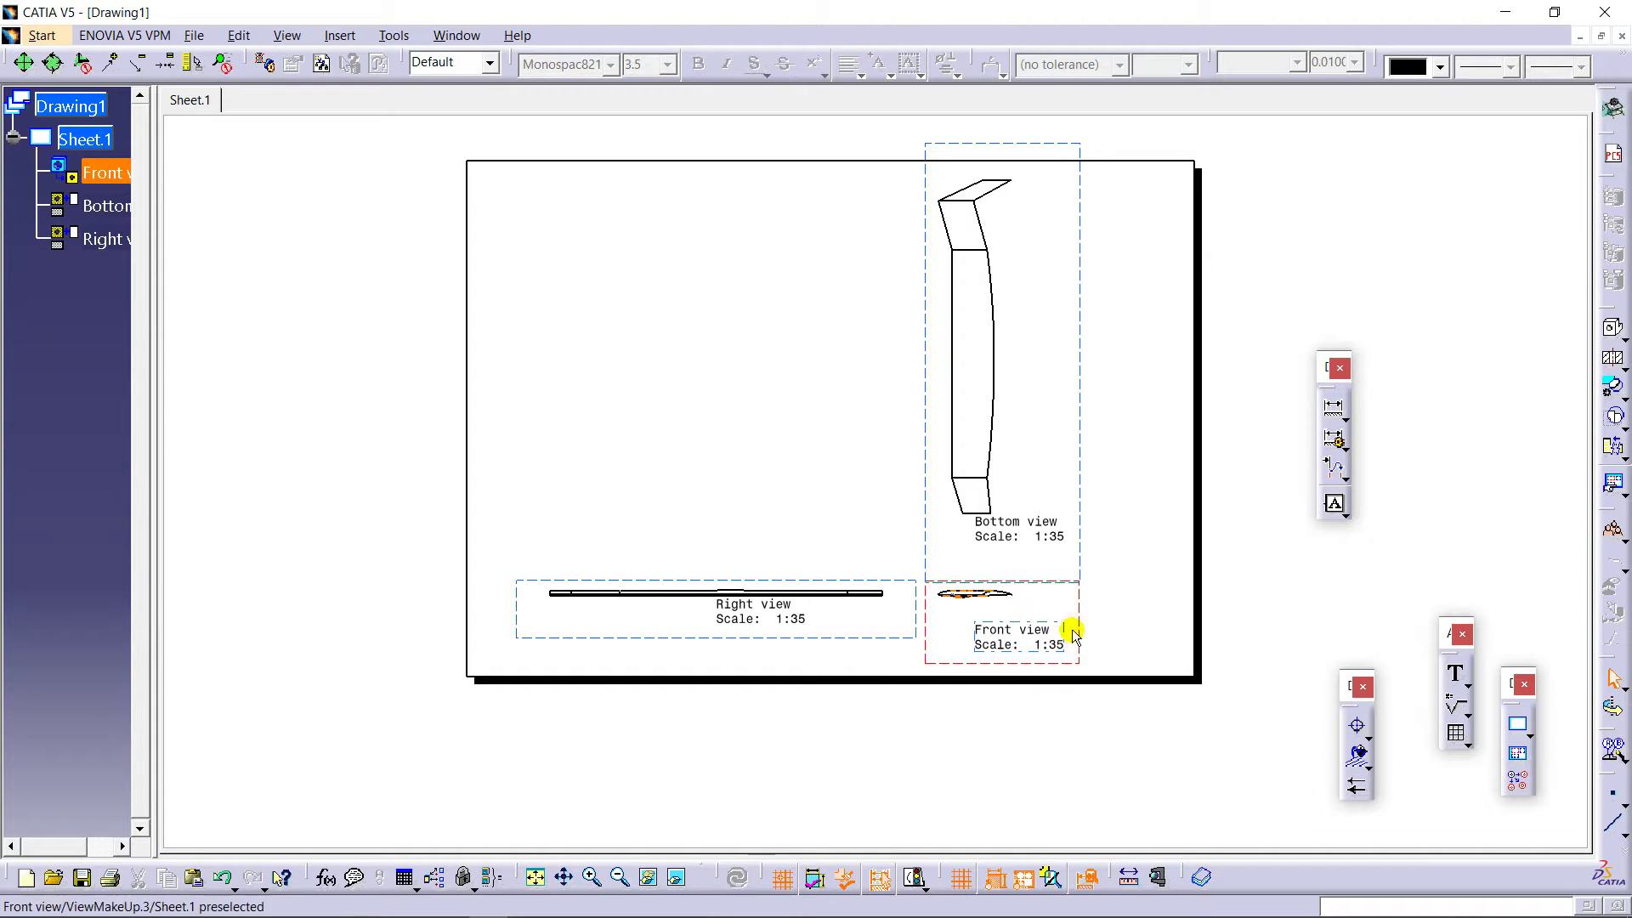
left_click_drag(1039, 543, 1119, 548)
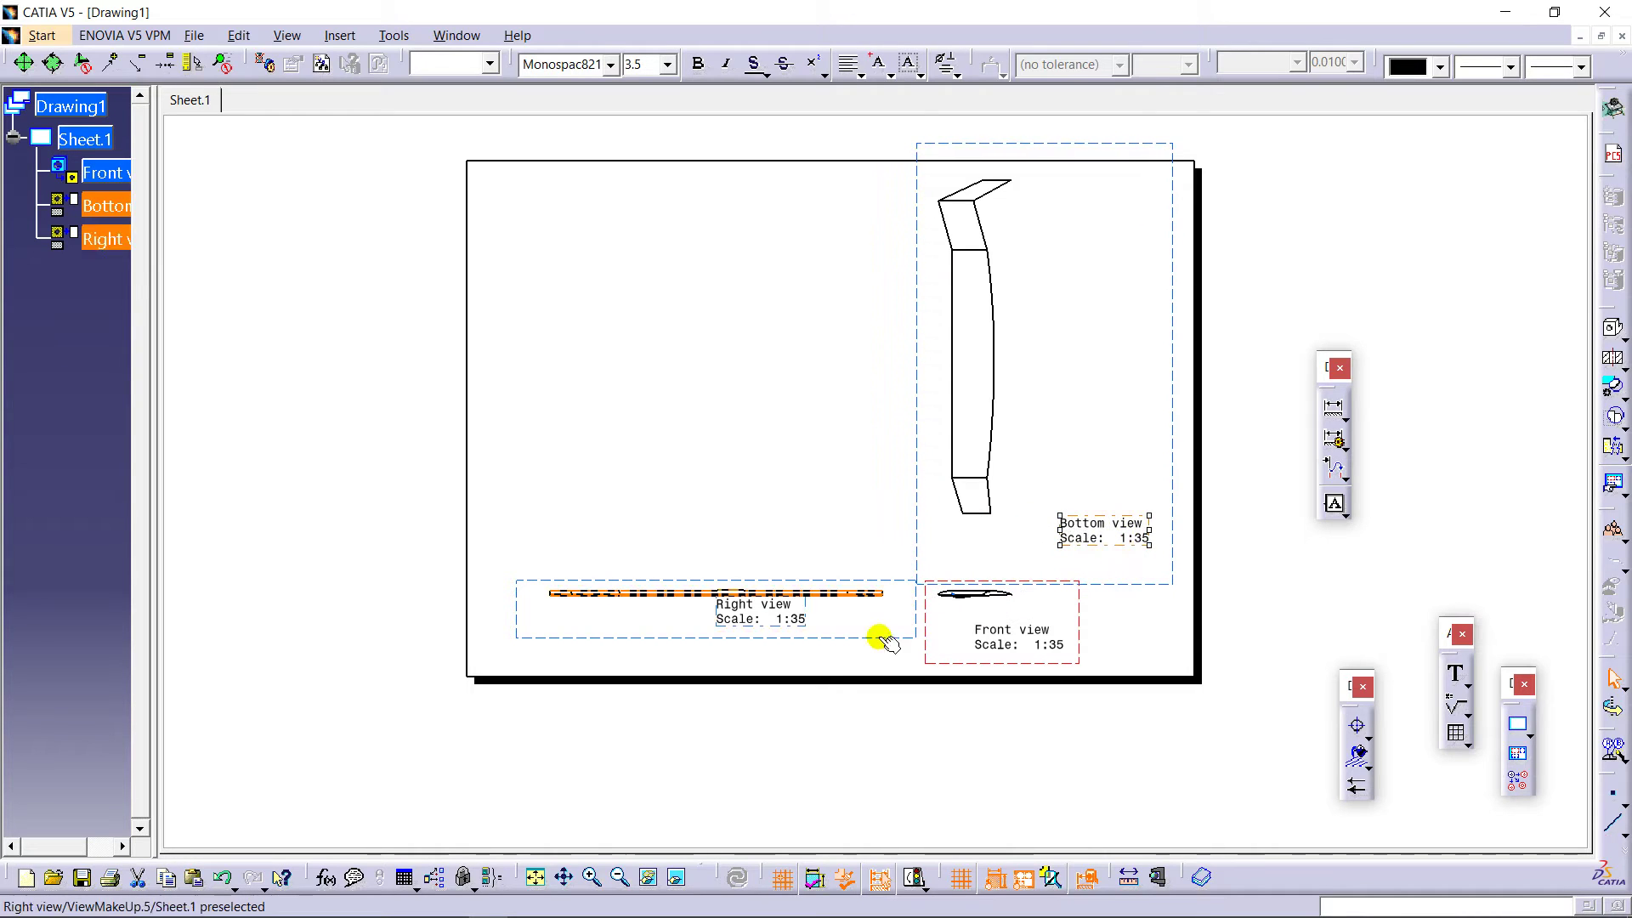
left_click_drag(778, 629, 775, 663)
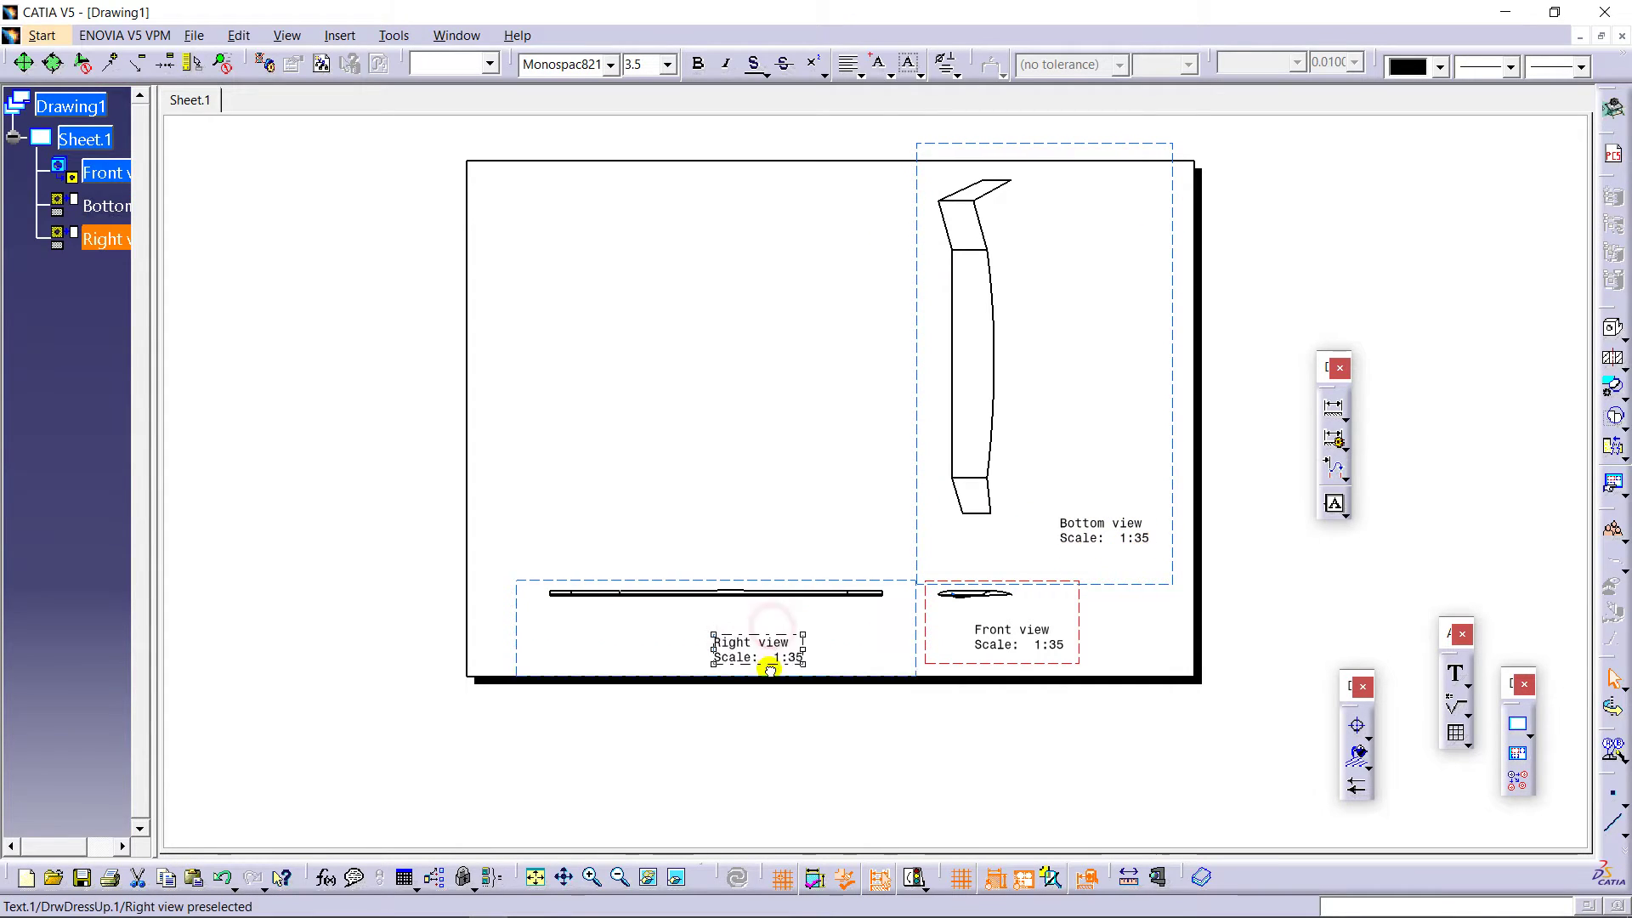
scroll(973, 605, "up", 1)
scroll(973, 589, "up", 2)
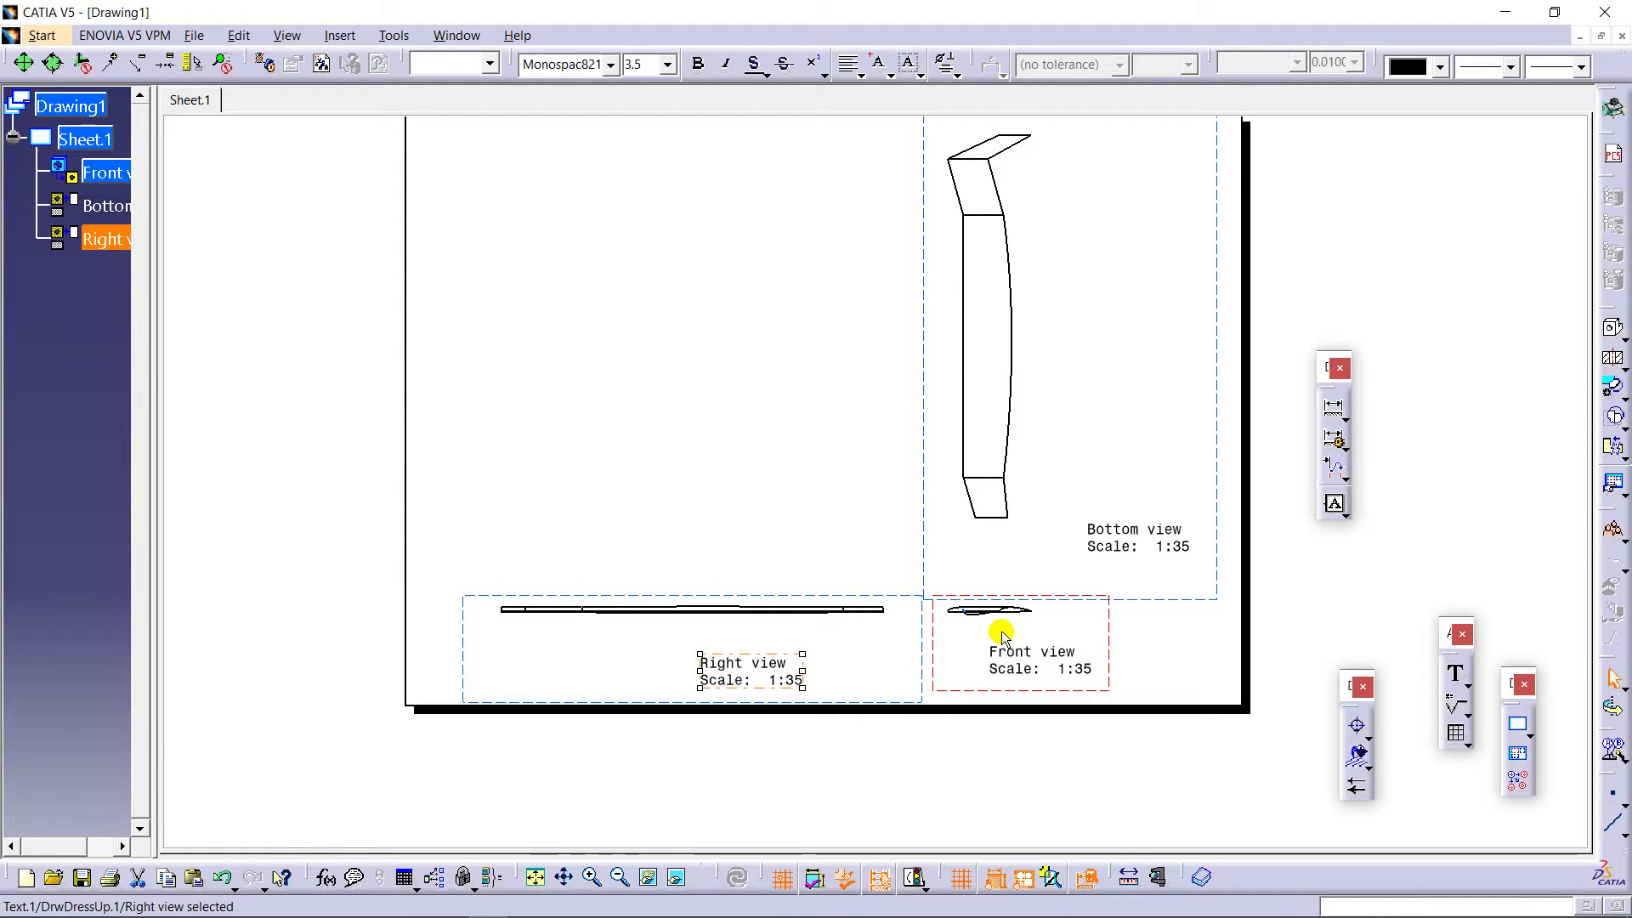
mouse_move(1014, 485)
middle_mouse_down()
mouse_move(897, 422)
mouse_move(871, 360)
mouse_move(838, 445)
mouse_move(379, 354)
mouse_move(697, 331)
middle_mouse_up()
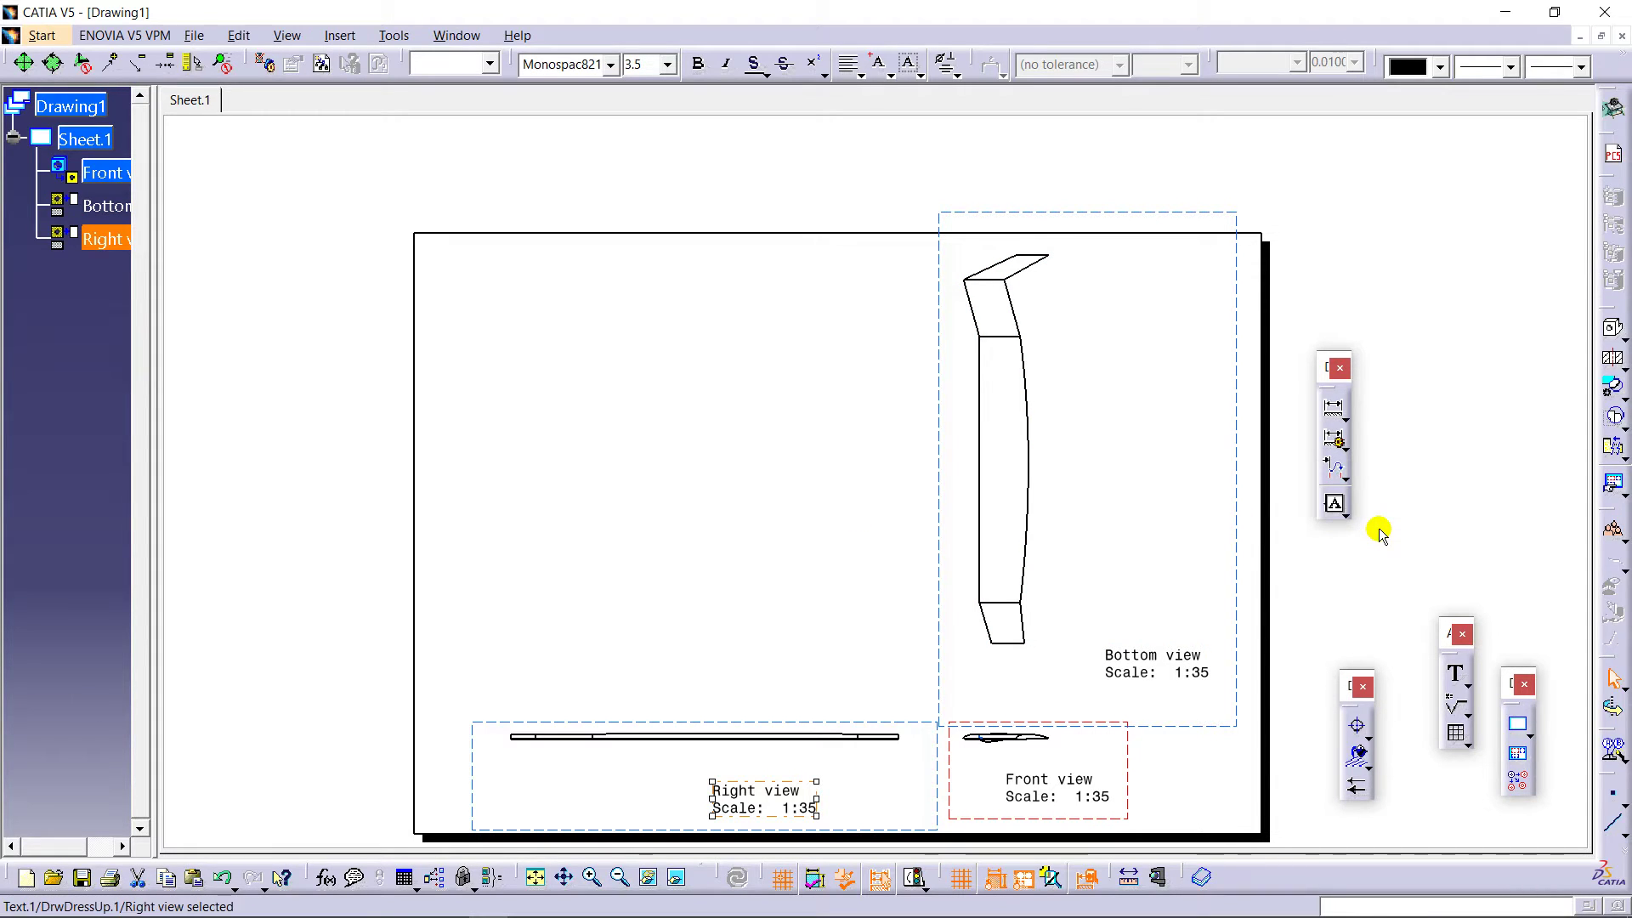
Step: Start an Isometric View from the Projections flyout and open the Window menu
left_click(1620, 341)
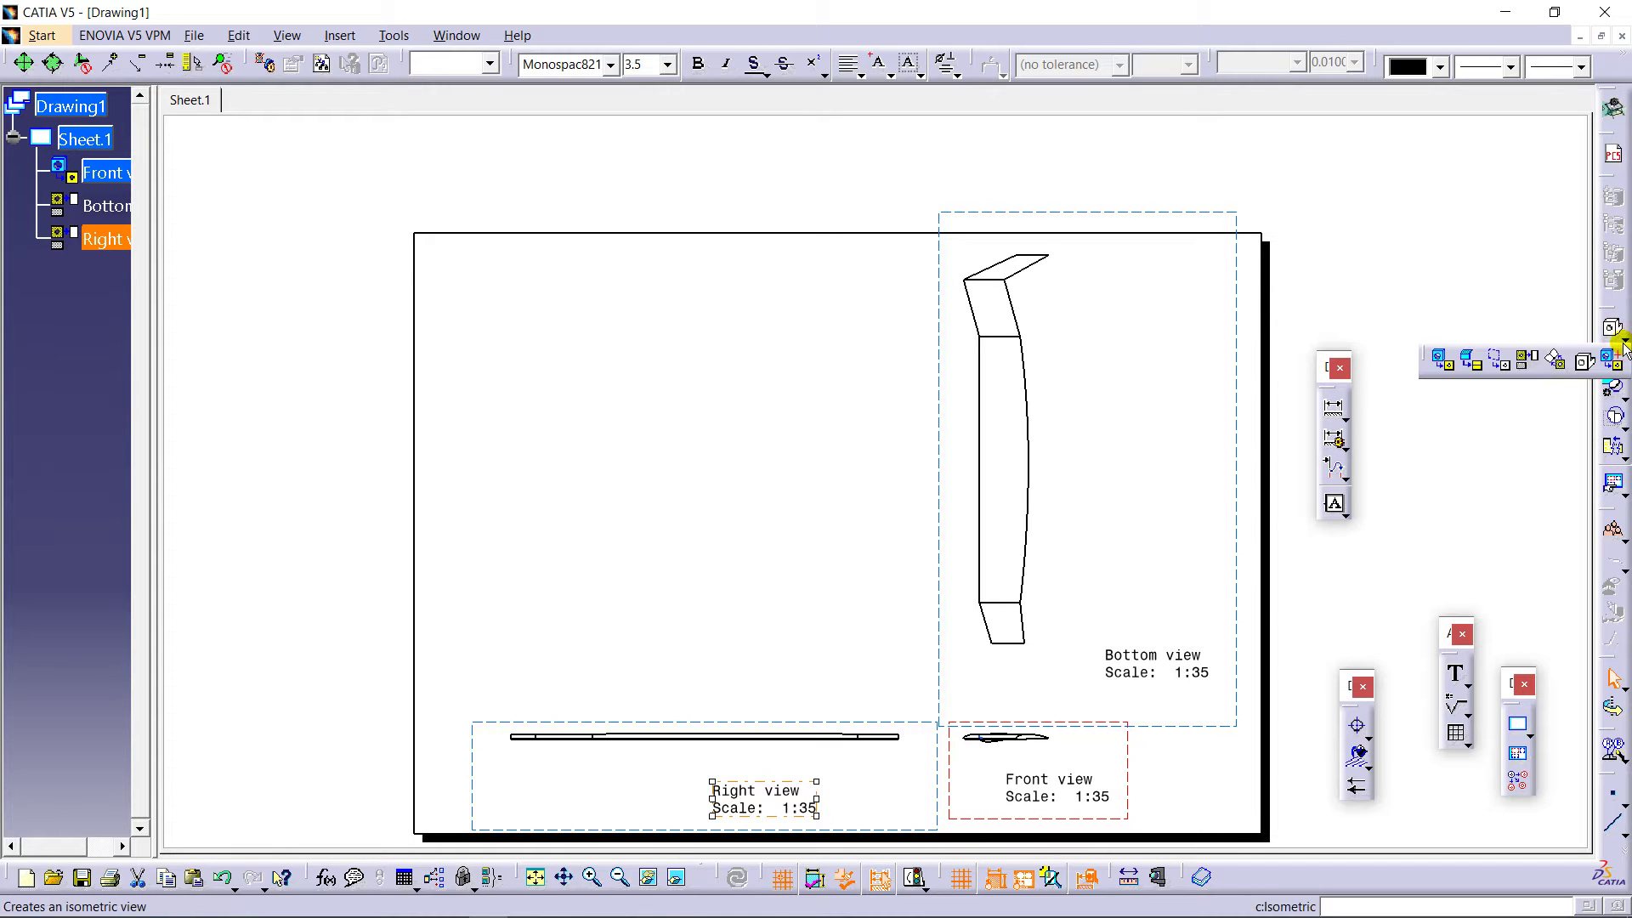
left_click(1585, 364)
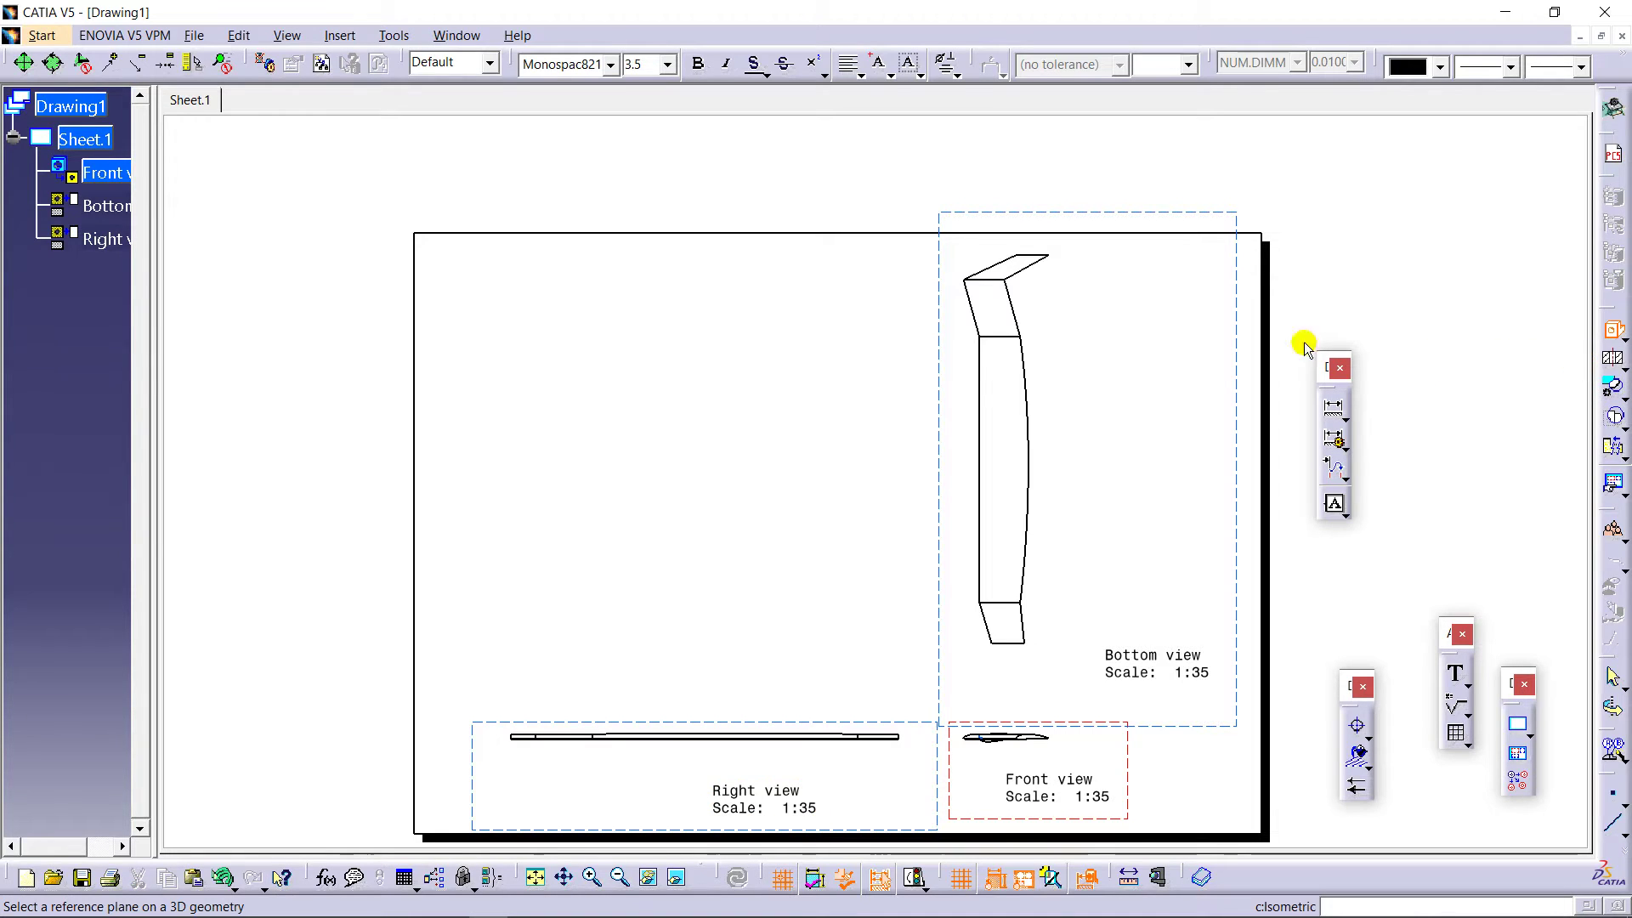
left_click(454, 36)
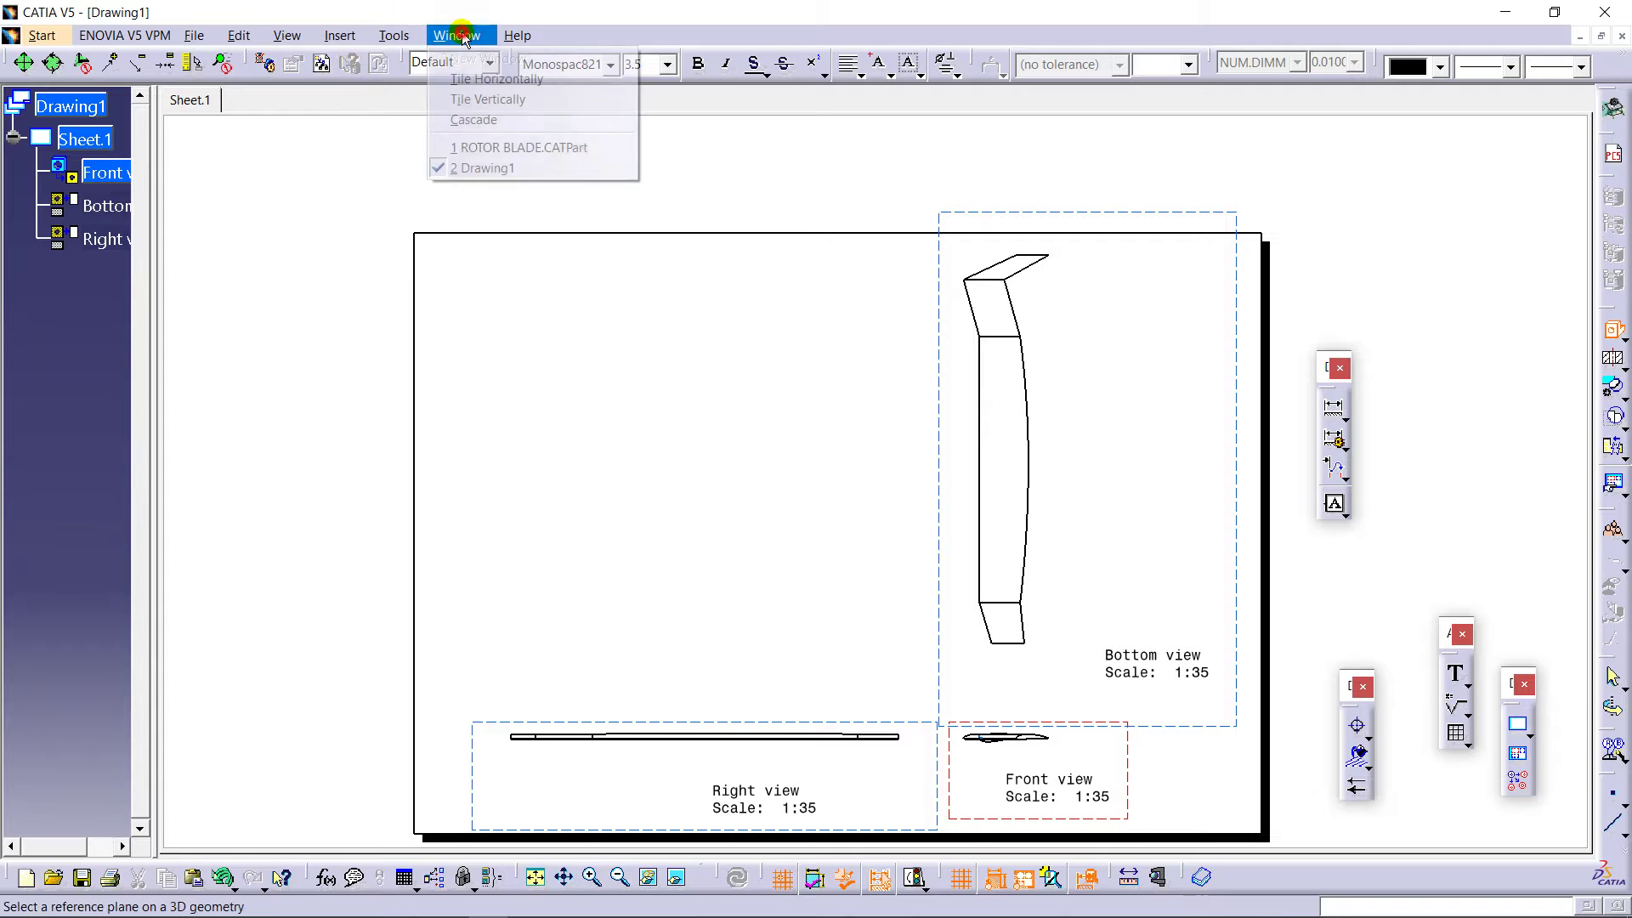
Step: Switch to ROTOR BLADE.CATPart and pick the blade face as the isometric view reference
left_click(515, 146)
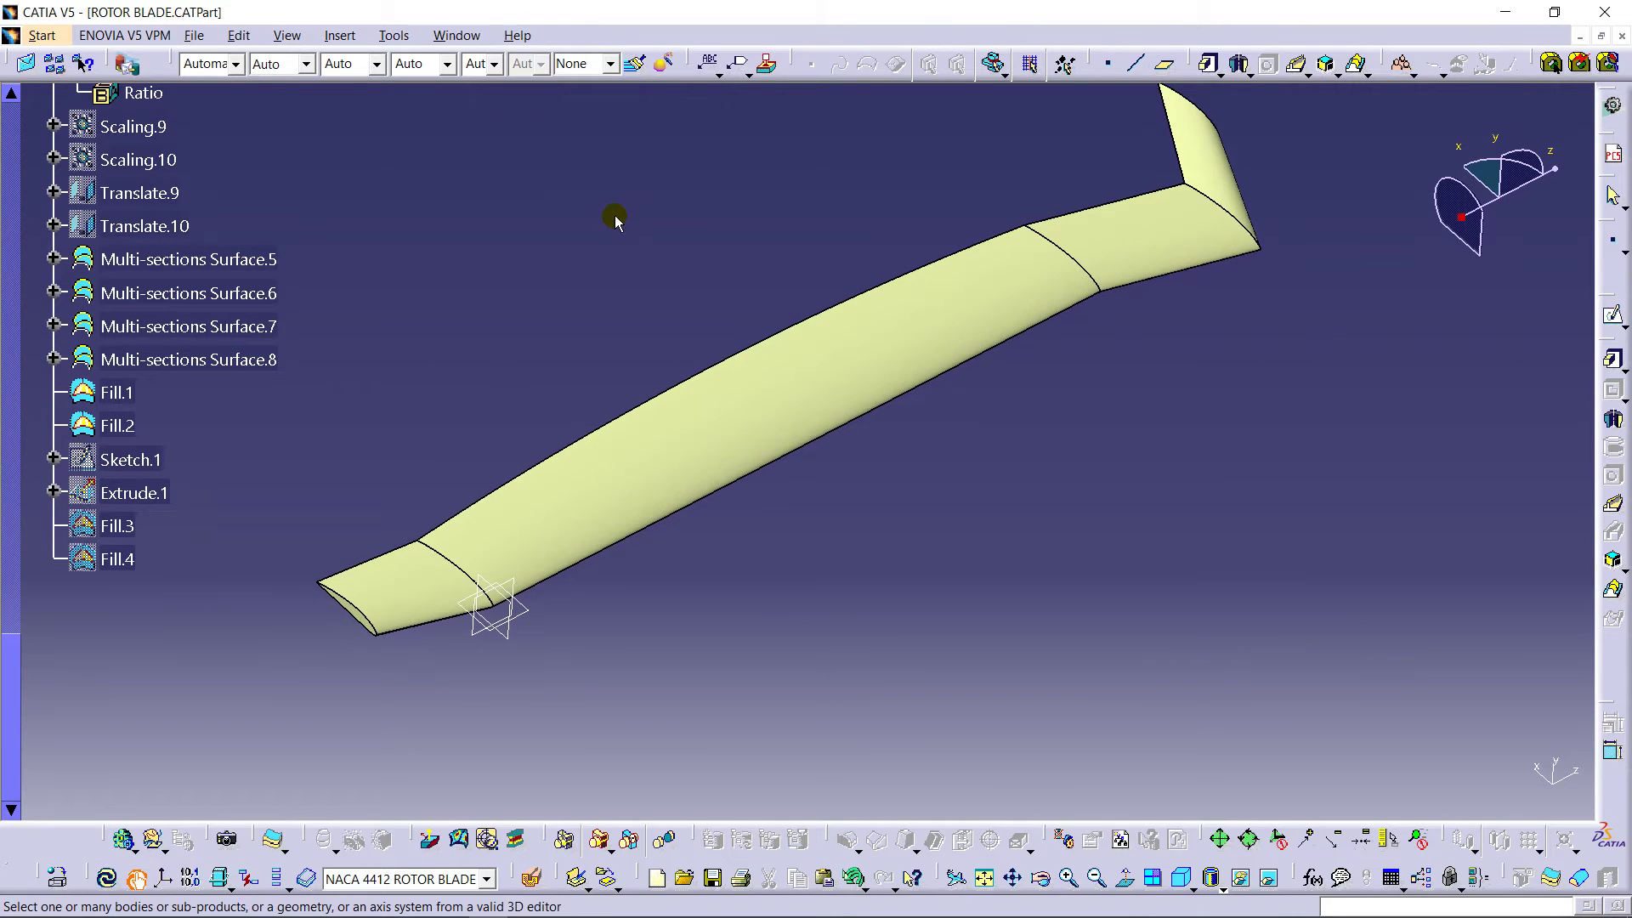
middle_click_drag(616, 218, 680, 256)
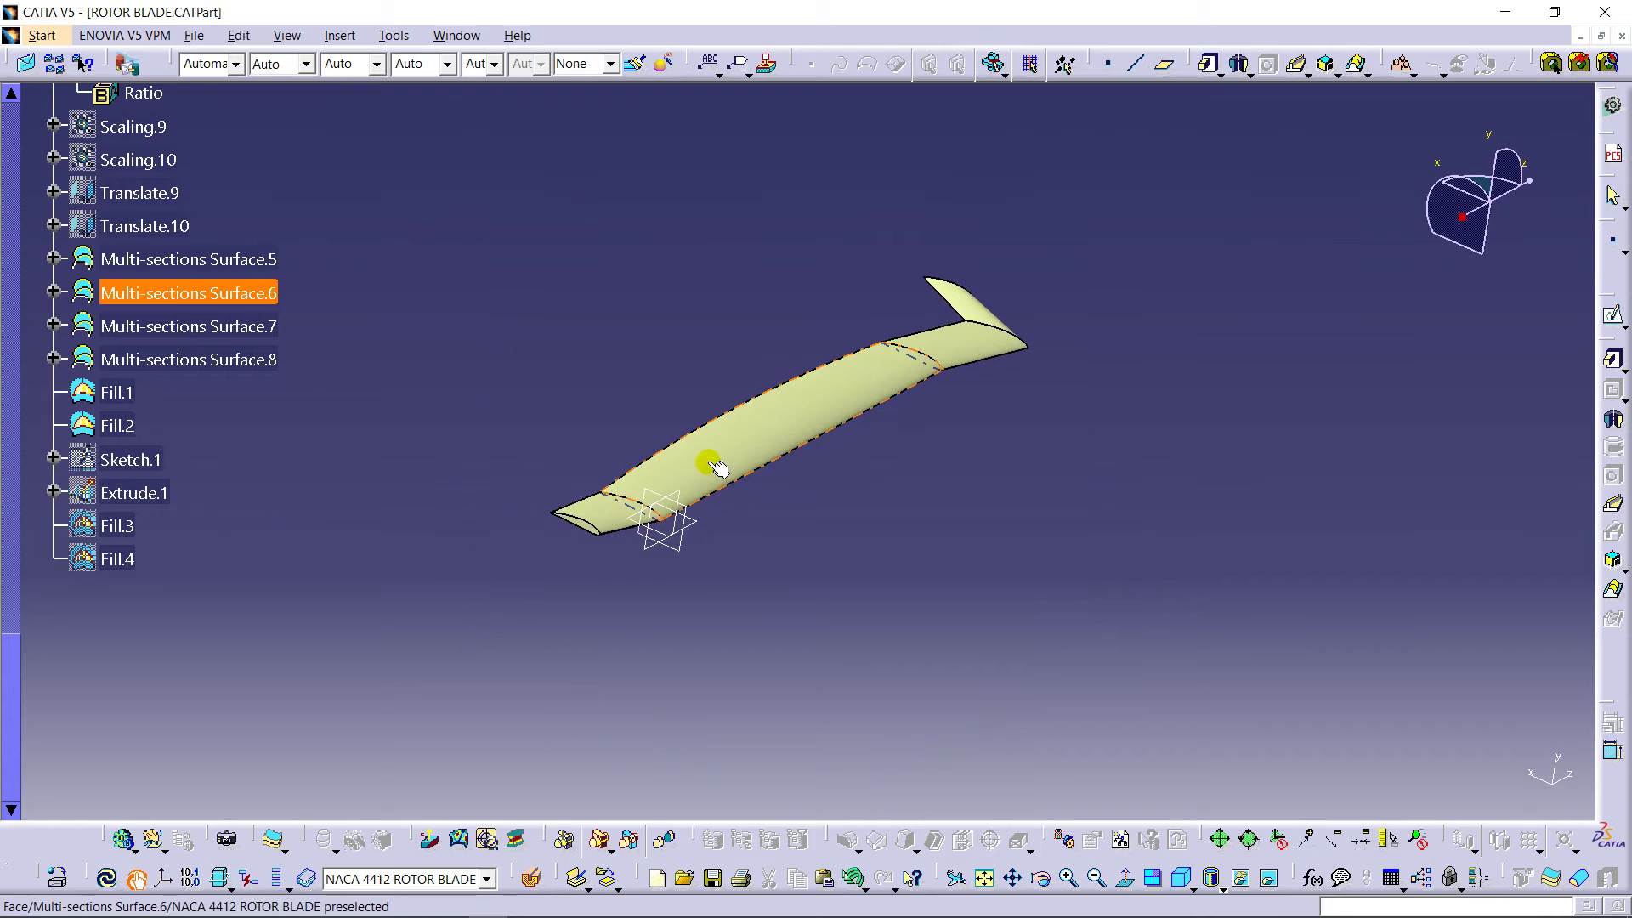
middle_click_drag(717, 468, 732, 430)
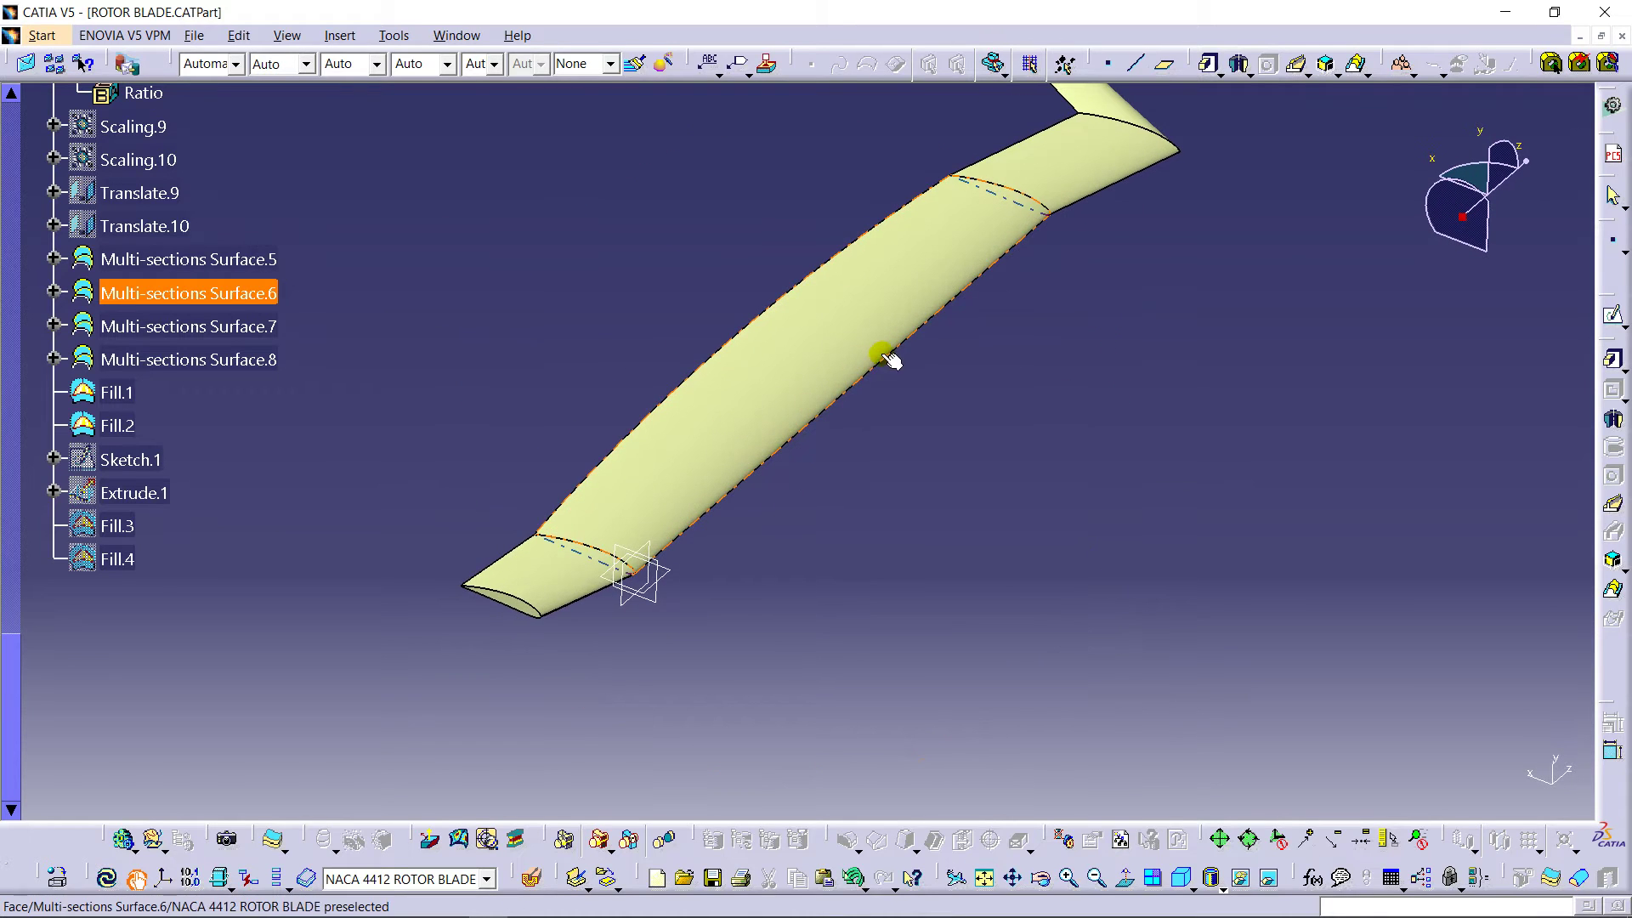
middle_click_drag(889, 361, 884, 393)
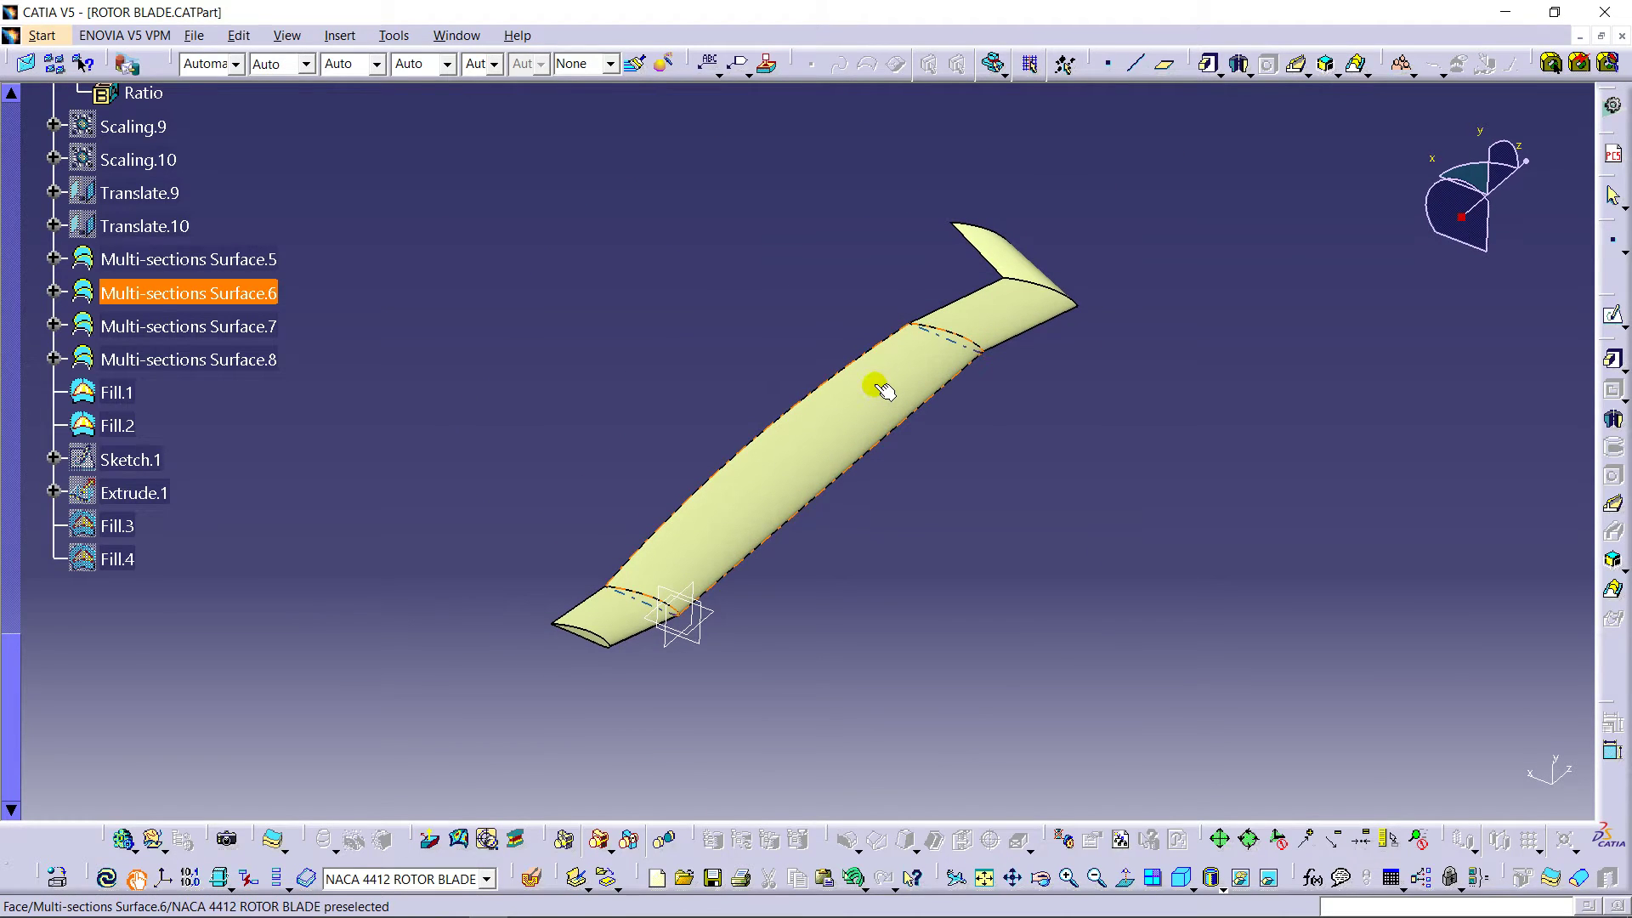
left_click(884, 391)
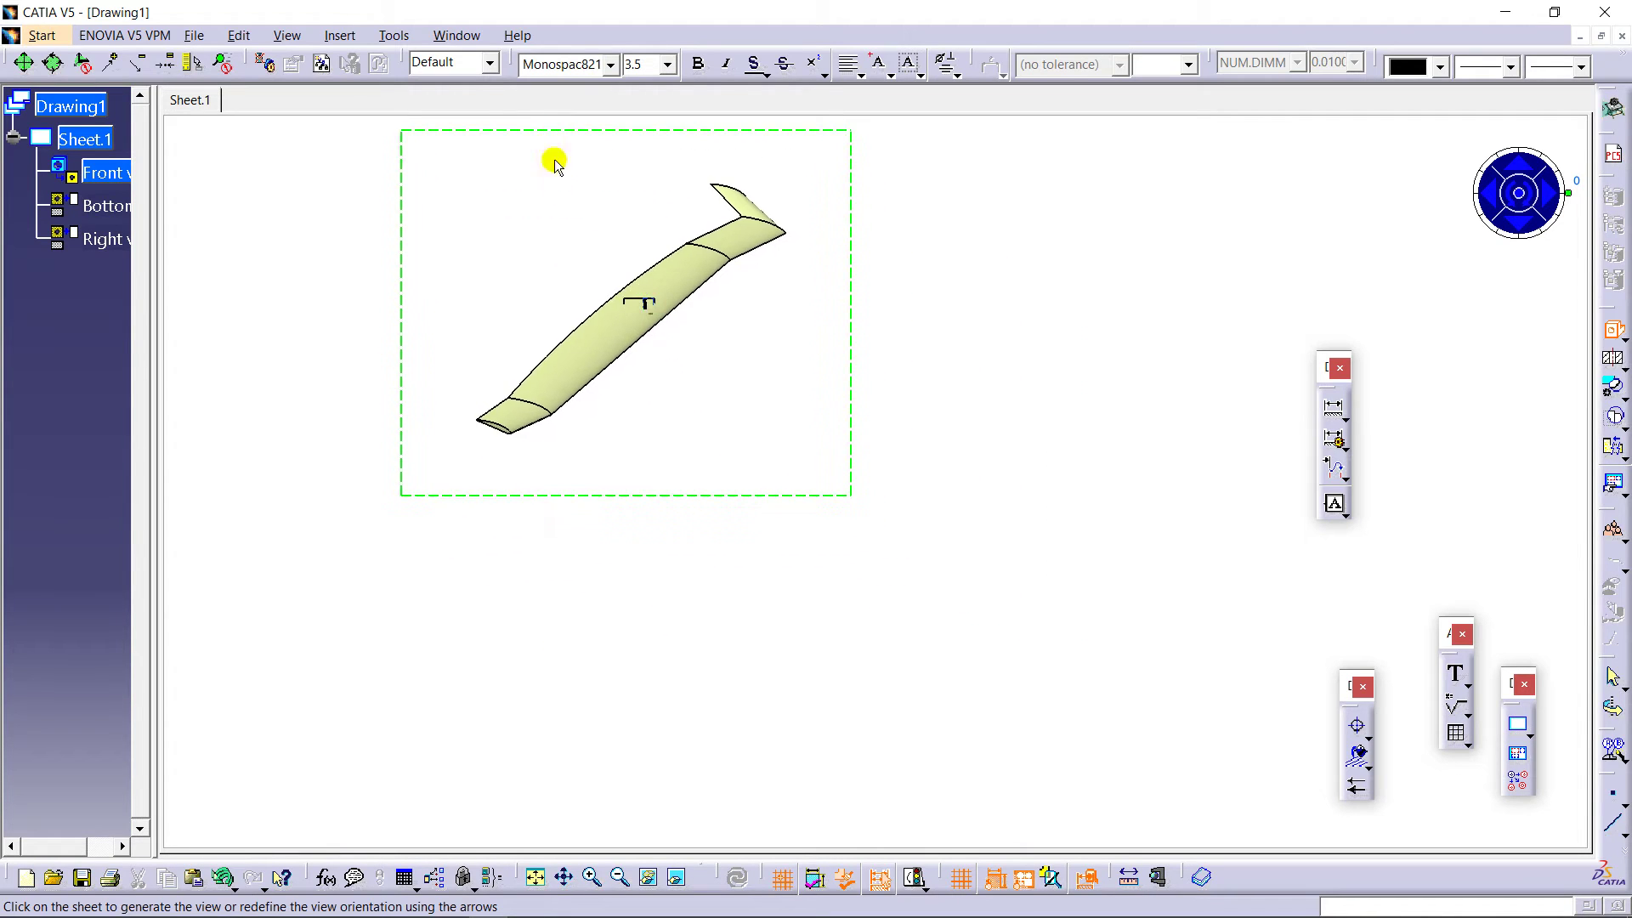
Step: Place the isometric view on the sheet and change its scale to 1:30
mouse_move(554, 164)
middle_mouse_down()
mouse_move(634, 321)
mouse_move(623, 263)
mouse_move(841, 243)
middle_mouse_up()
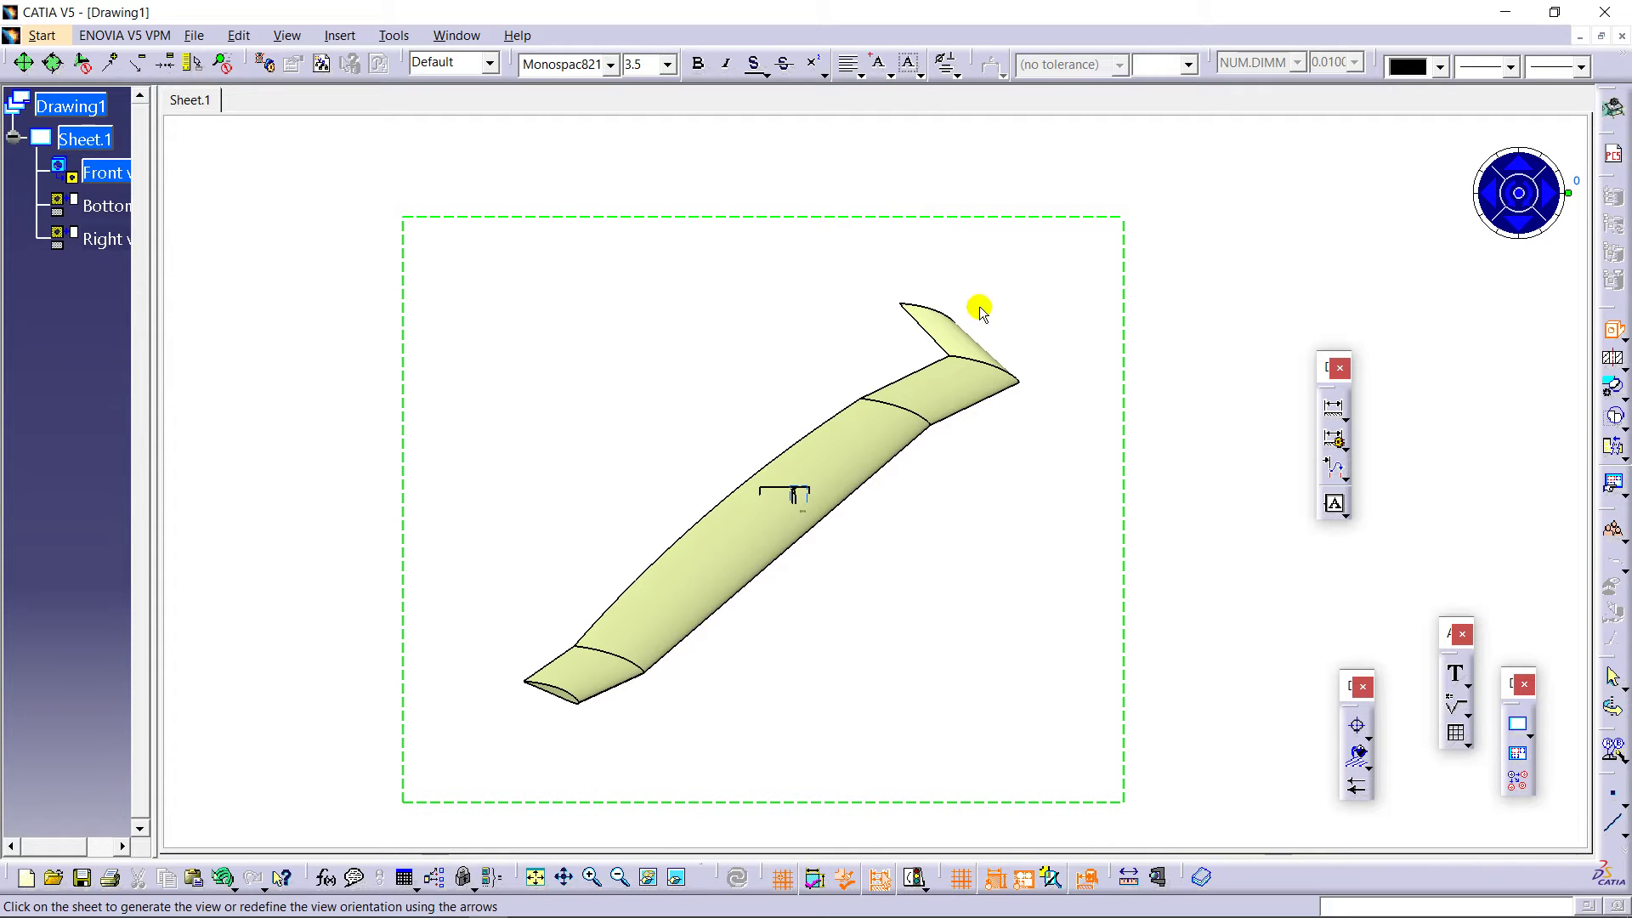
left_click(1020, 292)
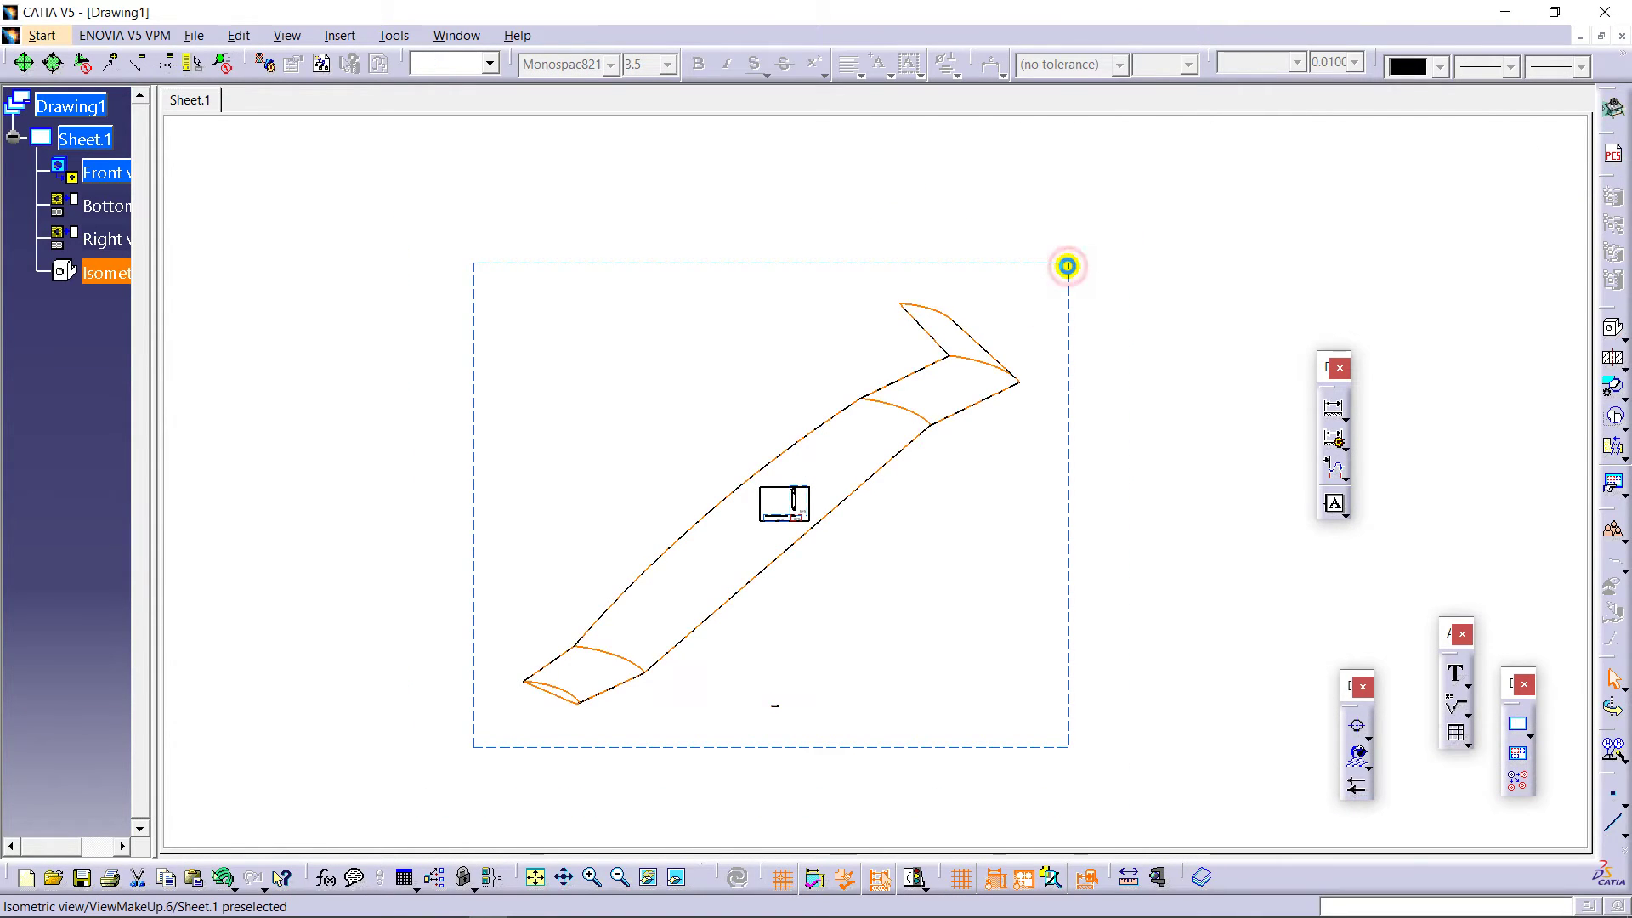
right_click(1069, 265)
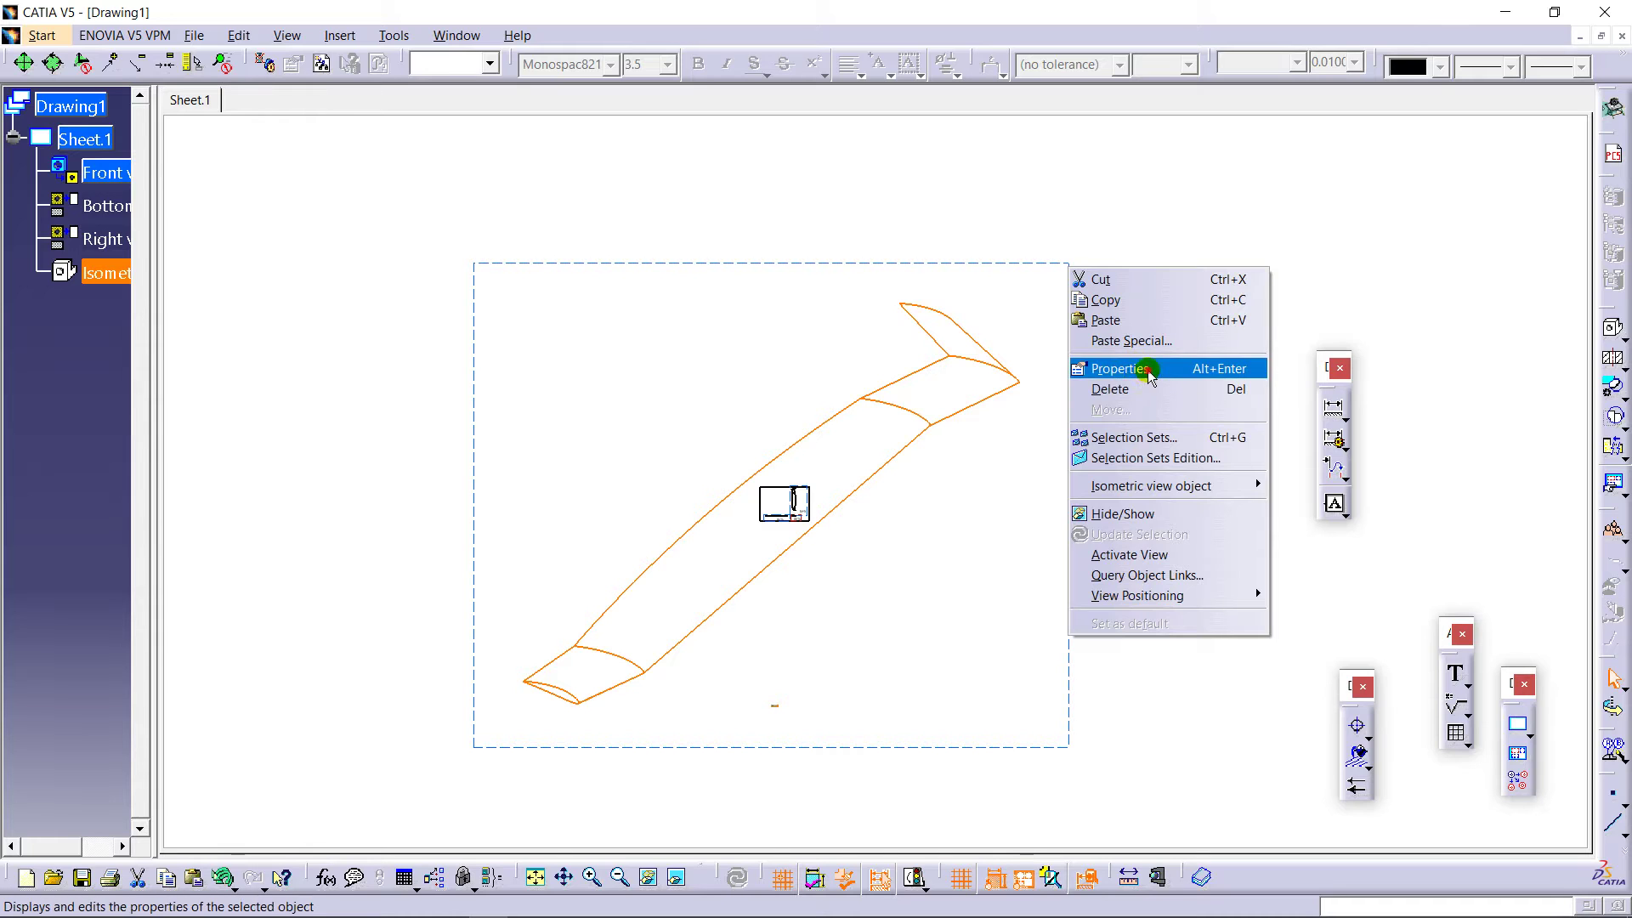
left_click(1119, 369)
left_click(1264, 497)
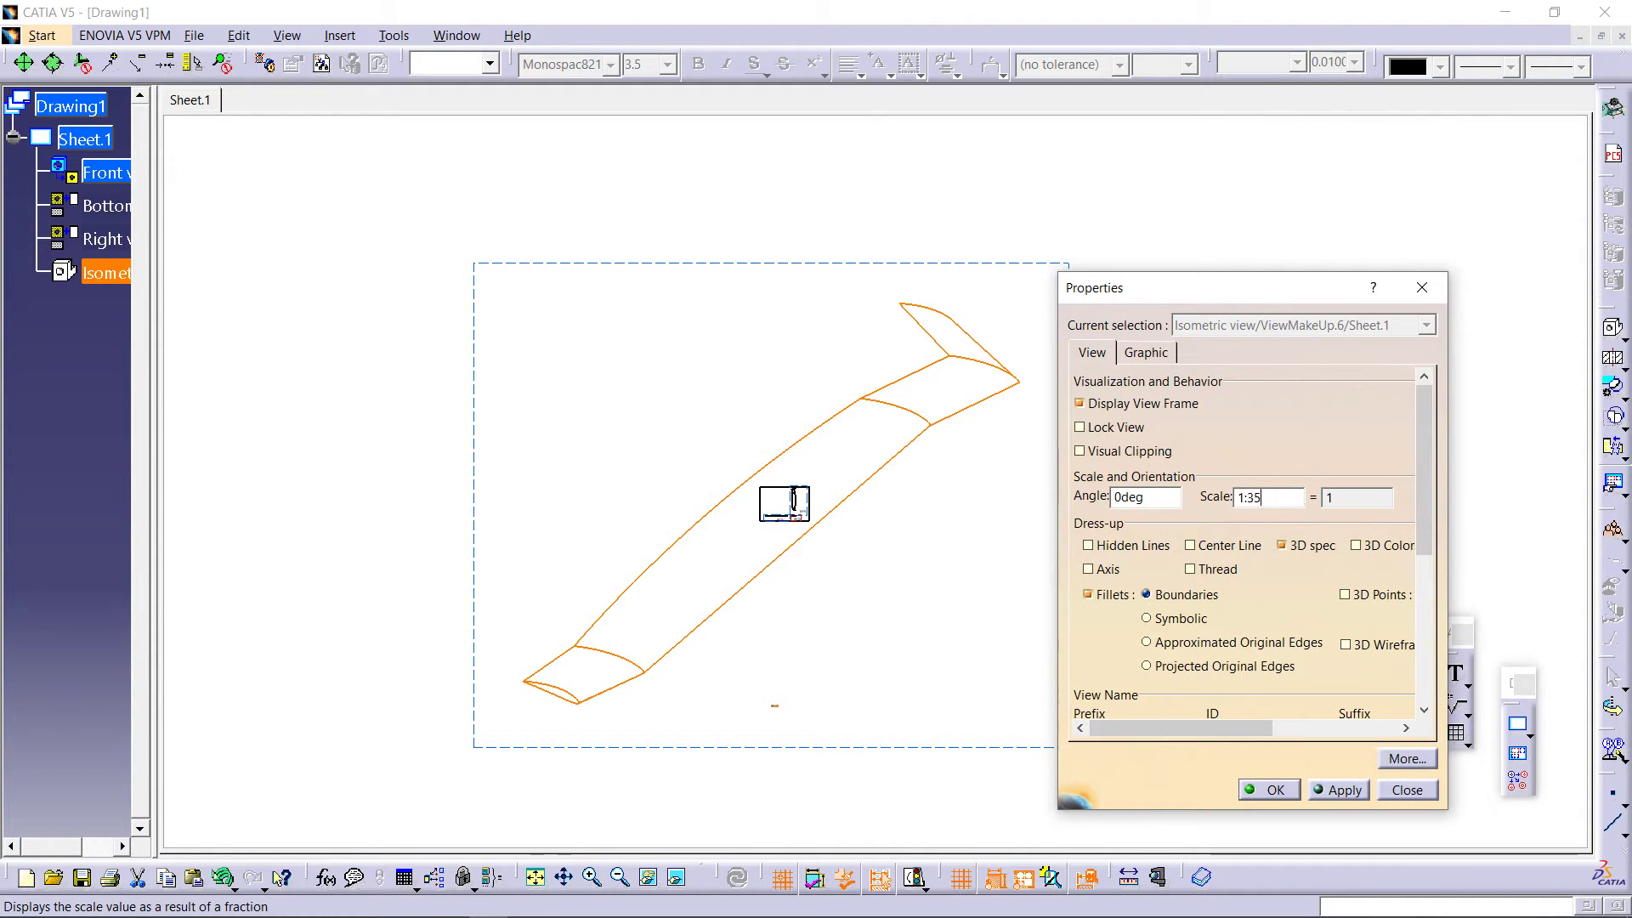
key("BackSpace")
type("0")
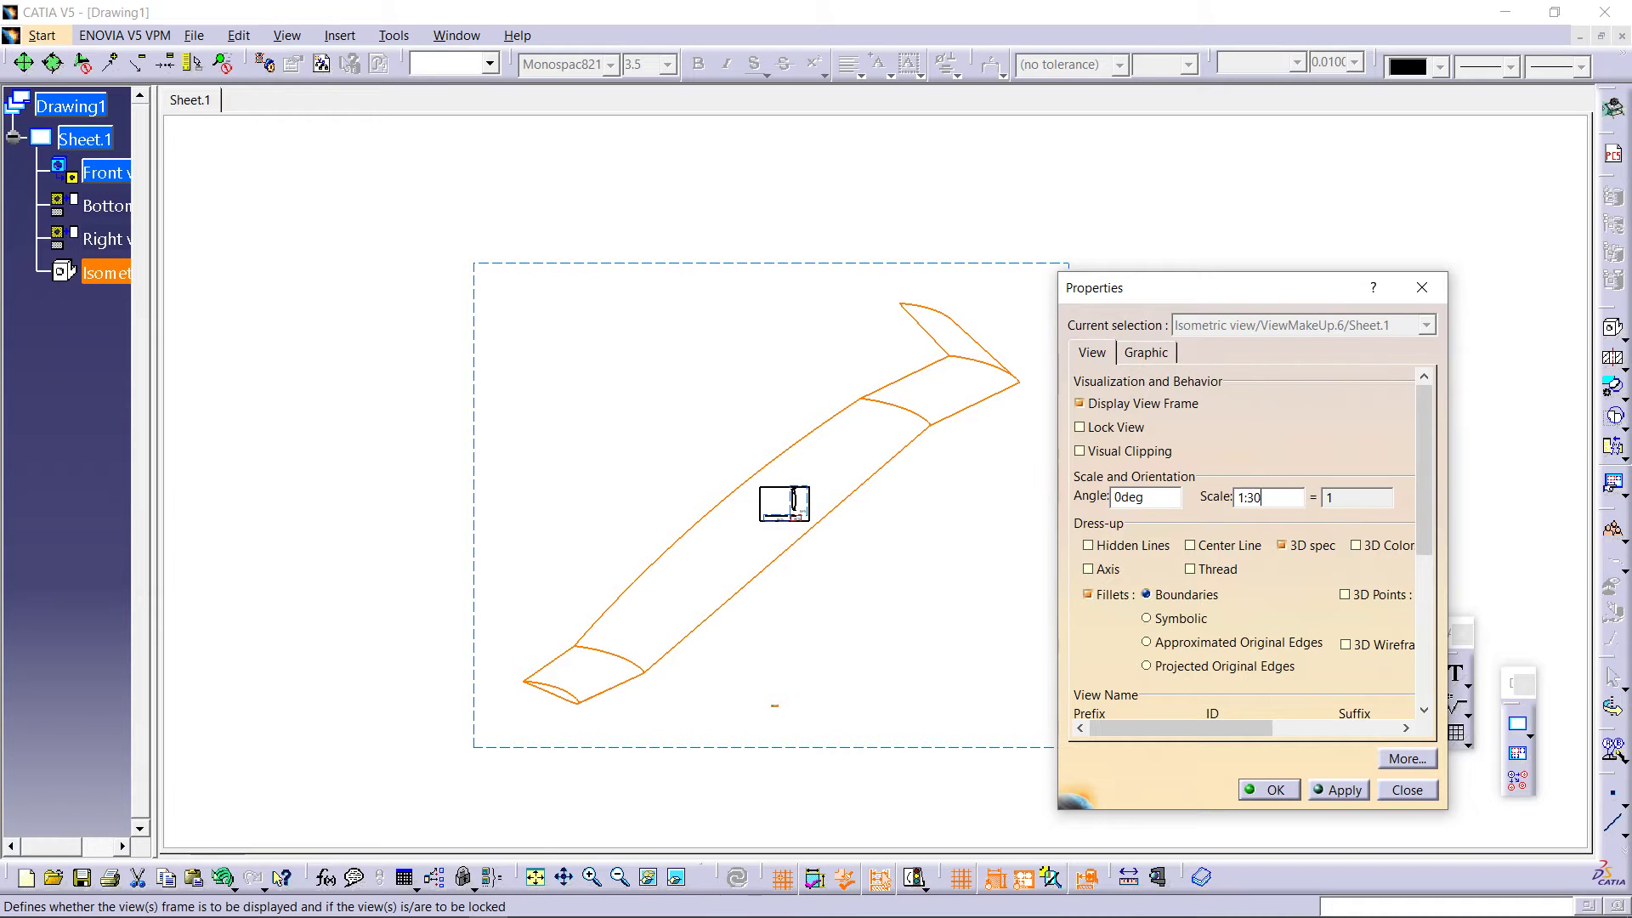
left_click(1277, 792)
Step: Move the Isometric view into the empty upper-left area, nudged slightly right and down
middle_click_drag(848, 646, 754, 507, "ctrl")
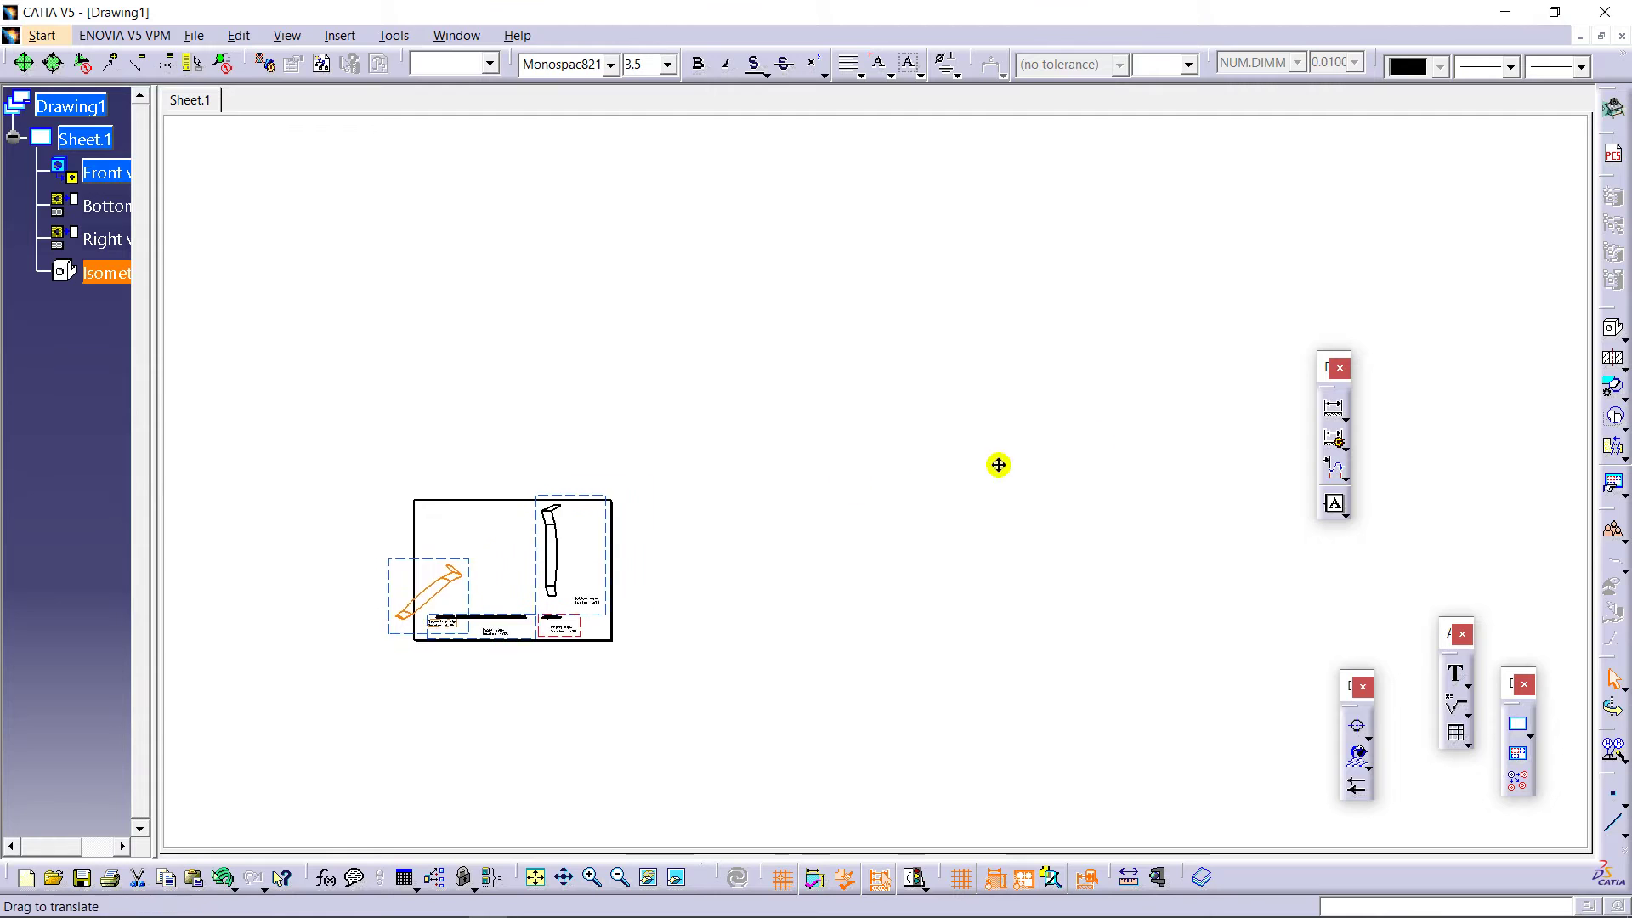
mouse_move(999, 463)
middle_mouse_down()
mouse_move(827, 647)
mouse_move(805, 474)
mouse_move(237, 550)
middle_mouse_up()
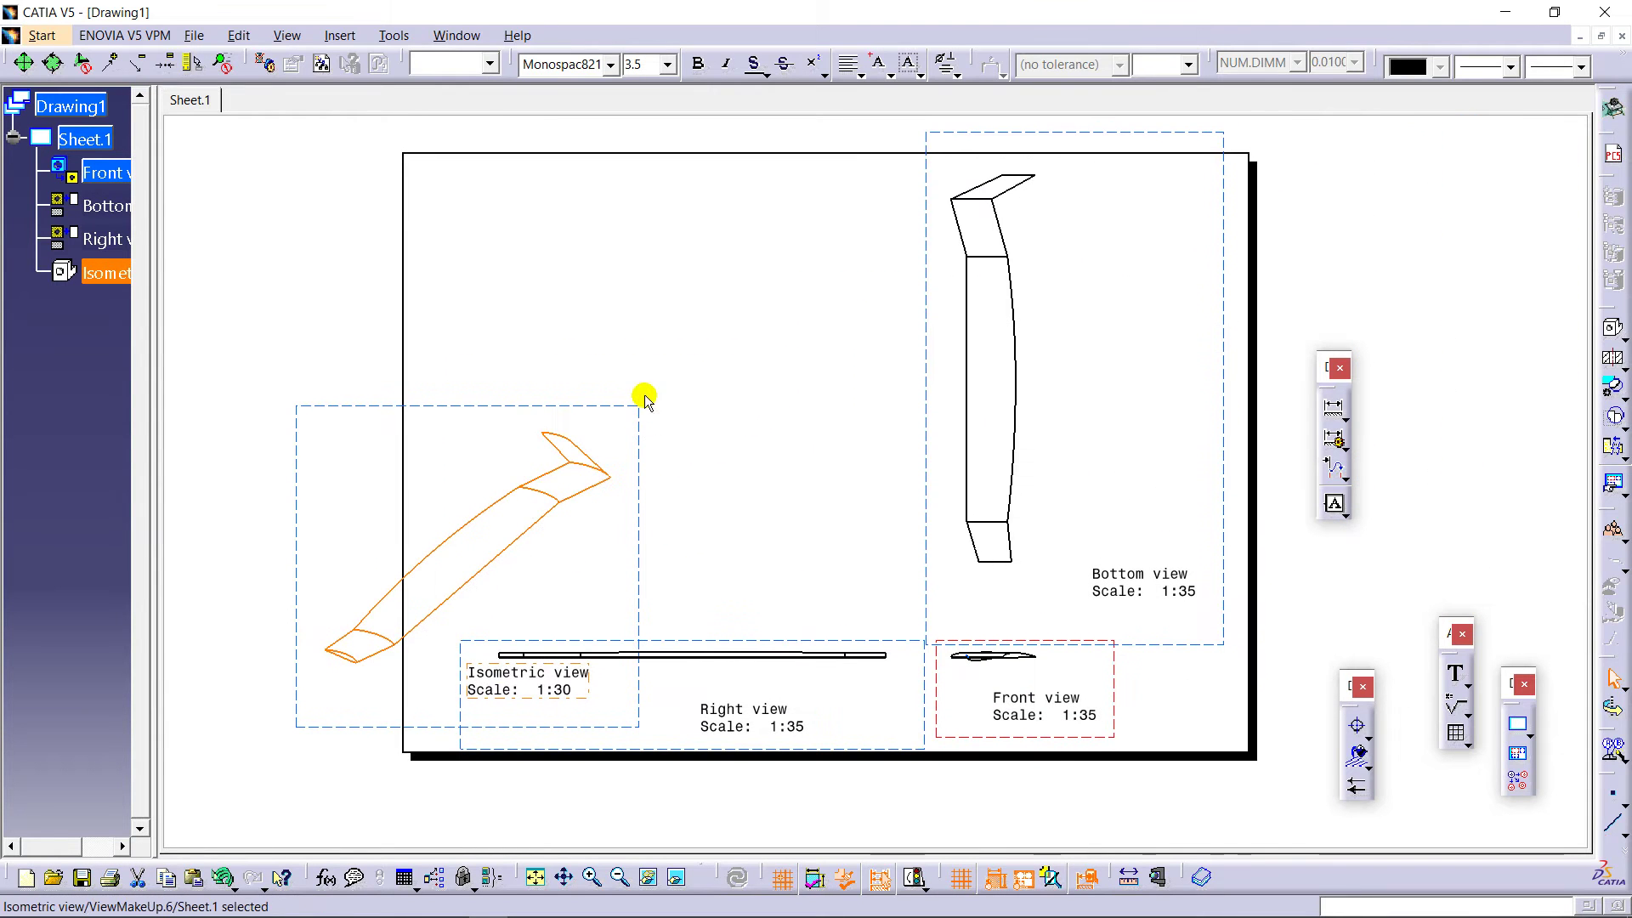
left_click_drag(646, 413, 816, 210)
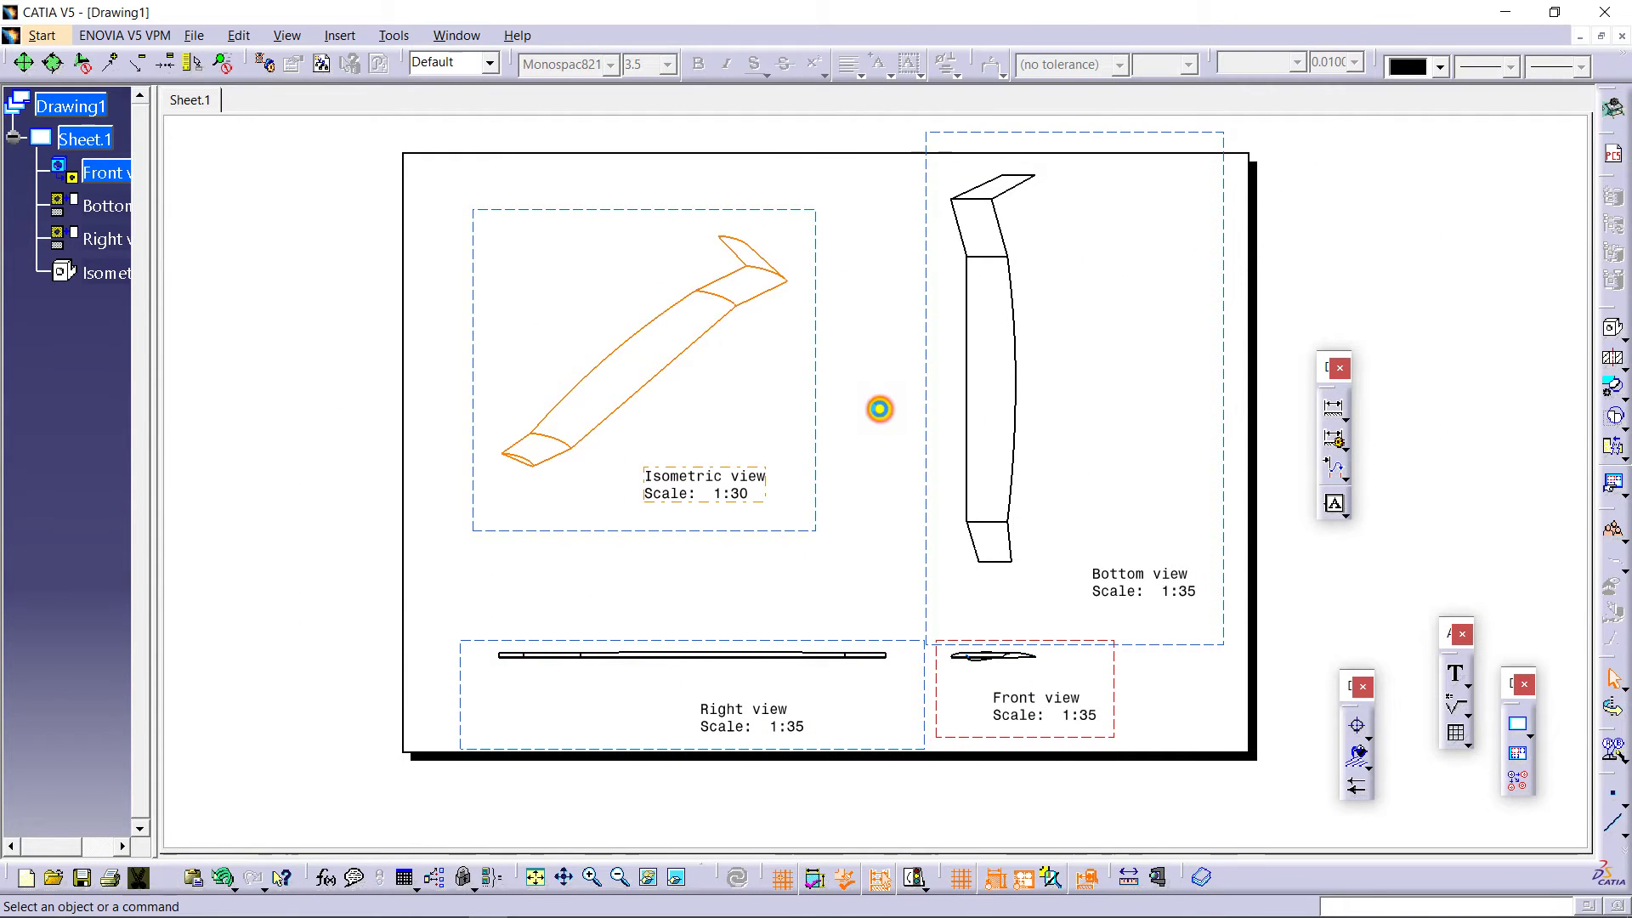
left_click(816, 434)
left_click_drag(816, 434, 860, 447)
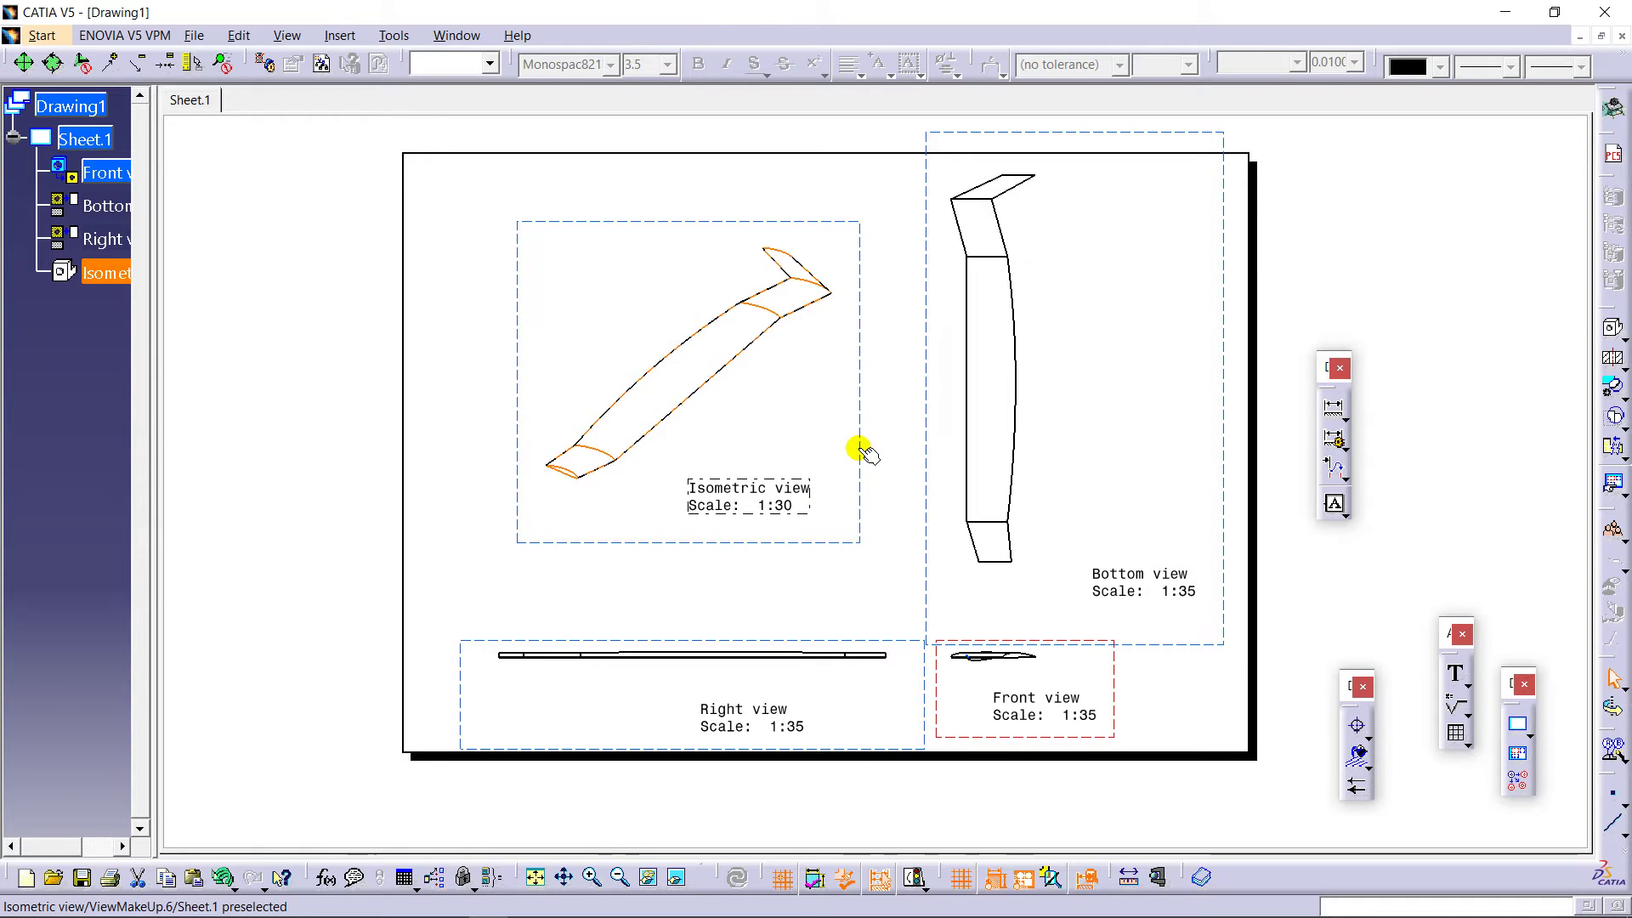
right_click(858, 450)
Step: Switch the Isometric view's generation mode to Raster in its properties
left_click(925, 552)
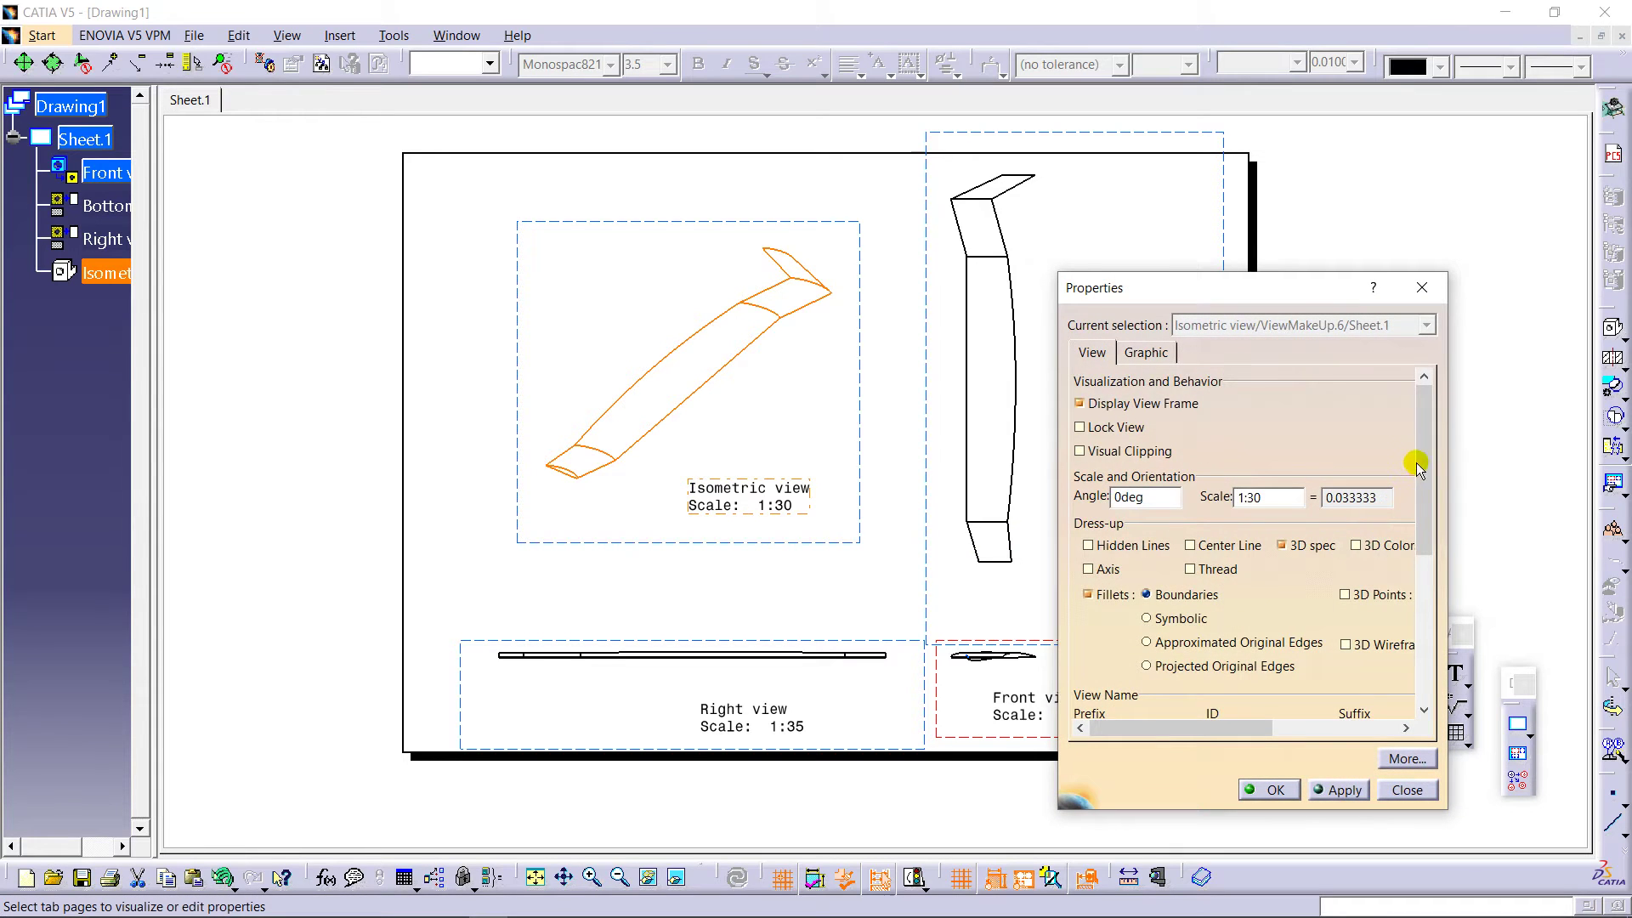
left_click_drag(1417, 463, 1350, 602)
left_click(1359, 613)
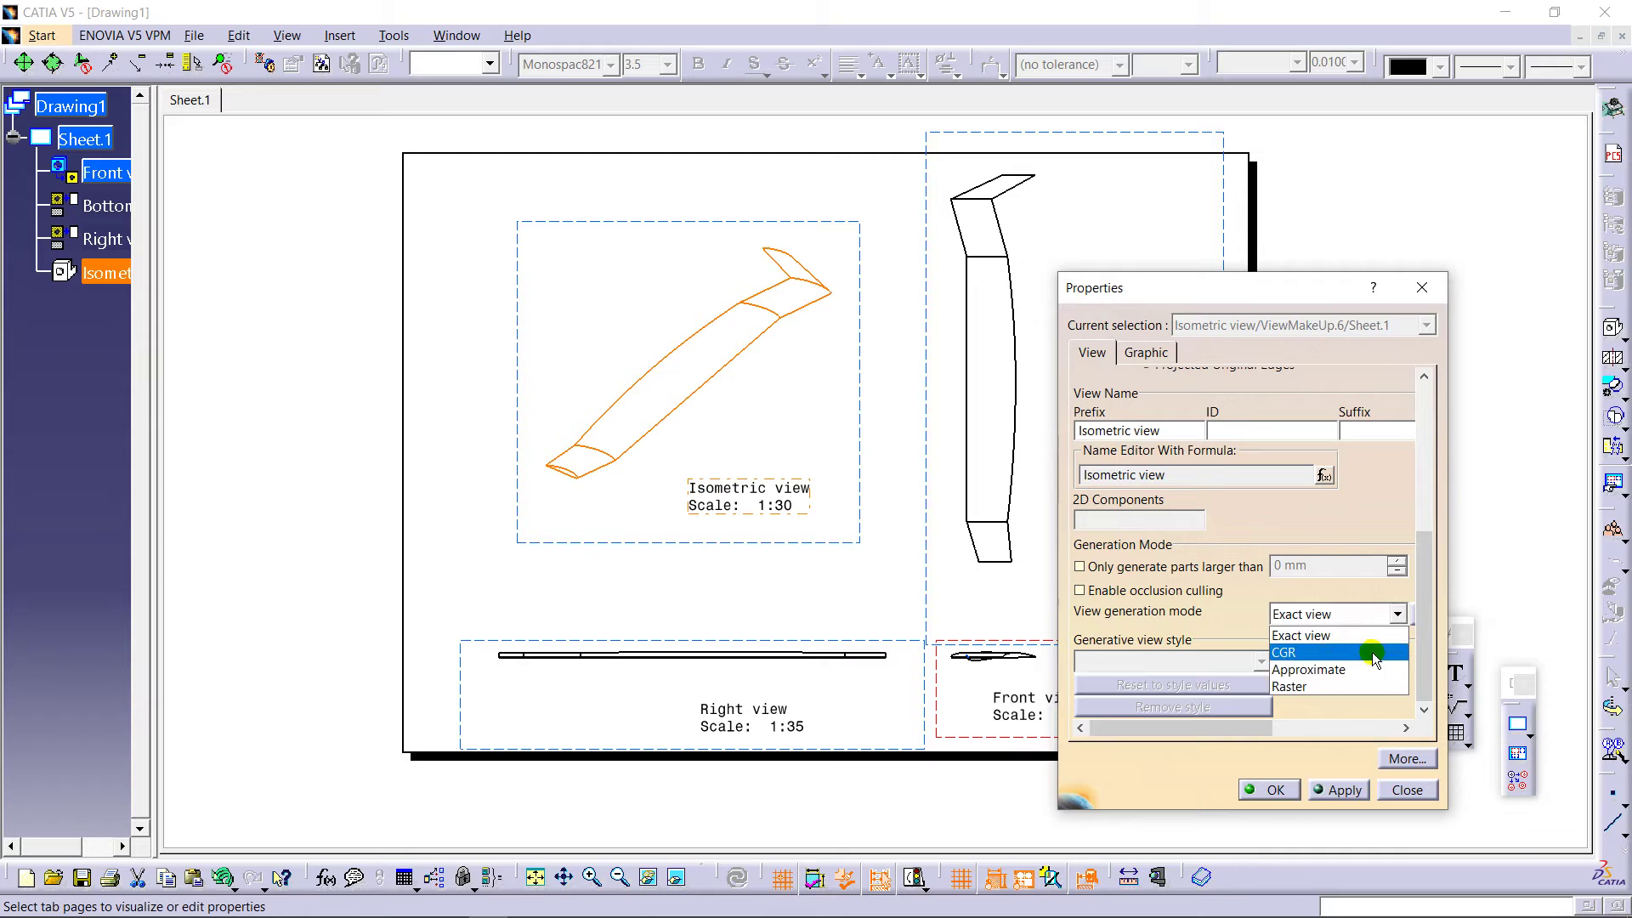
left_click(1370, 682)
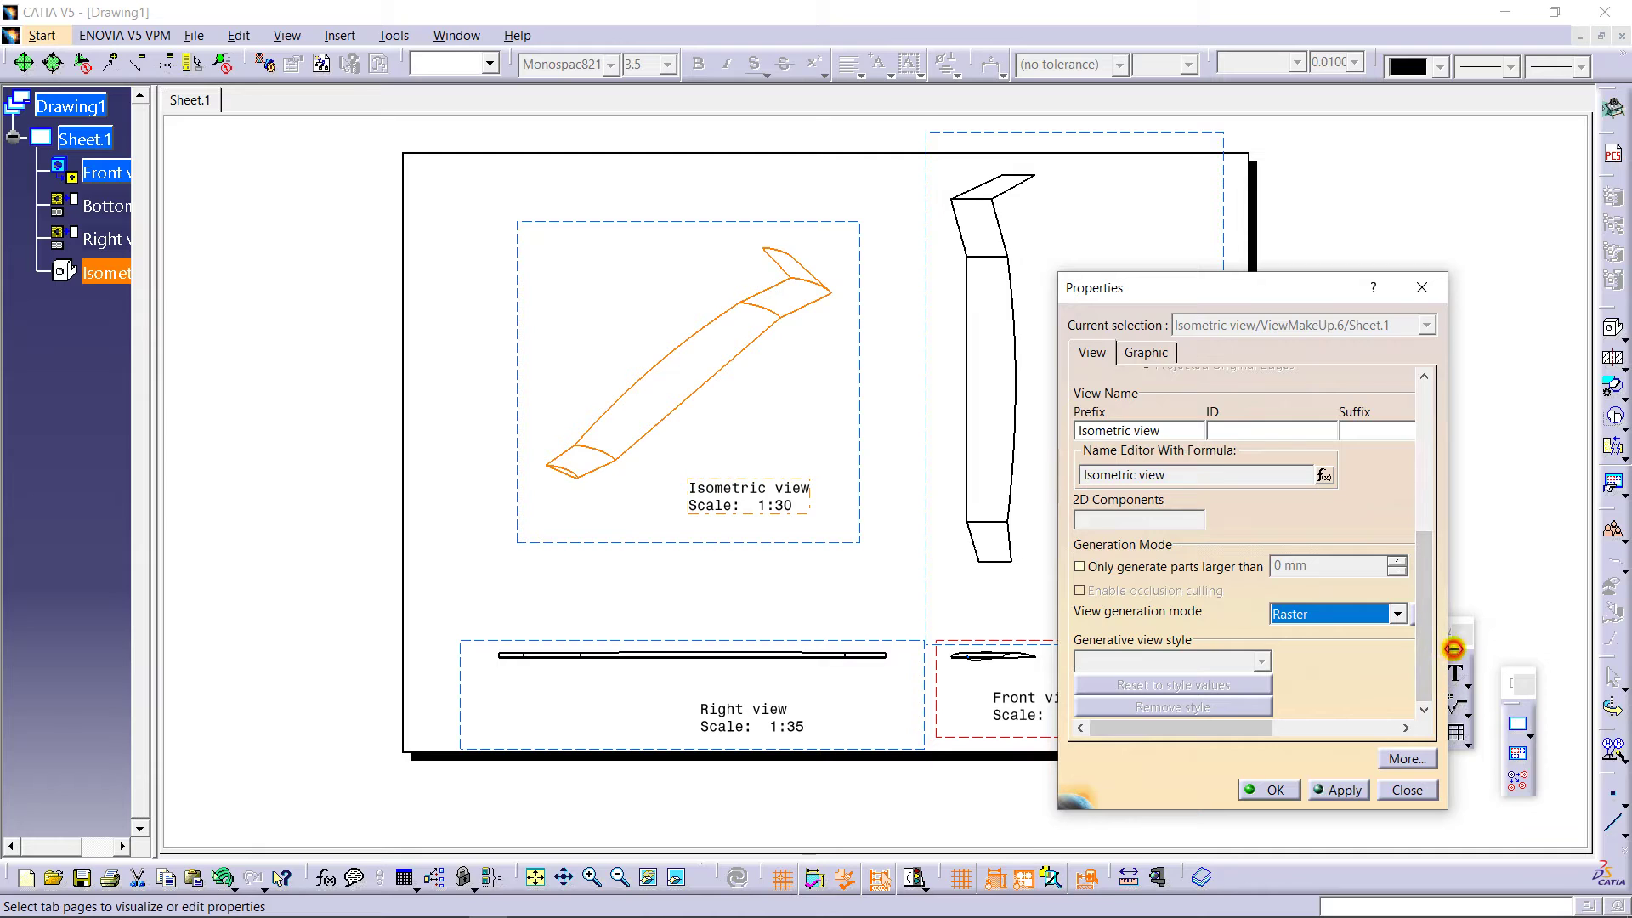
Step: Set raster display and print quality to High quality with Shading with edges, and regenerate
left_click_drag(1450, 649, 1514, 650)
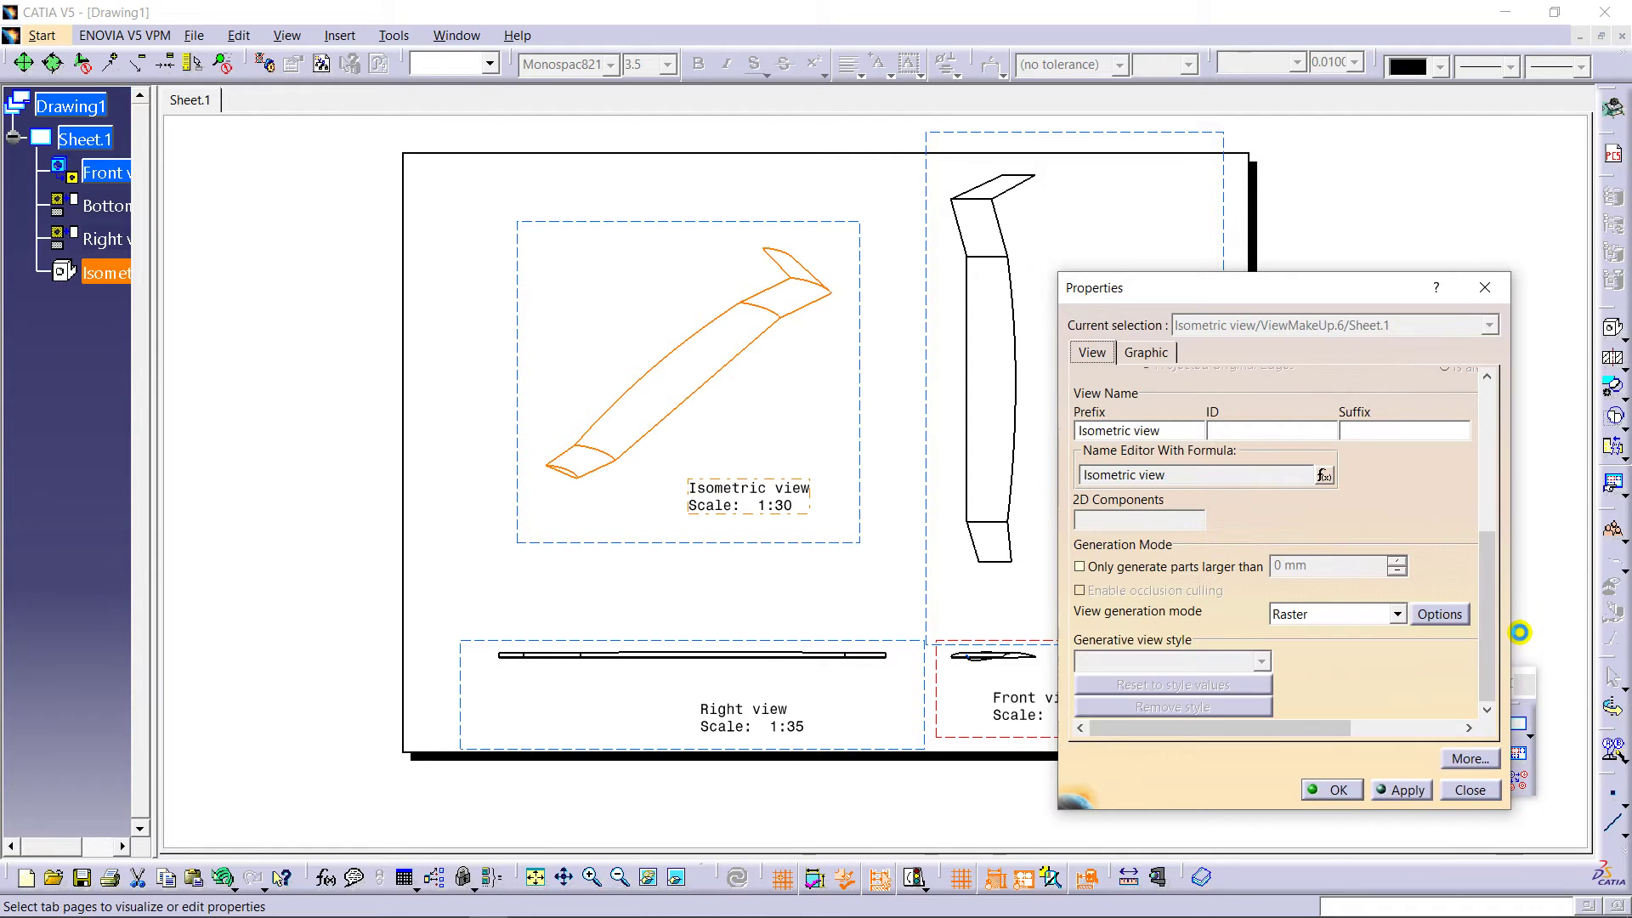
left_click(1442, 624)
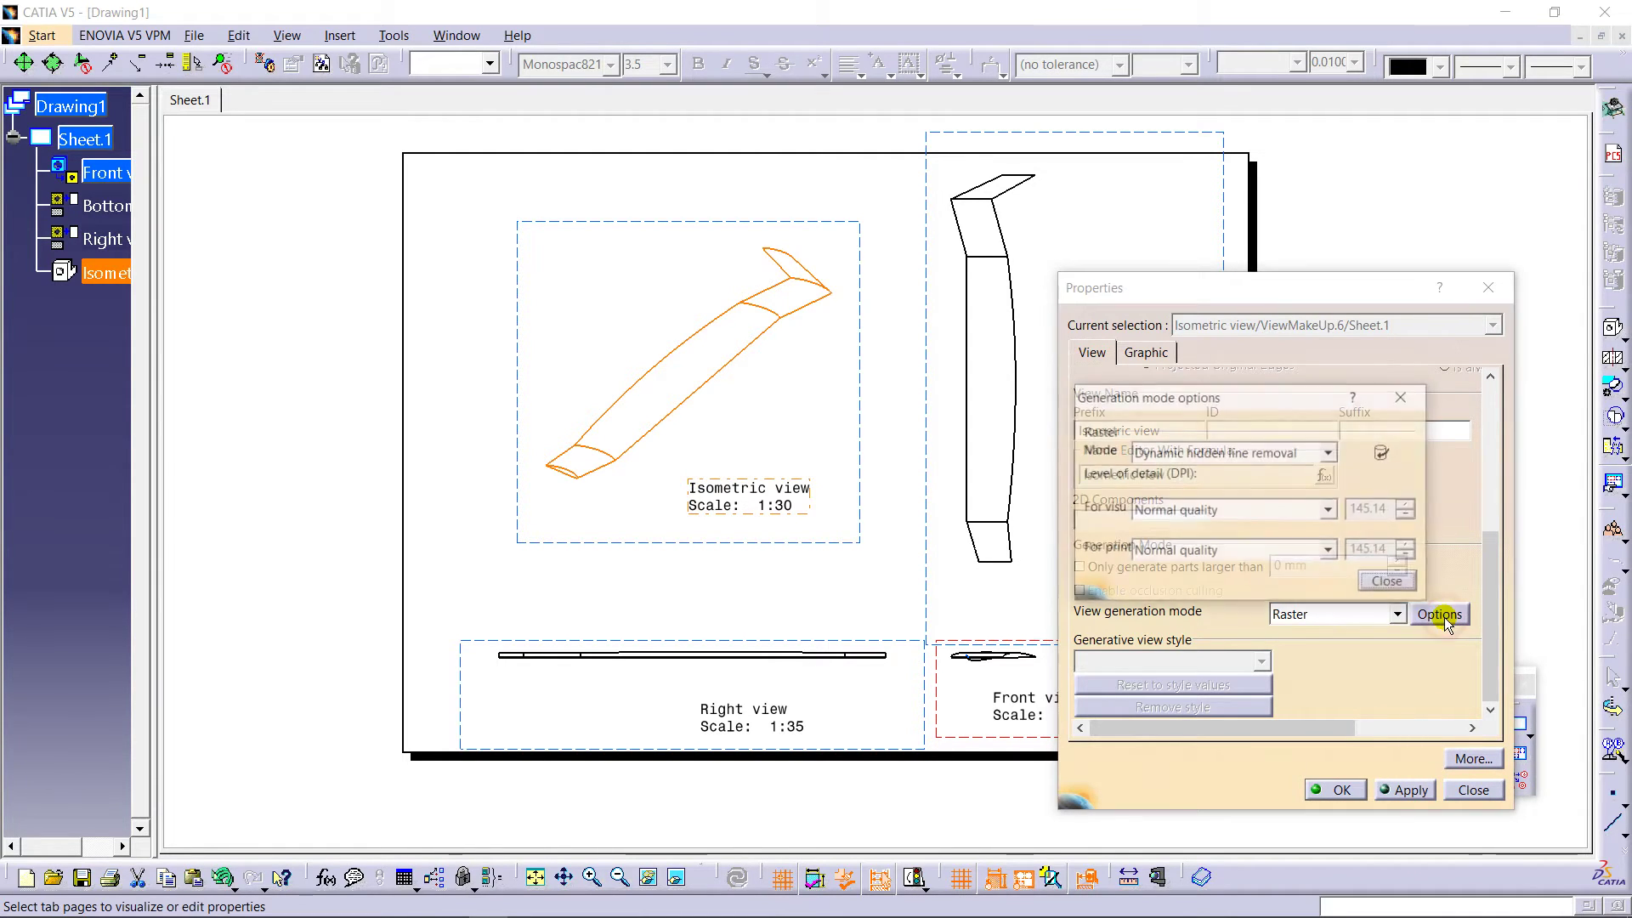
left_click(1253, 520)
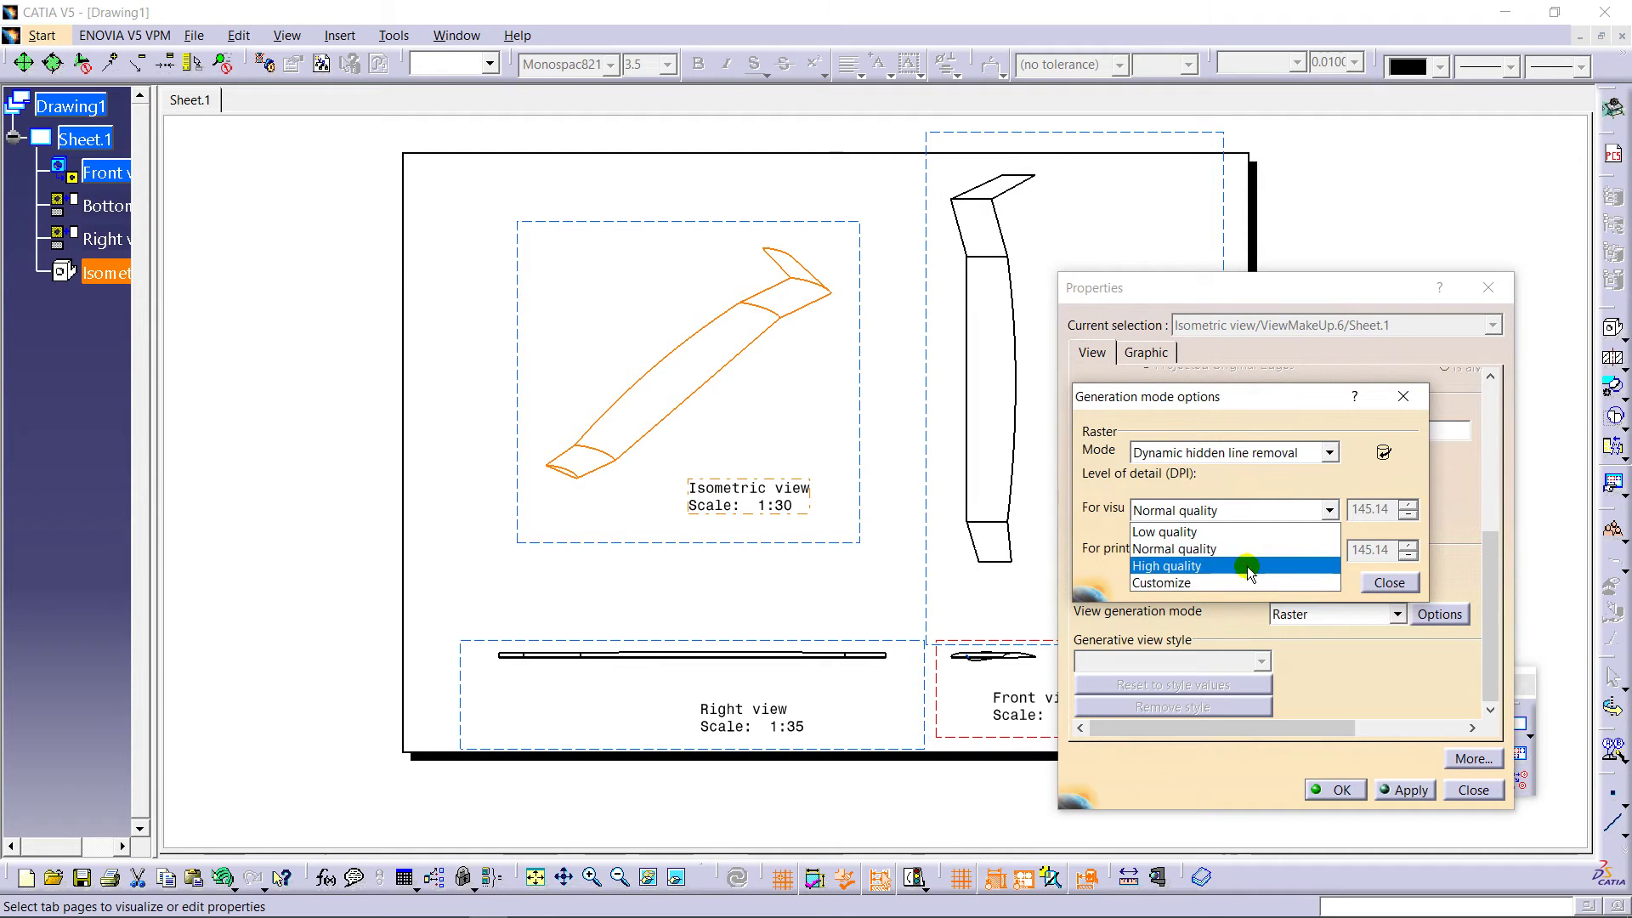
left_click(1247, 566)
left_click(1266, 548)
left_click(1239, 609)
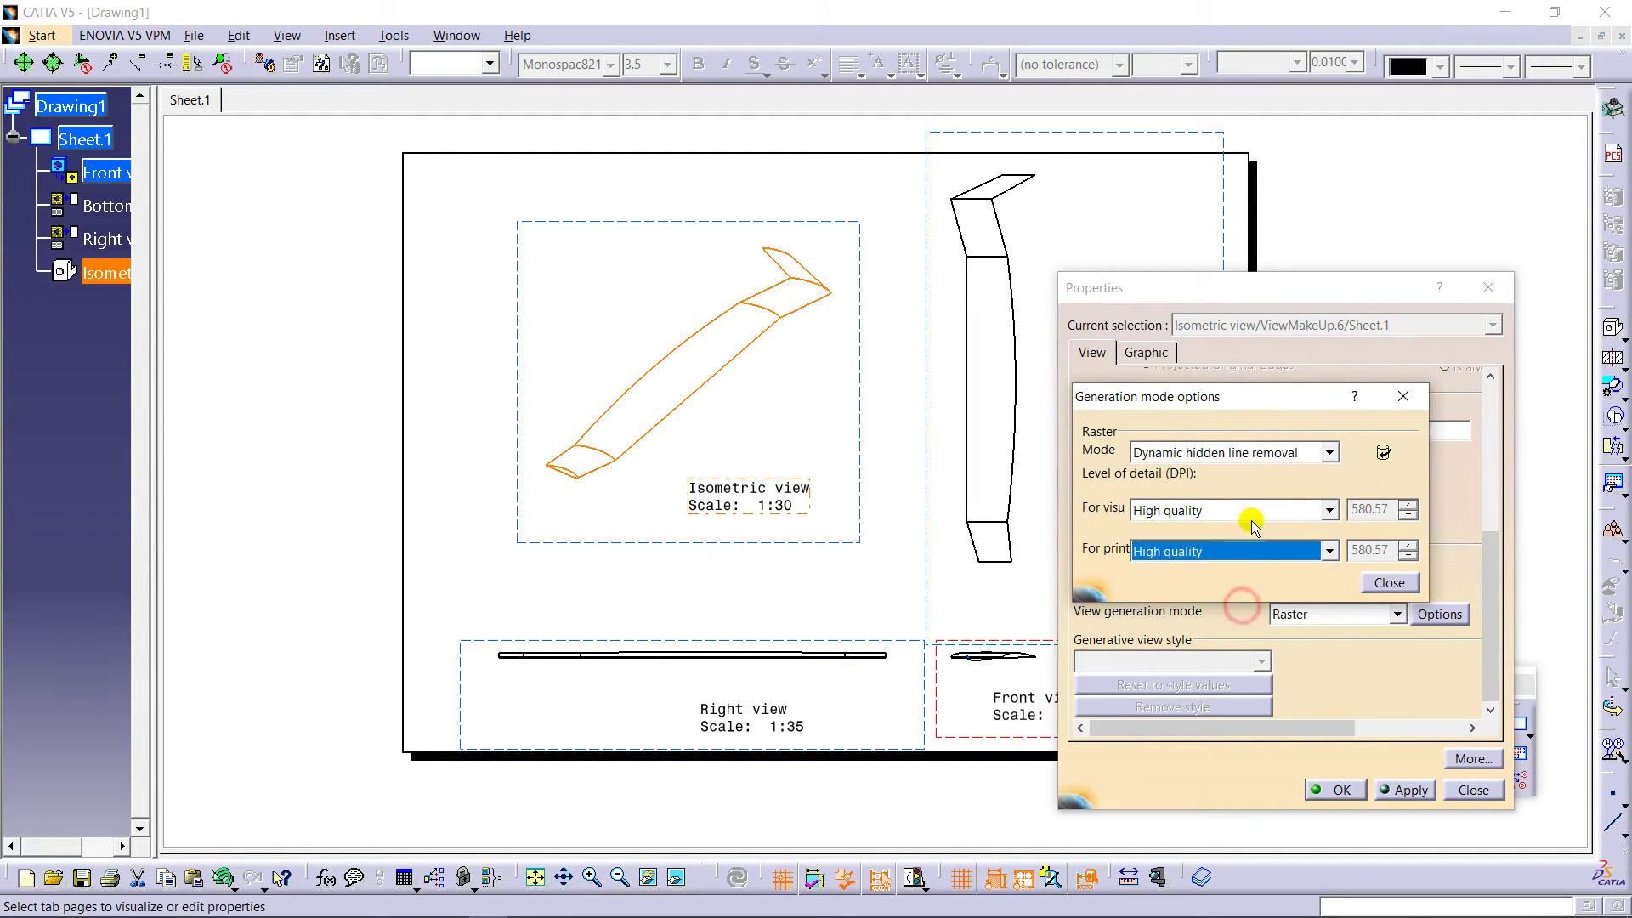
left_click(1250, 451)
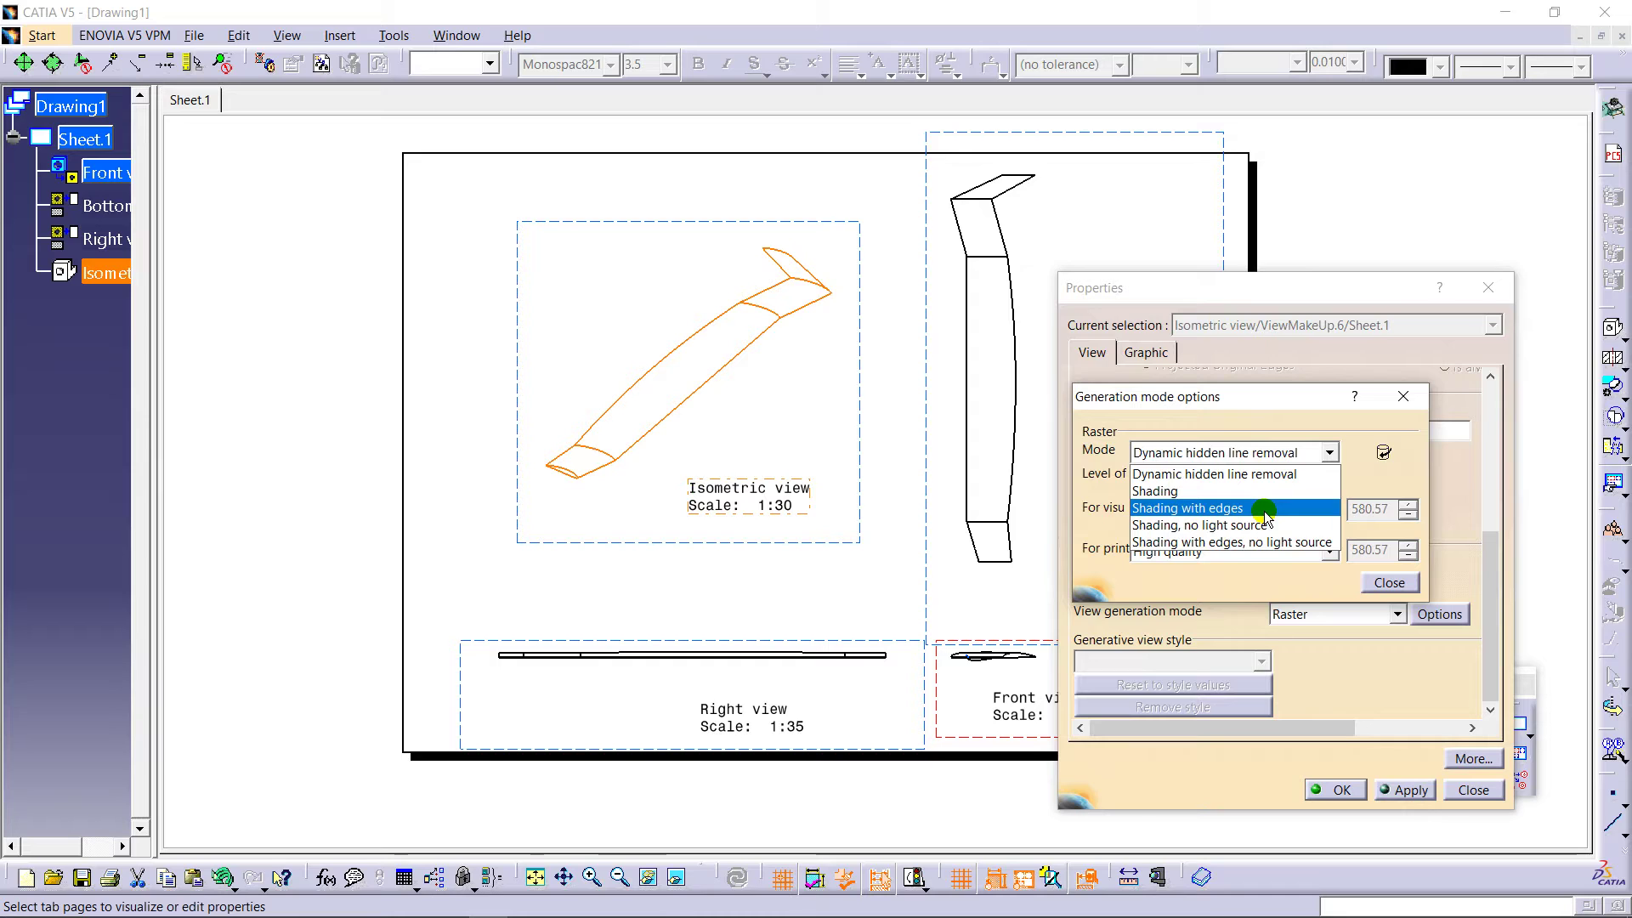
left_click(1258, 508)
left_click(1385, 584)
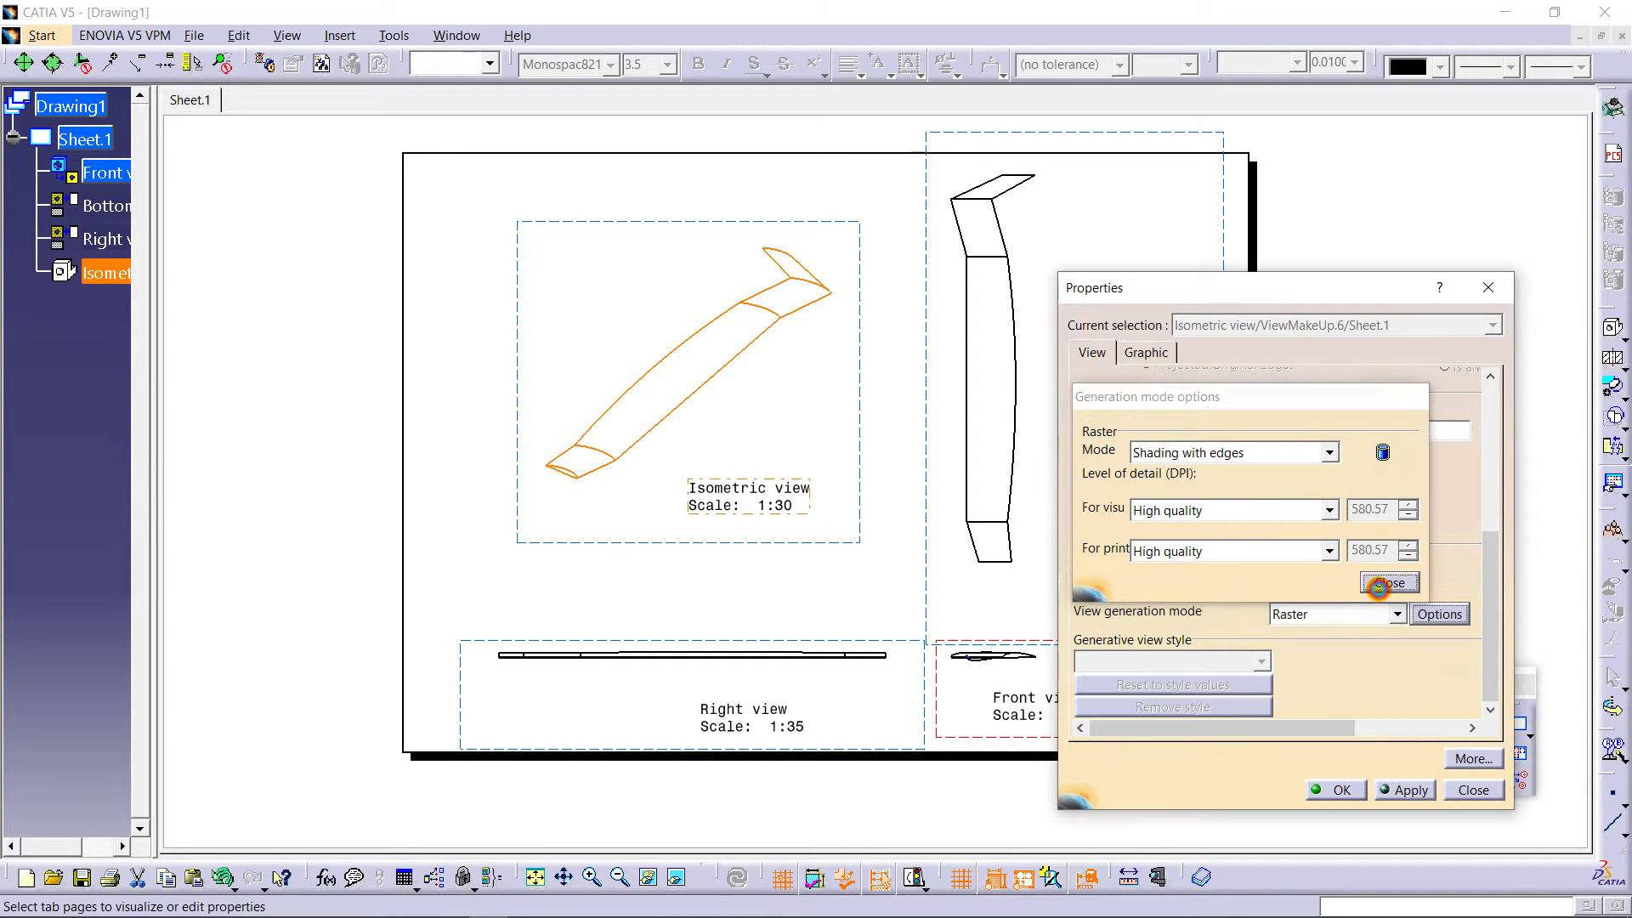
left_click(1391, 782)
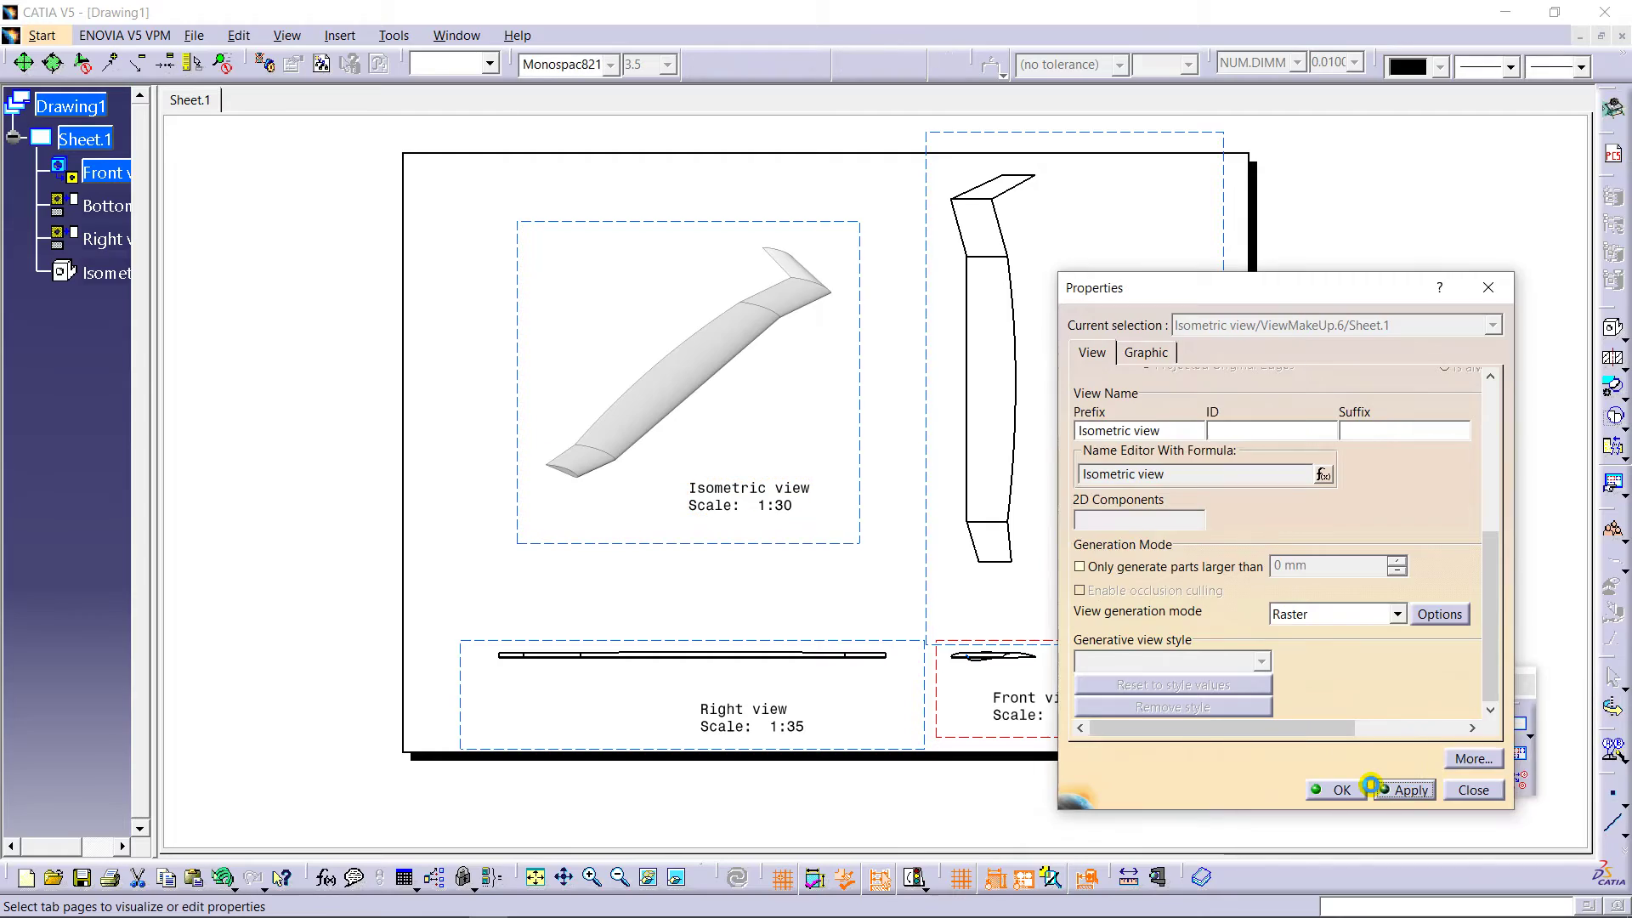
left_click(1333, 790)
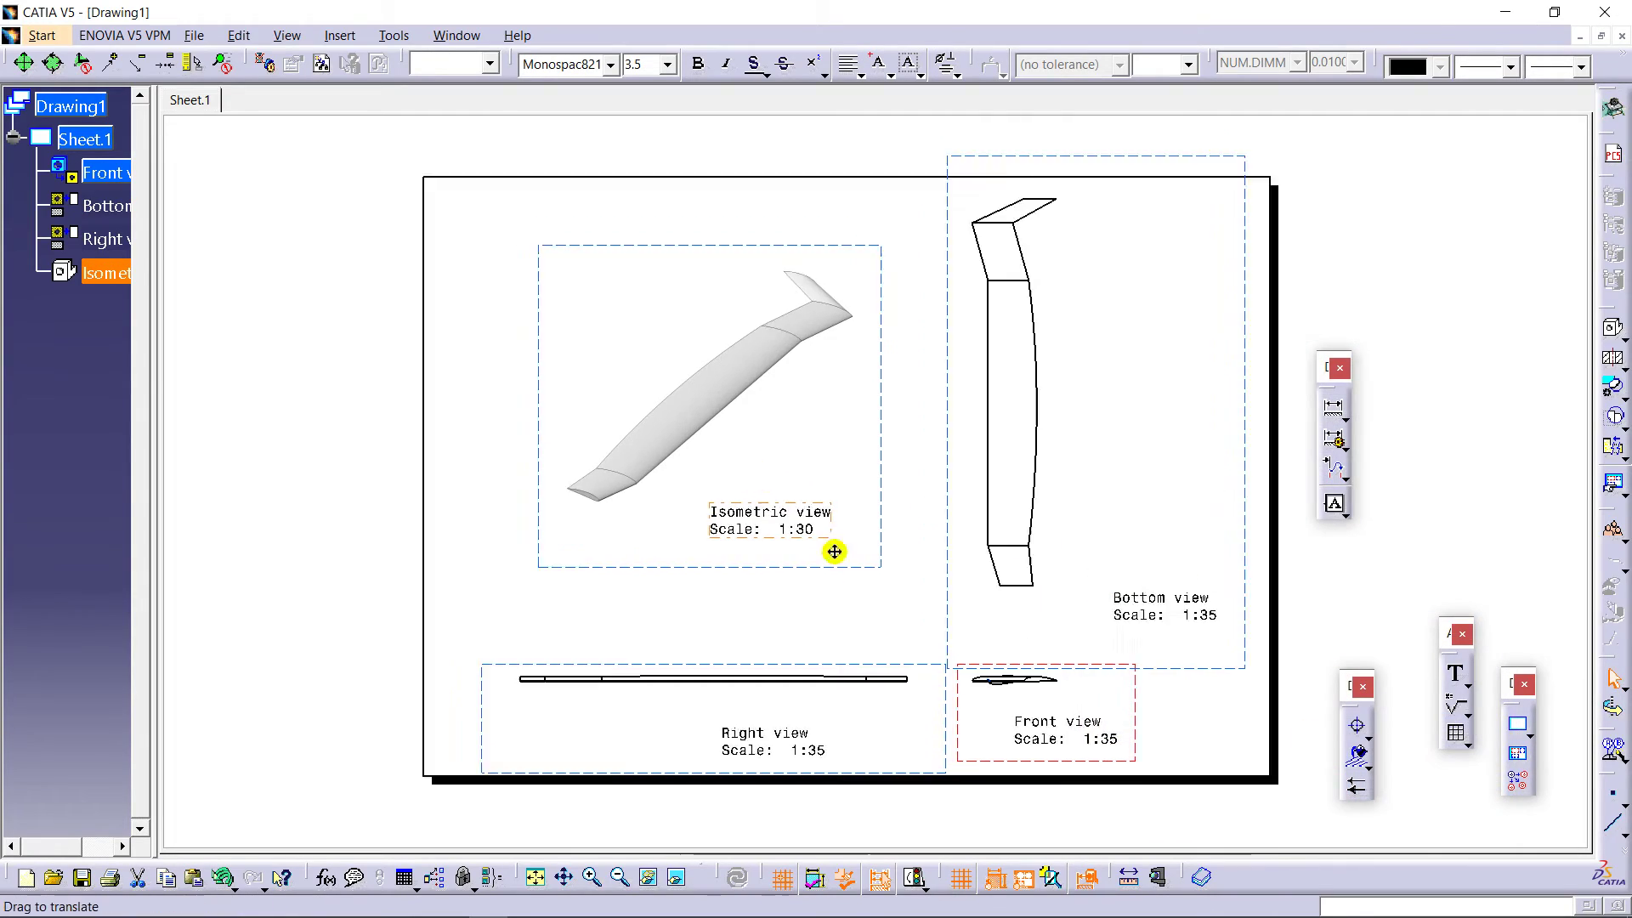
Step: Pan and zoom the sheet to frame the shaded Isometric view and the Bottom view
mouse_move(834, 552)
middle_mouse_down("ctrl")
mouse_move(842, 438)
mouse_move(858, 578)
mouse_move(730, 424)
middle_mouse_up("ctrl")
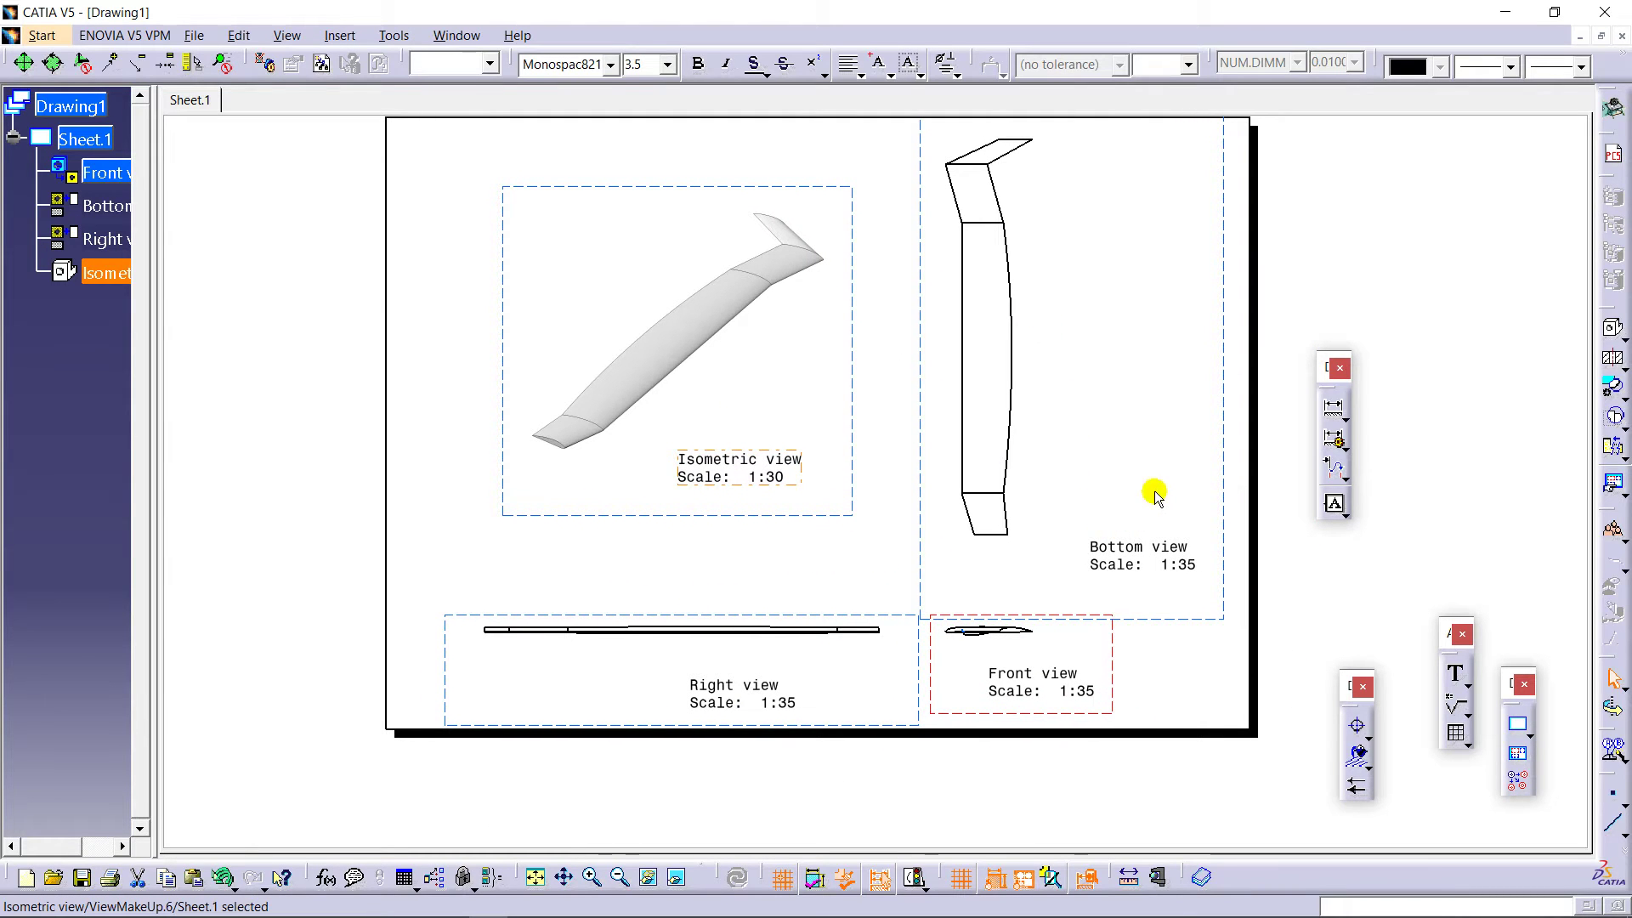
mouse_move(1168, 460)
middle_mouse_down()
mouse_move(1038, 543)
mouse_move(1038, 510)
middle_mouse_up()
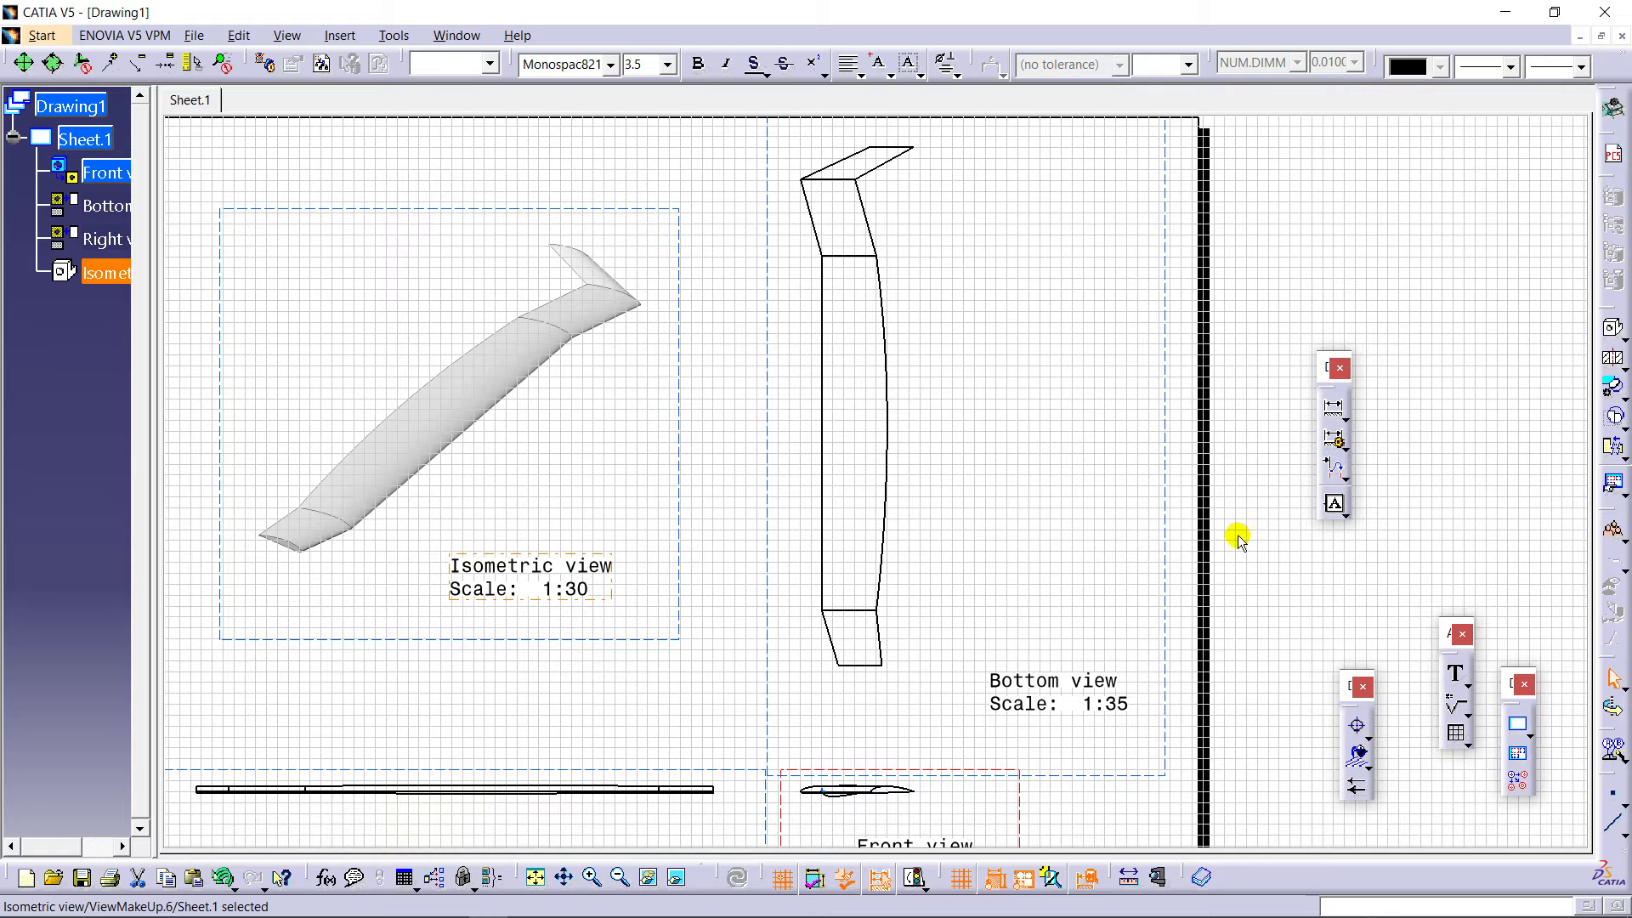
mouse_move(983, 354)
middle_mouse_down()
mouse_move(974, 557)
mouse_move(1001, 457)
middle_mouse_up()
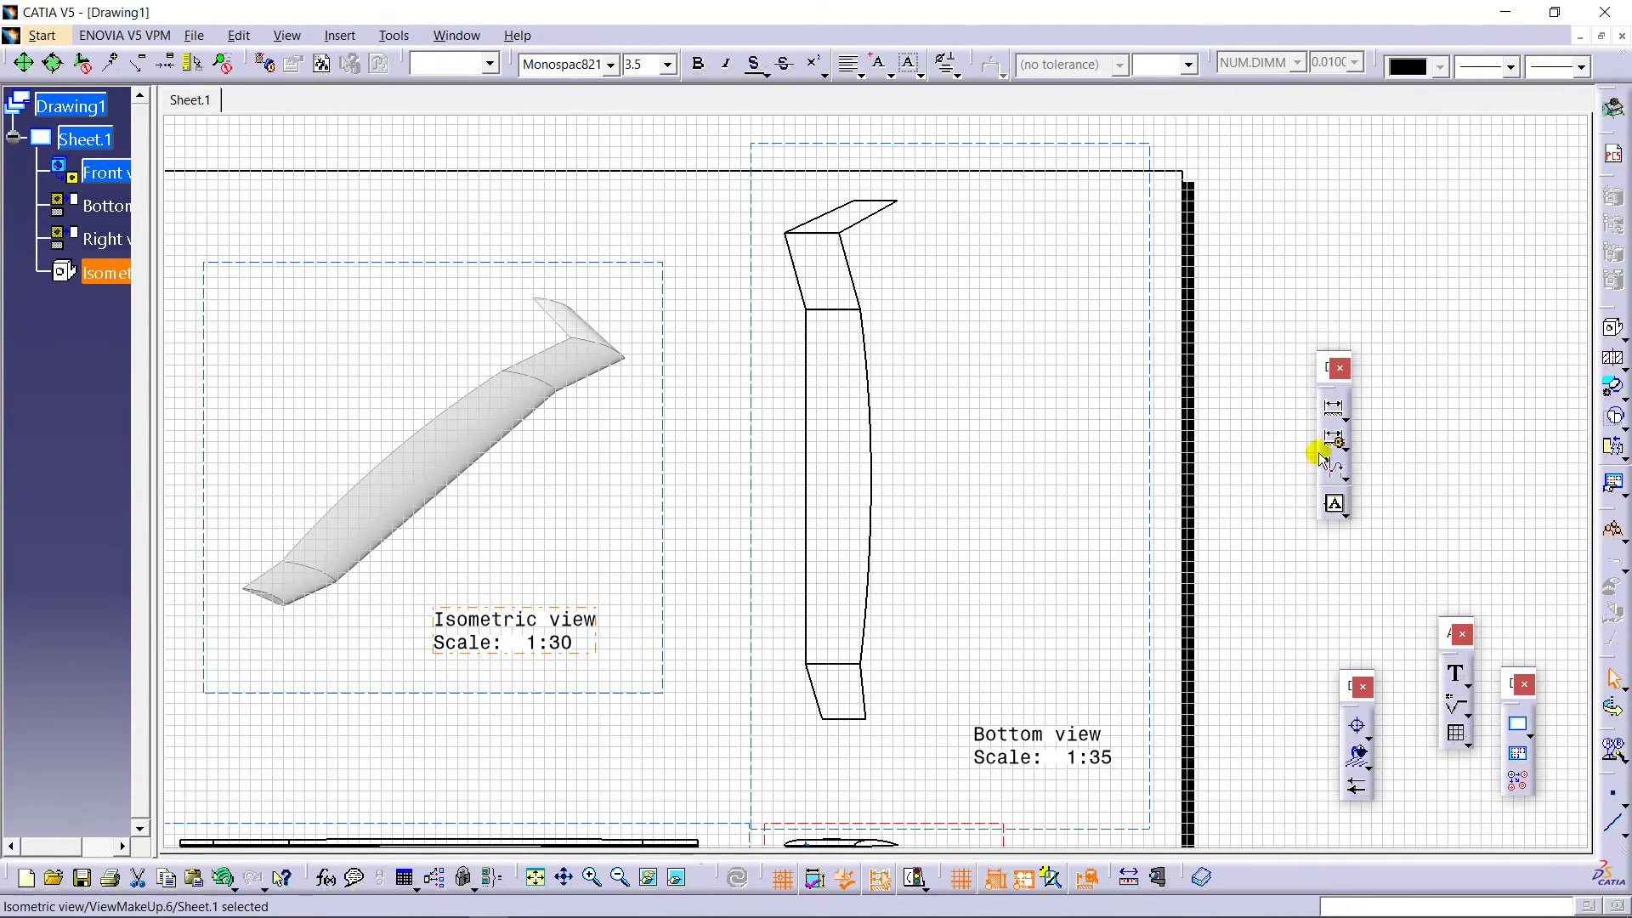
left_click(1335, 411)
Step: Dimension the Bottom view's lower-end edge and round it from 499.92 to 500 with precision 1
middle_click_drag(955, 515, 957, 445)
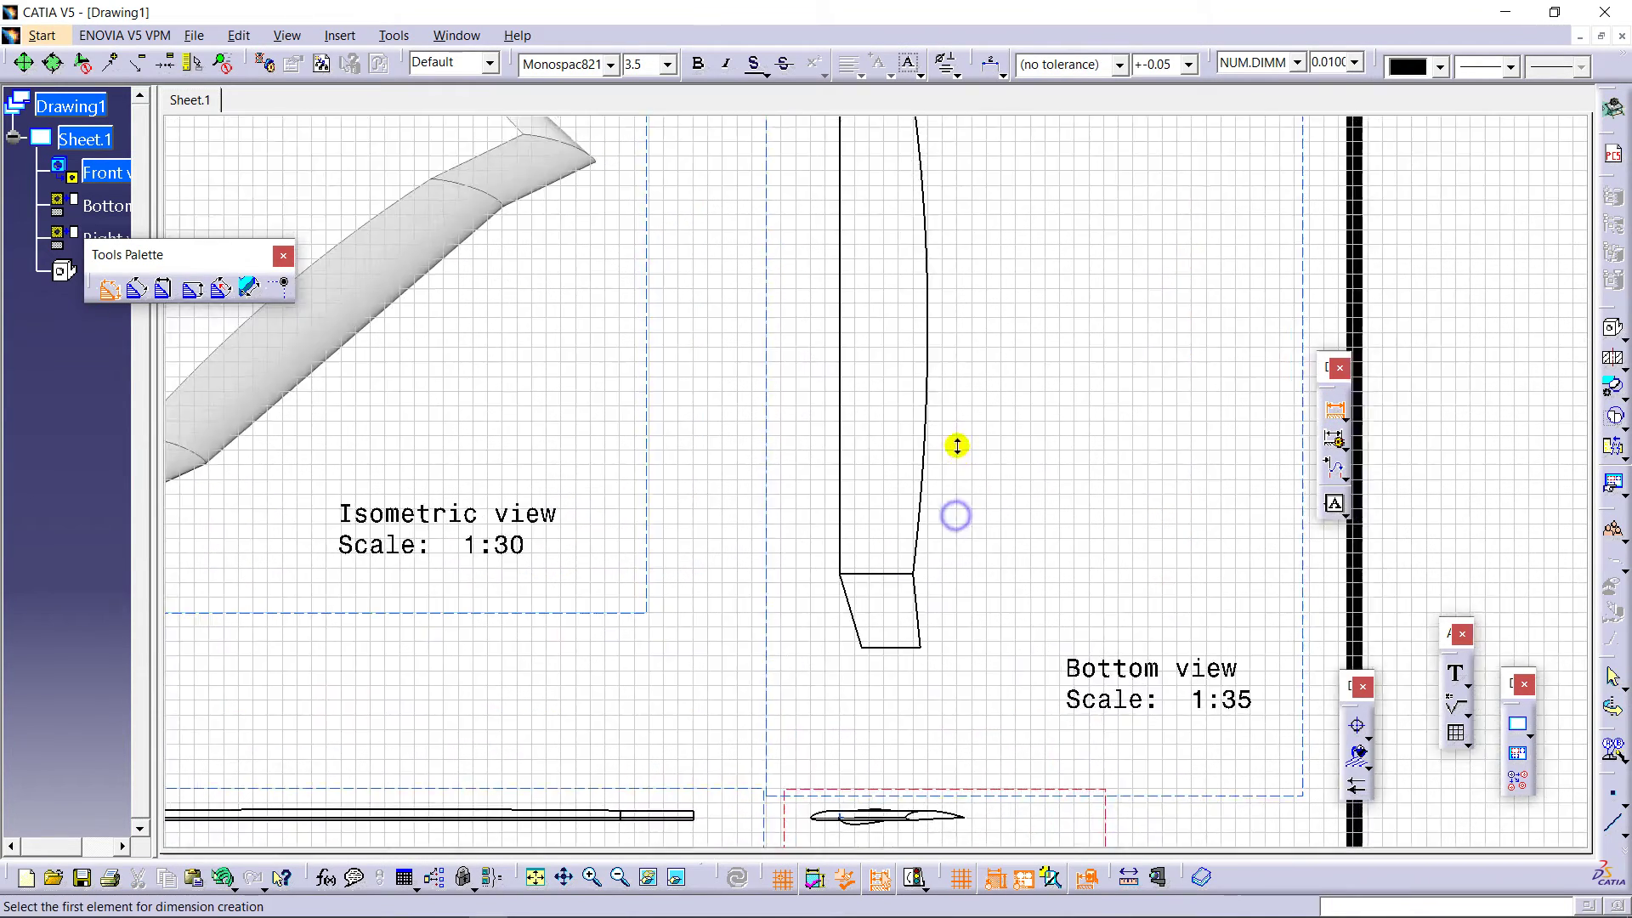
left_click(876, 617)
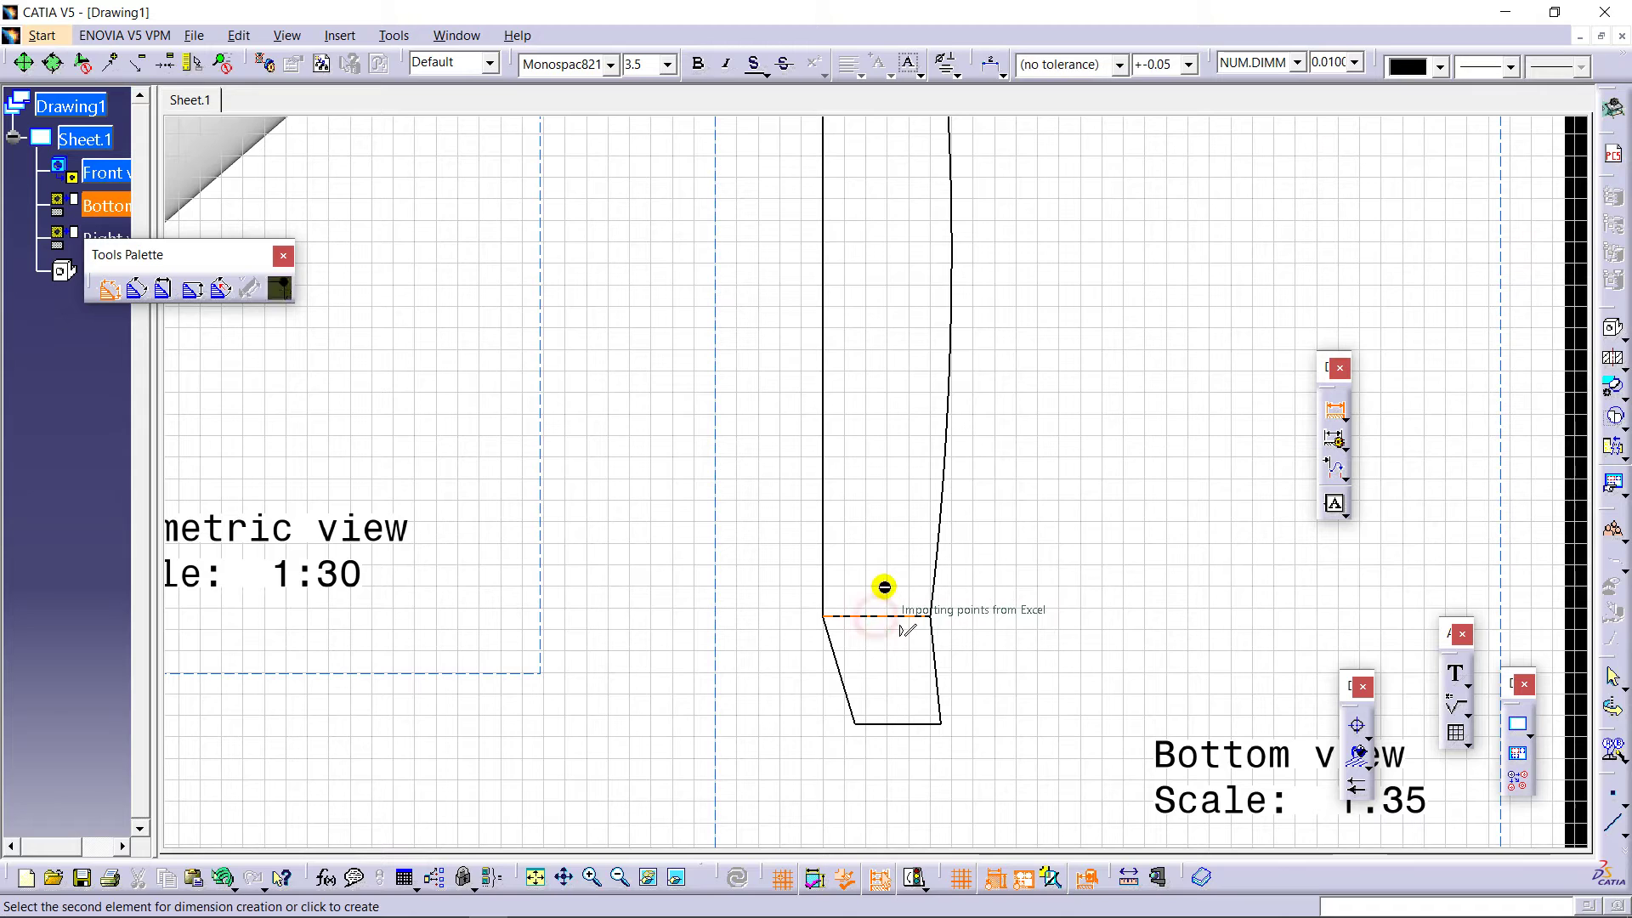
left_click(885, 572)
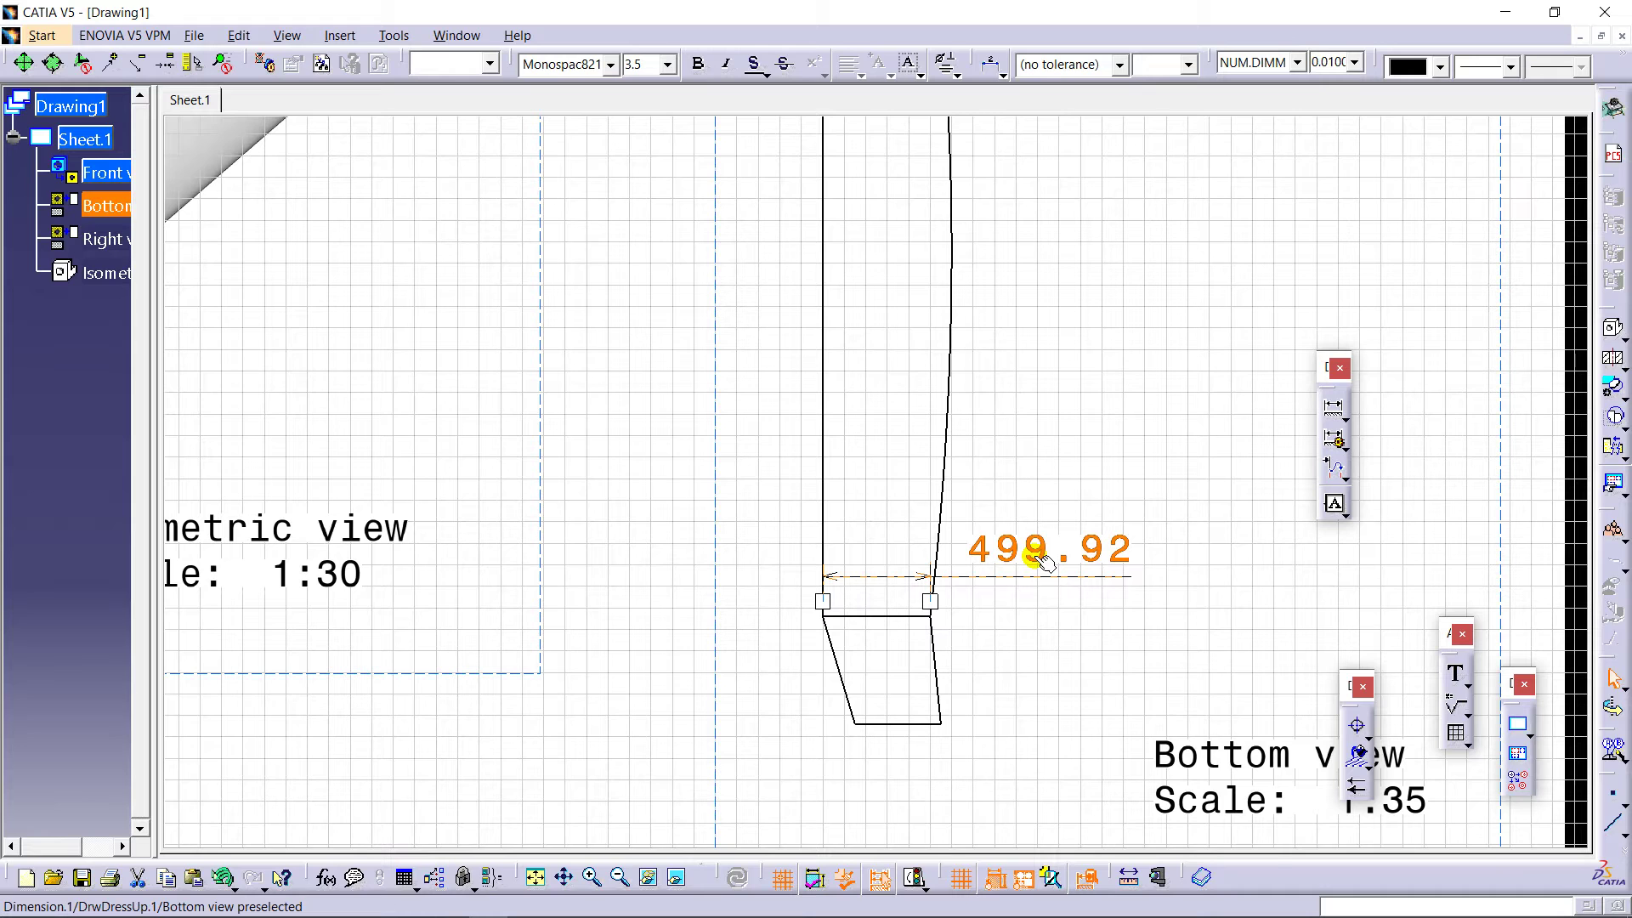
right_click(1036, 564)
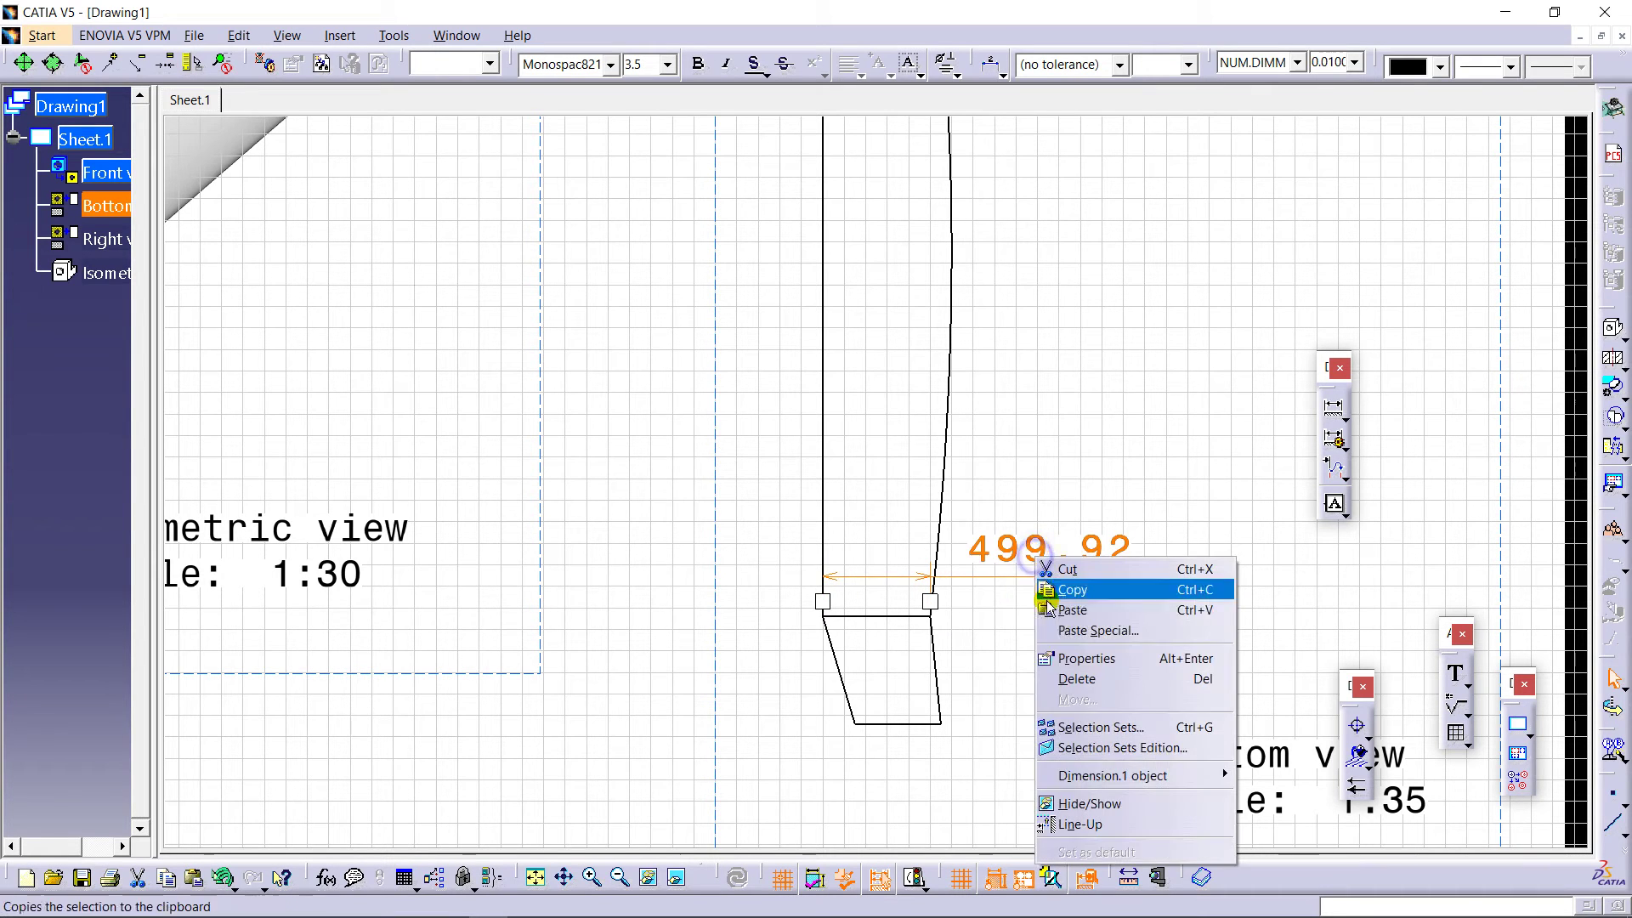
left_click(1089, 655)
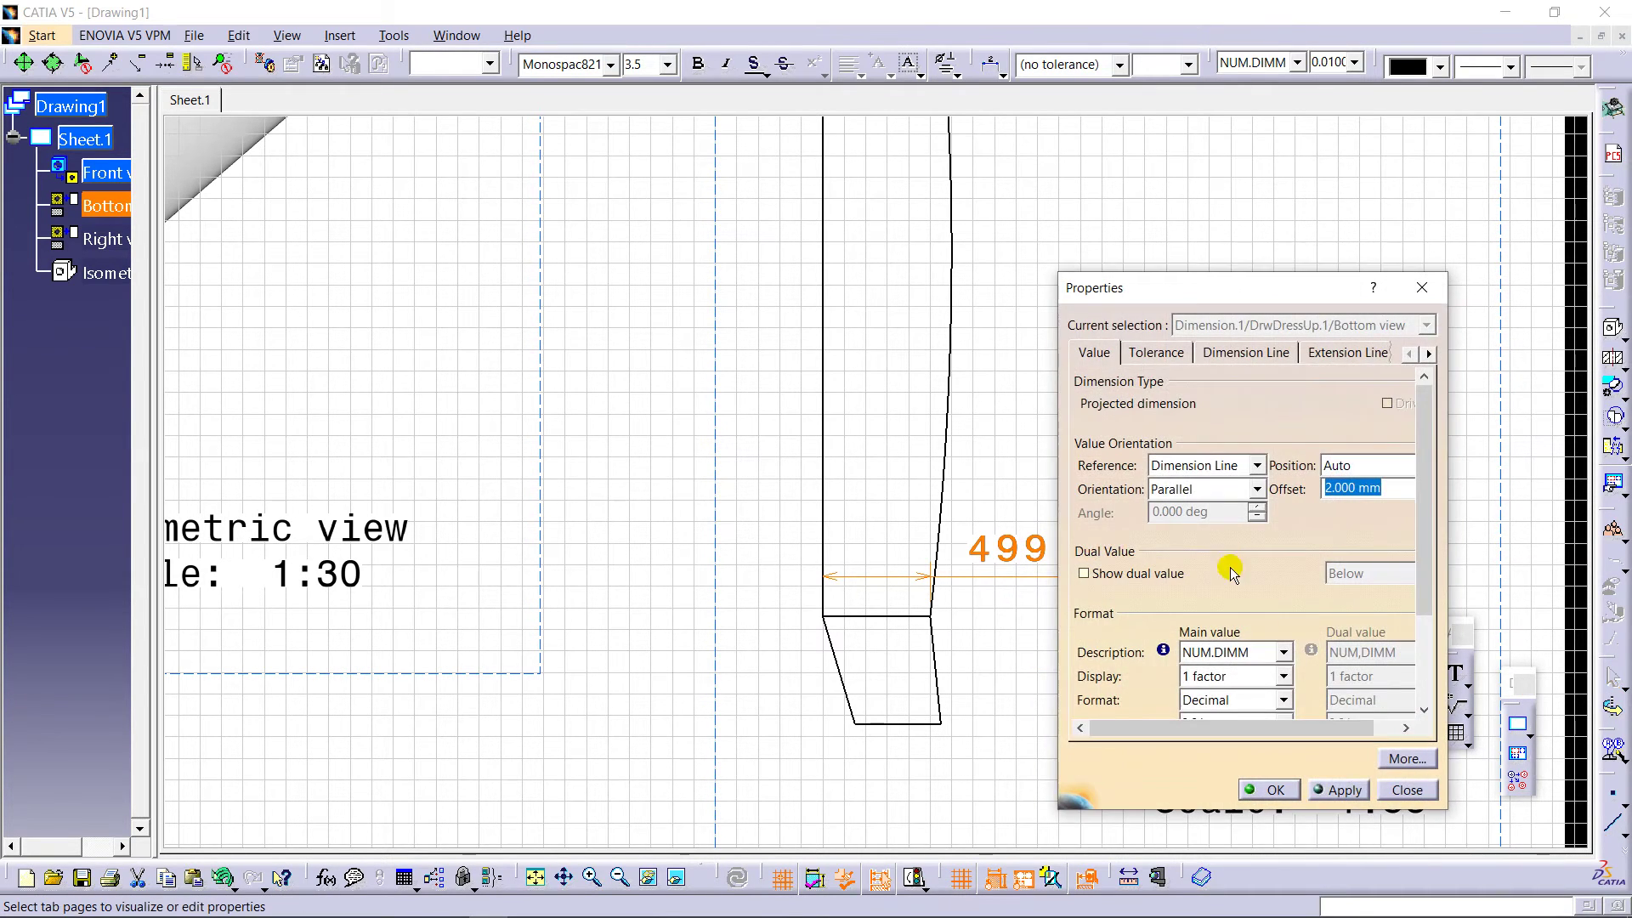
scroll(1247, 705, "down", 1)
left_click_drag(1421, 578, 1416, 692)
left_click(1282, 593)
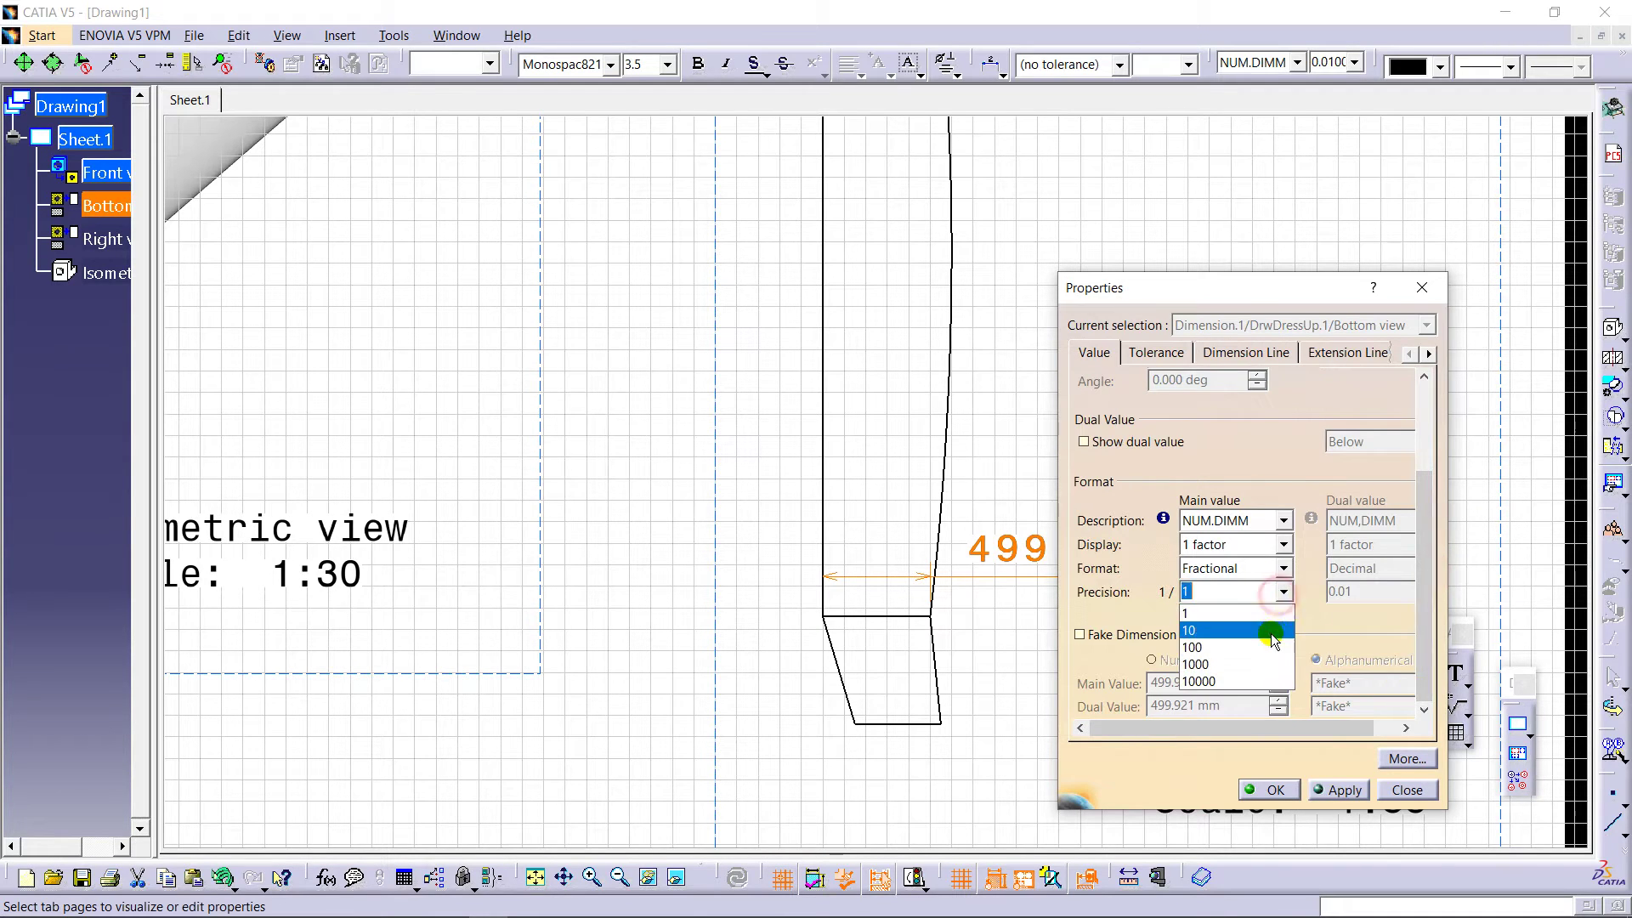
left_click(1270, 613)
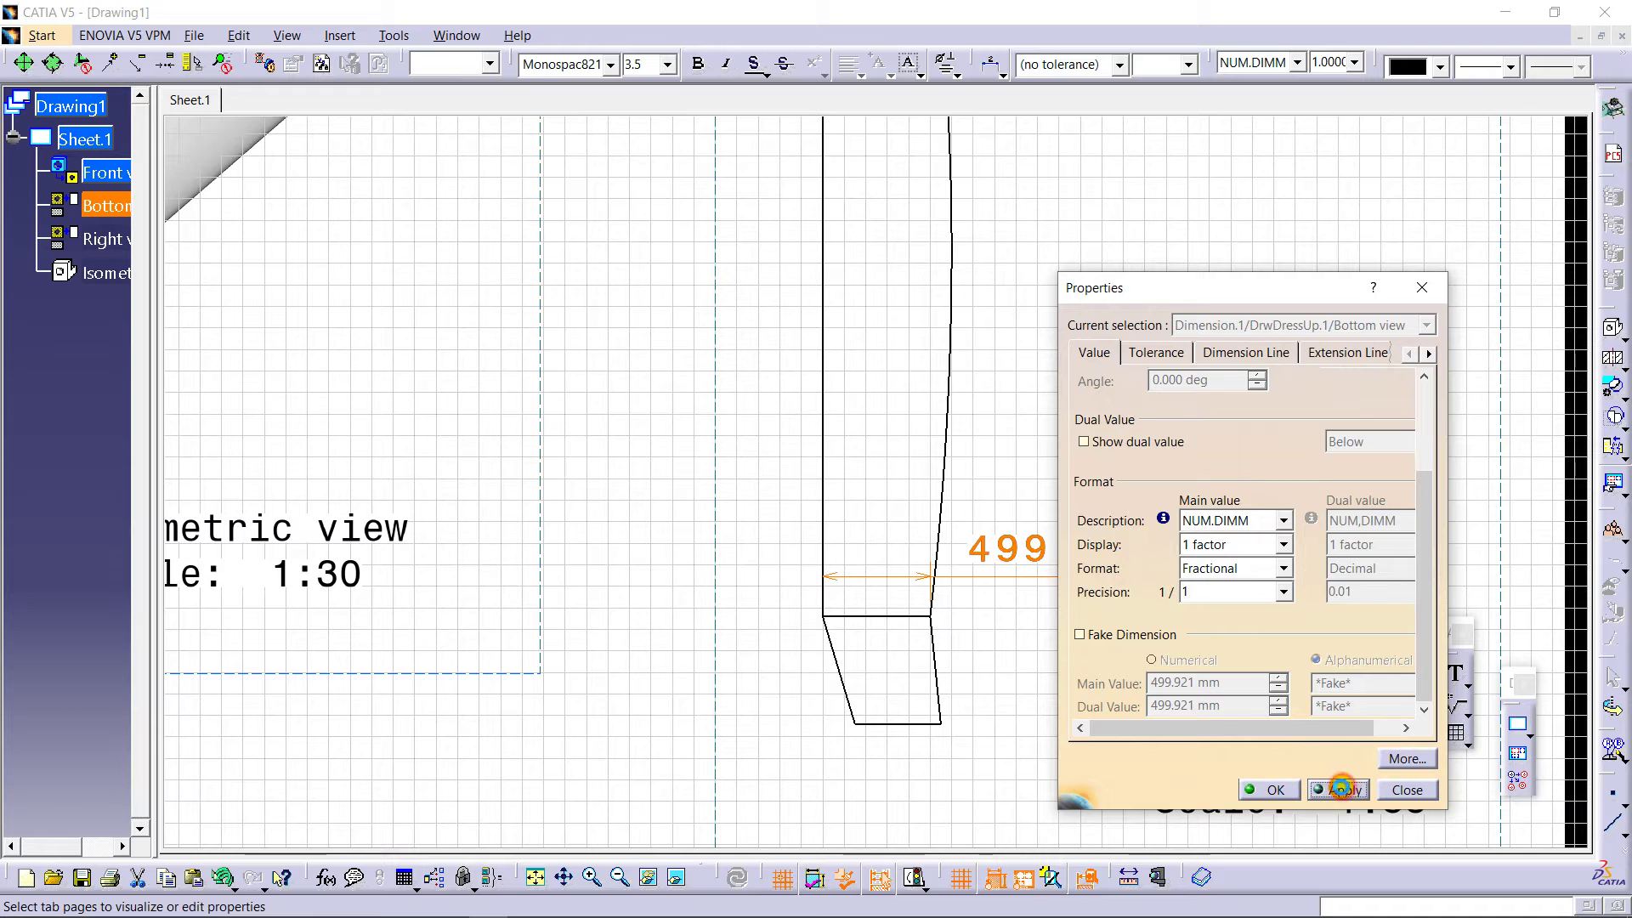
left_click(1342, 788)
left_click(1268, 790)
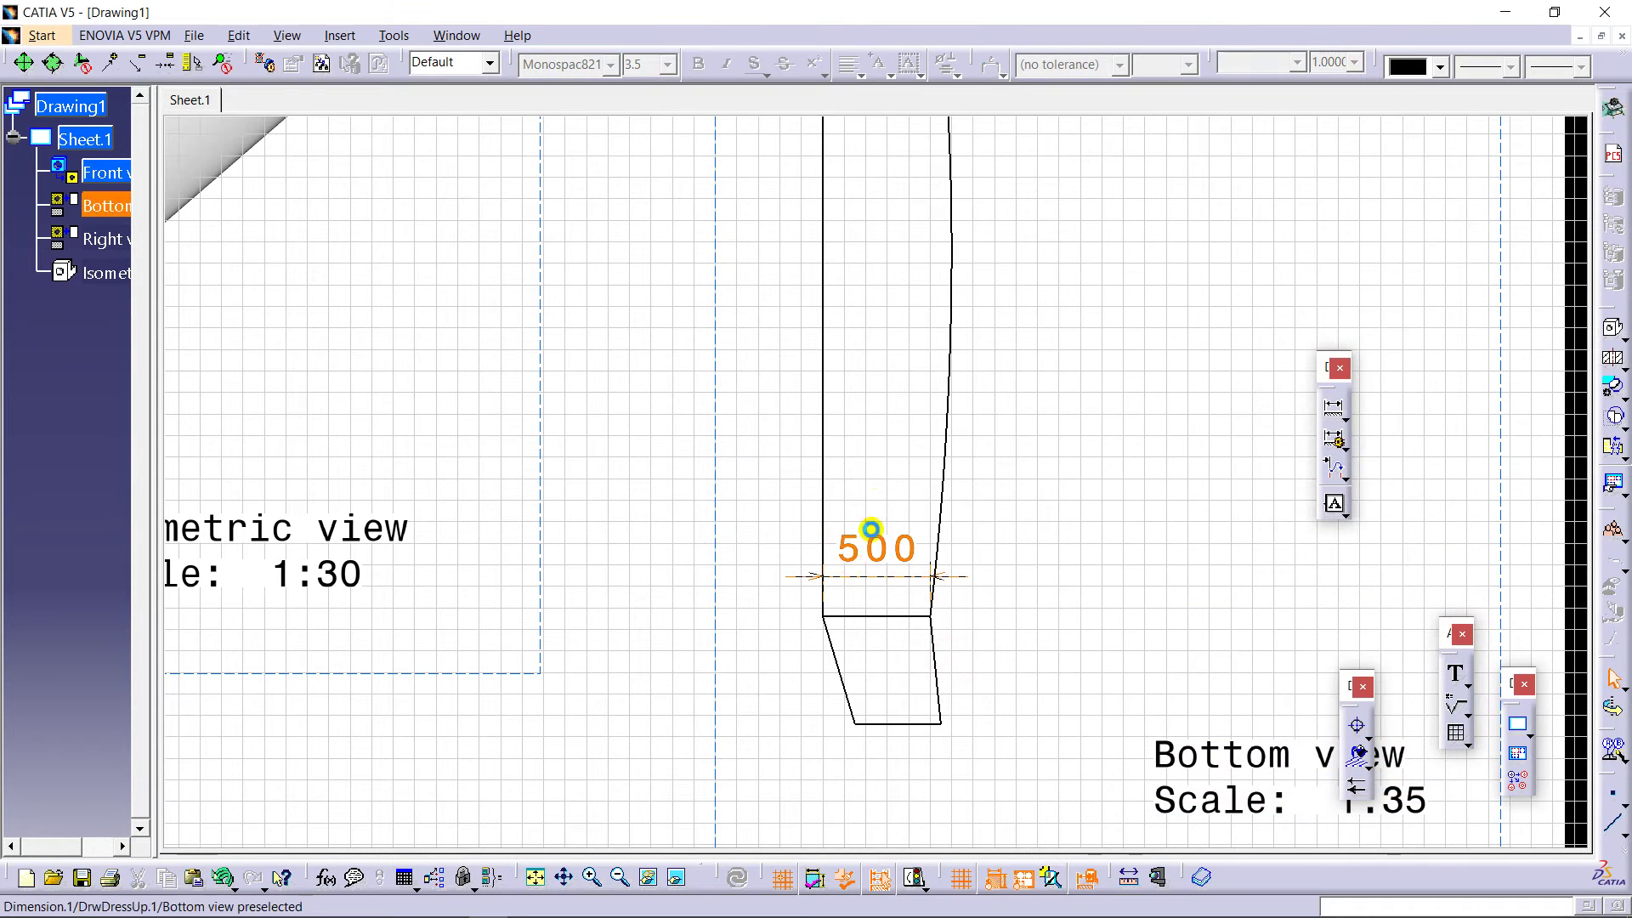
Step: Dimension the Bottom view's top edge (399.94) and move it down just above the edge
middle_click_drag(882, 211, 892, 510)
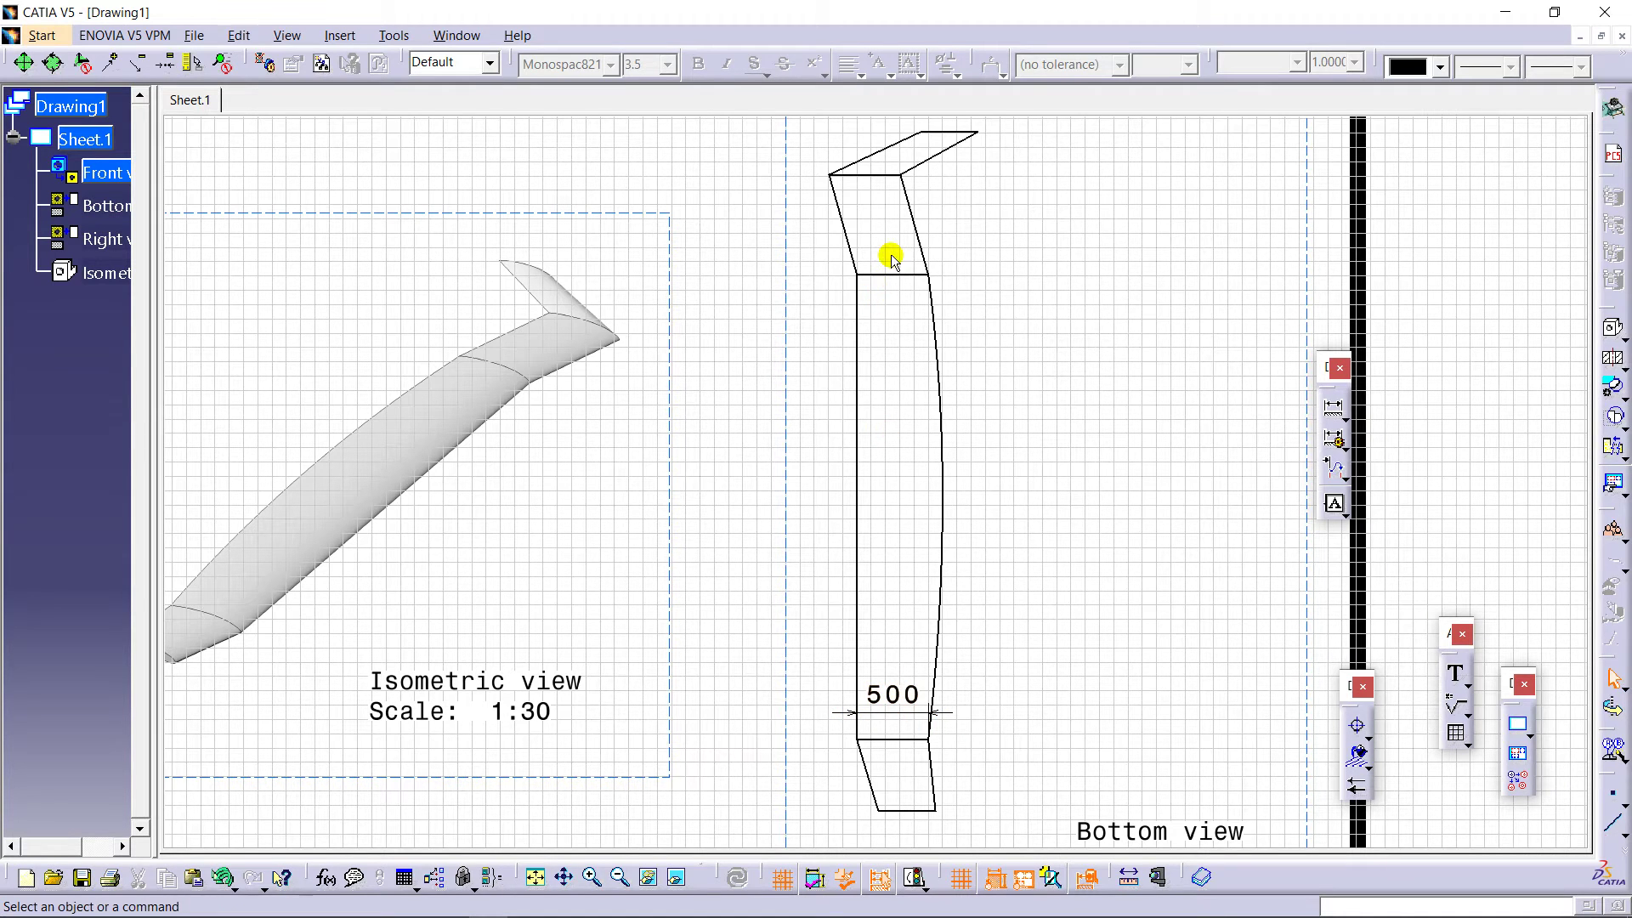
mouse_move(910, 219)
middle_mouse_down()
mouse_move(799, 608)
mouse_move(808, 514)
mouse_move(831, 561)
middle_mouse_up()
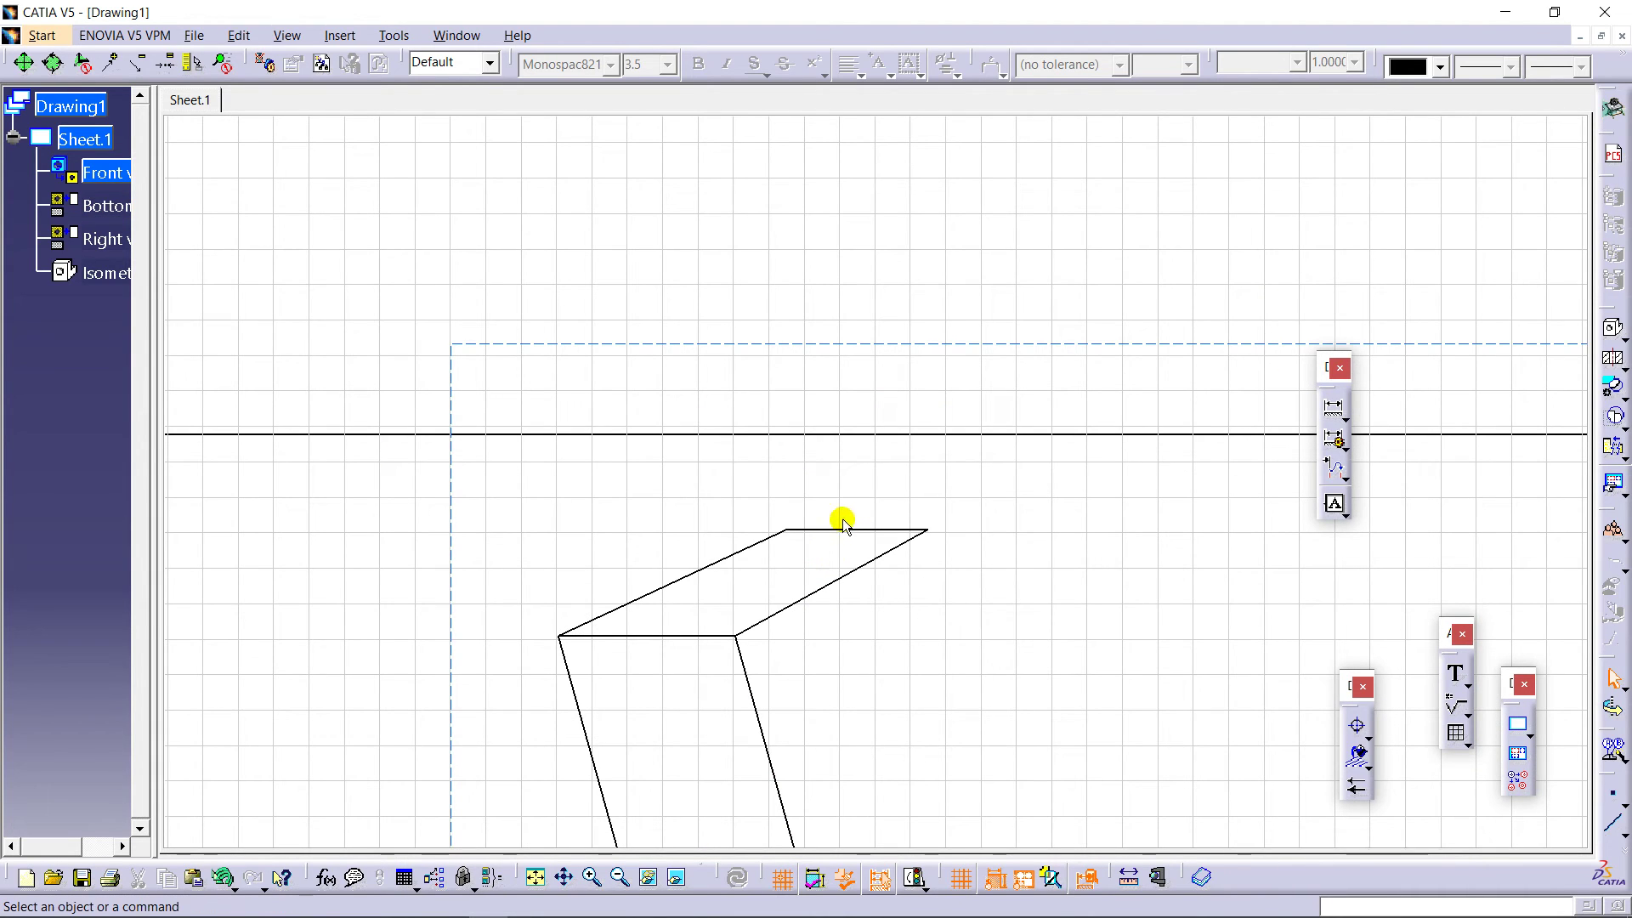
left_click(1334, 408)
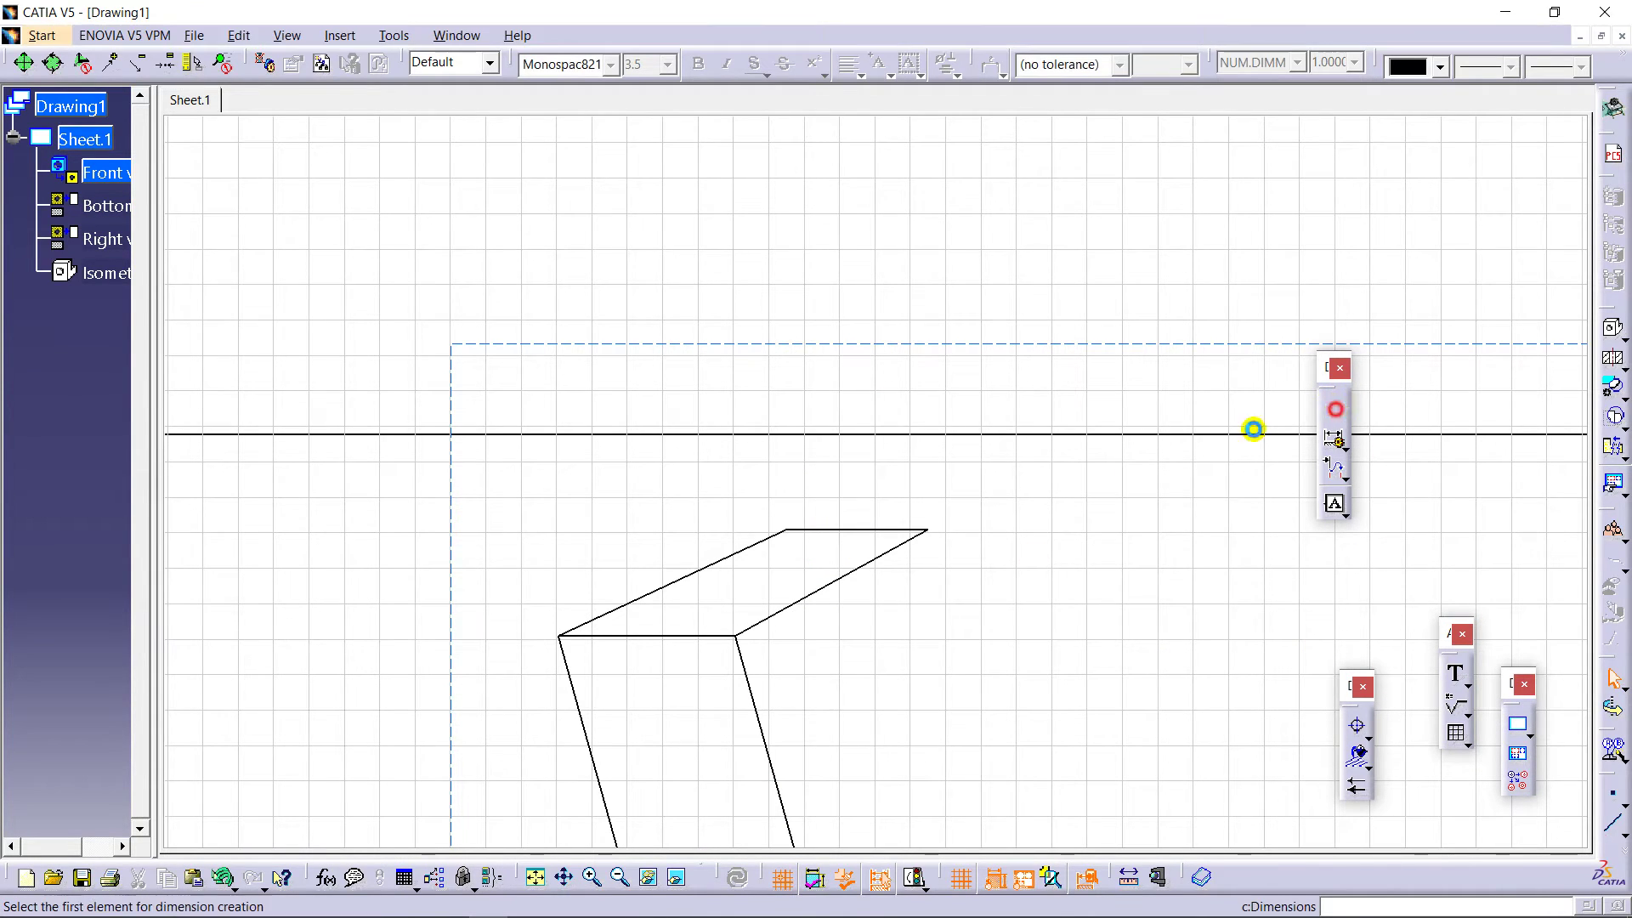
left_click(860, 530)
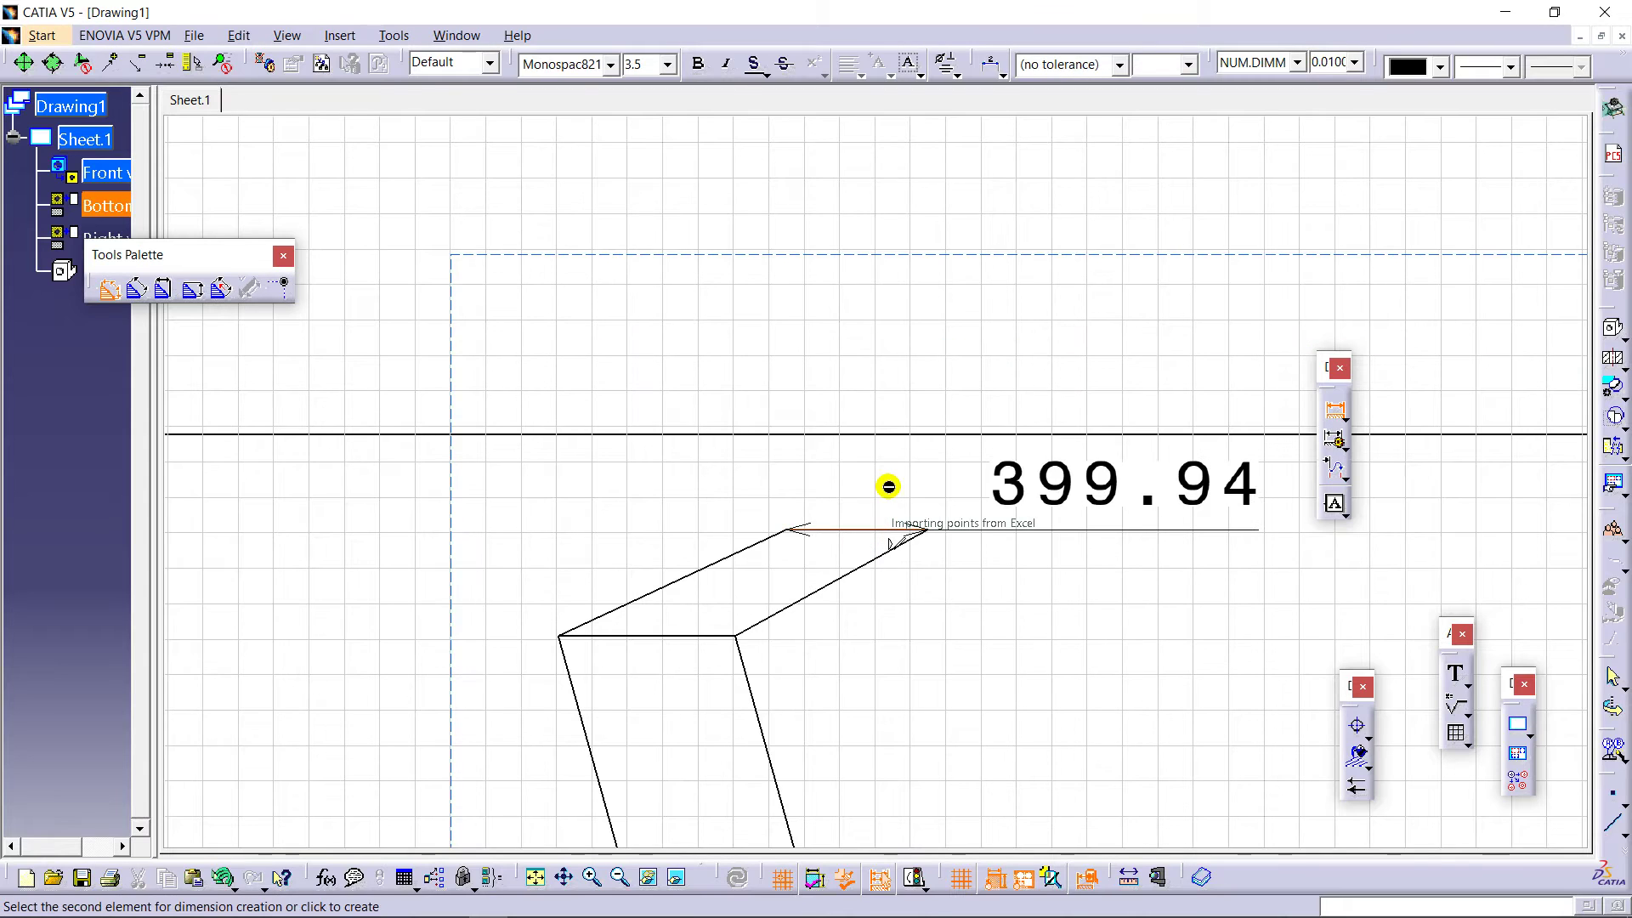
left_click(859, 490)
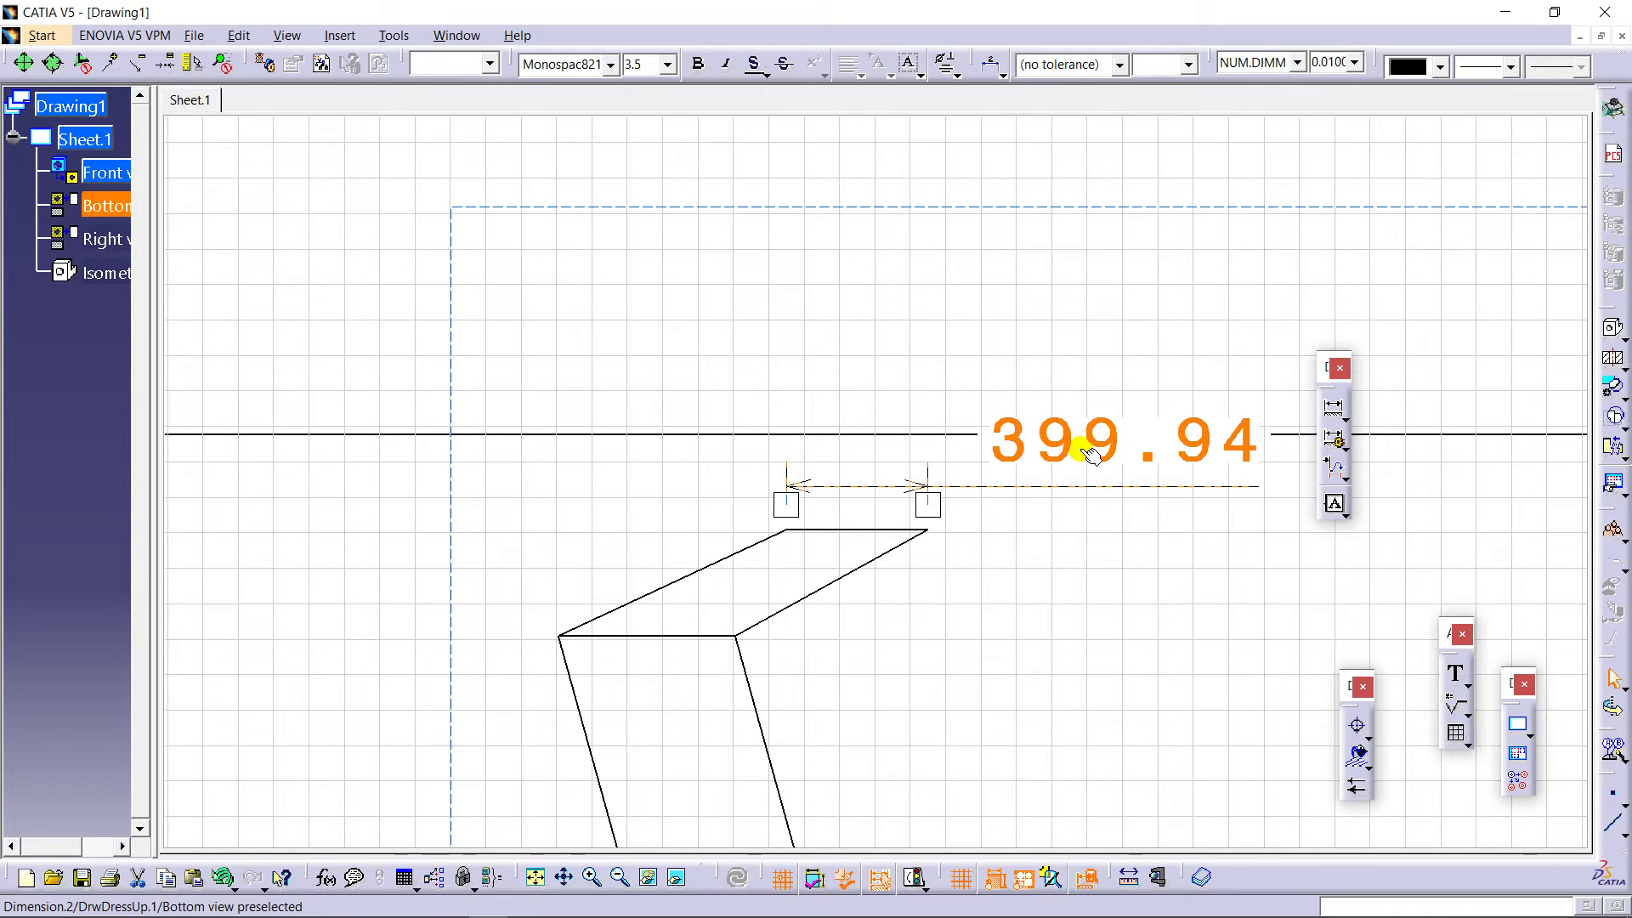
left_click(1092, 453)
left_click_drag(918, 493, 916, 608)
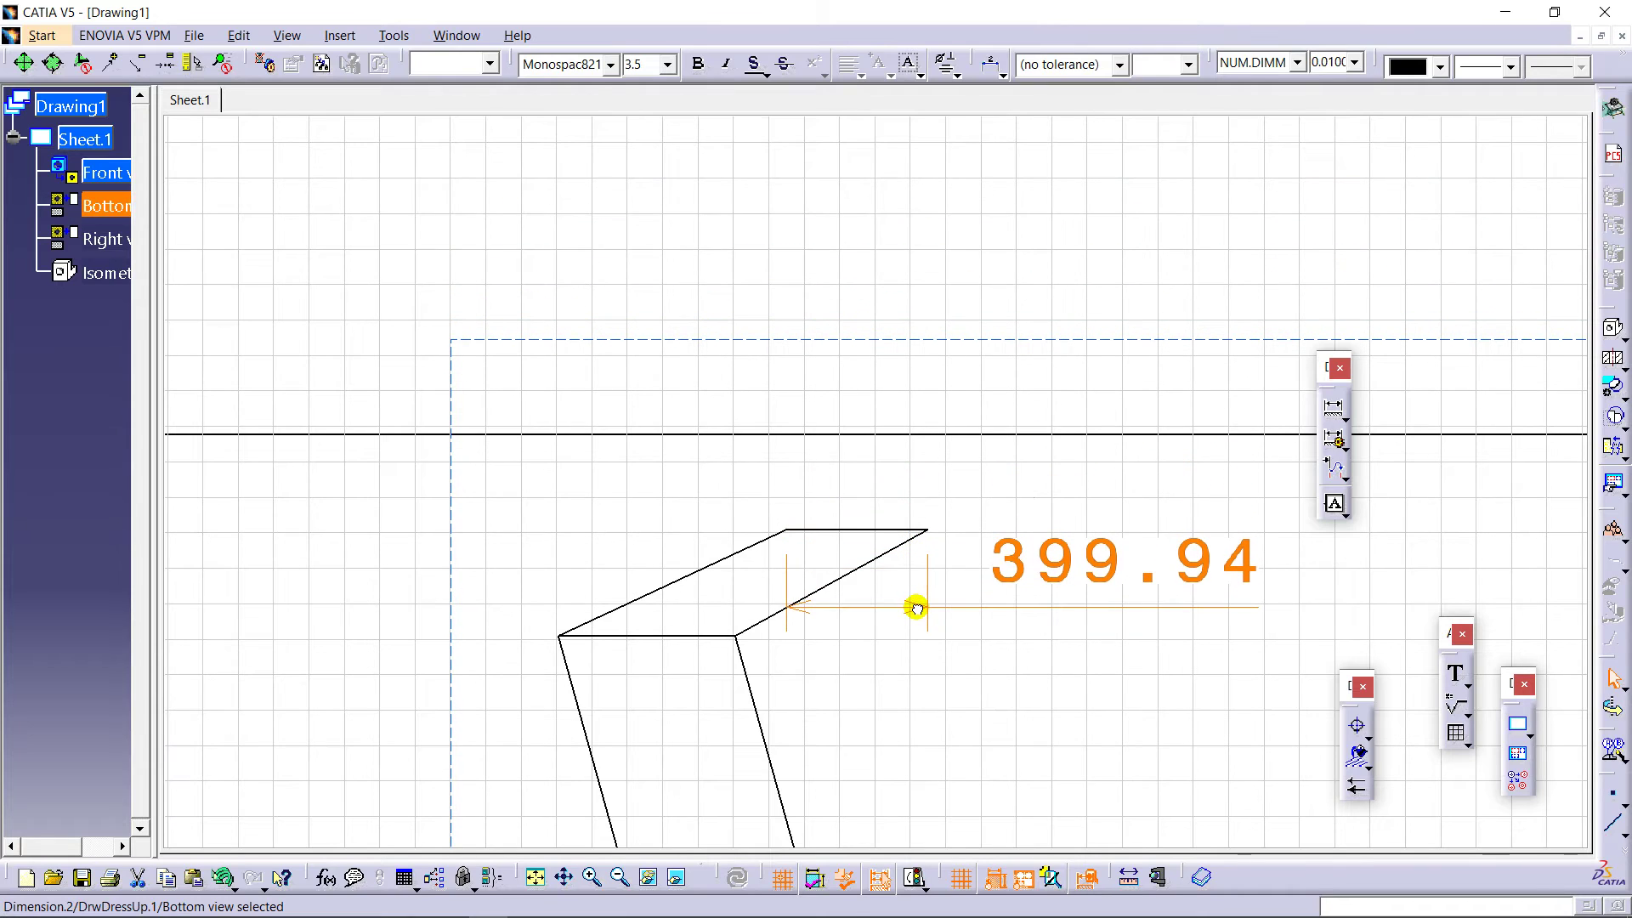
Step: Give the 399.94 dimension Decimal format with precision 1 so it reads 400
right_click(1082, 586)
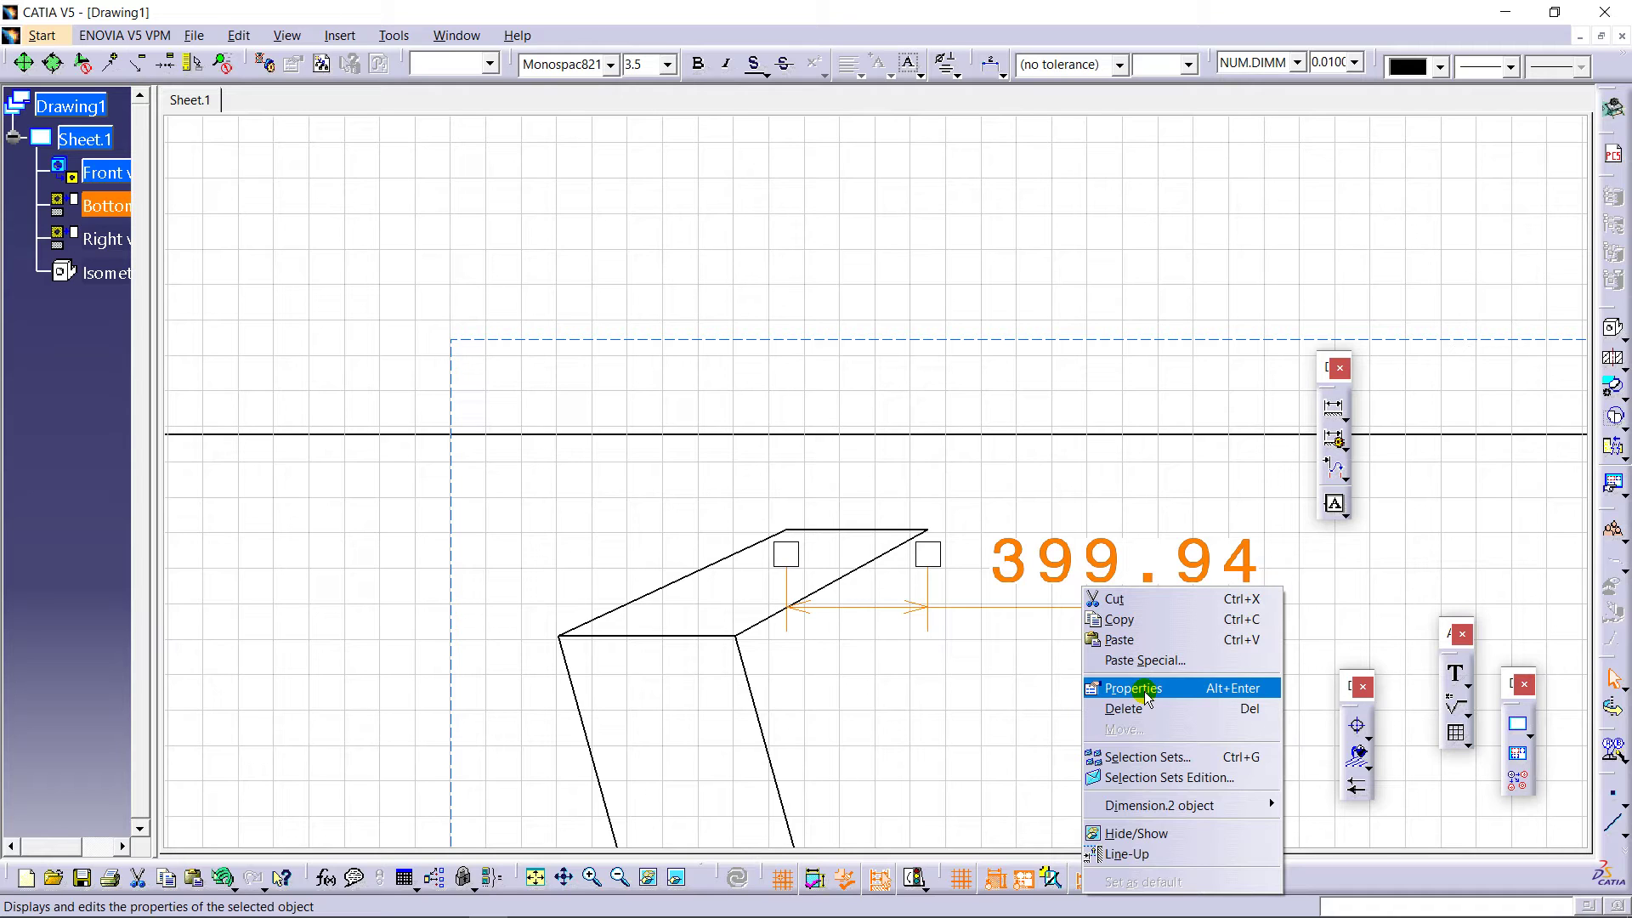
left_click(1145, 697)
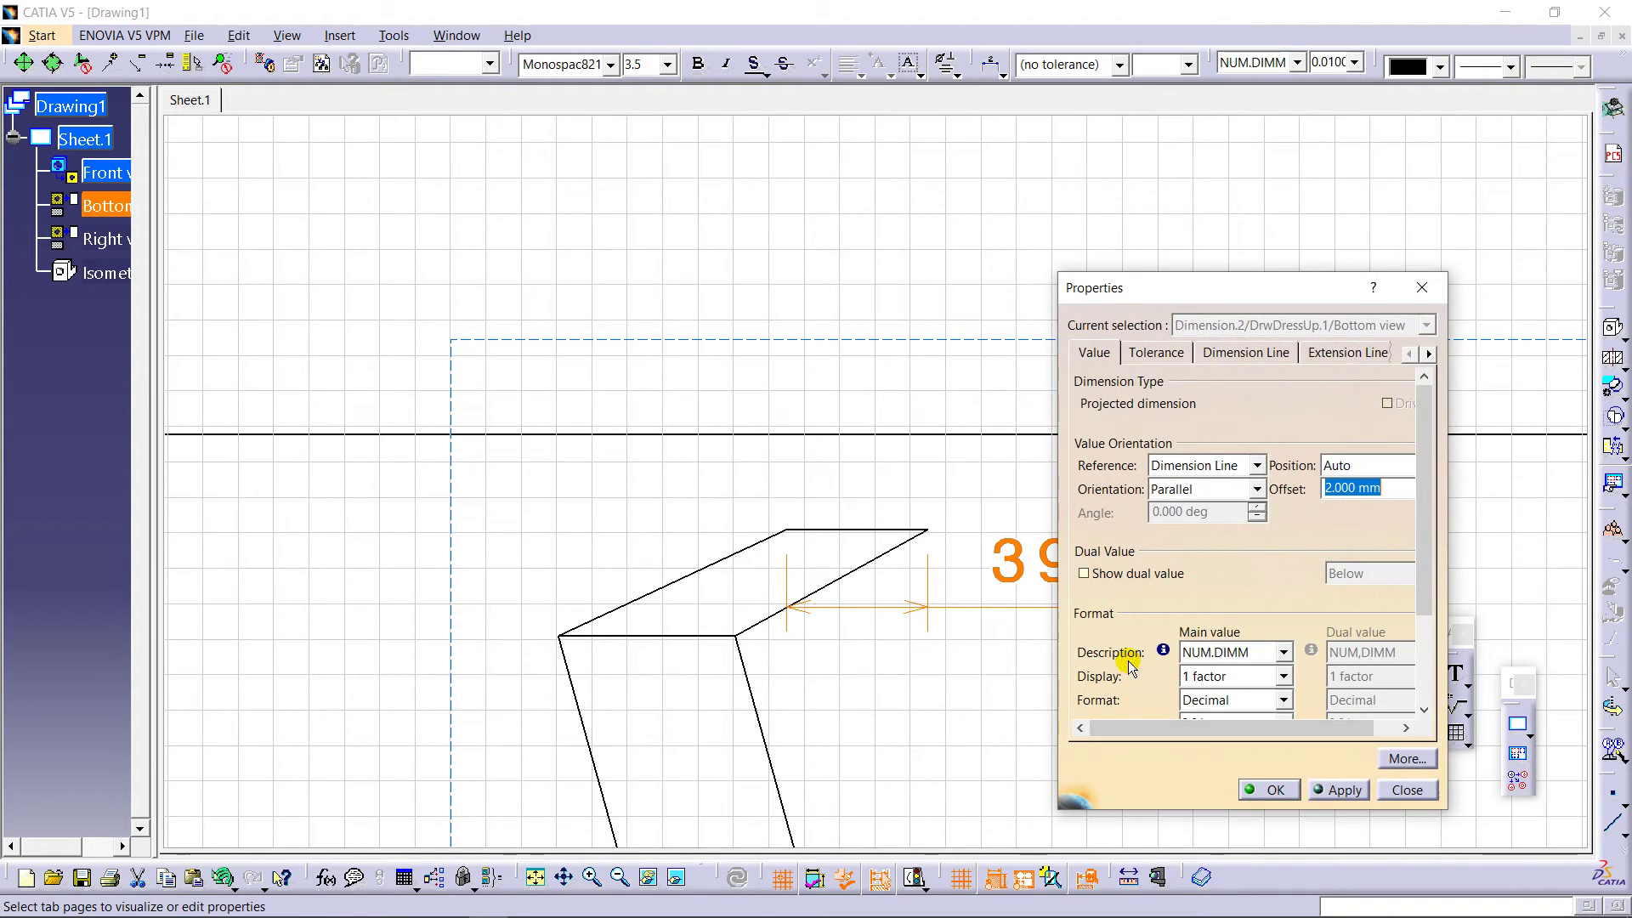
left_click_drag(1427, 553, 1425, 643)
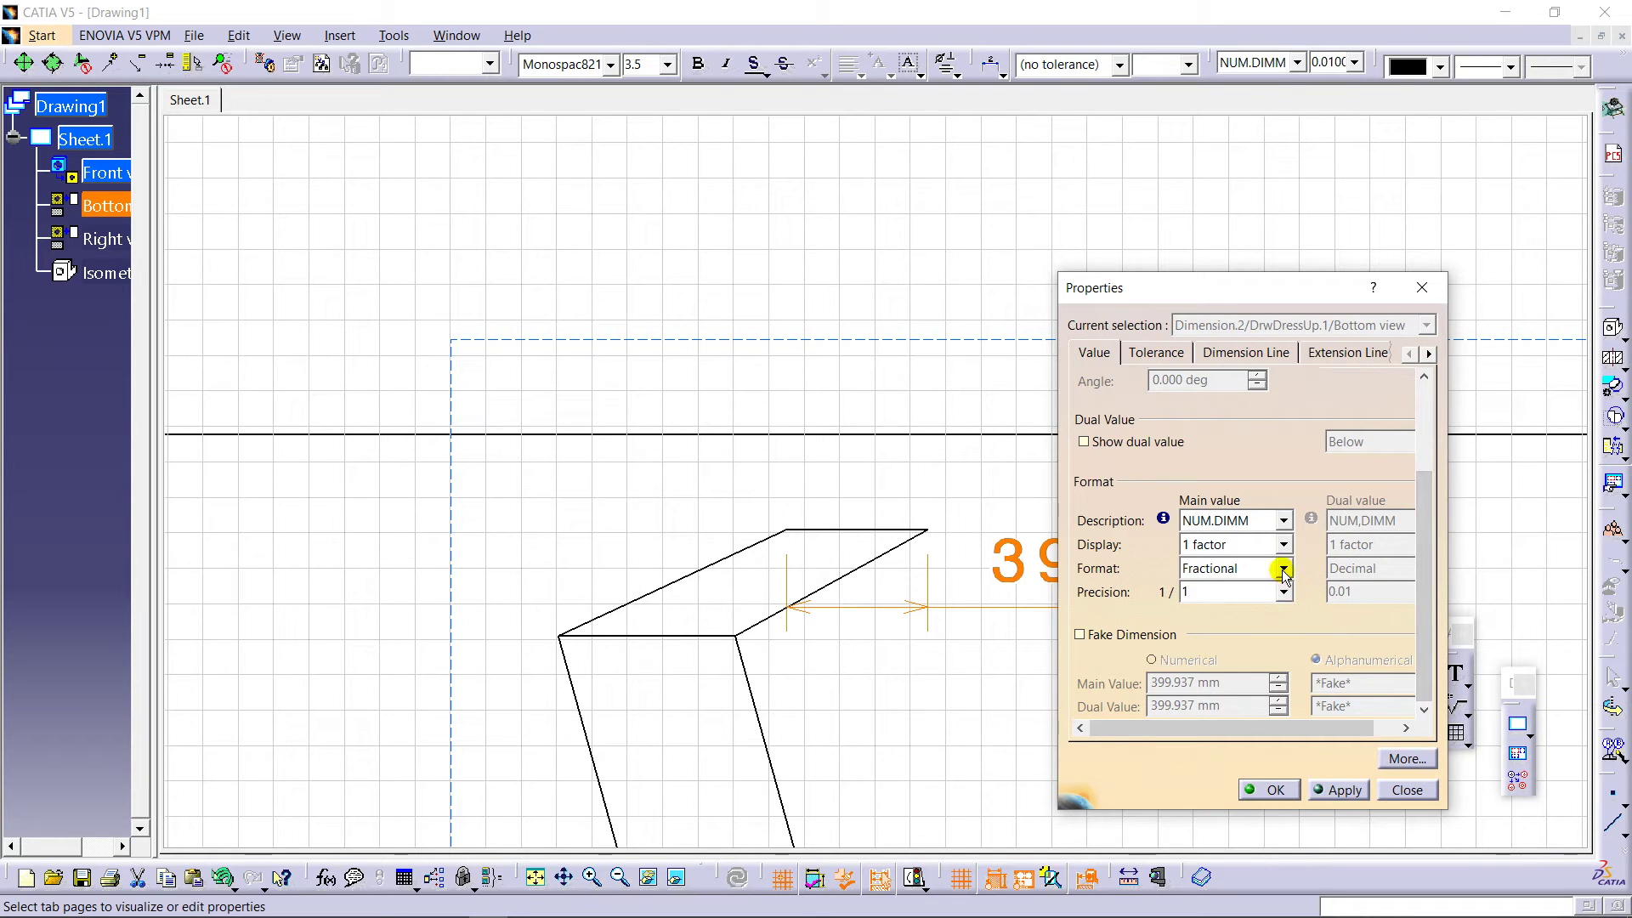
left_click(1284, 570)
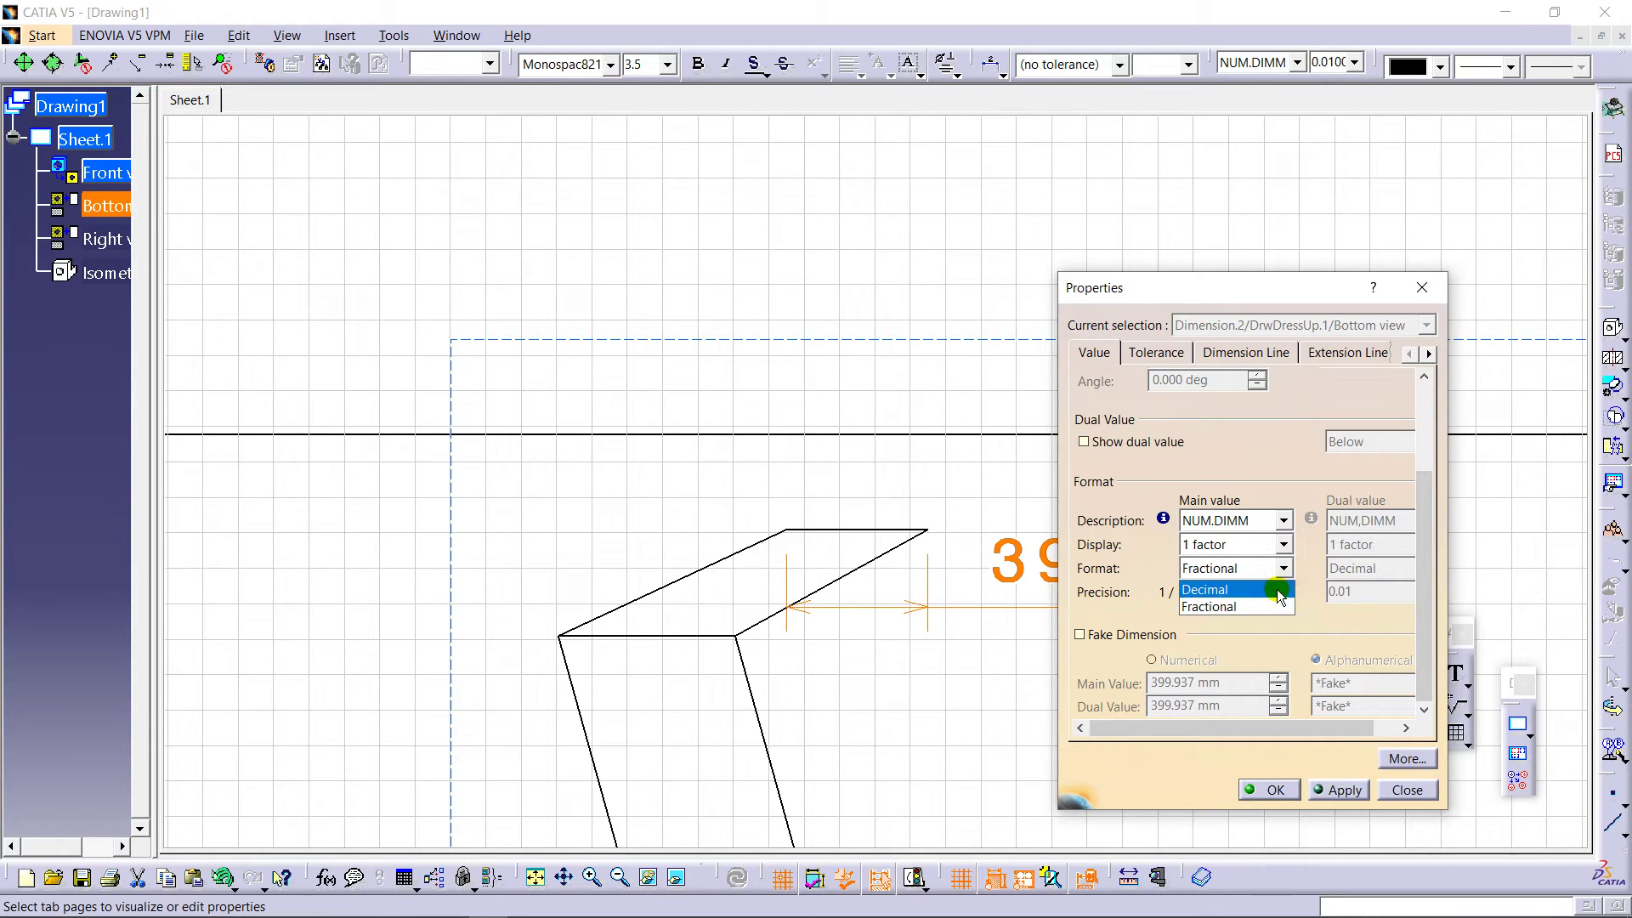
left_click(1286, 591)
left_click(1273, 614)
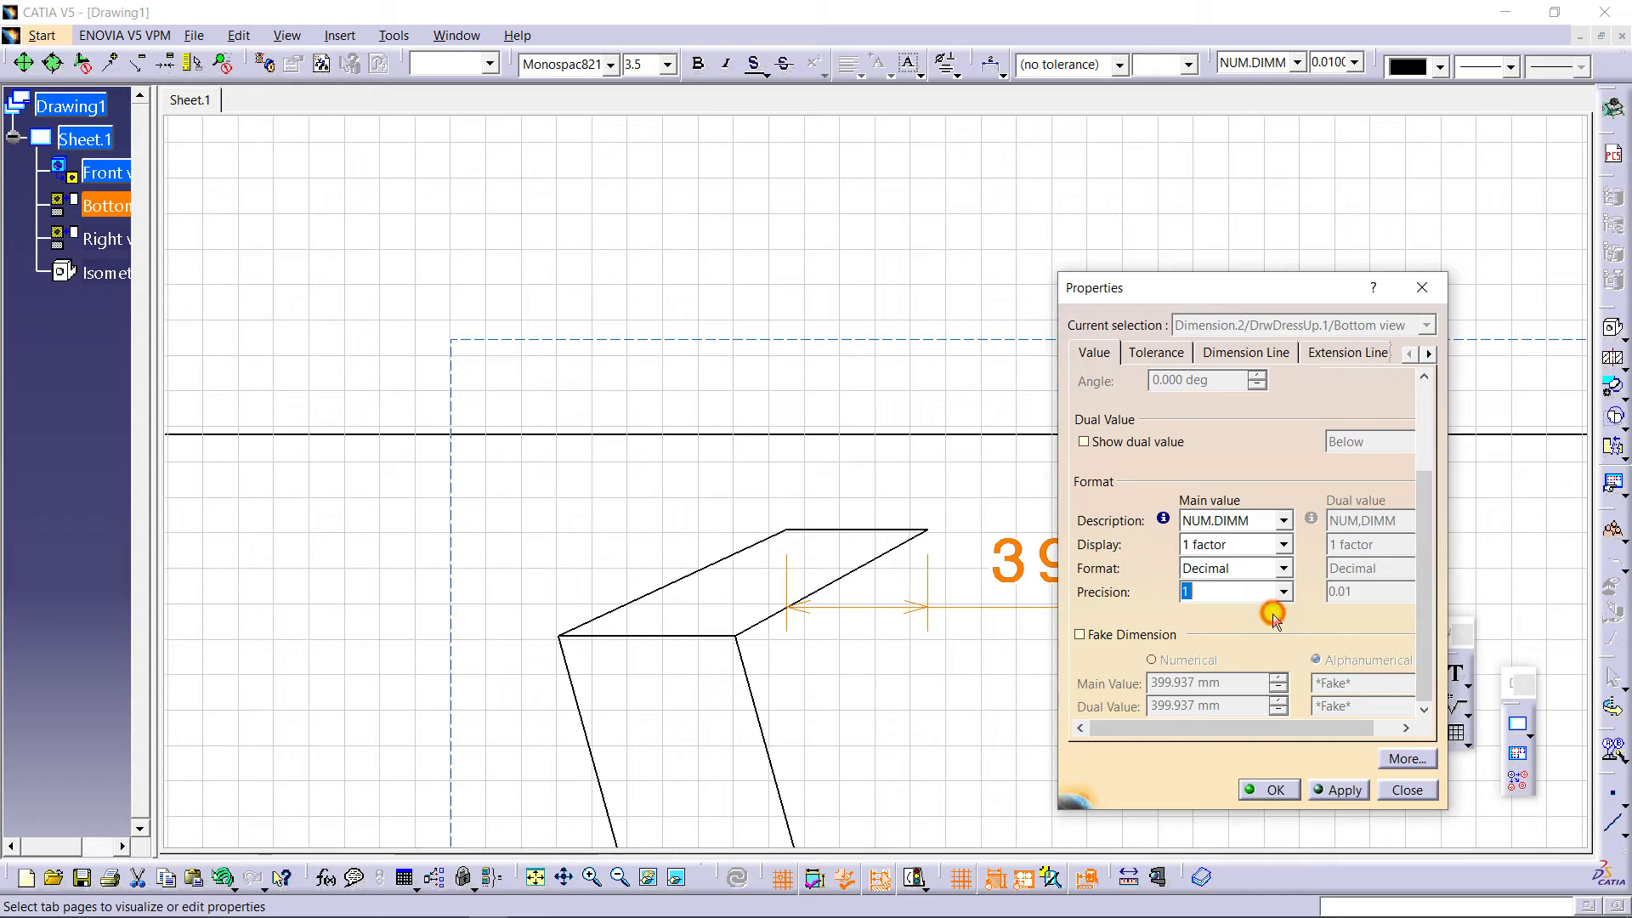
left_click(1339, 790)
left_click(1267, 790)
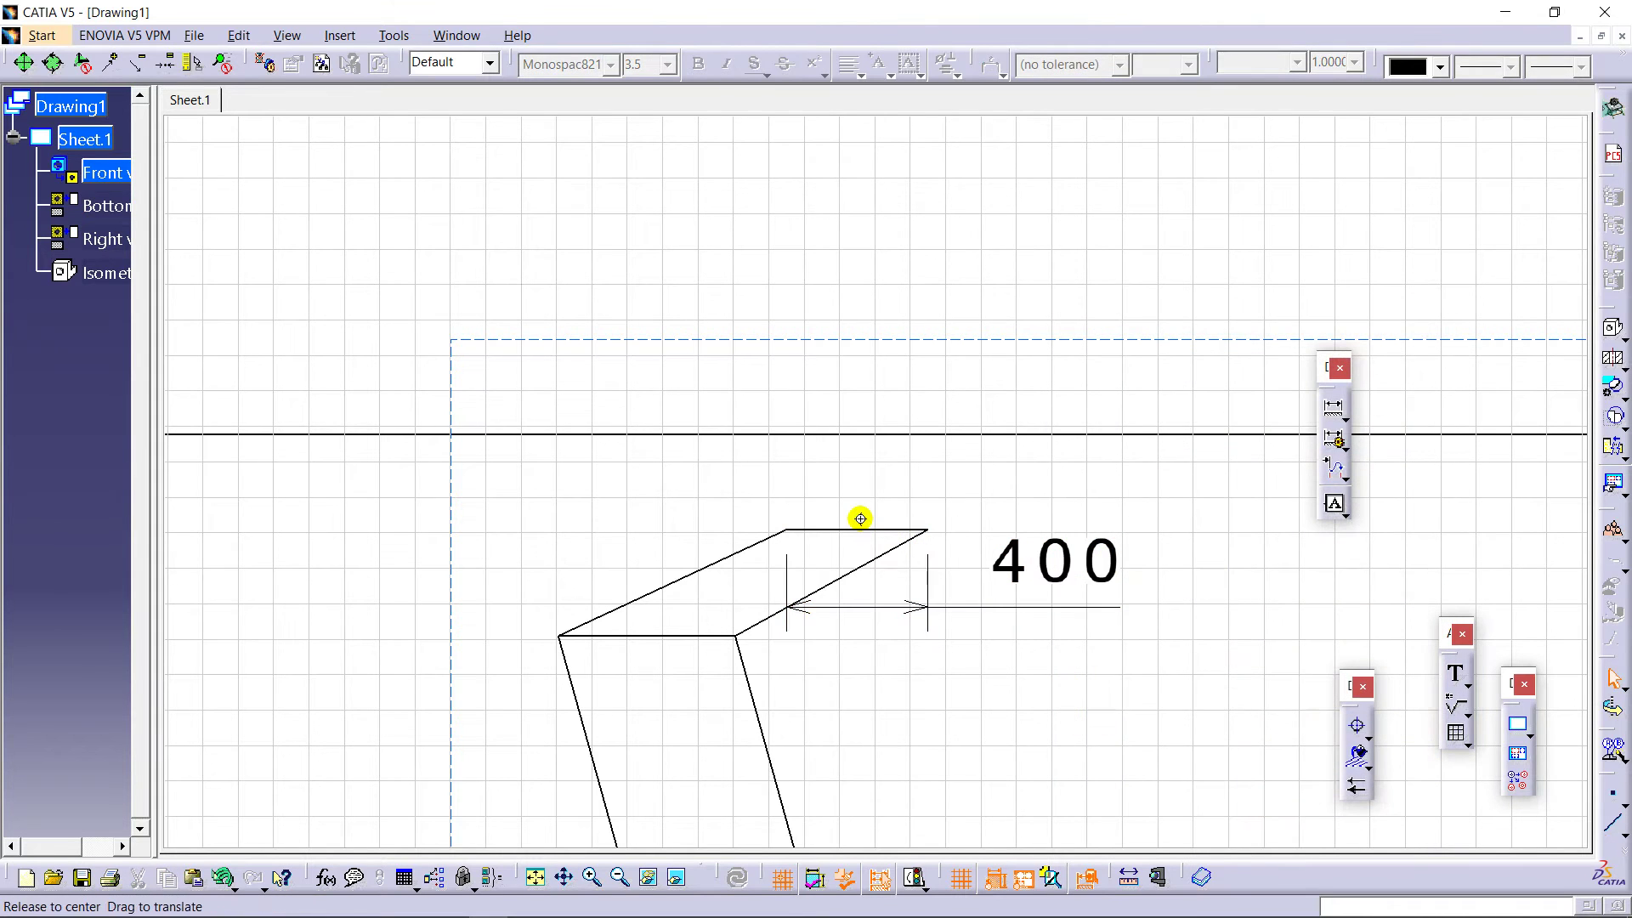
Step: Add the overall 4750 length dimension to the right of the Bottom view
middle_click_drag(860, 517, 860, 520)
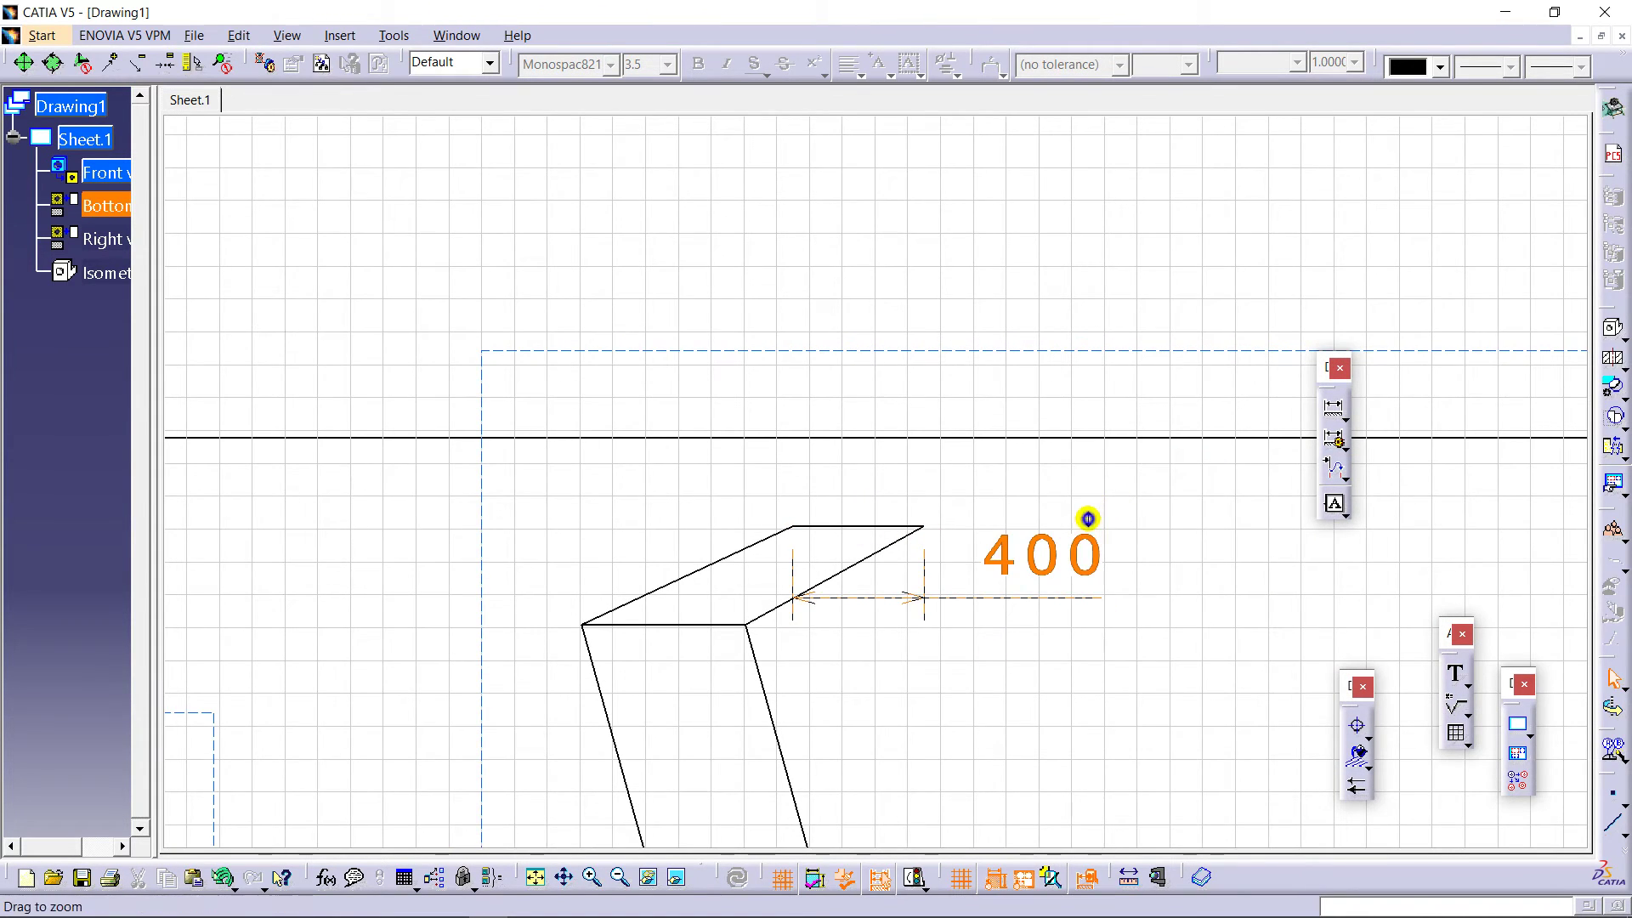
mouse_move(1088, 518)
middle_mouse_down()
mouse_move(1093, 700)
mouse_move(1070, 433)
middle_mouse_up()
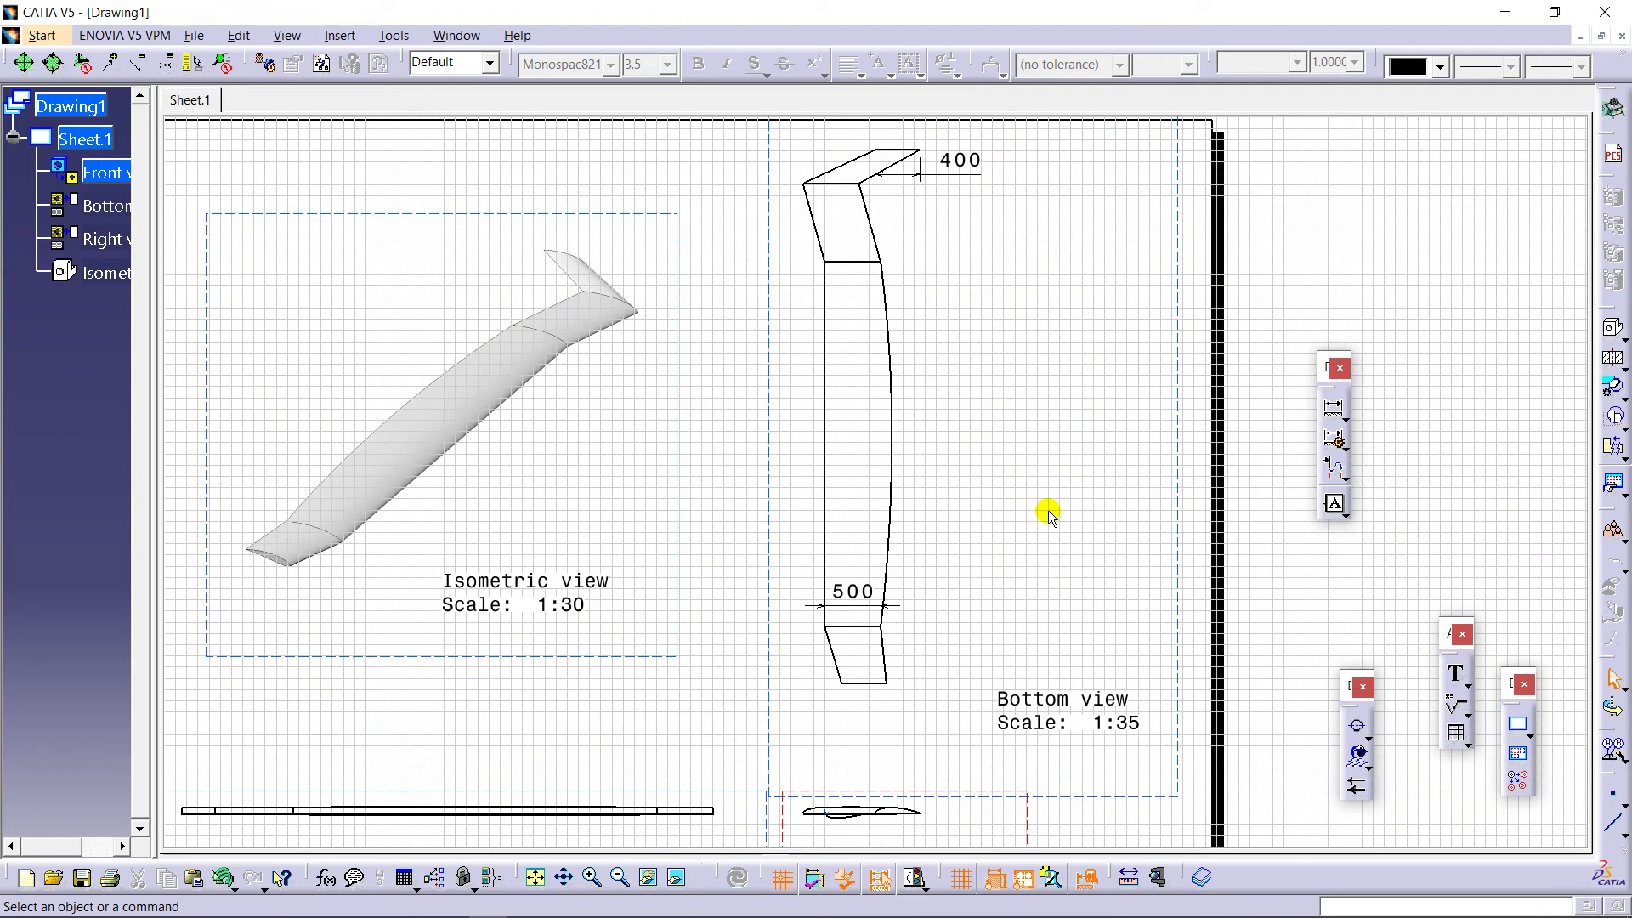
left_click(1336, 410)
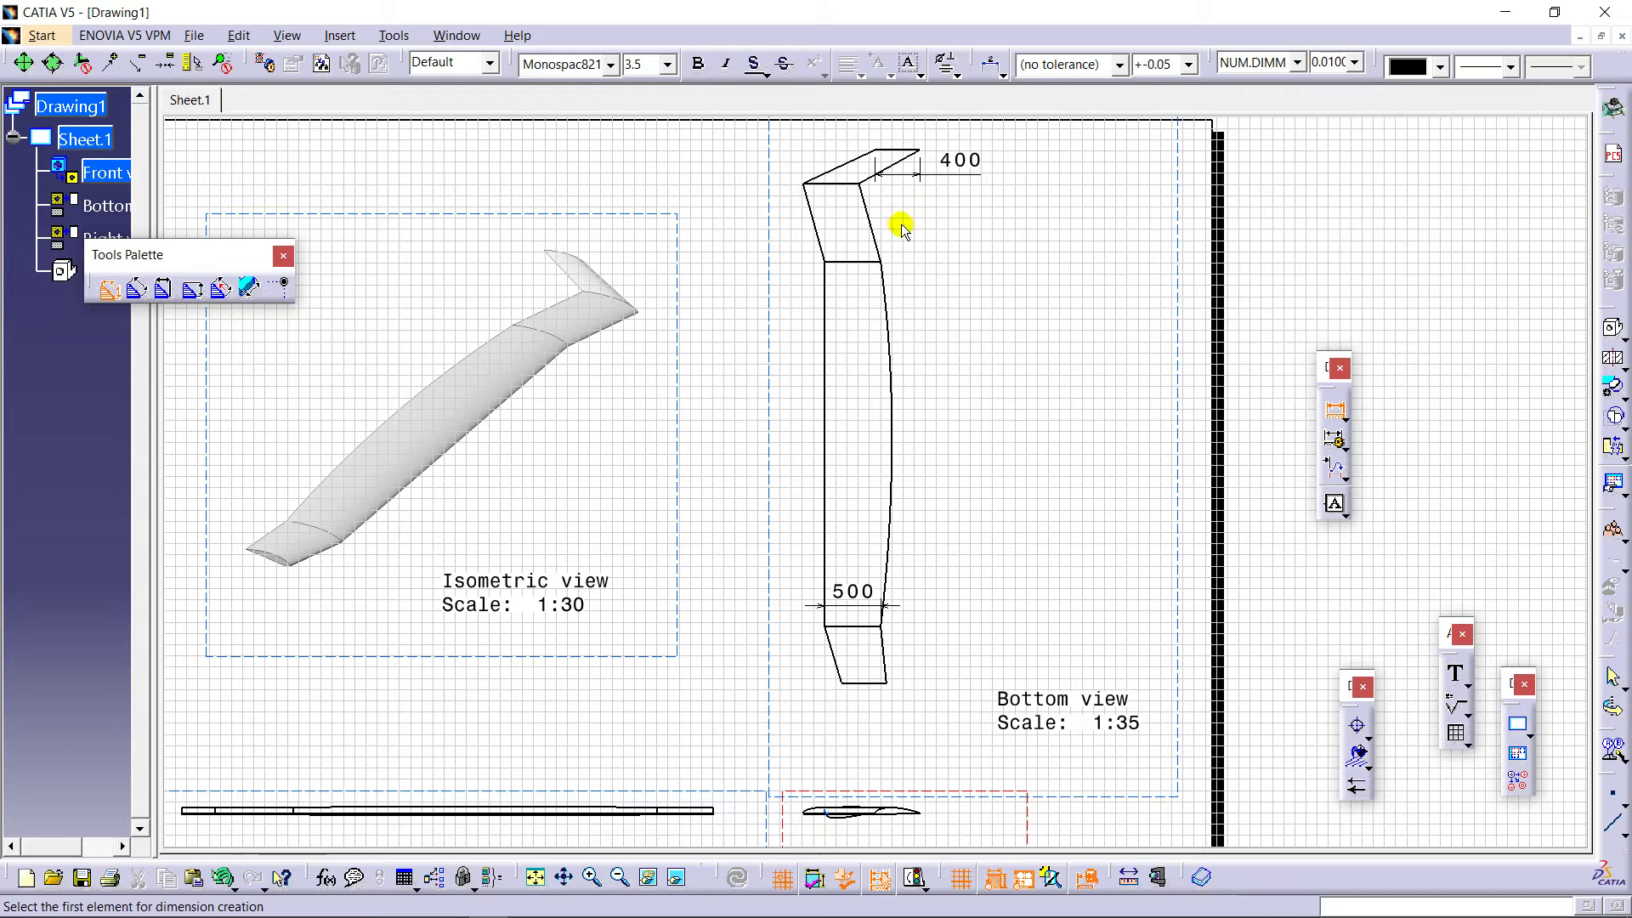
left_click(908, 155)
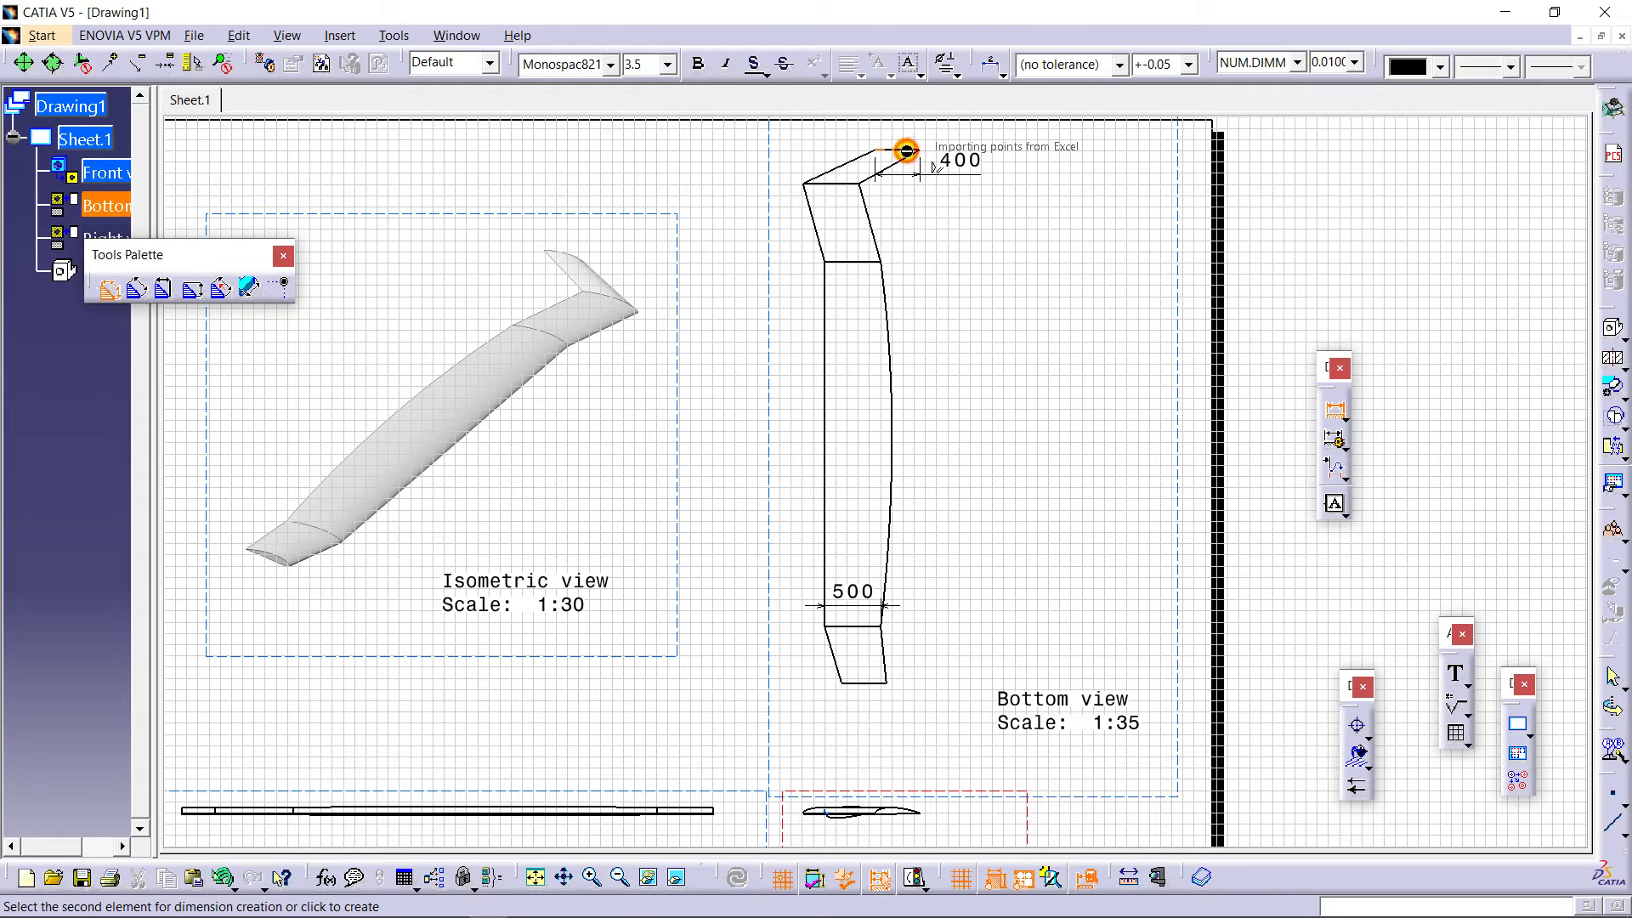
left_click(861, 682)
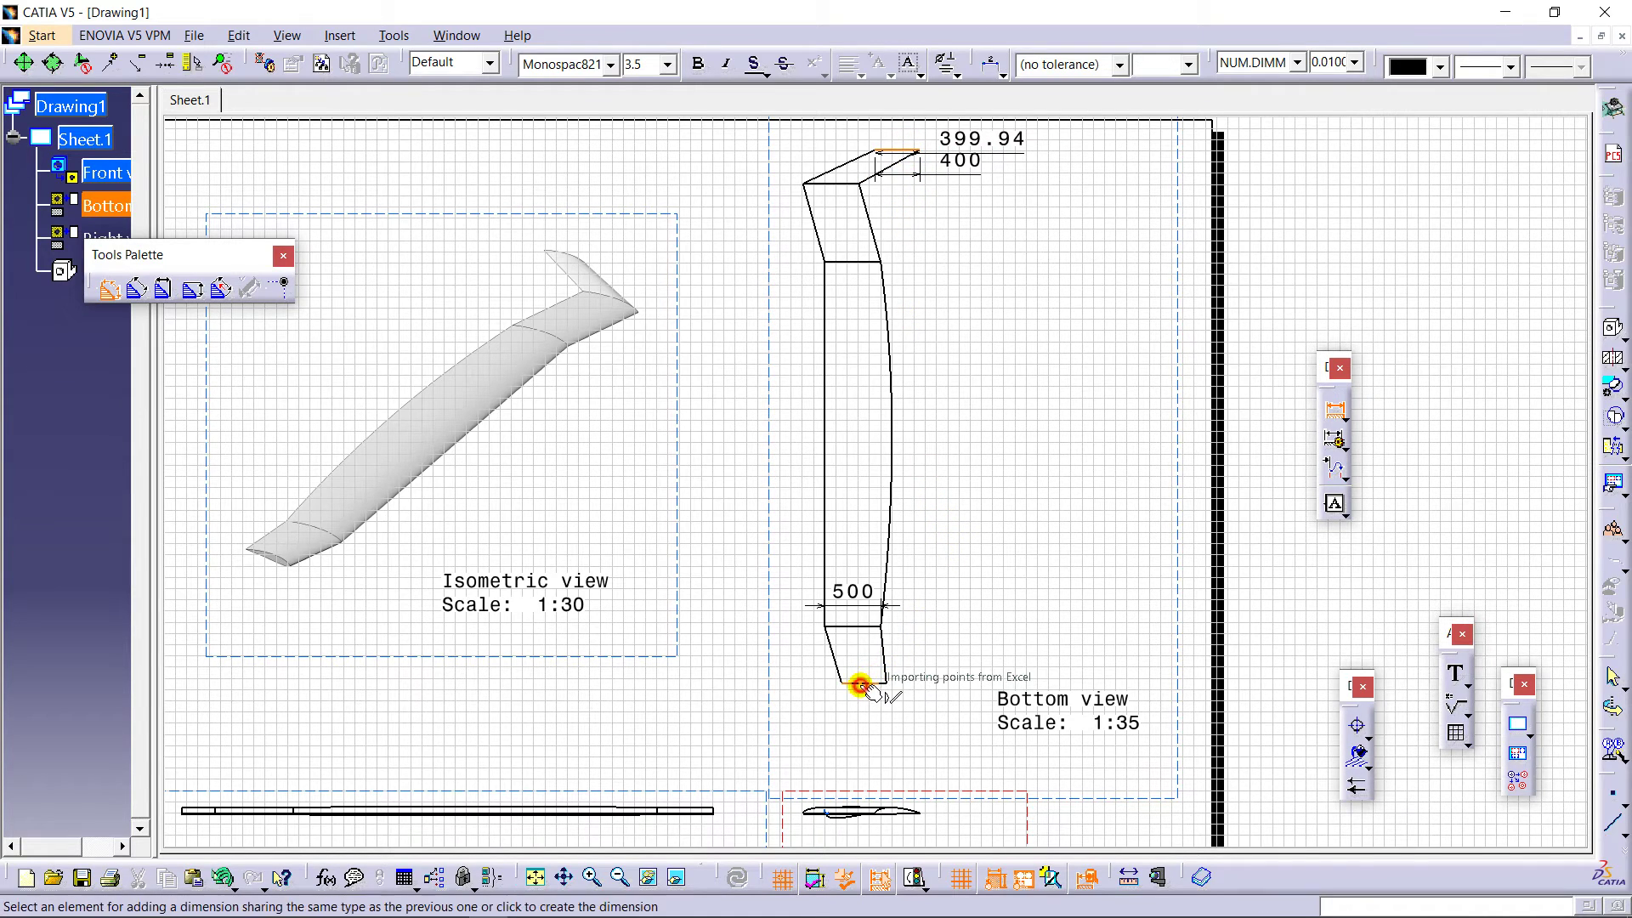
left_click(998, 537)
left_click(986, 435)
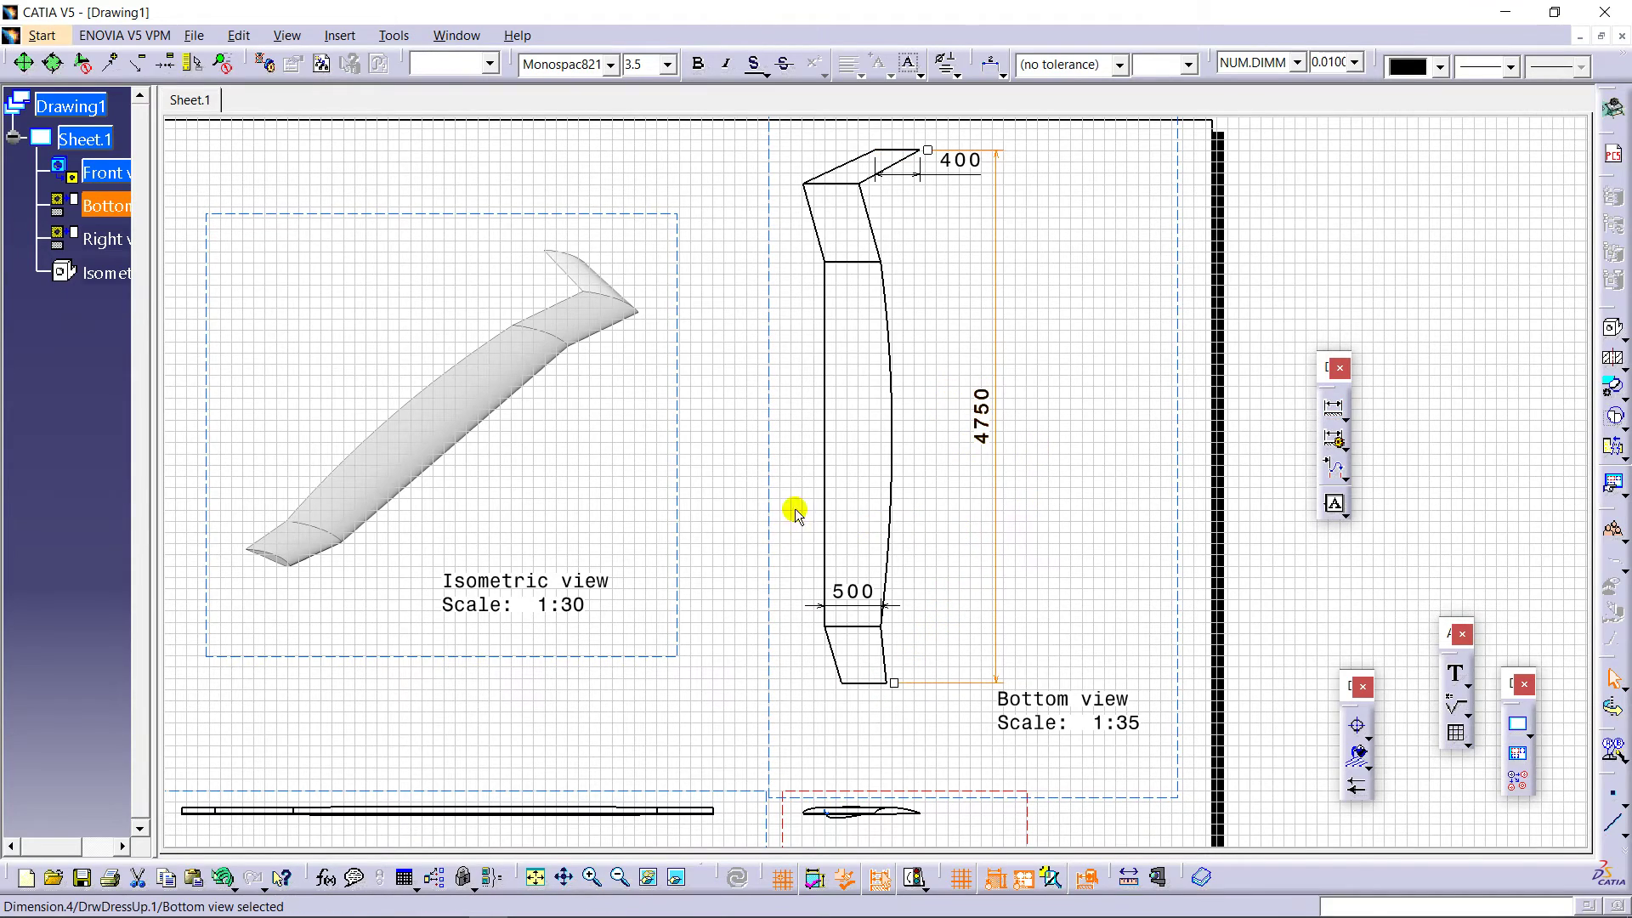
Step: Add a 3250 dimension between section lines, left of the Bottom view
mouse_move(795, 511)
middle_mouse_down()
mouse_move(805, 455)
mouse_move(820, 513)
mouse_move(806, 471)
mouse_move(830, 507)
mouse_move(864, 479)
middle_mouse_up()
left_click(1328, 412)
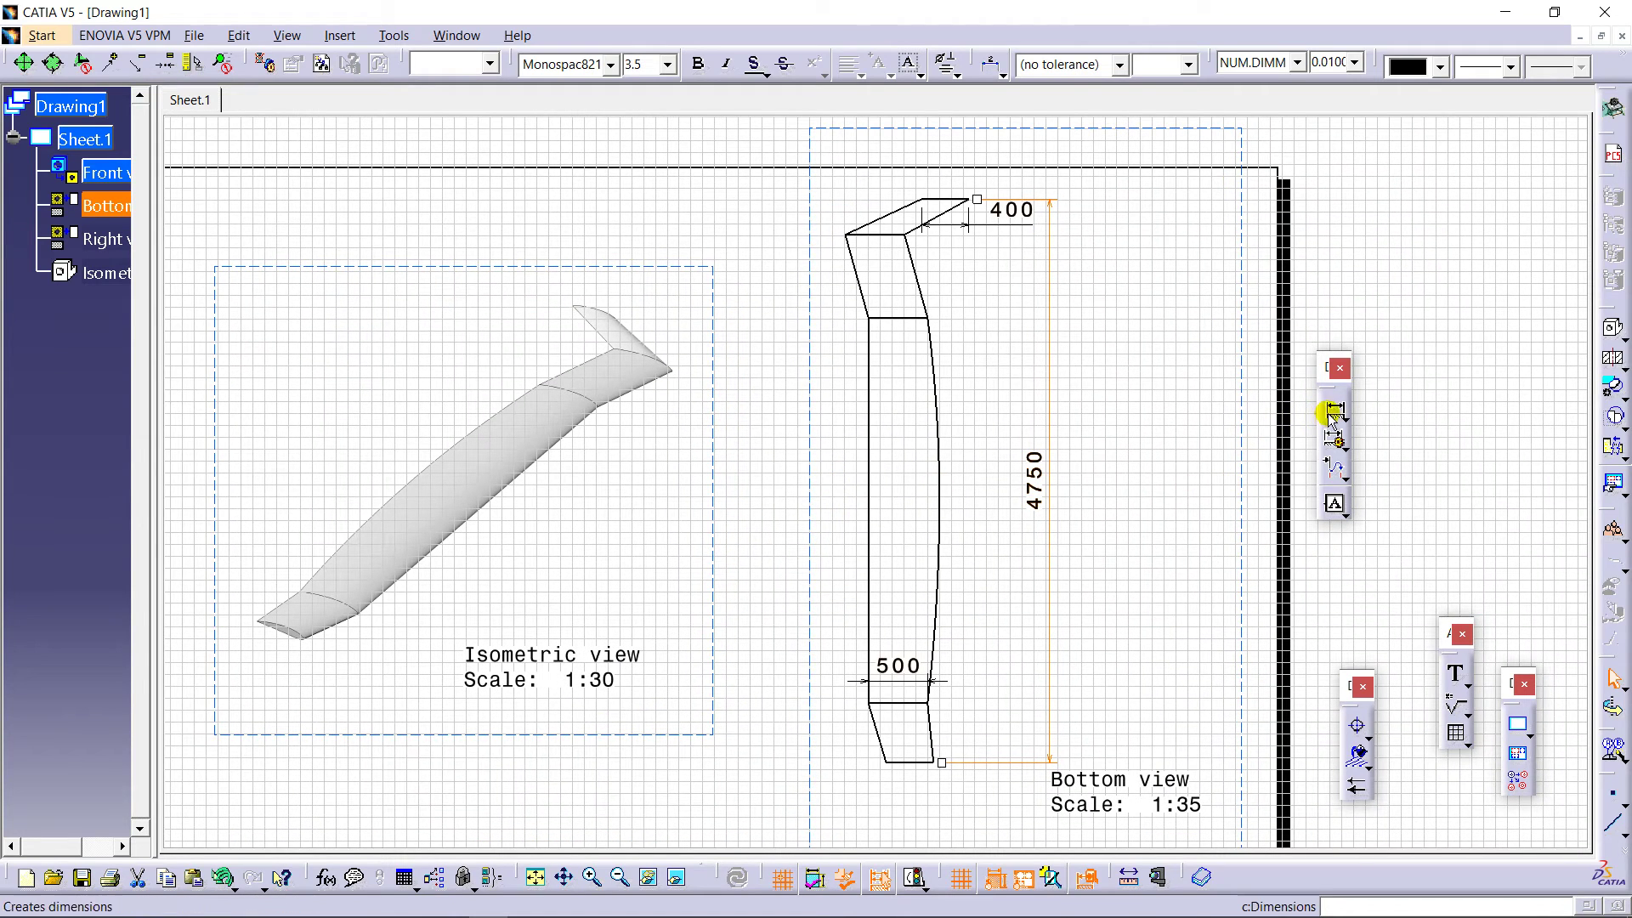
left_click(889, 704)
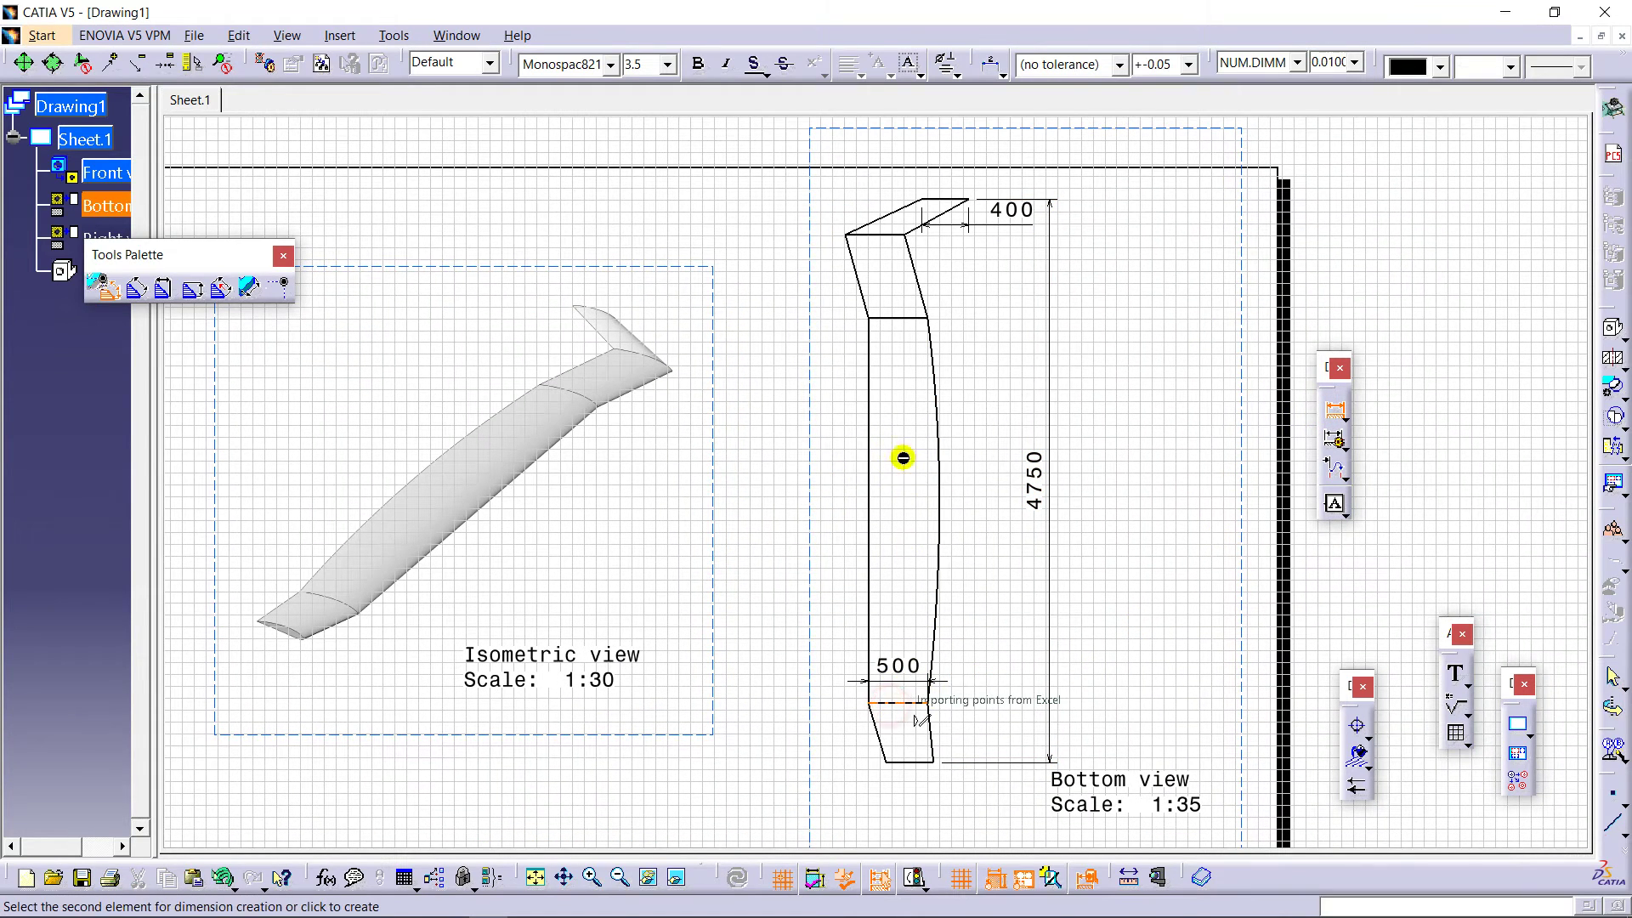
left_click(886, 318)
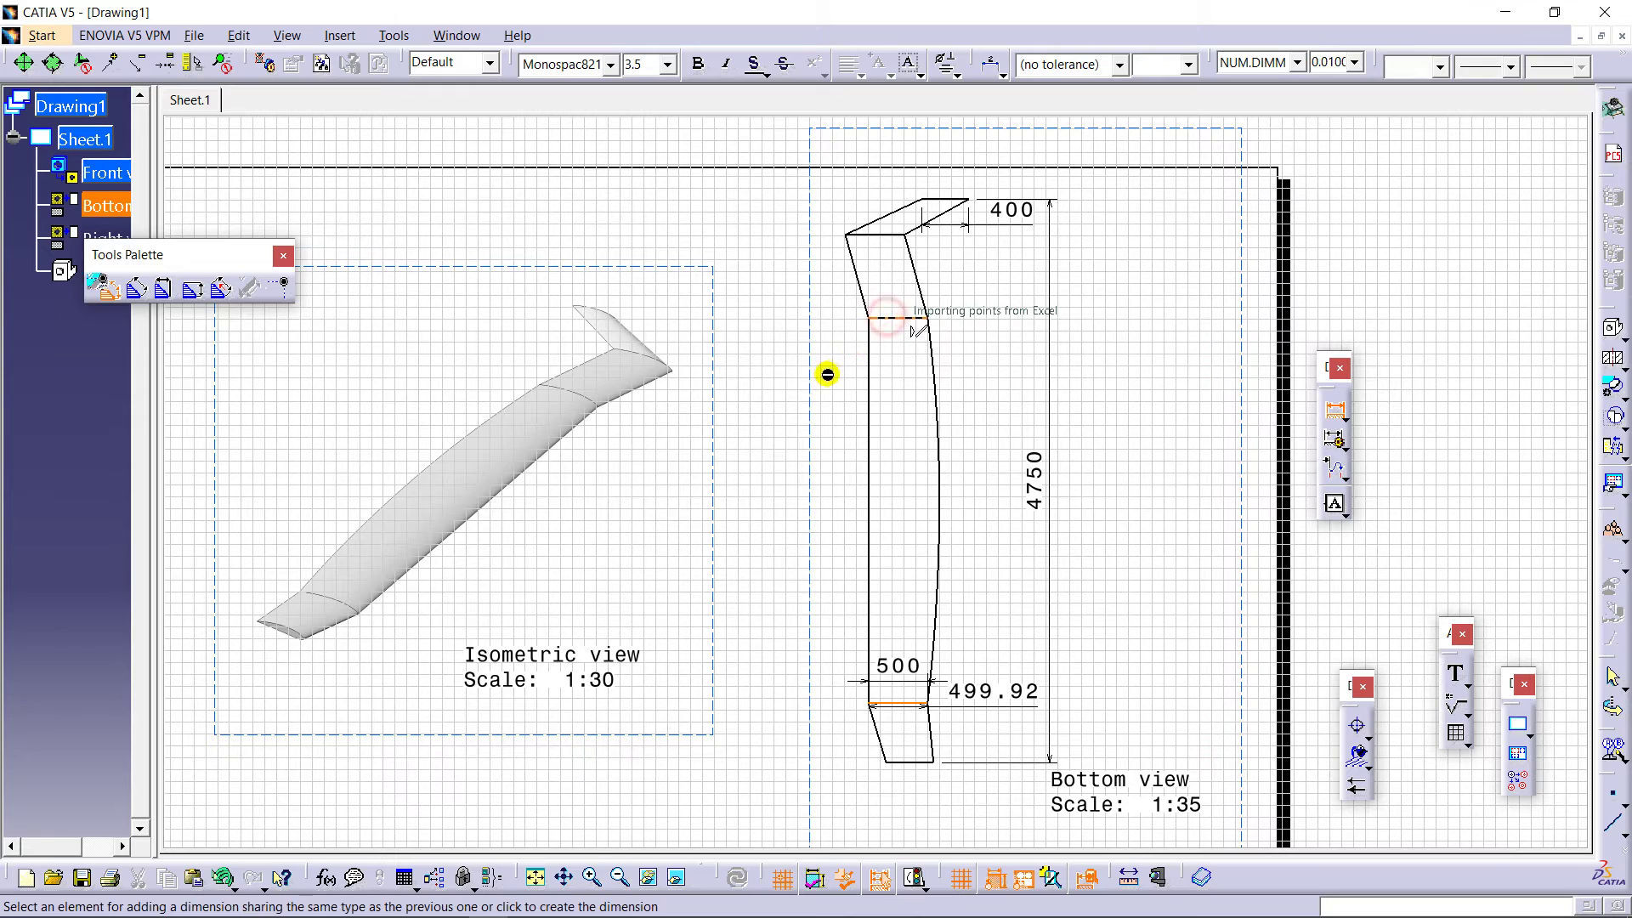
left_click(824, 366)
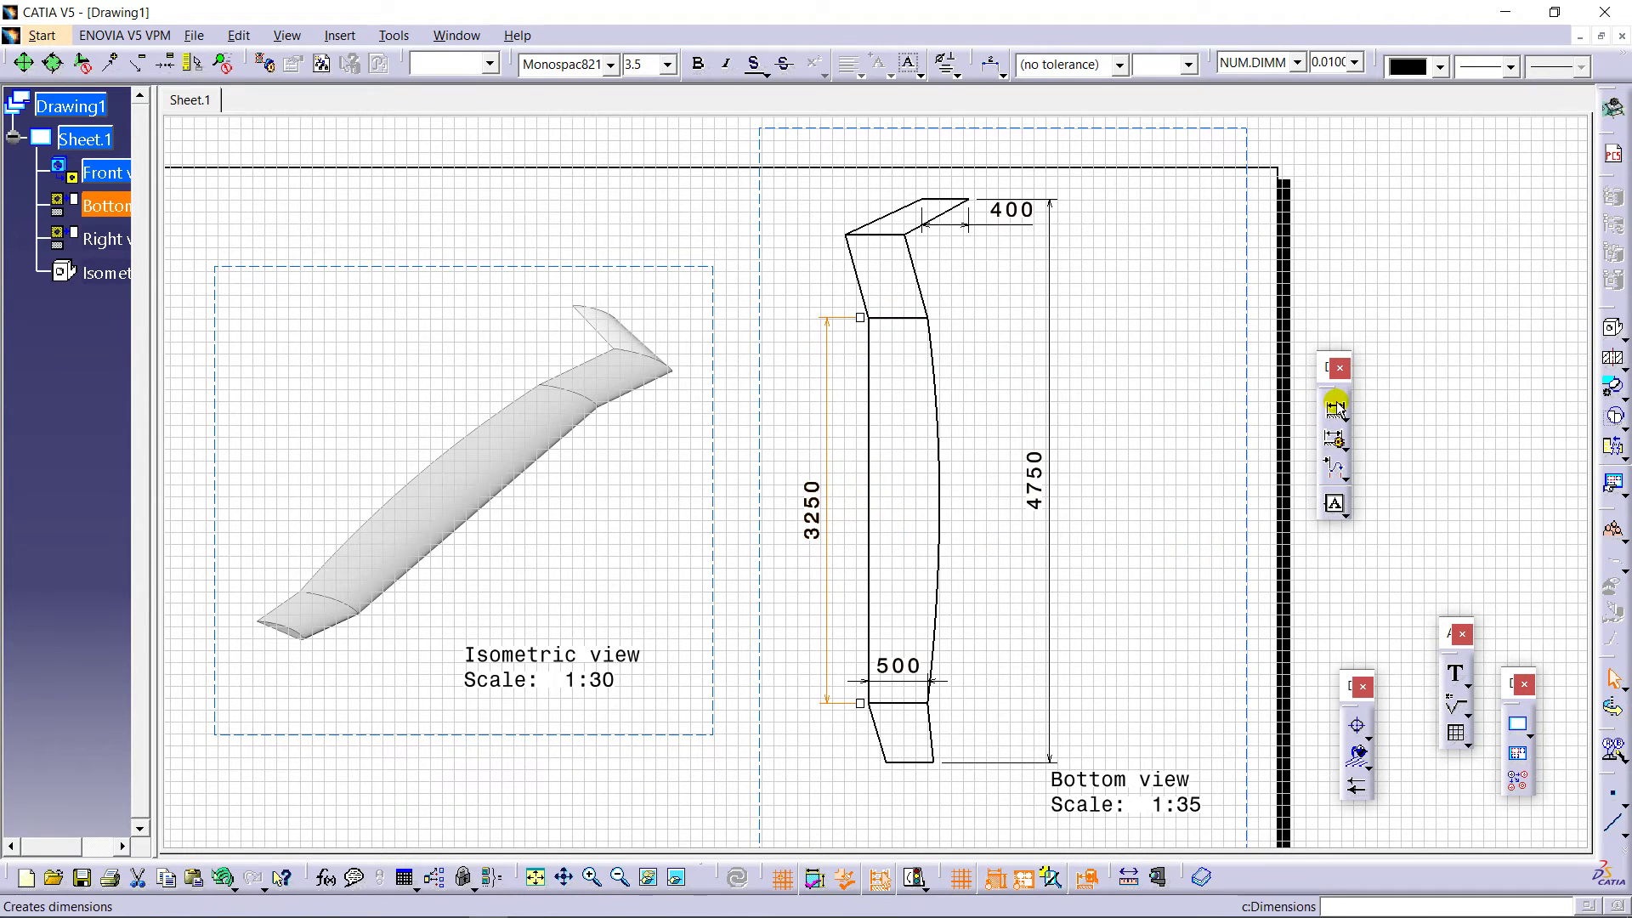
Step: Add the 3950 and 4250 length dimensions further left of the Bottom view
left_click(1334, 410)
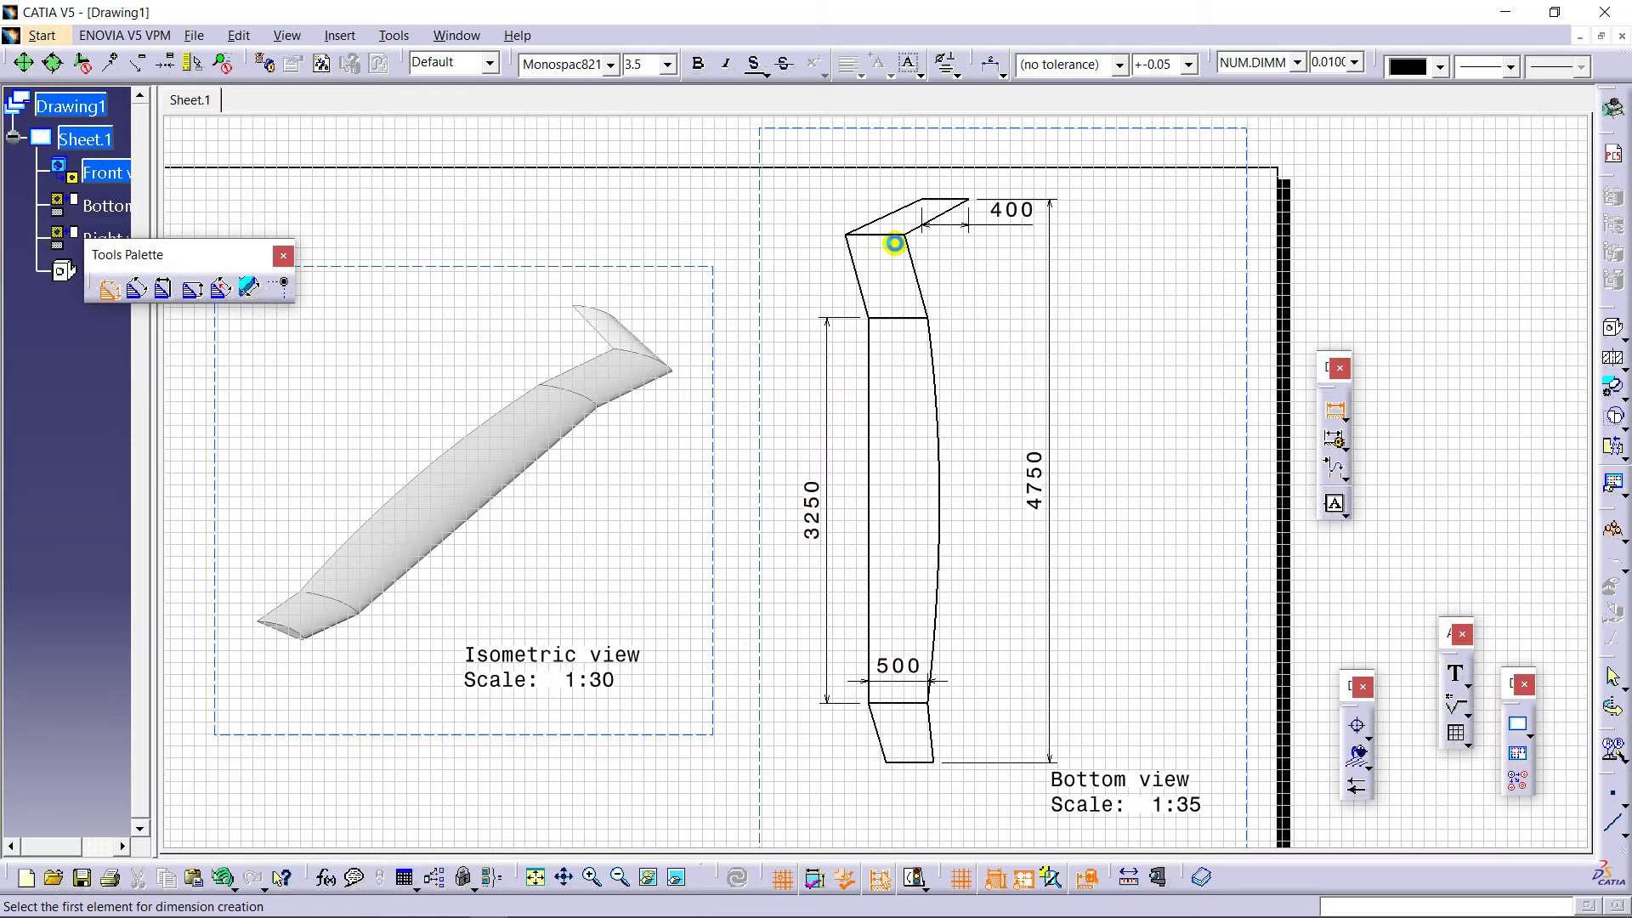
left_click(892, 234)
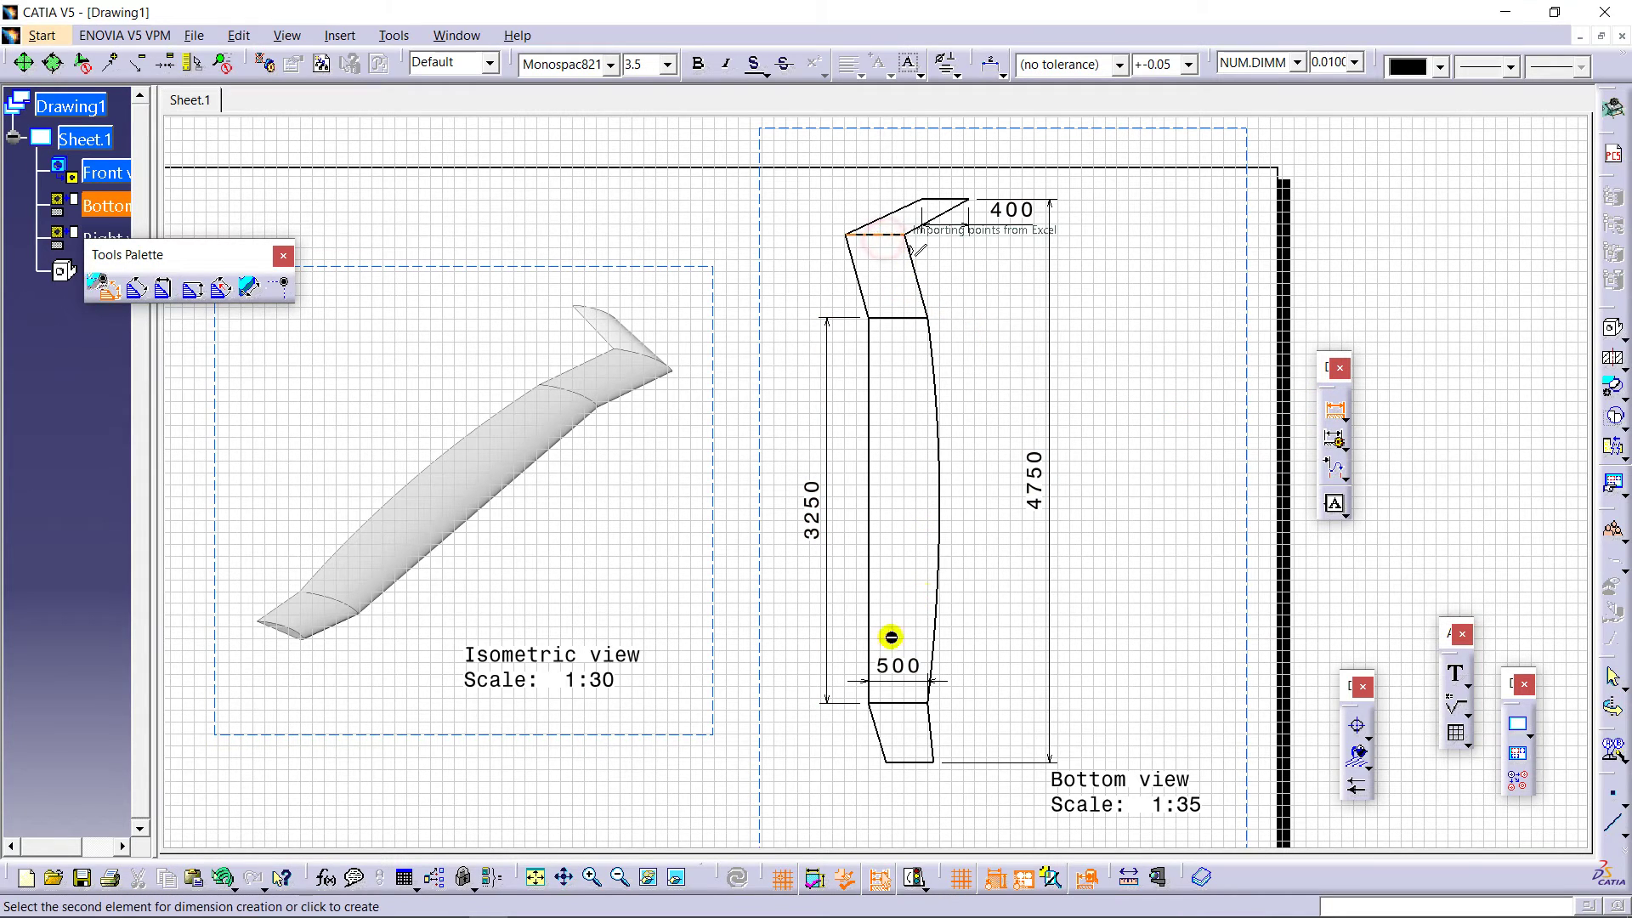
left_click(889, 703)
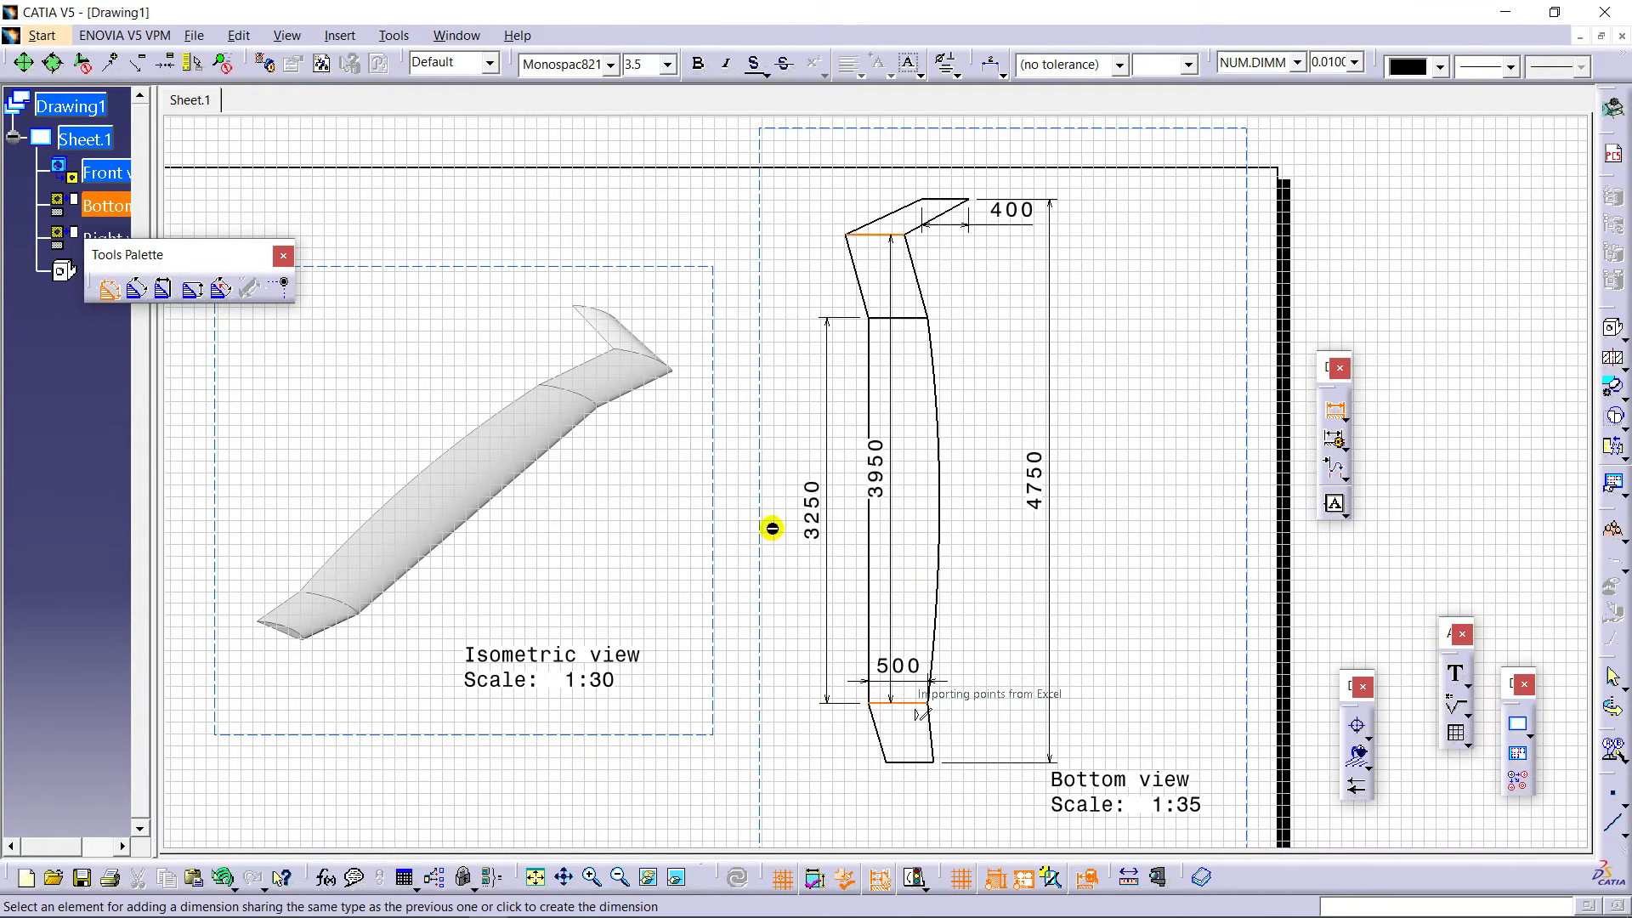
left_click(788, 421)
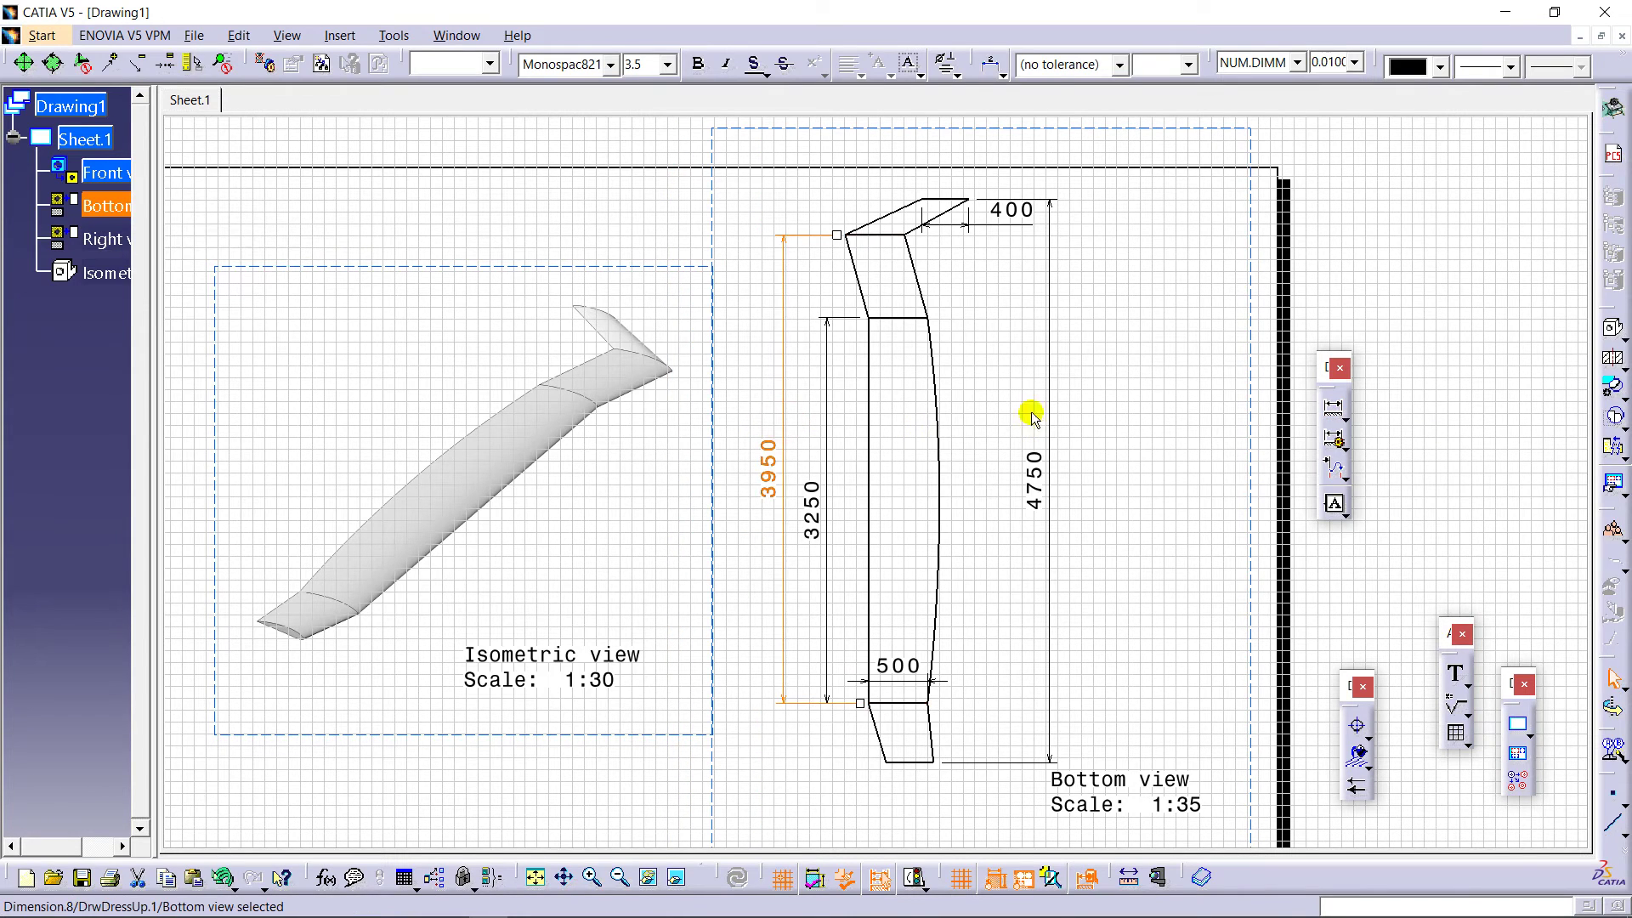
left_click(1334, 408)
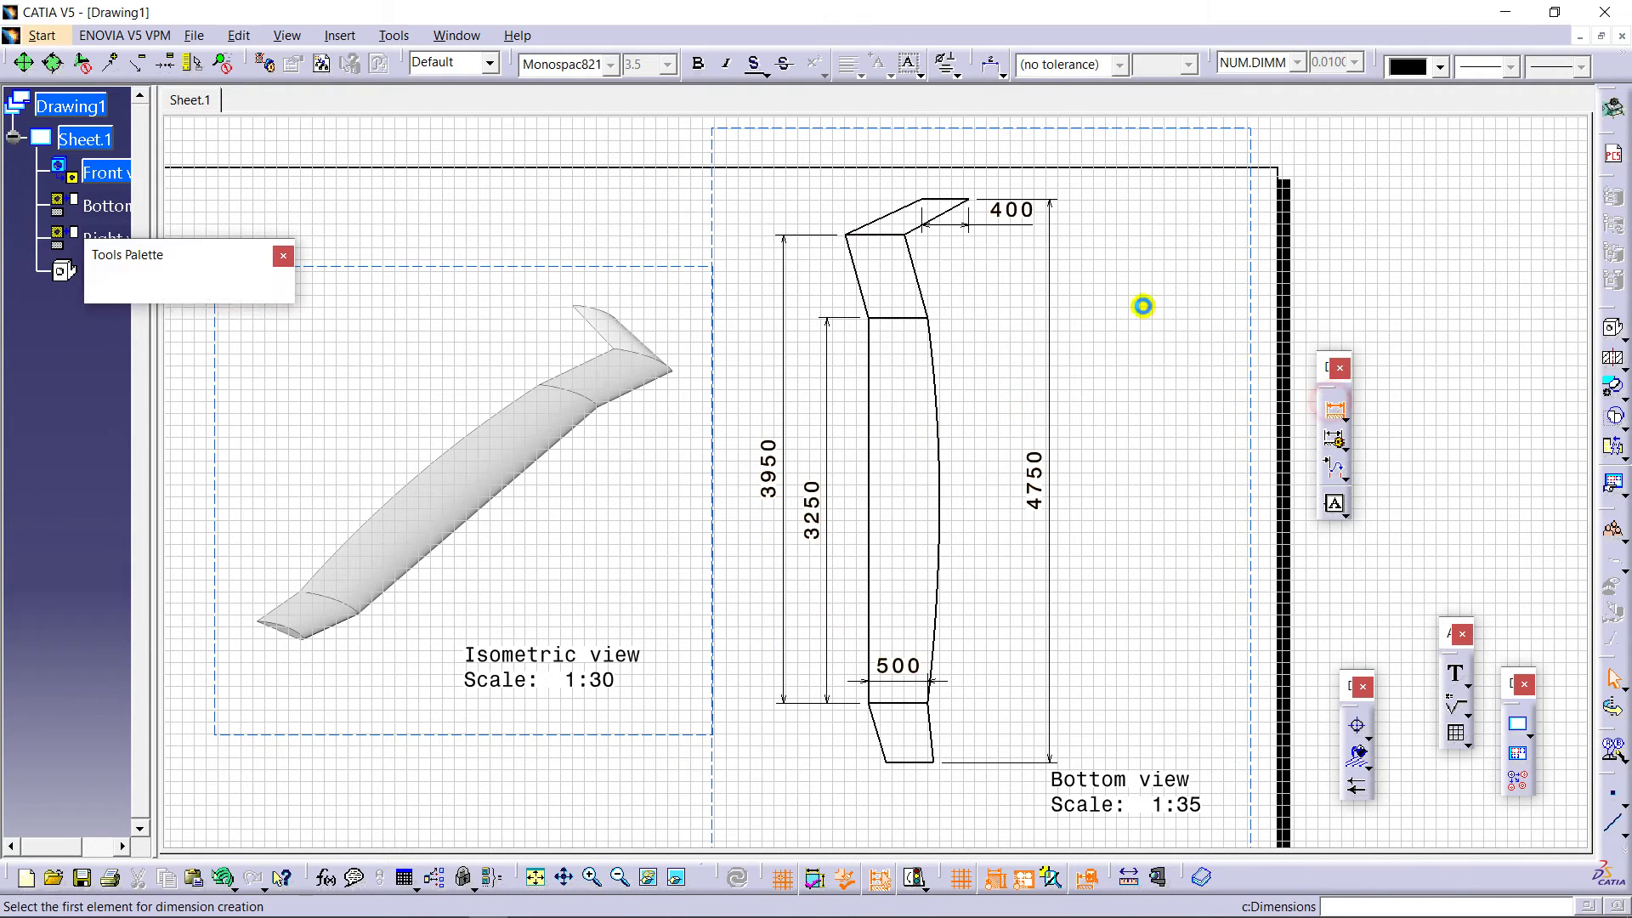
left_click(938, 198)
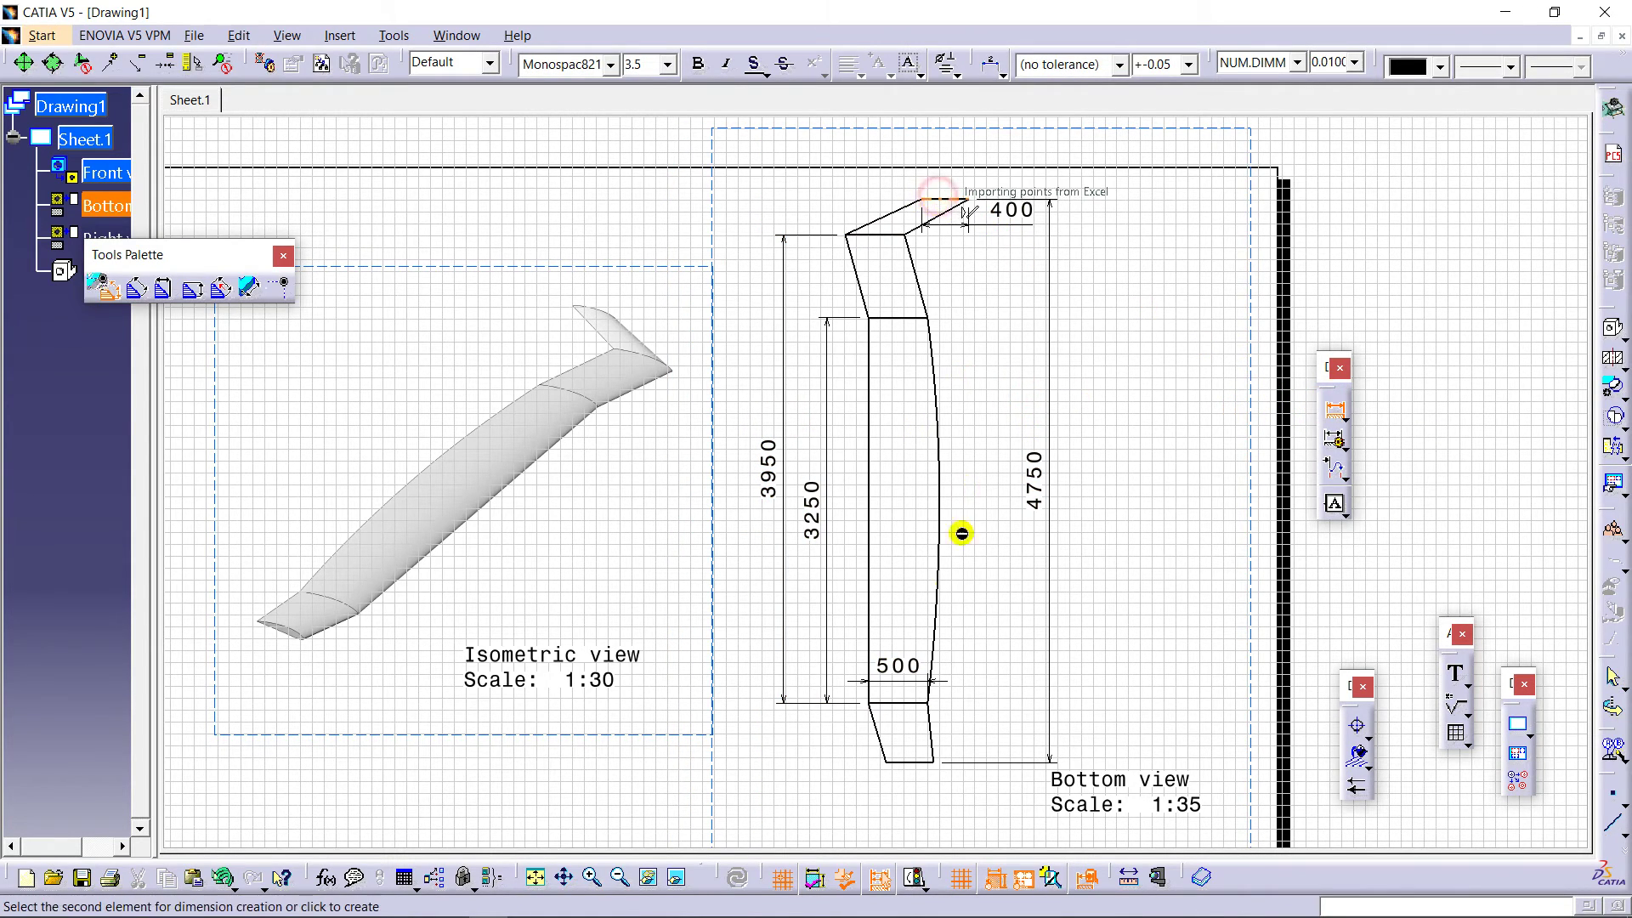
left_click(891, 703)
left_click(745, 599)
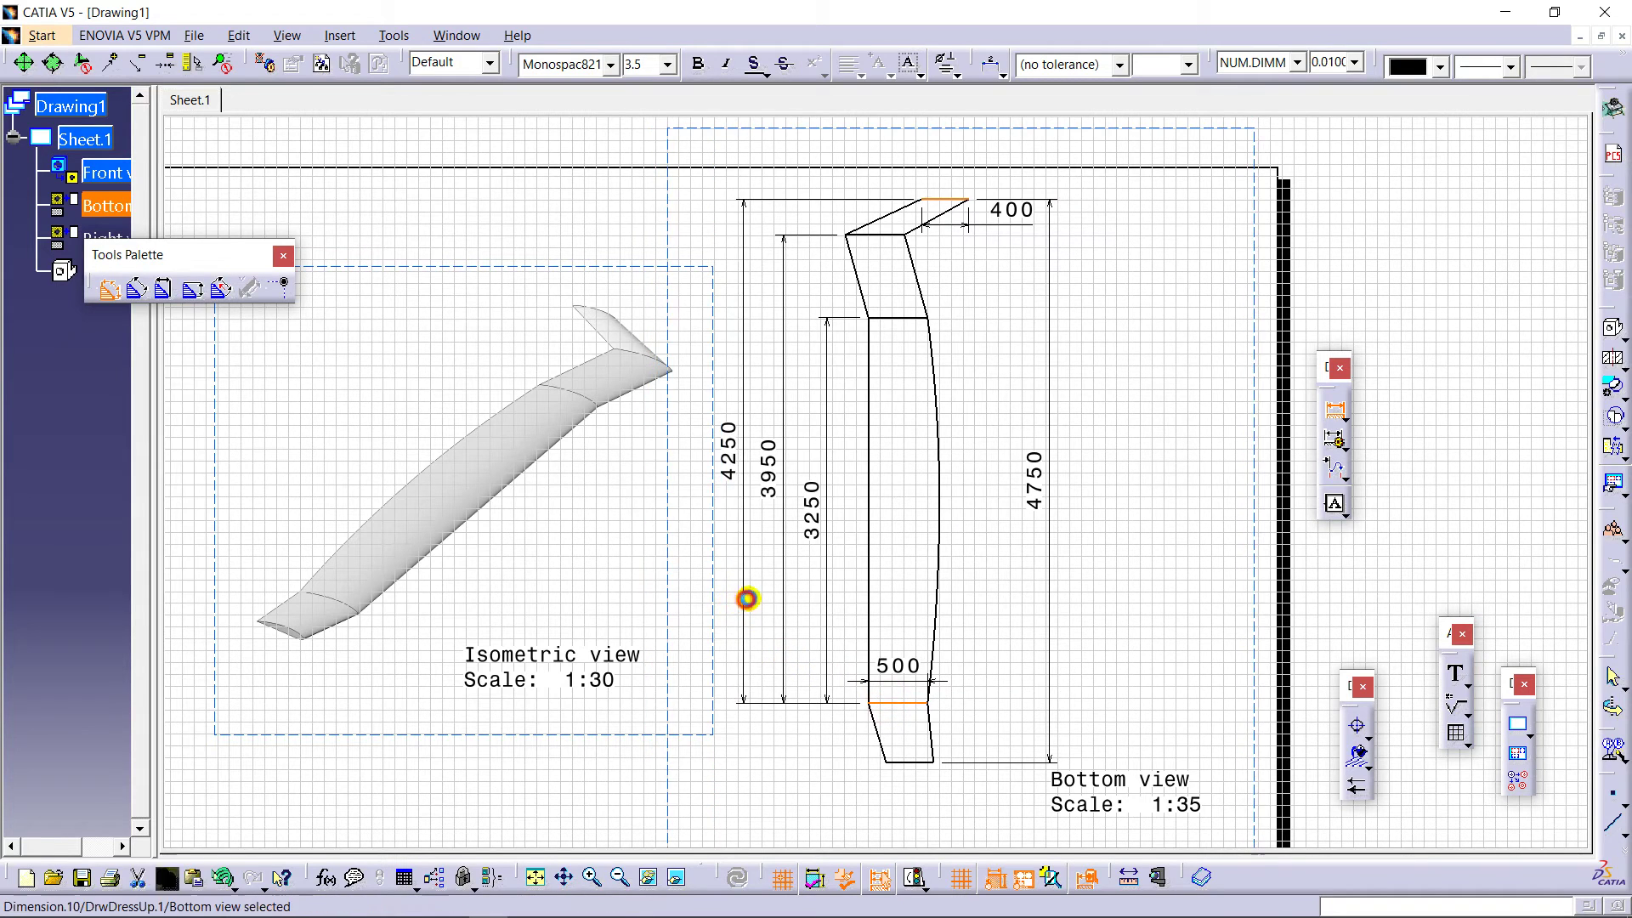
left_click(1010, 629)
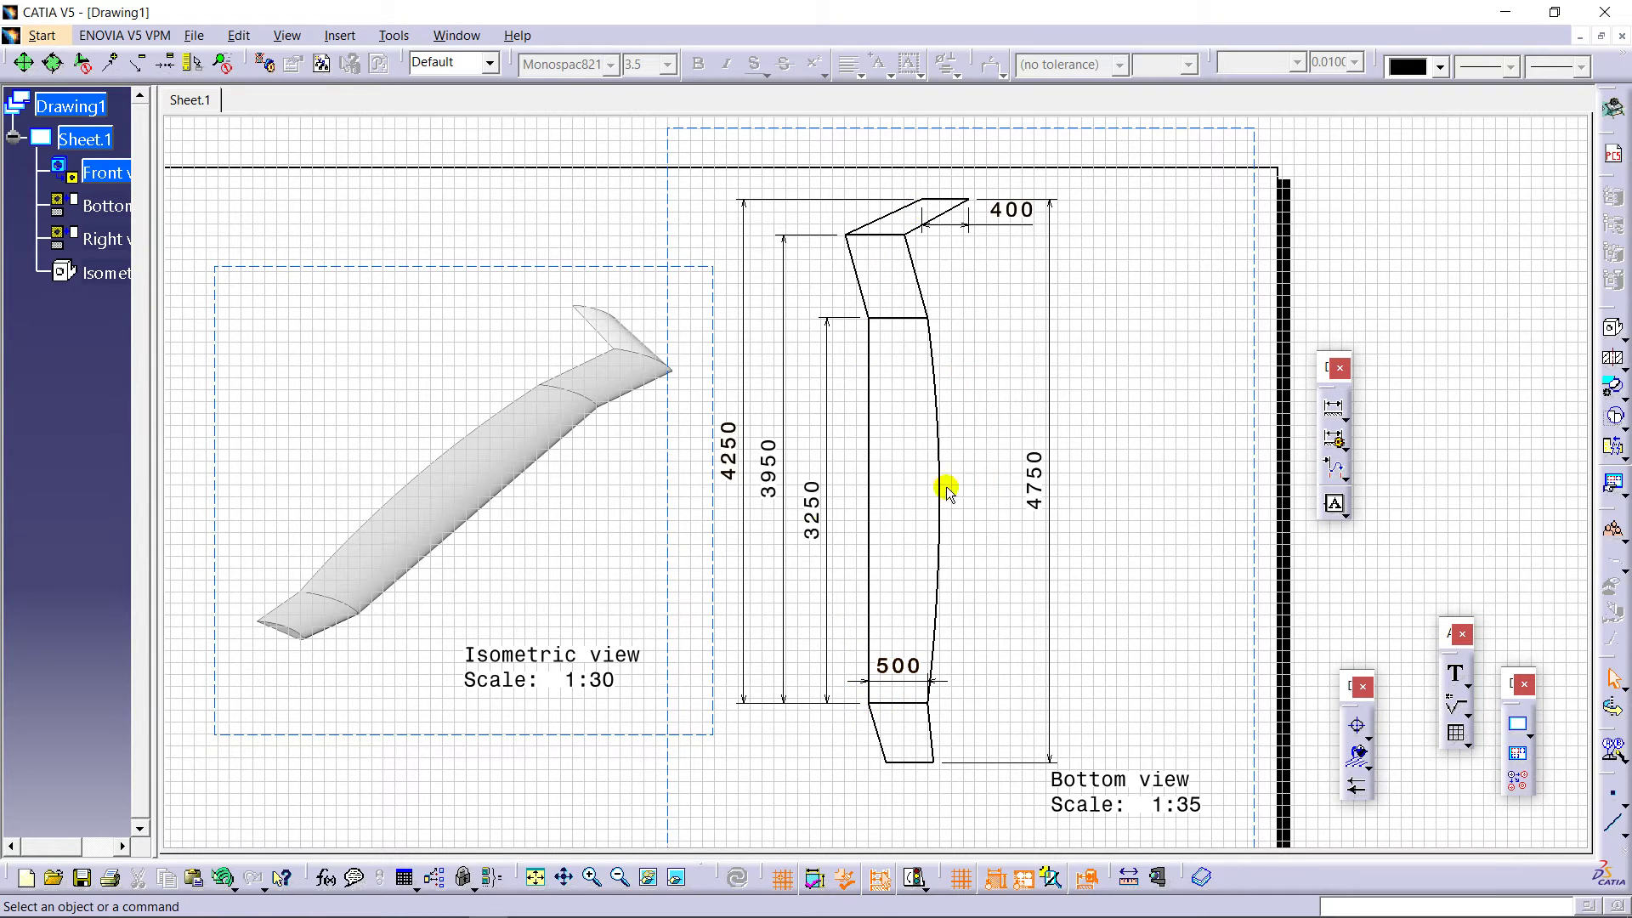
Step: Add a 4750 length dimension beneath the Right view's blade line
scroll(706, 539, "down", 2)
middle_click_drag(958, 714, 936, 556)
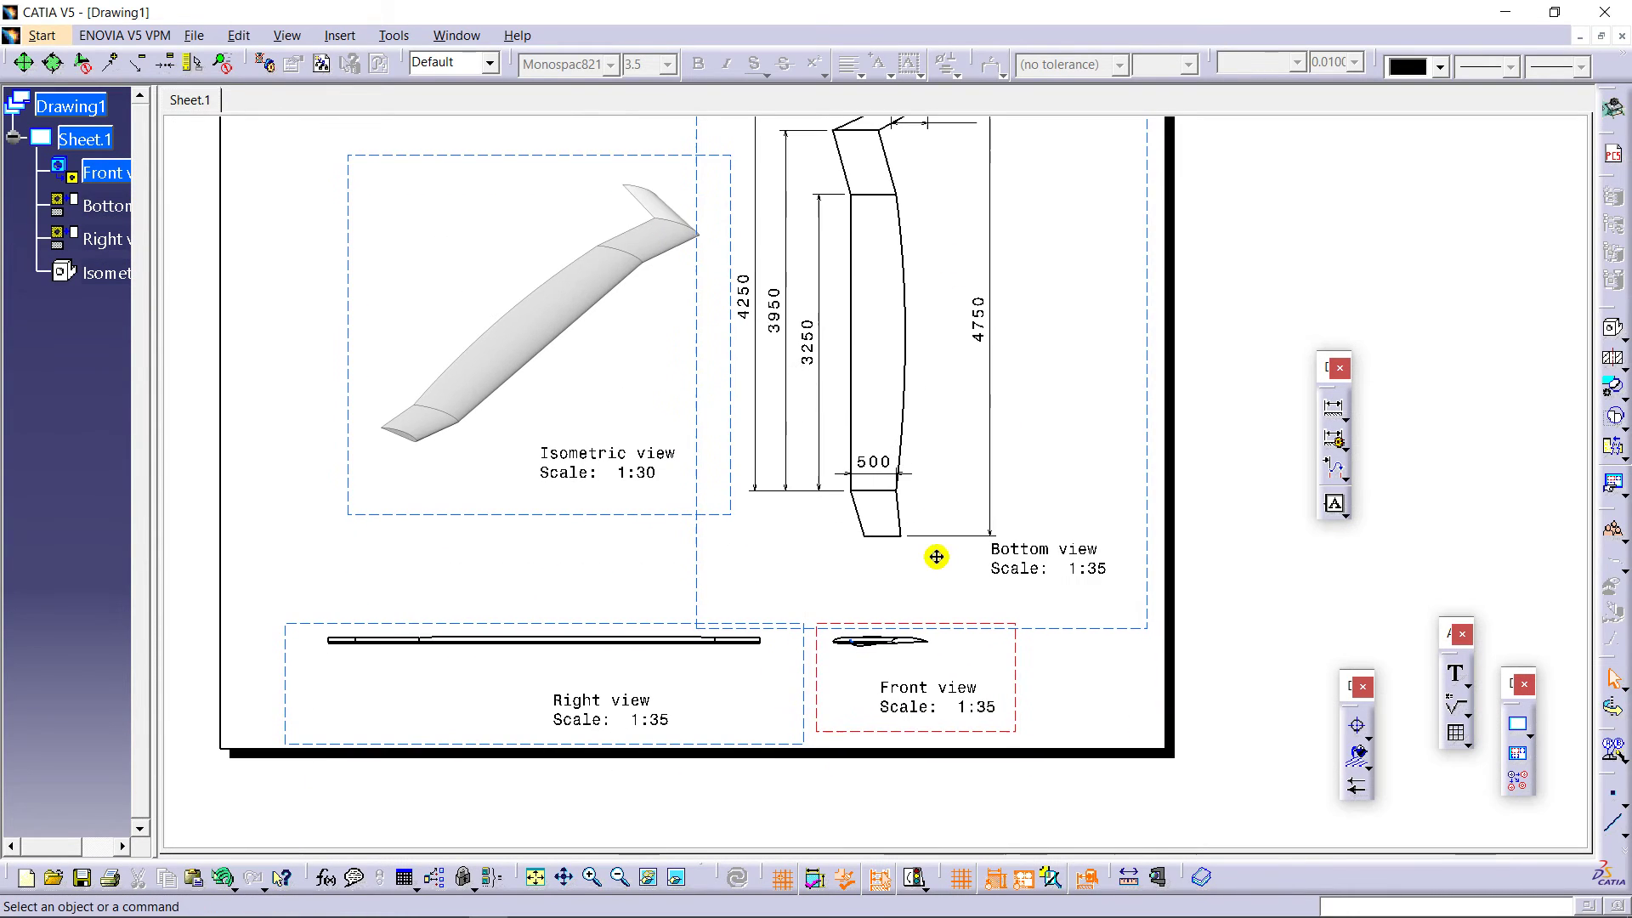
scroll(842, 773, "up", 3)
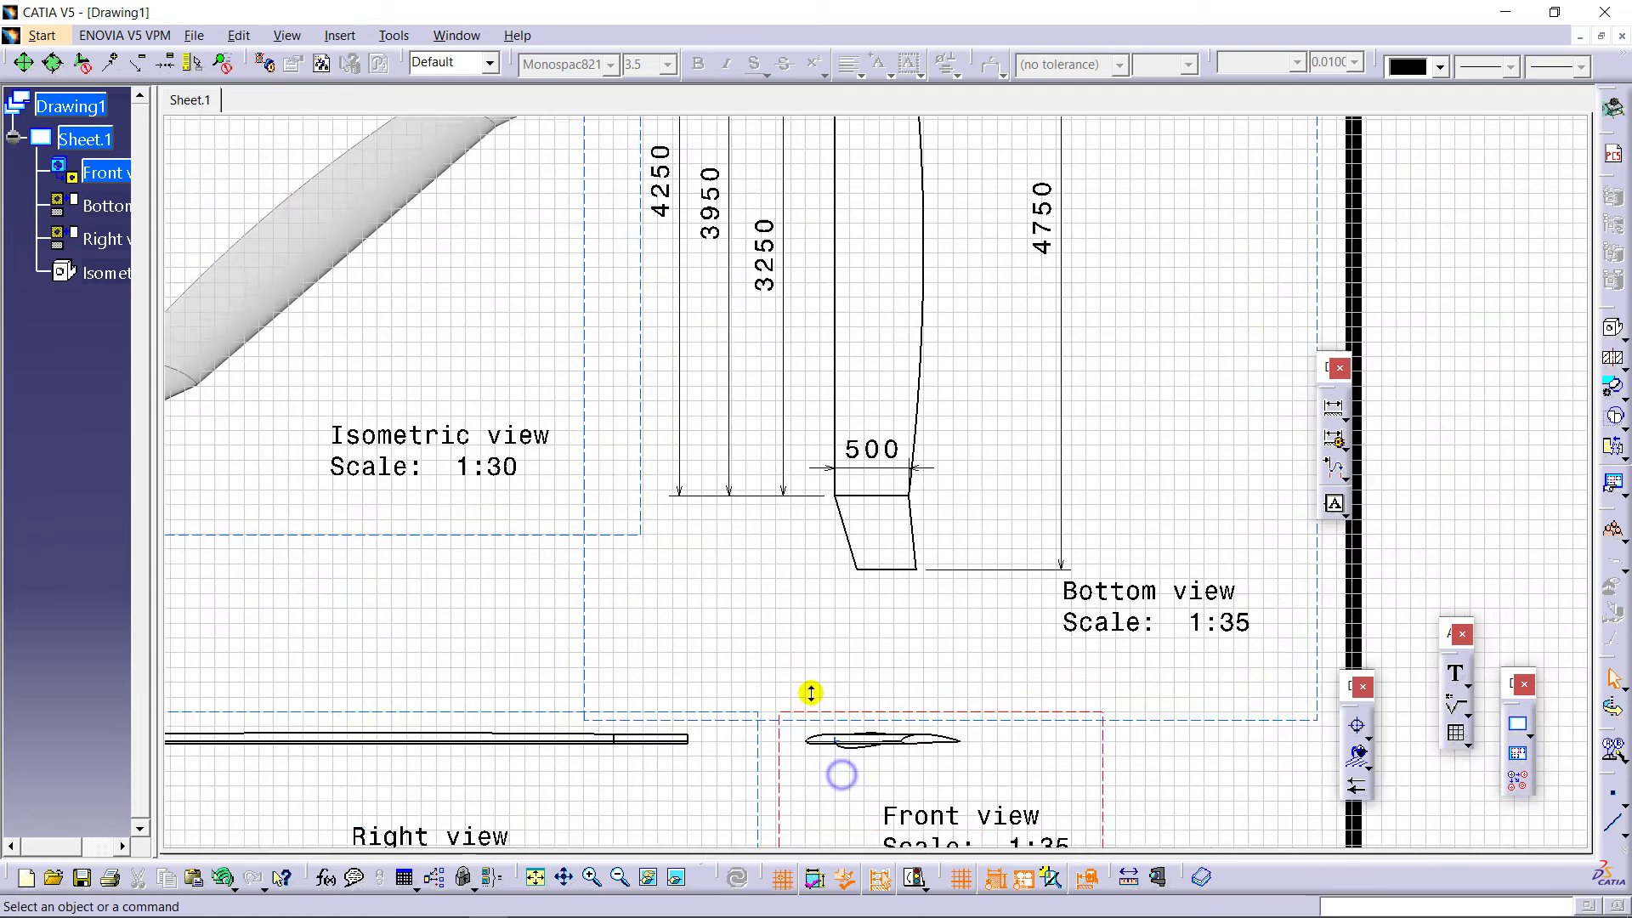
mouse_move(813, 690)
middle_mouse_down()
mouse_move(1156, 470)
mouse_move(1326, 431)
middle_mouse_up()
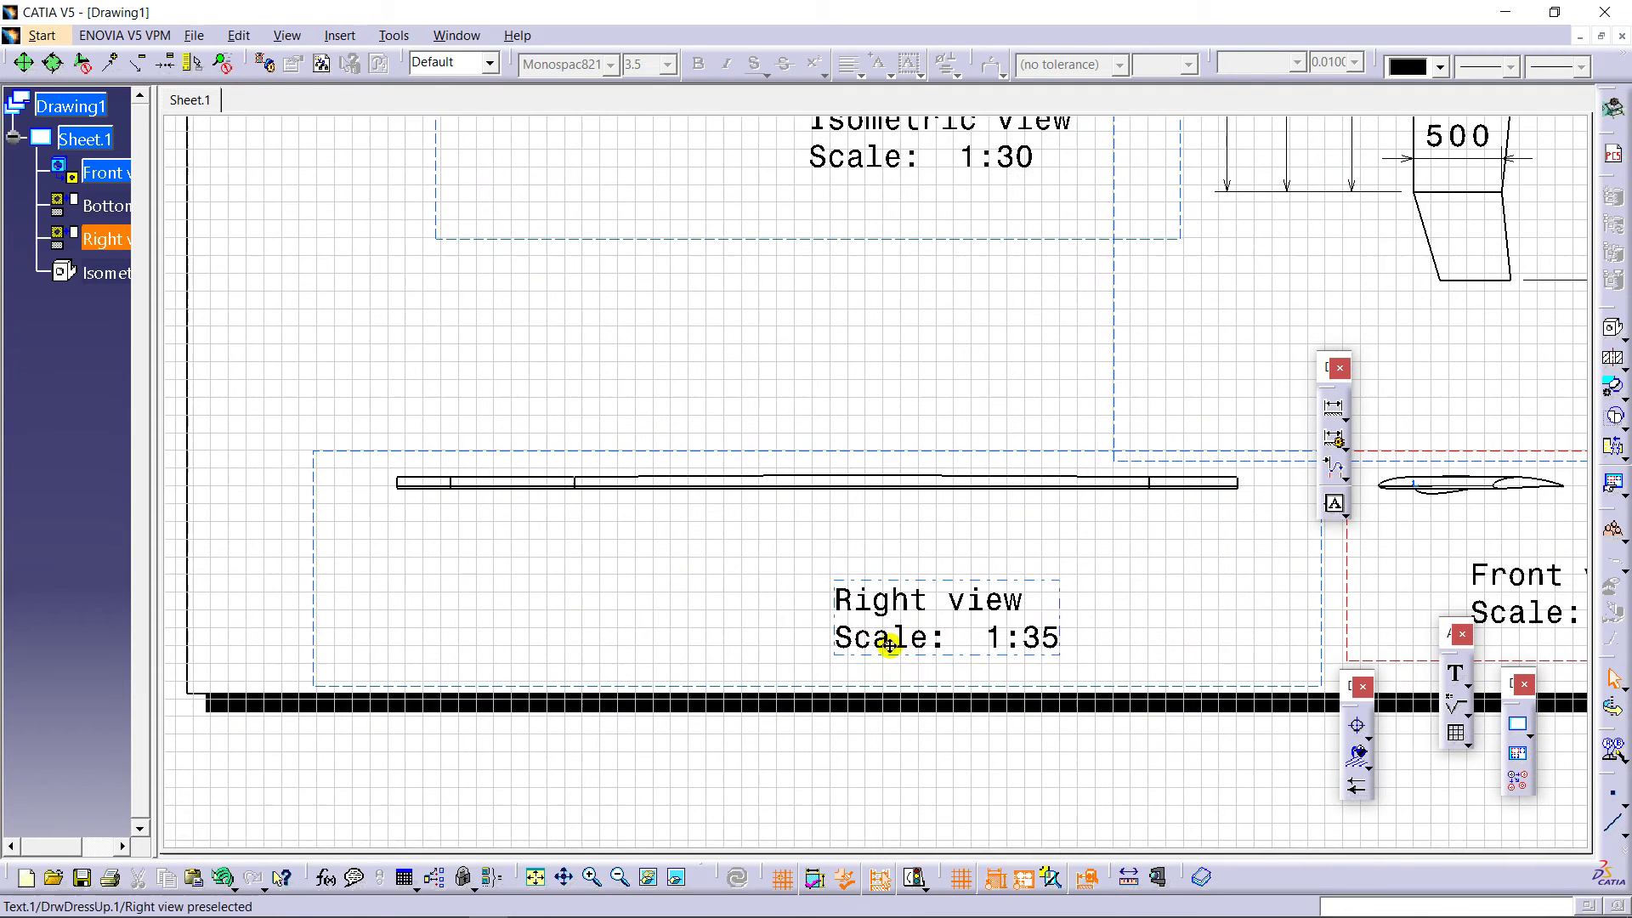
left_click(1333, 414)
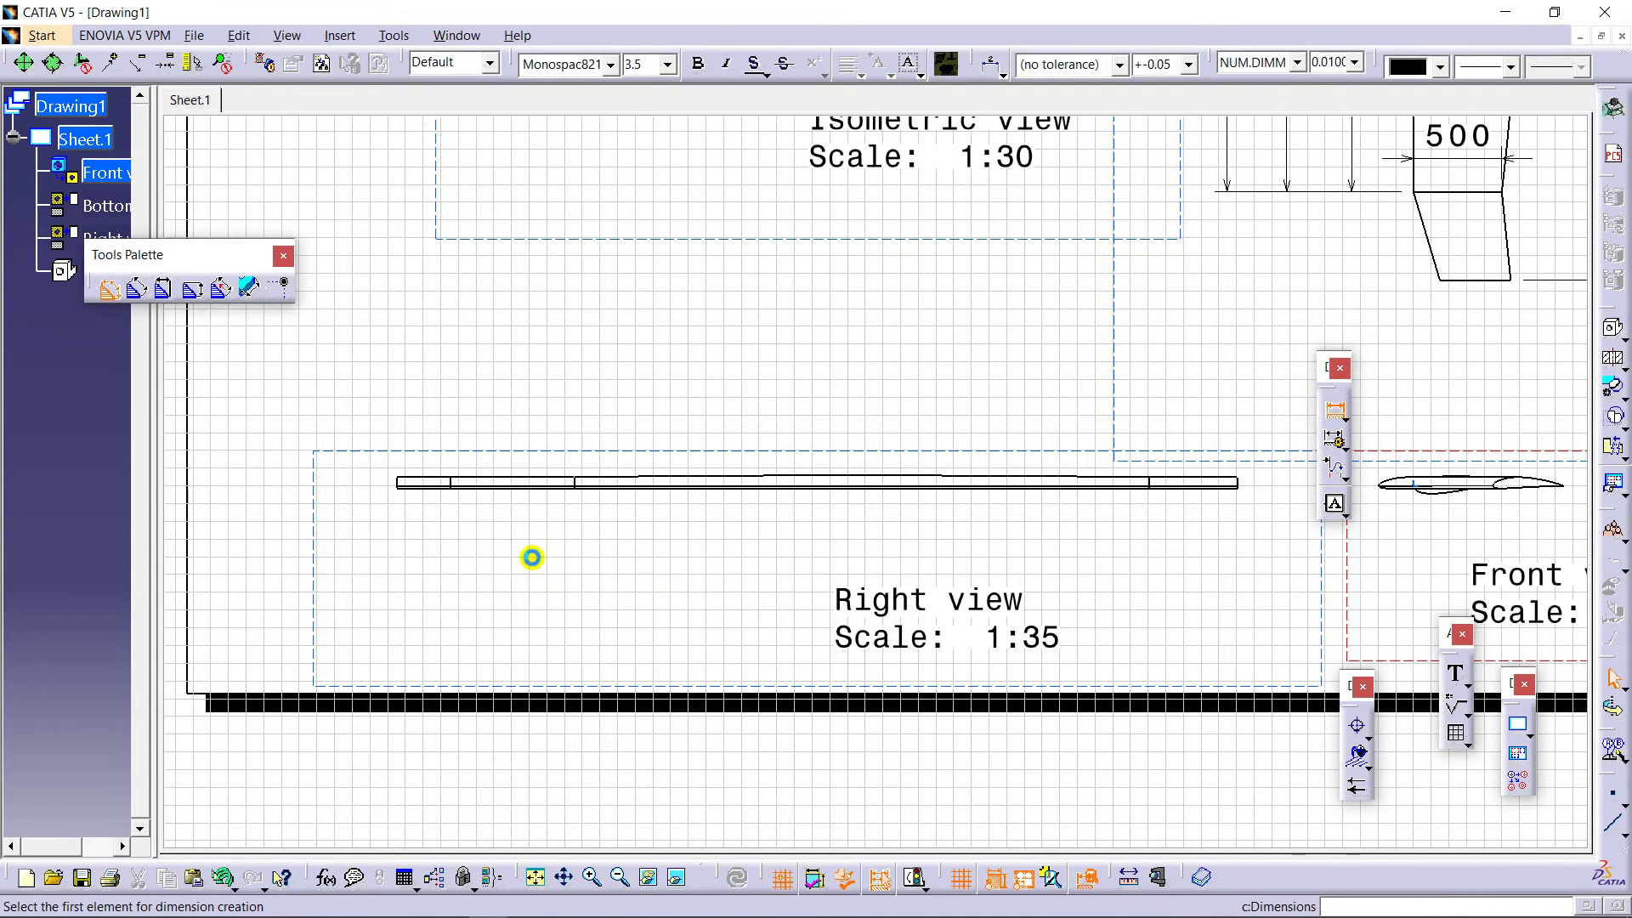
left_click(399, 481)
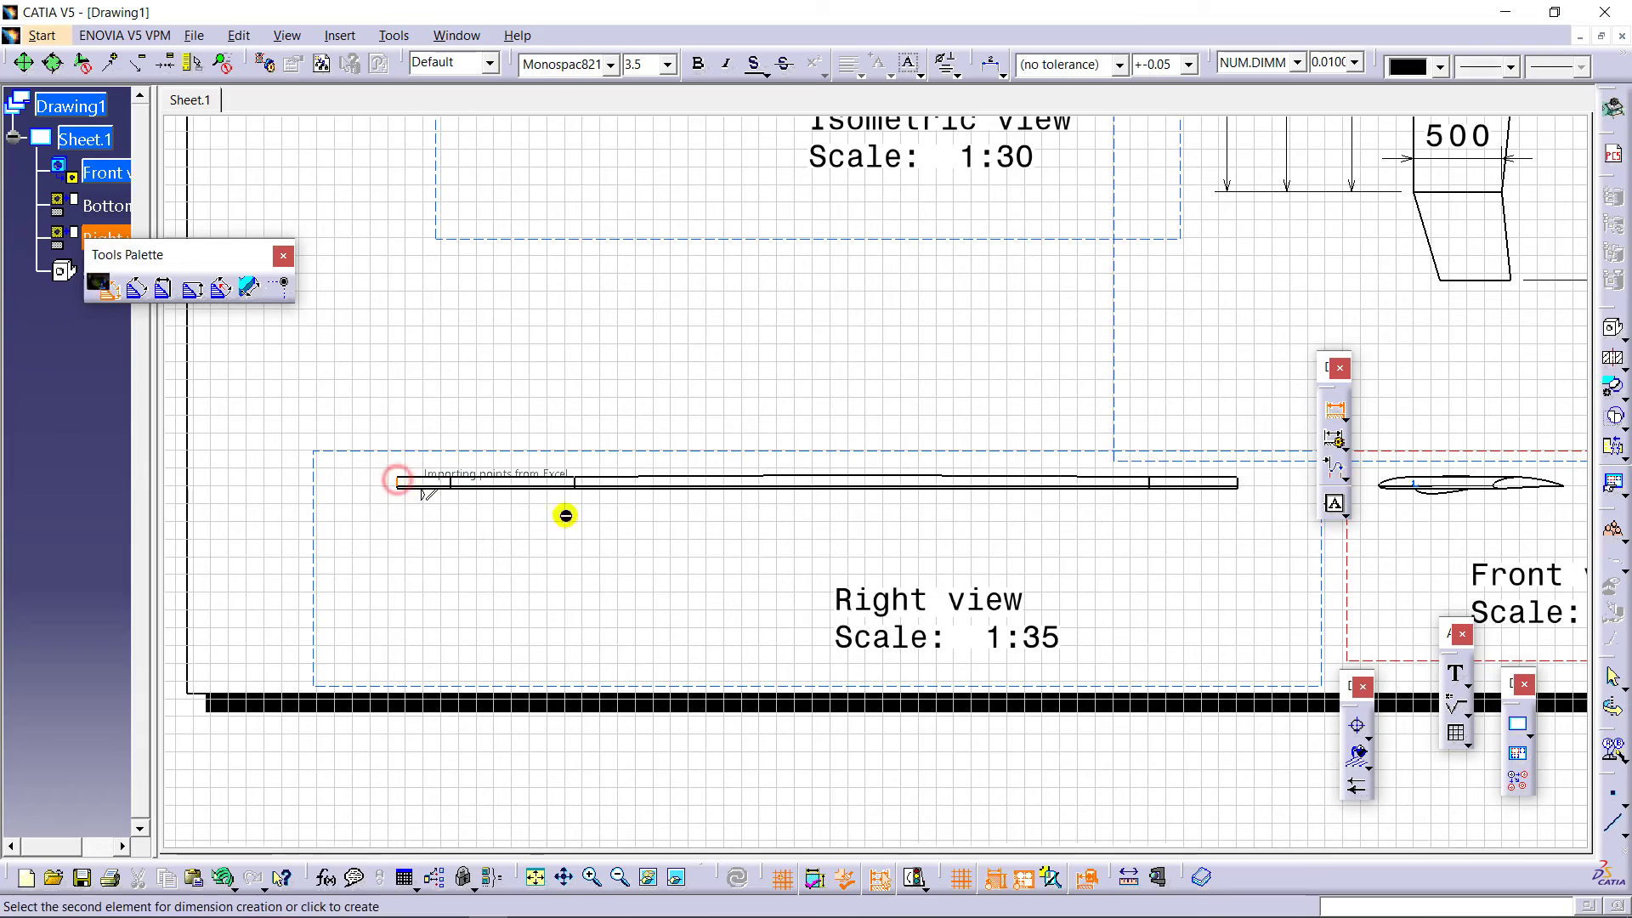
left_click(1234, 483)
left_click(1082, 540)
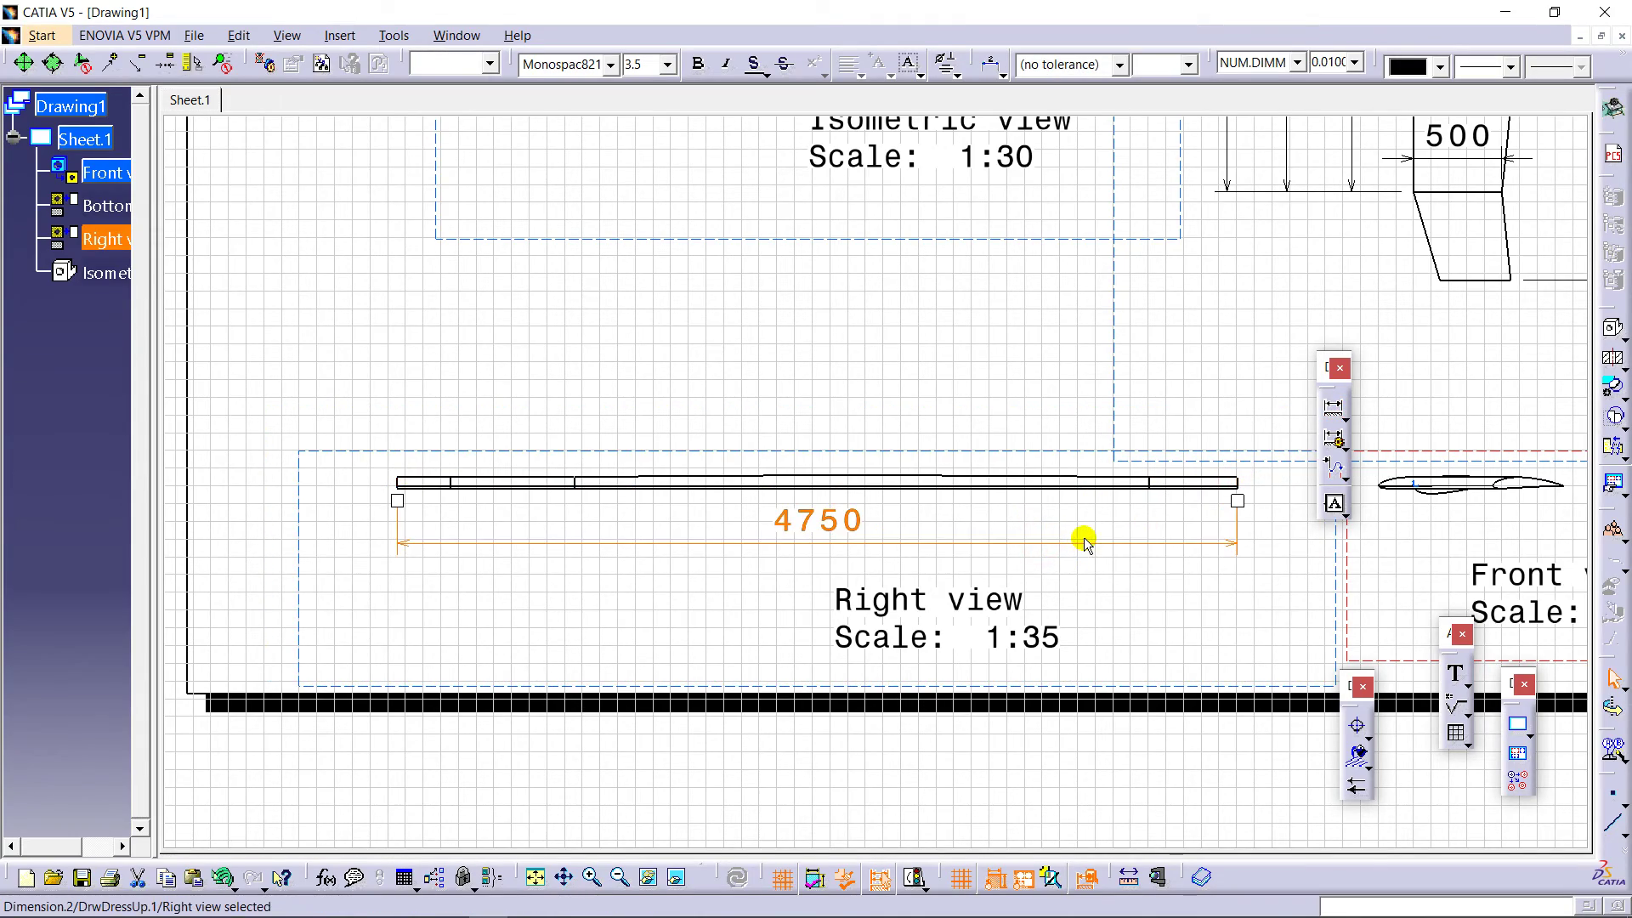
mouse_move(1084, 541)
middle_mouse_down()
mouse_move(915, 594)
mouse_move(812, 480)
mouse_move(955, 620)
mouse_move(973, 594)
mouse_move(958, 532)
middle_mouse_up()
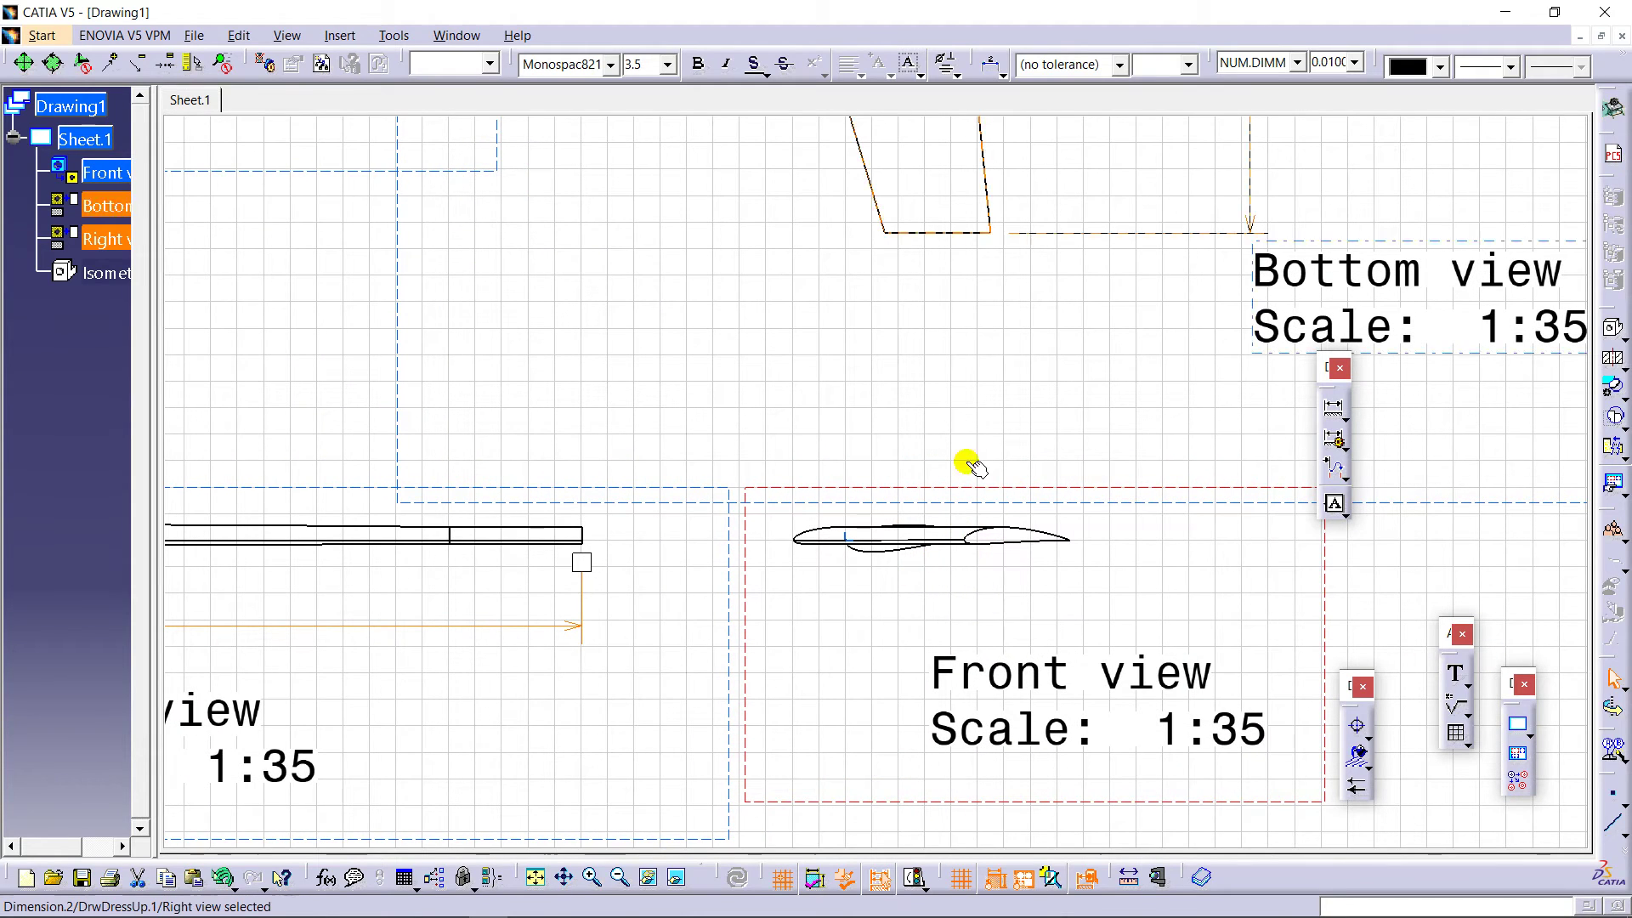
mouse_move(933, 429)
middle_mouse_down()
mouse_move(926, 409)
mouse_move(870, 663)
mouse_move(772, 476)
mouse_move(796, 601)
middle_mouse_up()
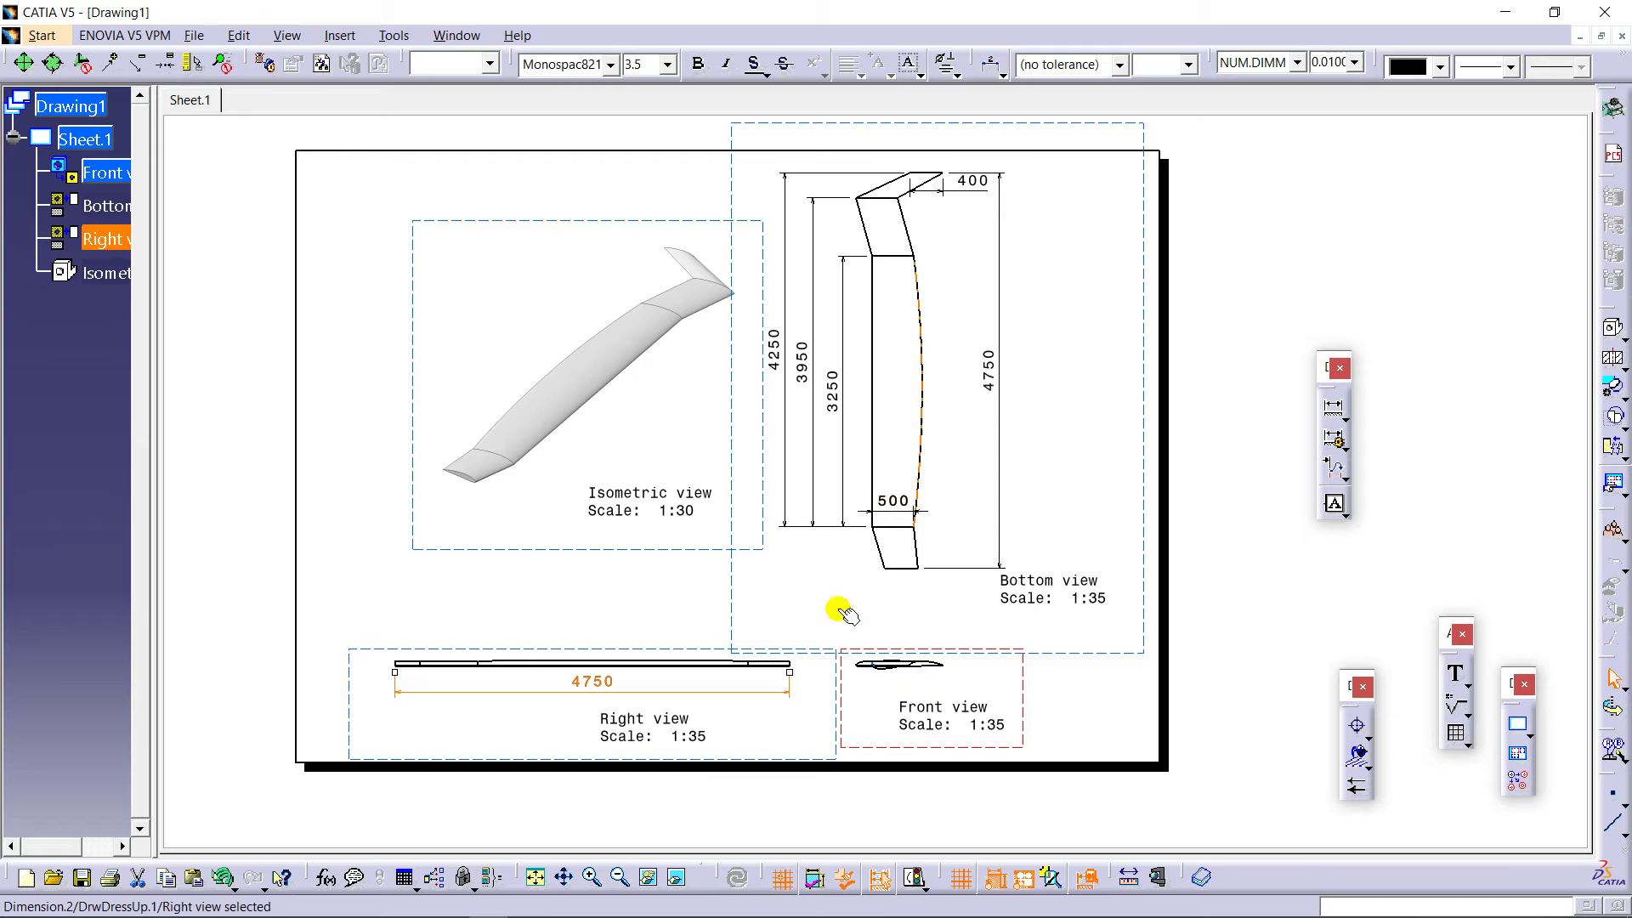
mouse_move(927, 483)
middle_mouse_down()
mouse_move(893, 473)
mouse_move(884, 532)
mouse_move(878, 492)
mouse_move(927, 484)
middle_mouse_up()
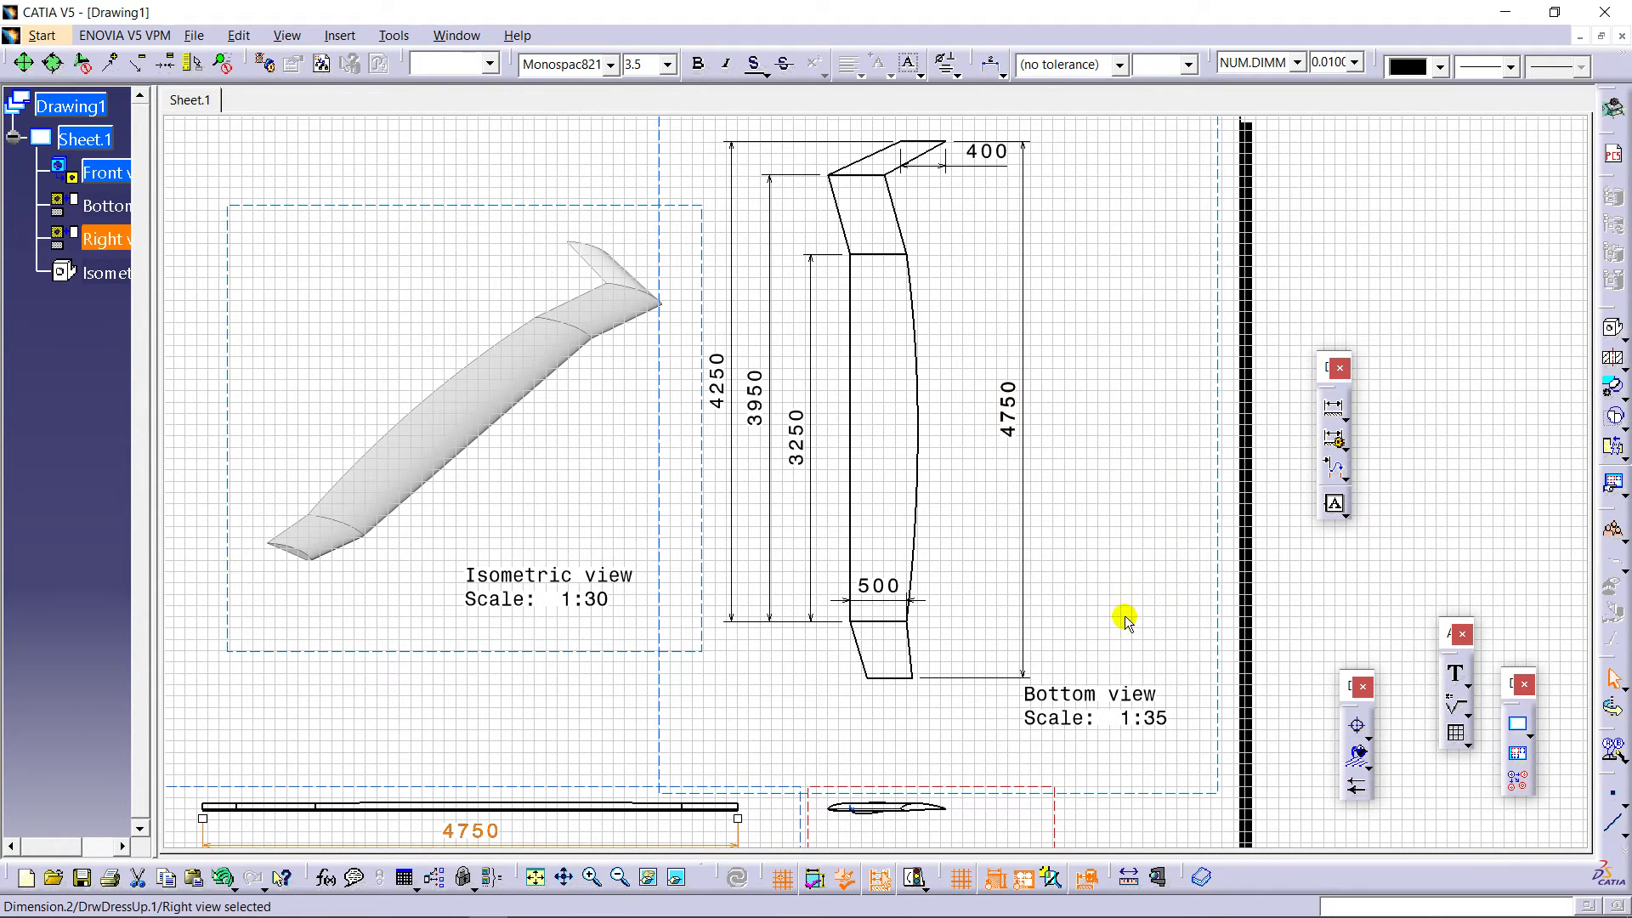
Step: Add a 103.26° angle dimension between the two slanted edges at the Bottom view's tip
left_click(1341, 418)
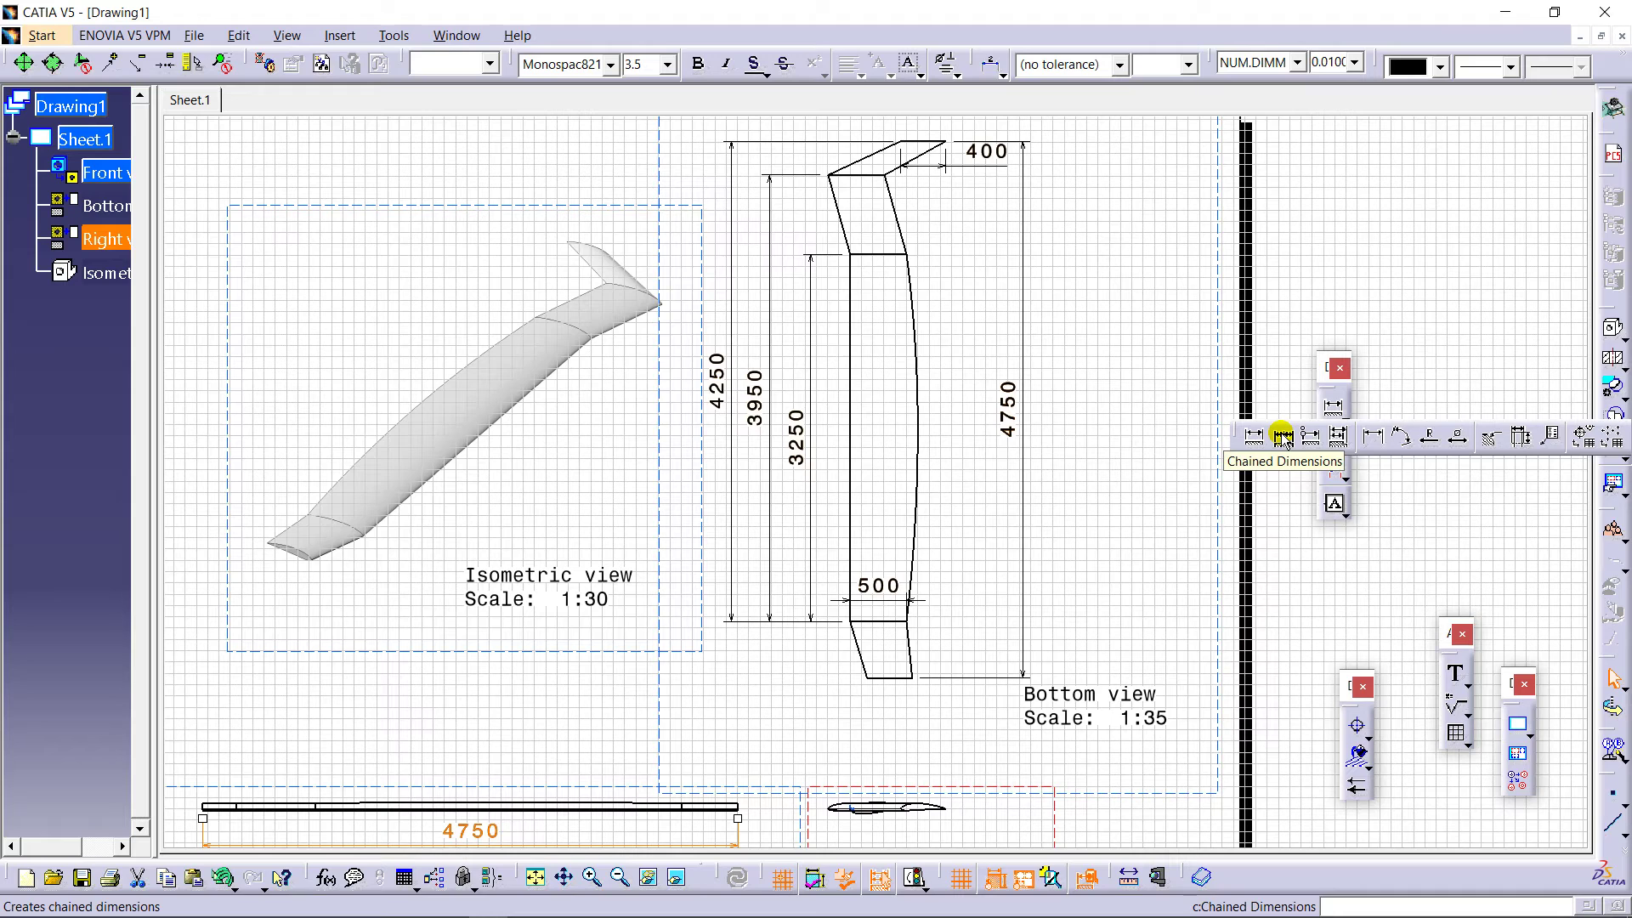
left_click(1404, 439)
middle_click_drag(876, 435, 866, 280)
left_click(708, 324)
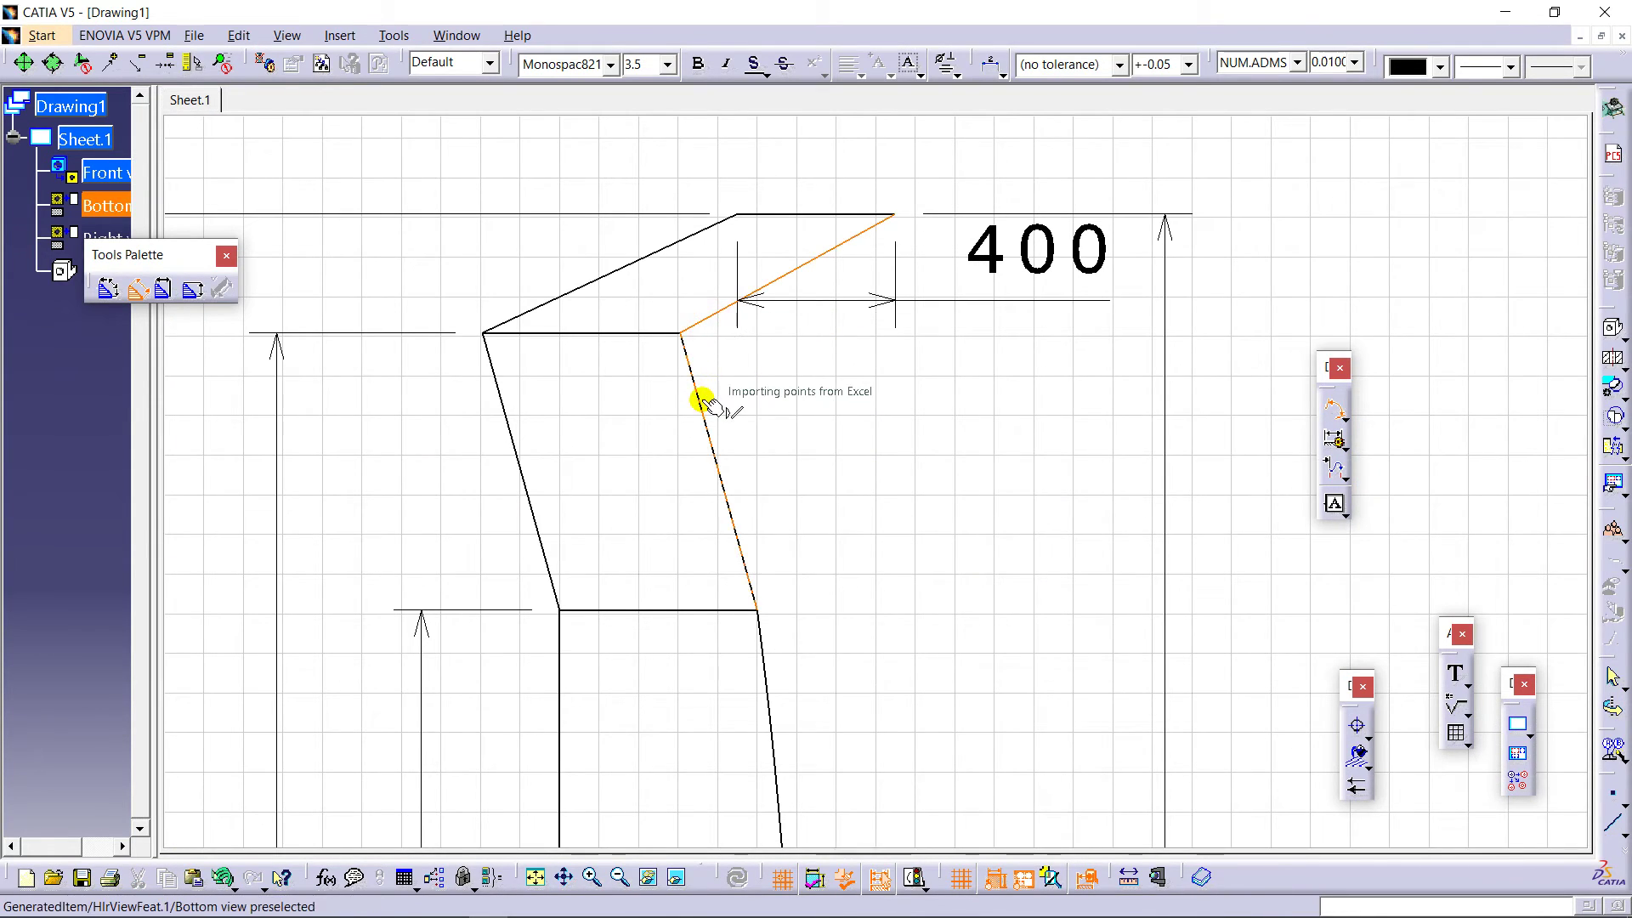
left_click(703, 400)
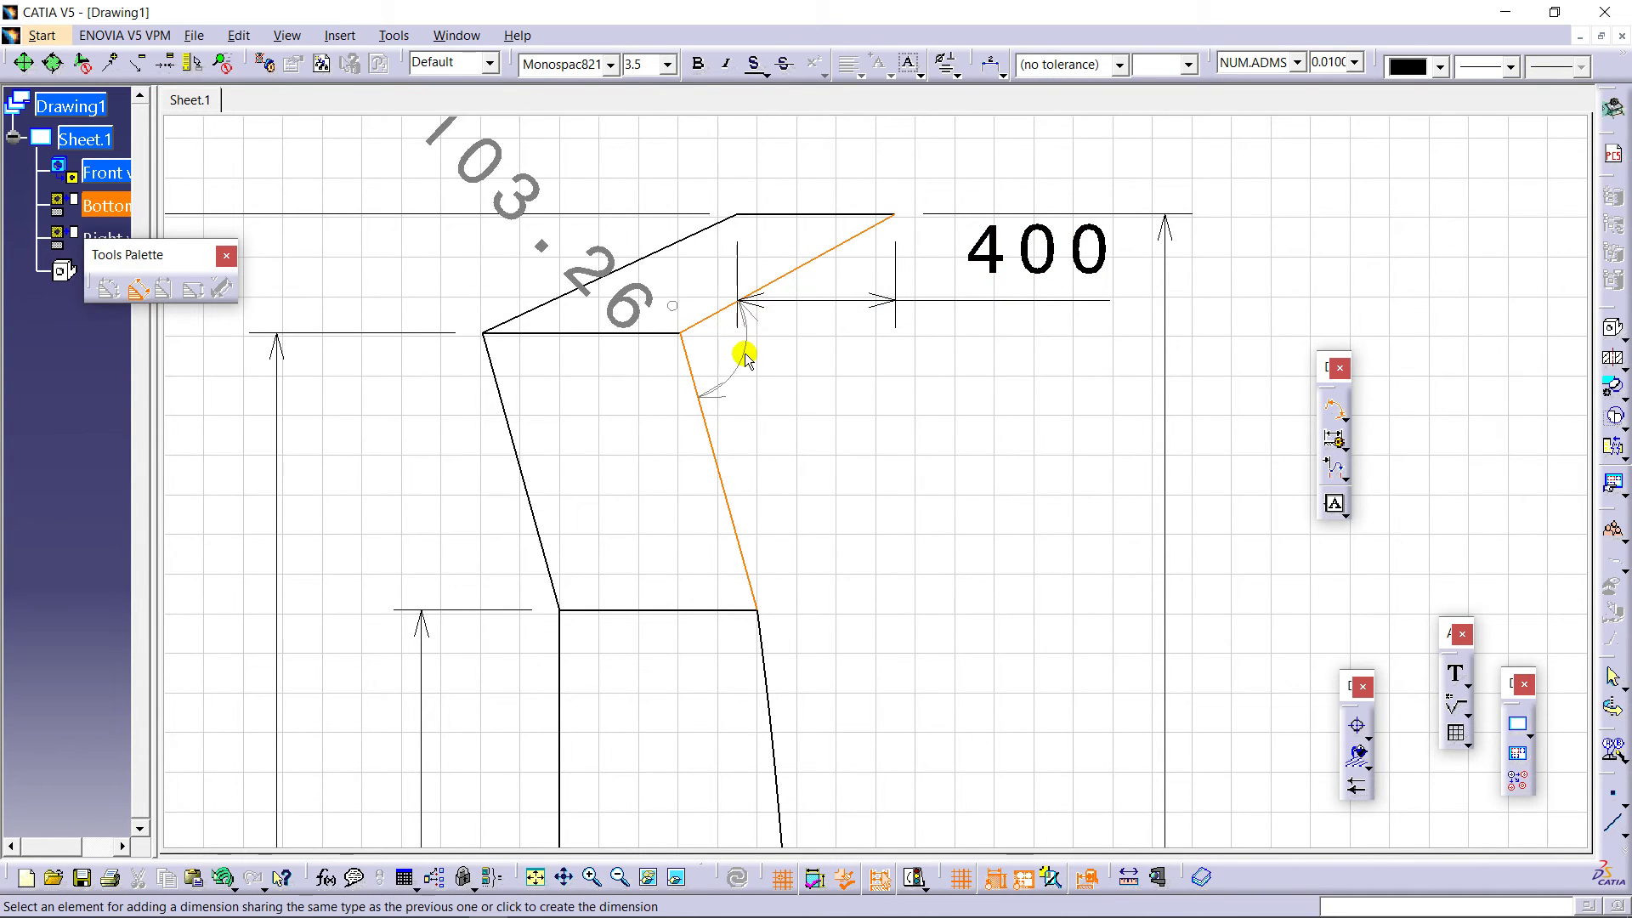
left_click(744, 357)
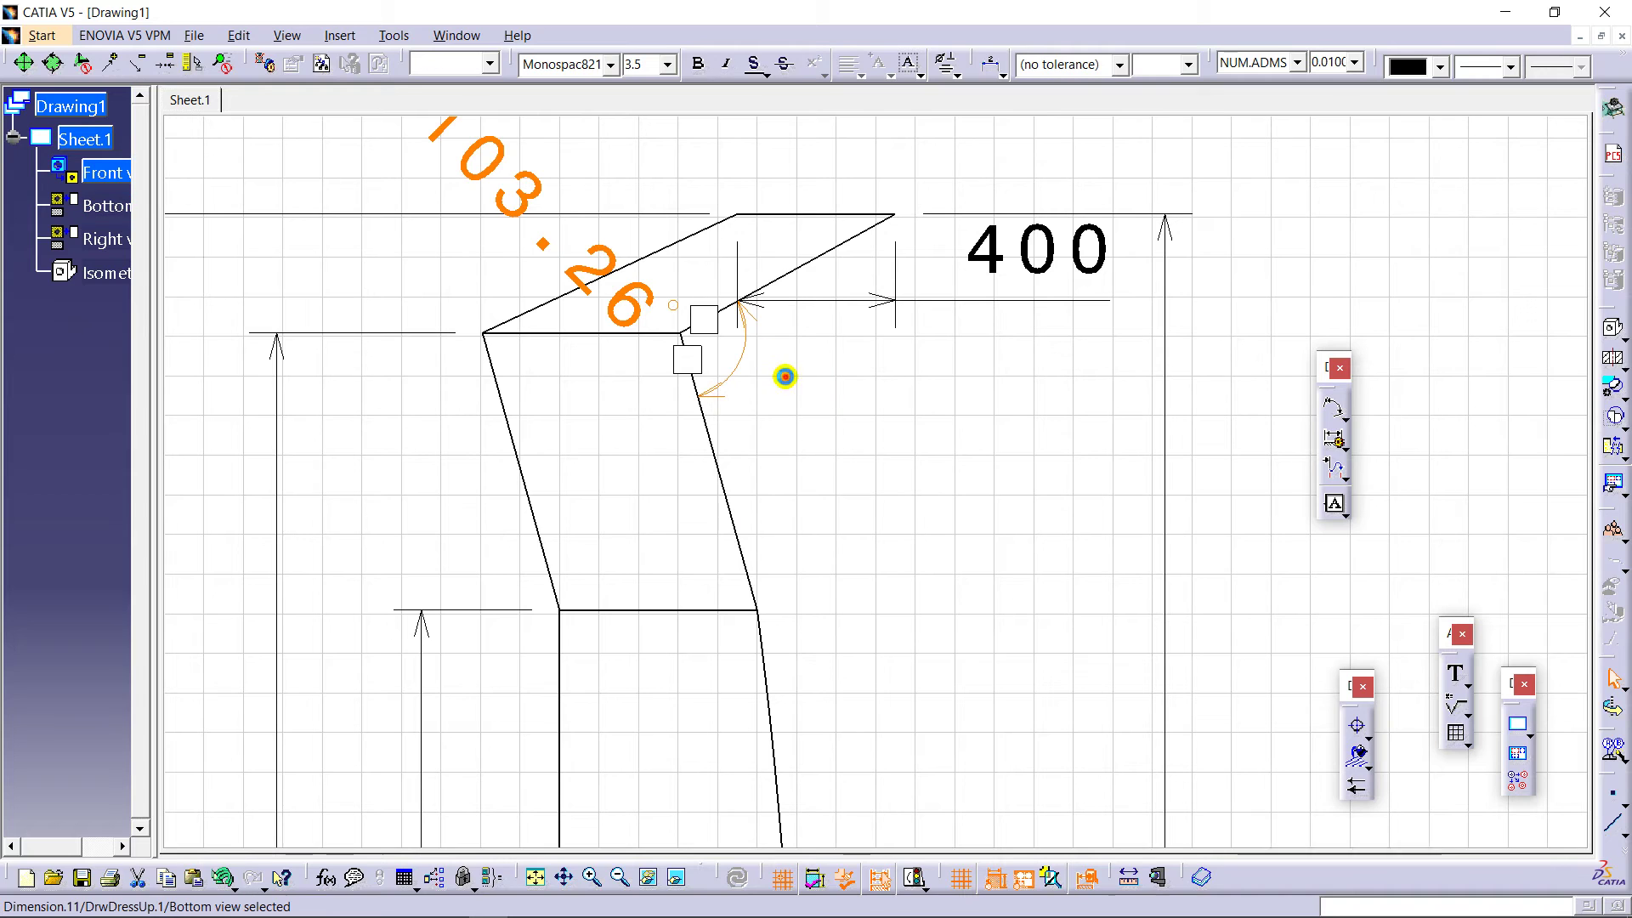
left_click(785, 377)
scroll(761, 469, "down", 3)
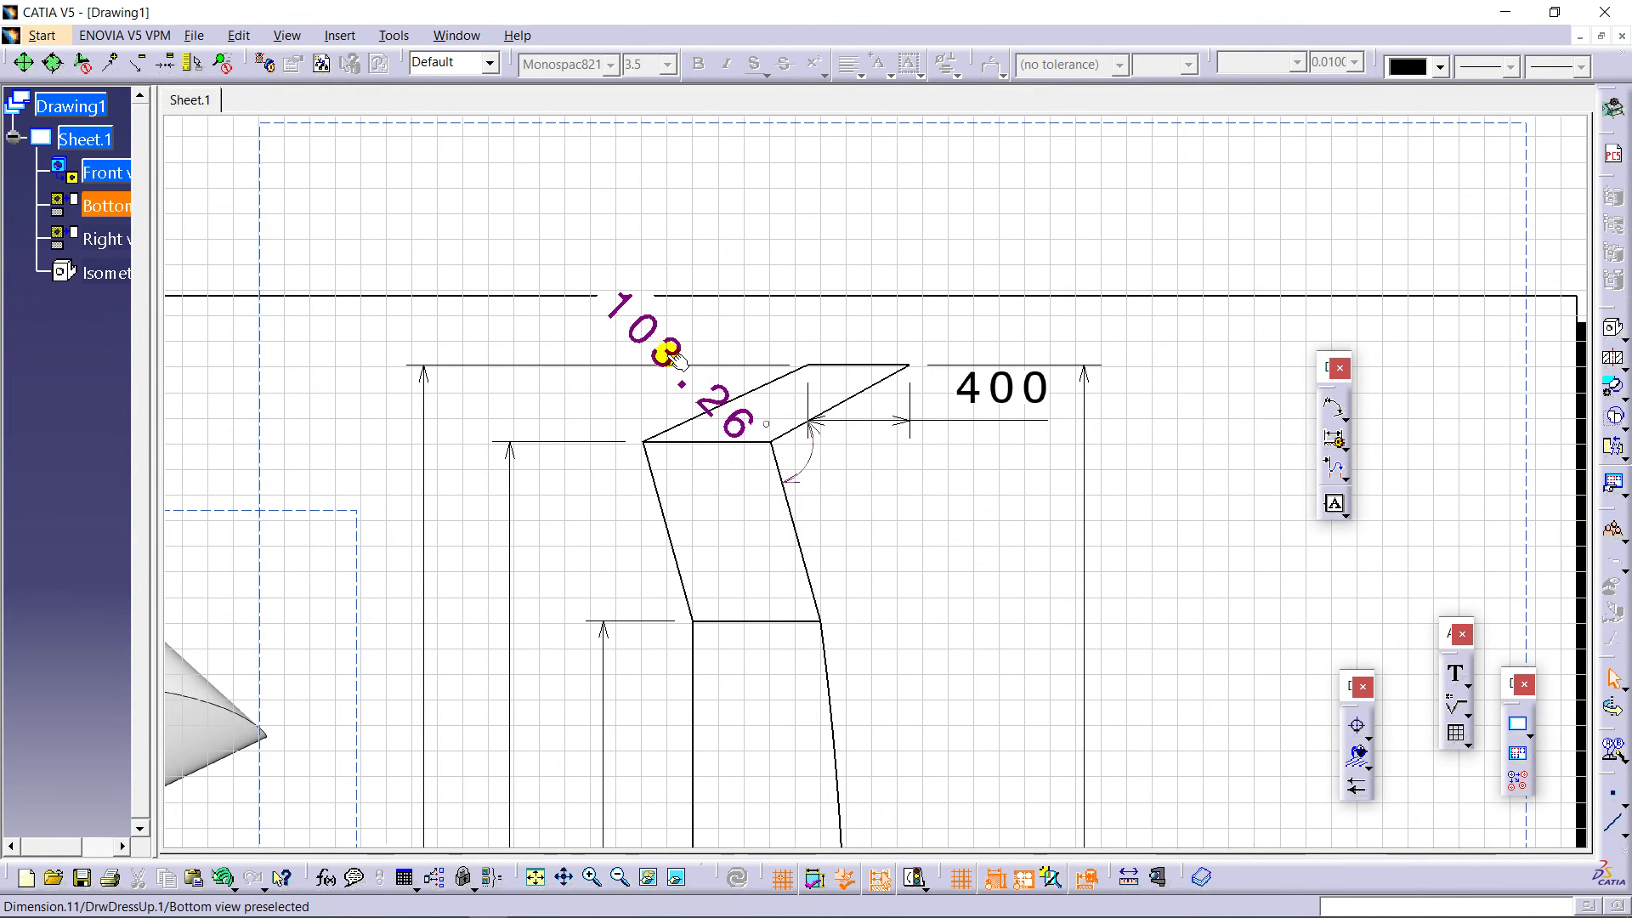
right_click(676, 357)
Step: Review the angle dimension's Value, Tolerance, Dimension Line, Extension Line and Text property tabs
left_click(739, 456)
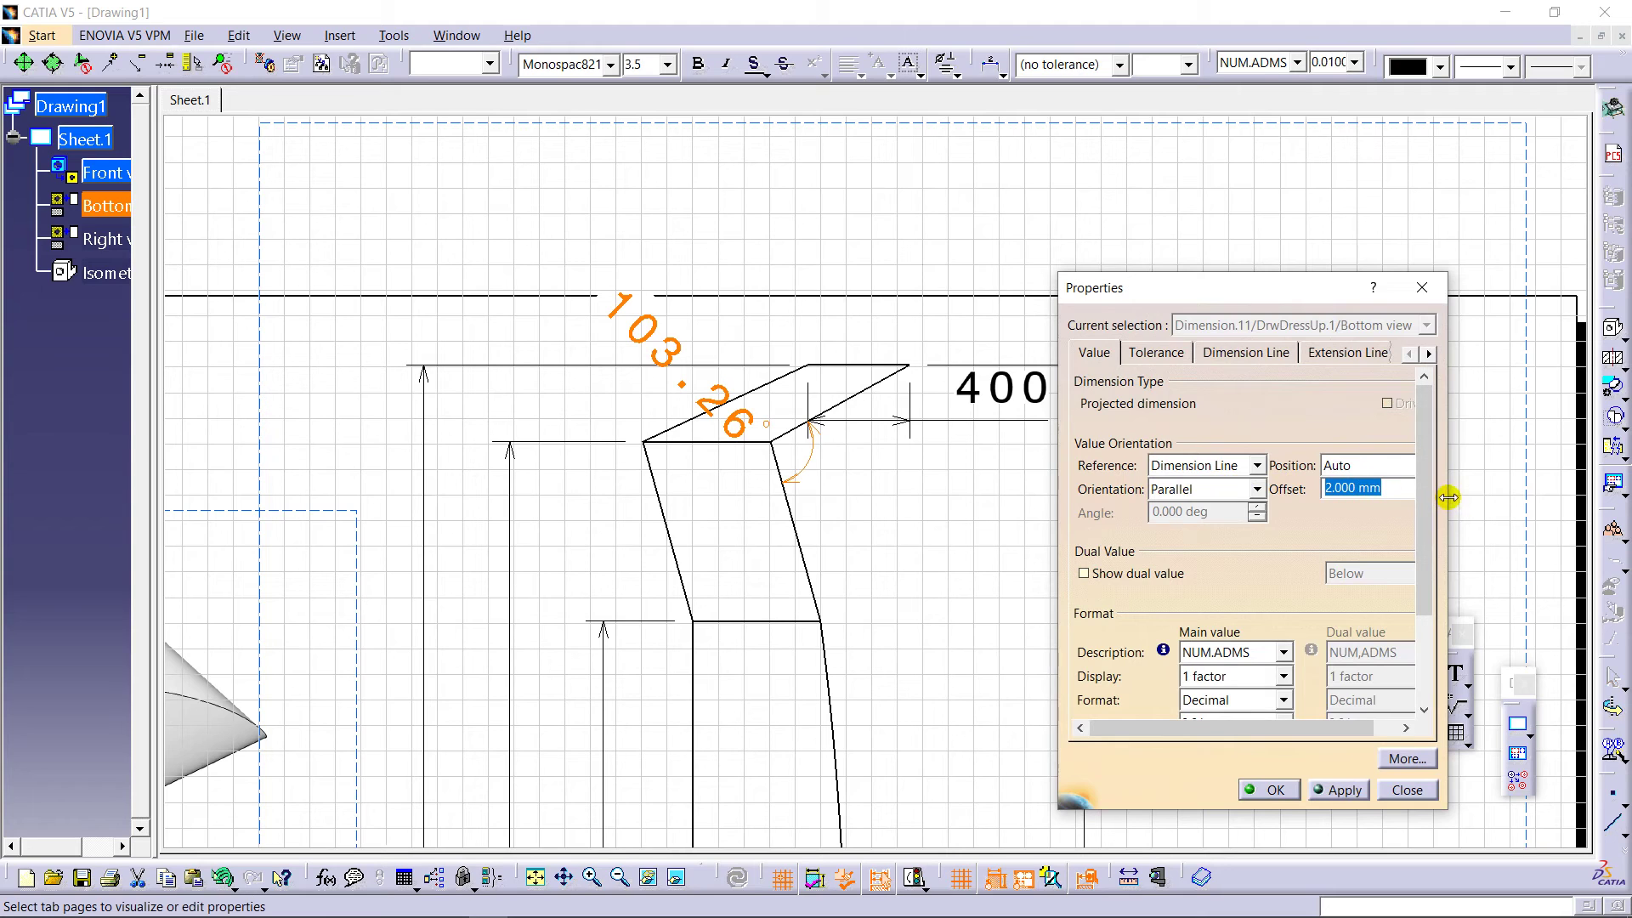
left_click_drag(1449, 497, 1614, 494)
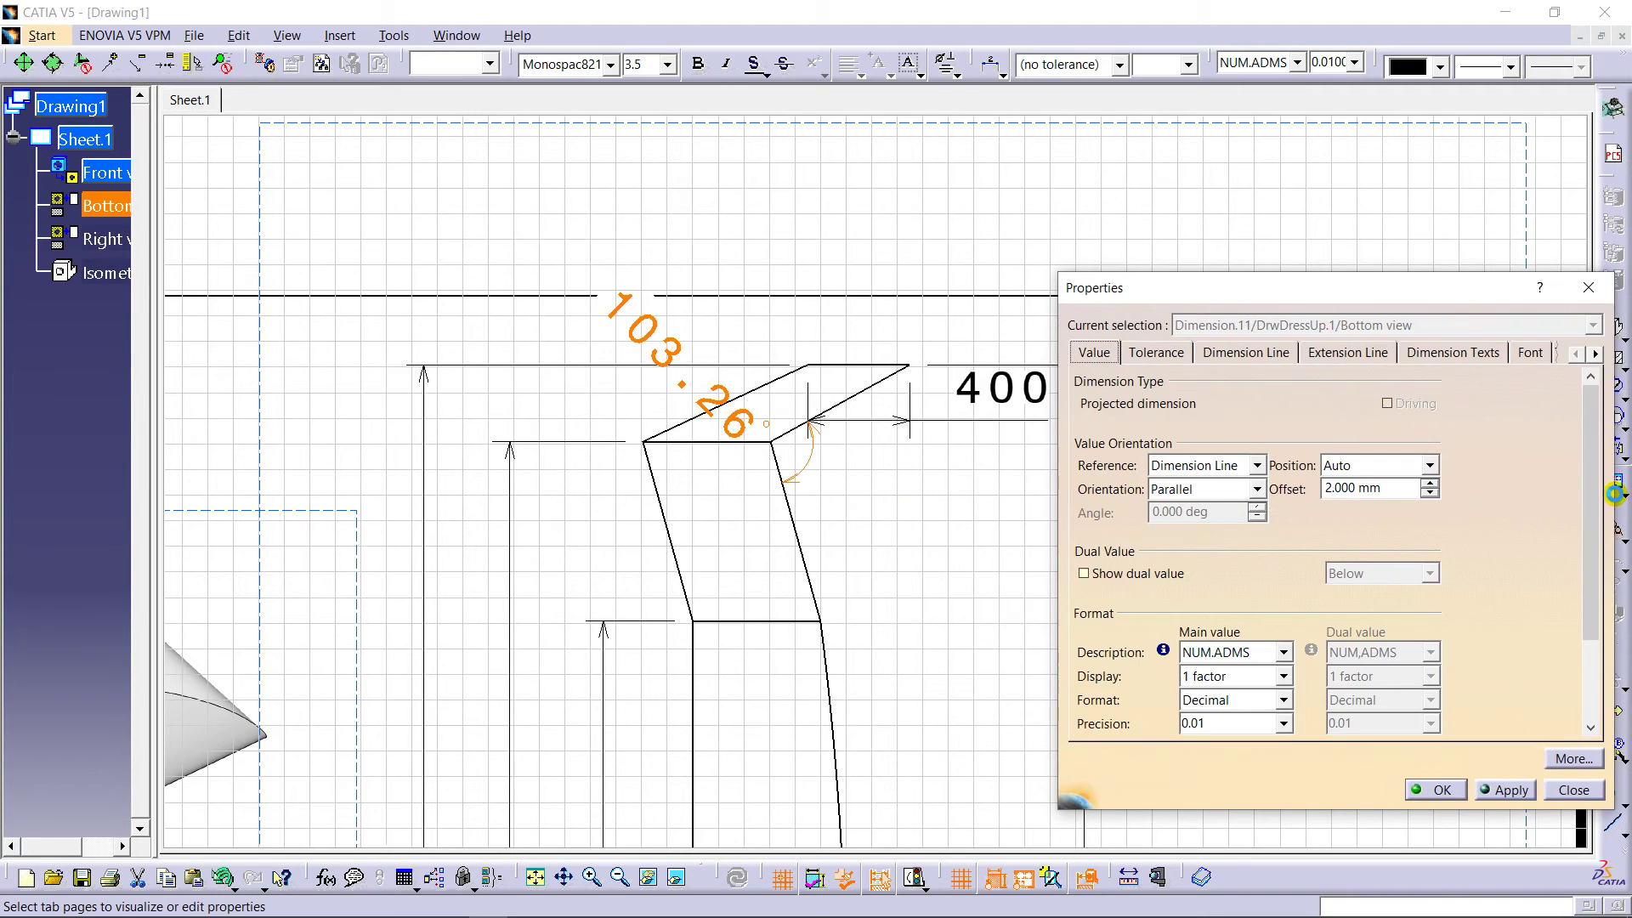
left_click(1477, 354)
left_click(1386, 359)
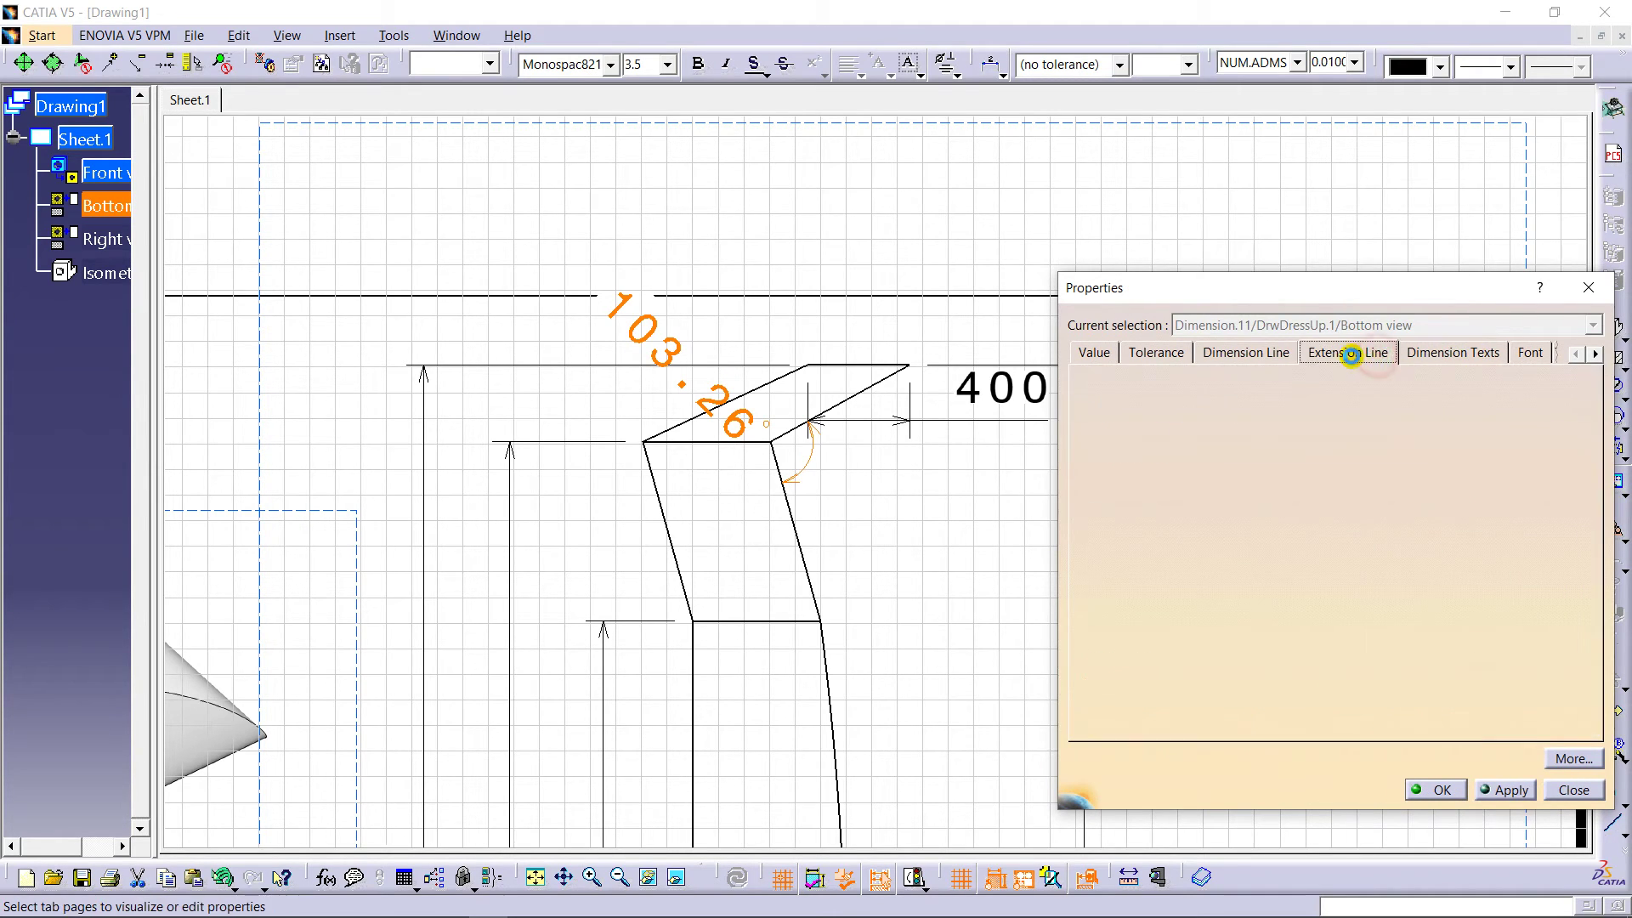
left_click(1271, 361)
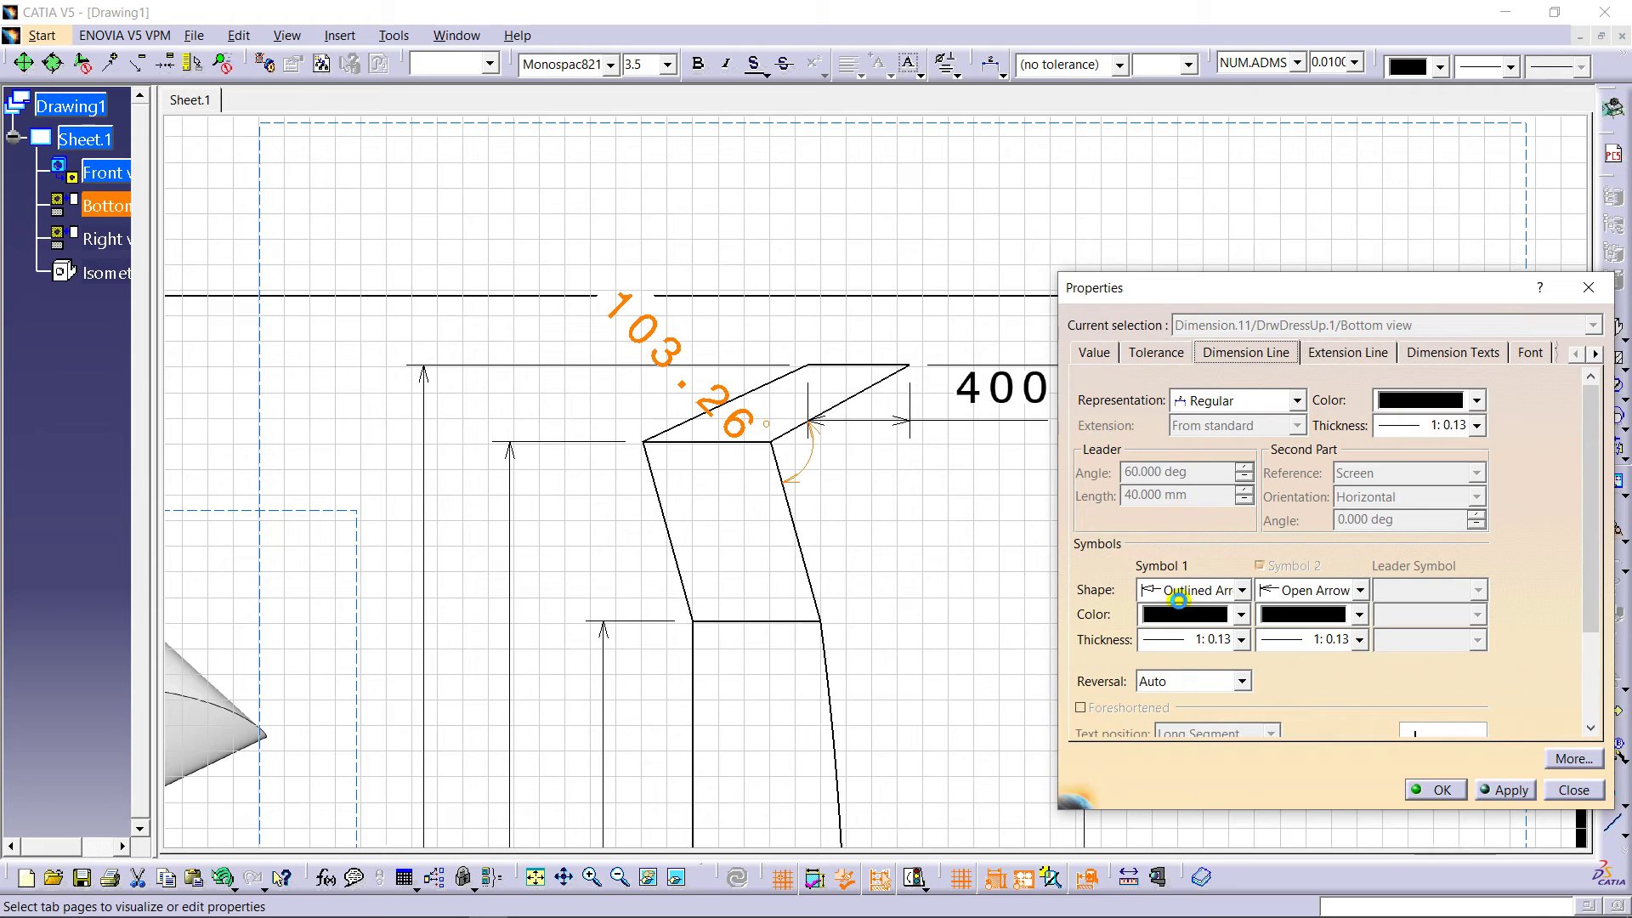
left_click(1182, 361)
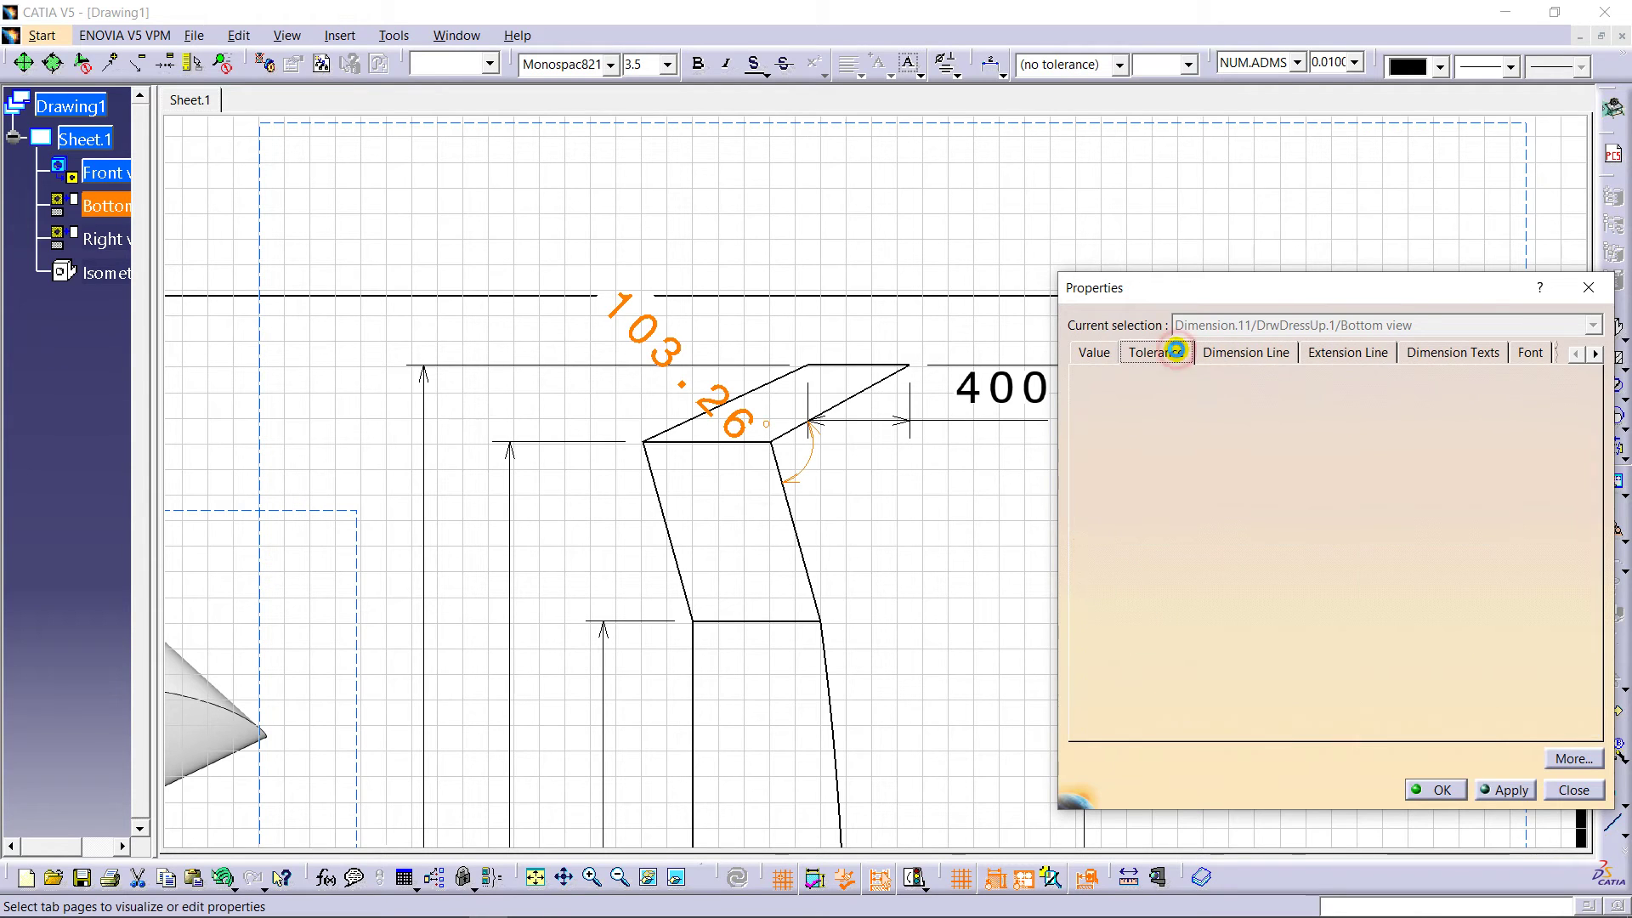
left_click(1115, 357)
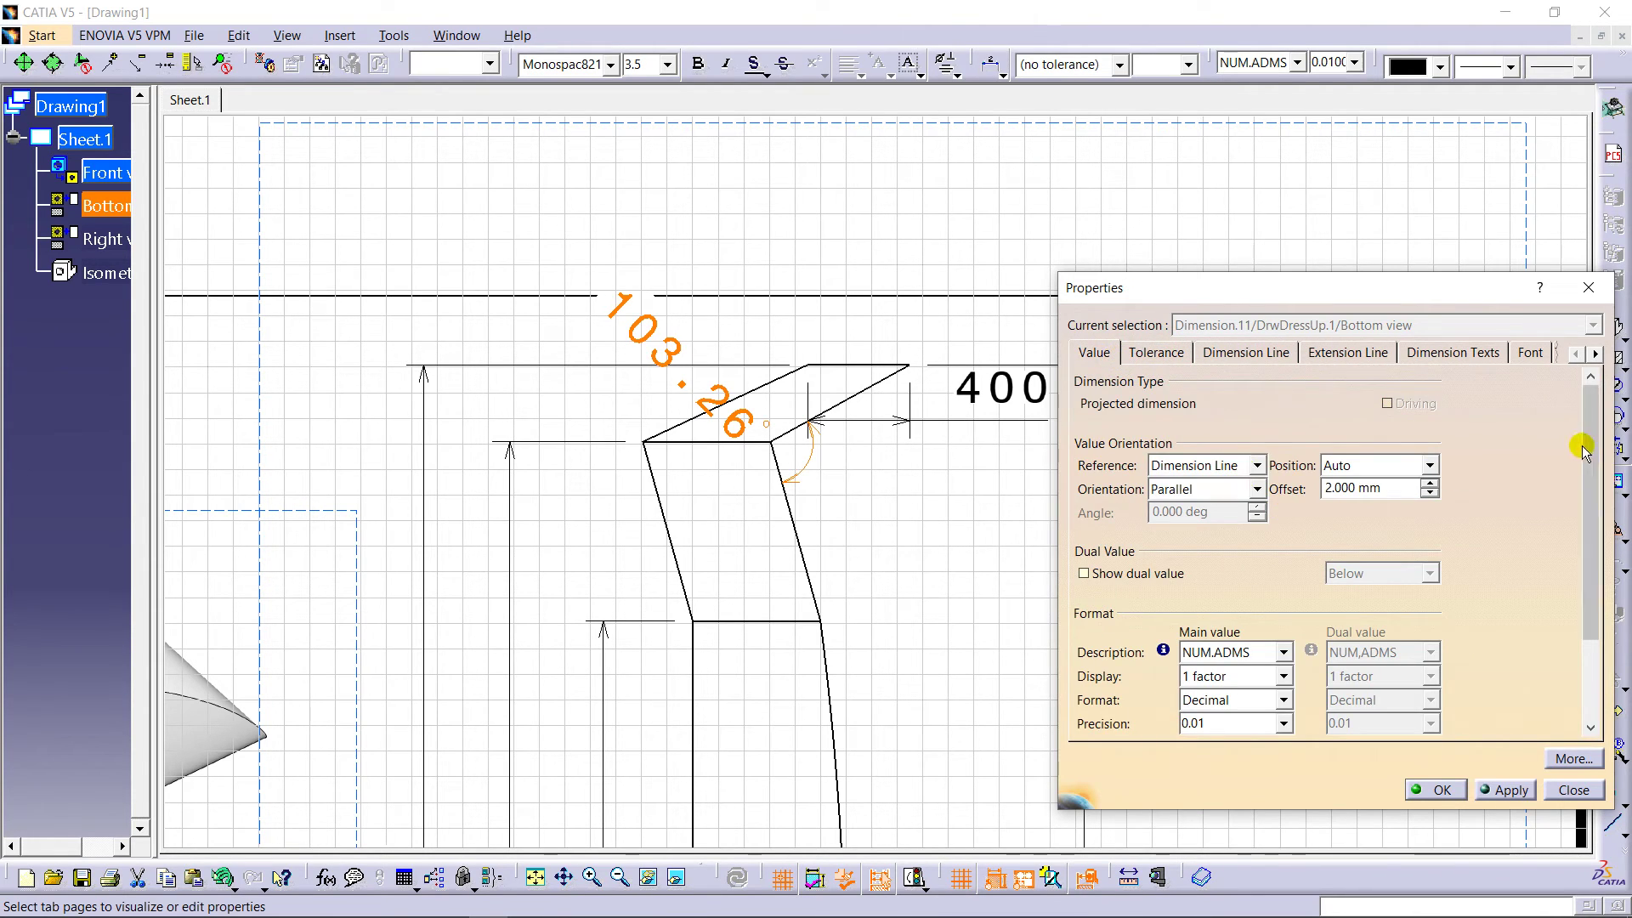
scroll(1588, 510, "down", 3)
left_click(1462, 353)
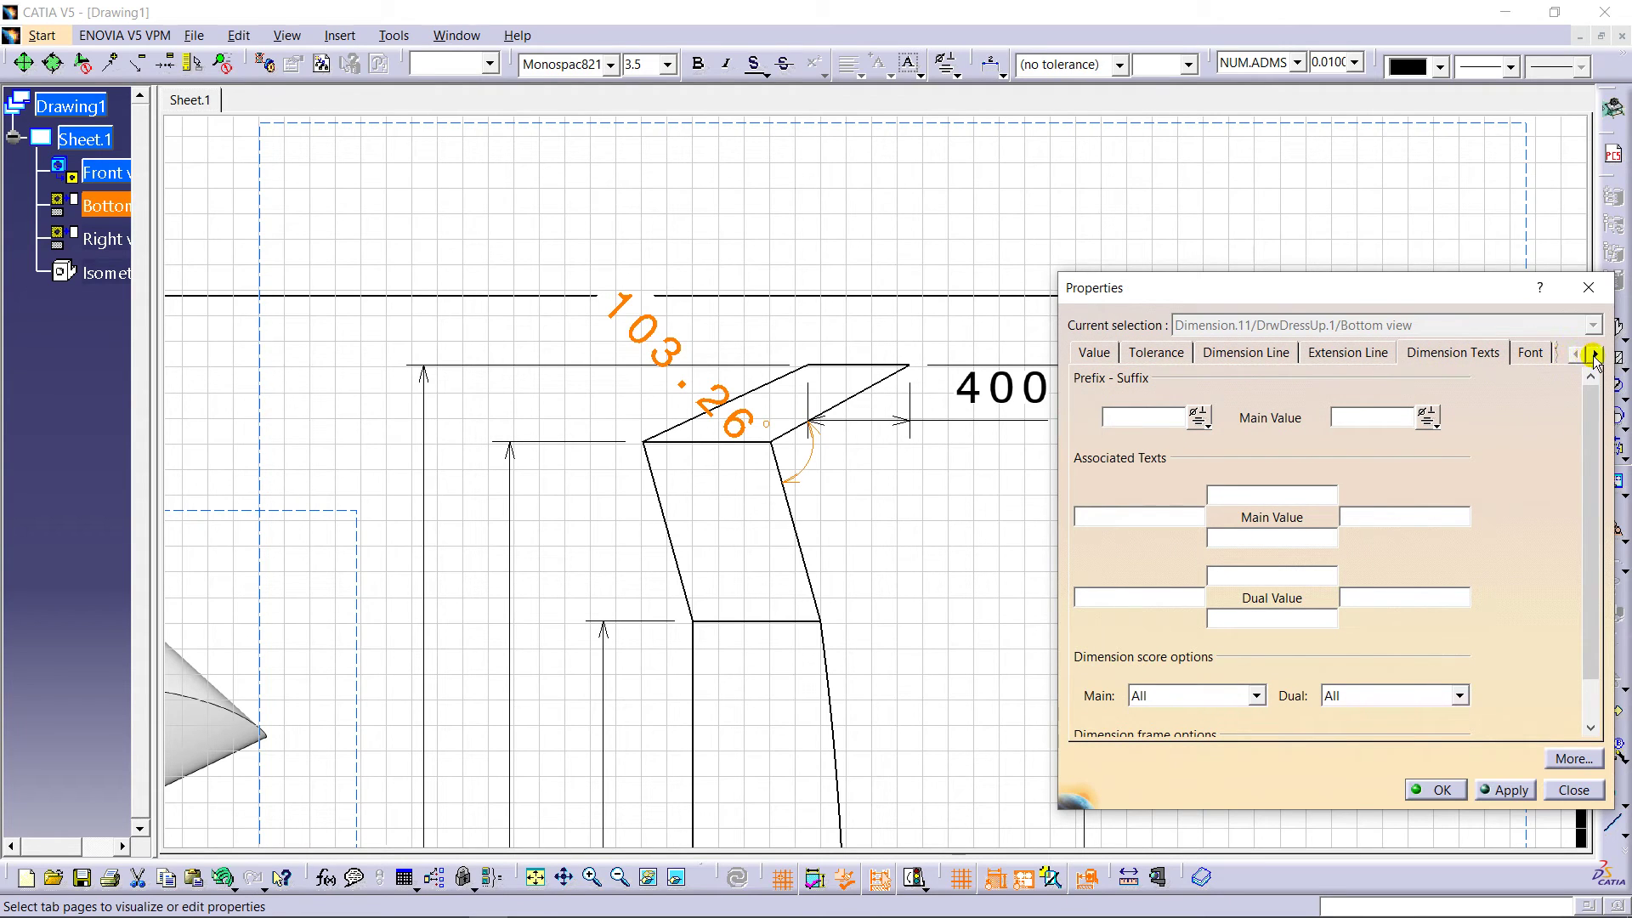
Step: Apply a 2.500 mm font size to the angle text, then enter 25000 as the size
left_click(1594, 355)
left_click(1468, 352)
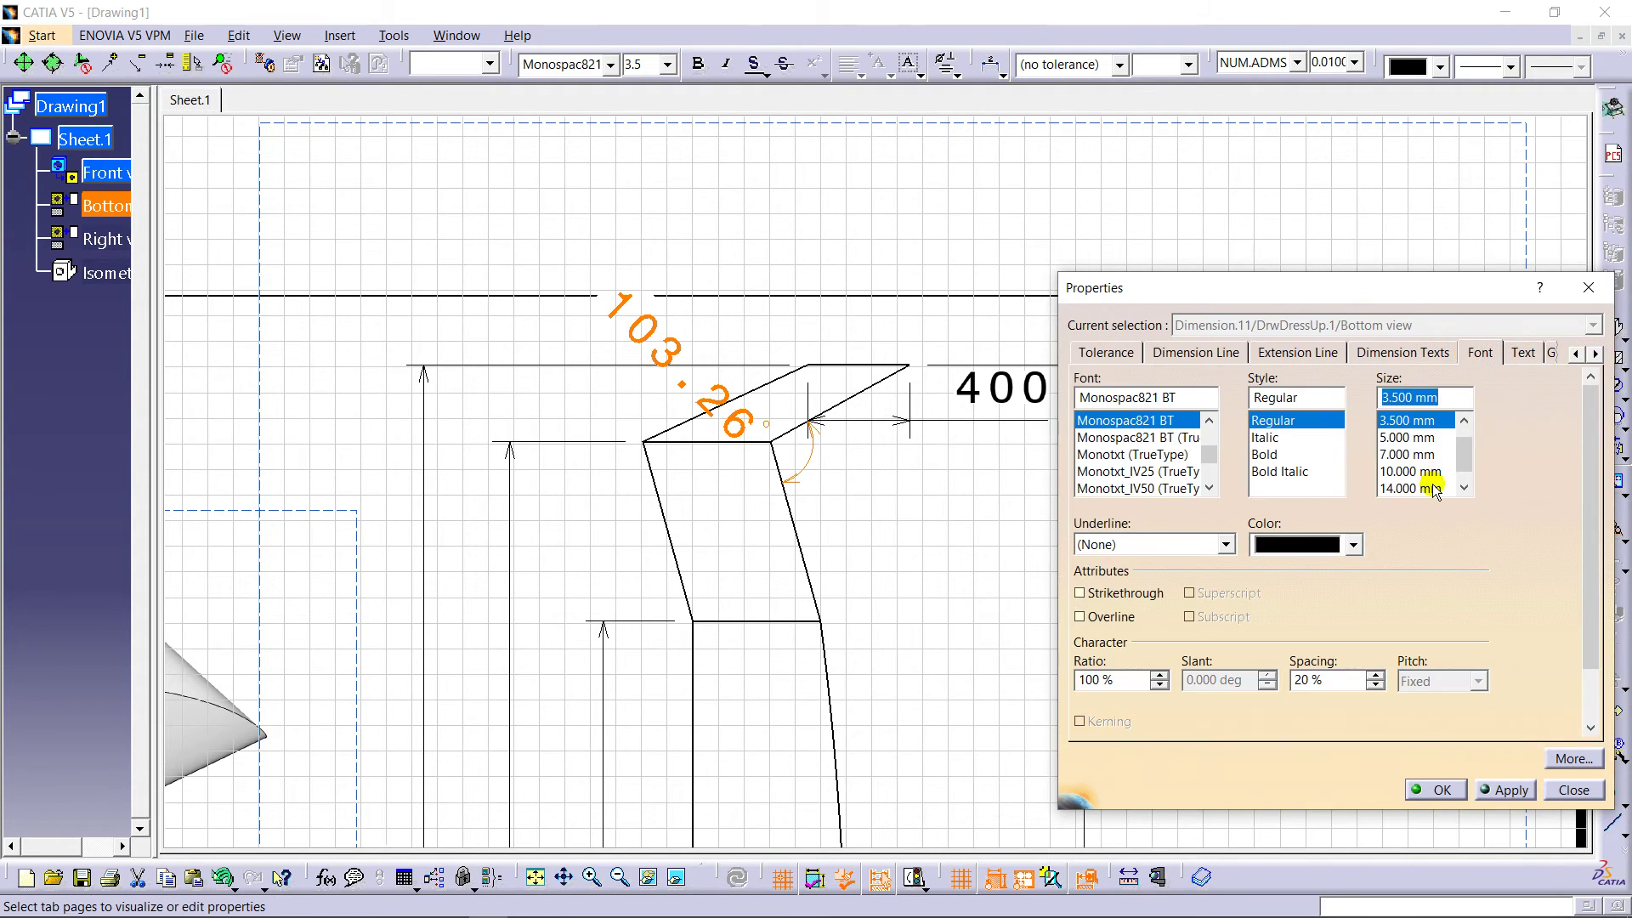
left_click_drag(1461, 459, 1458, 414)
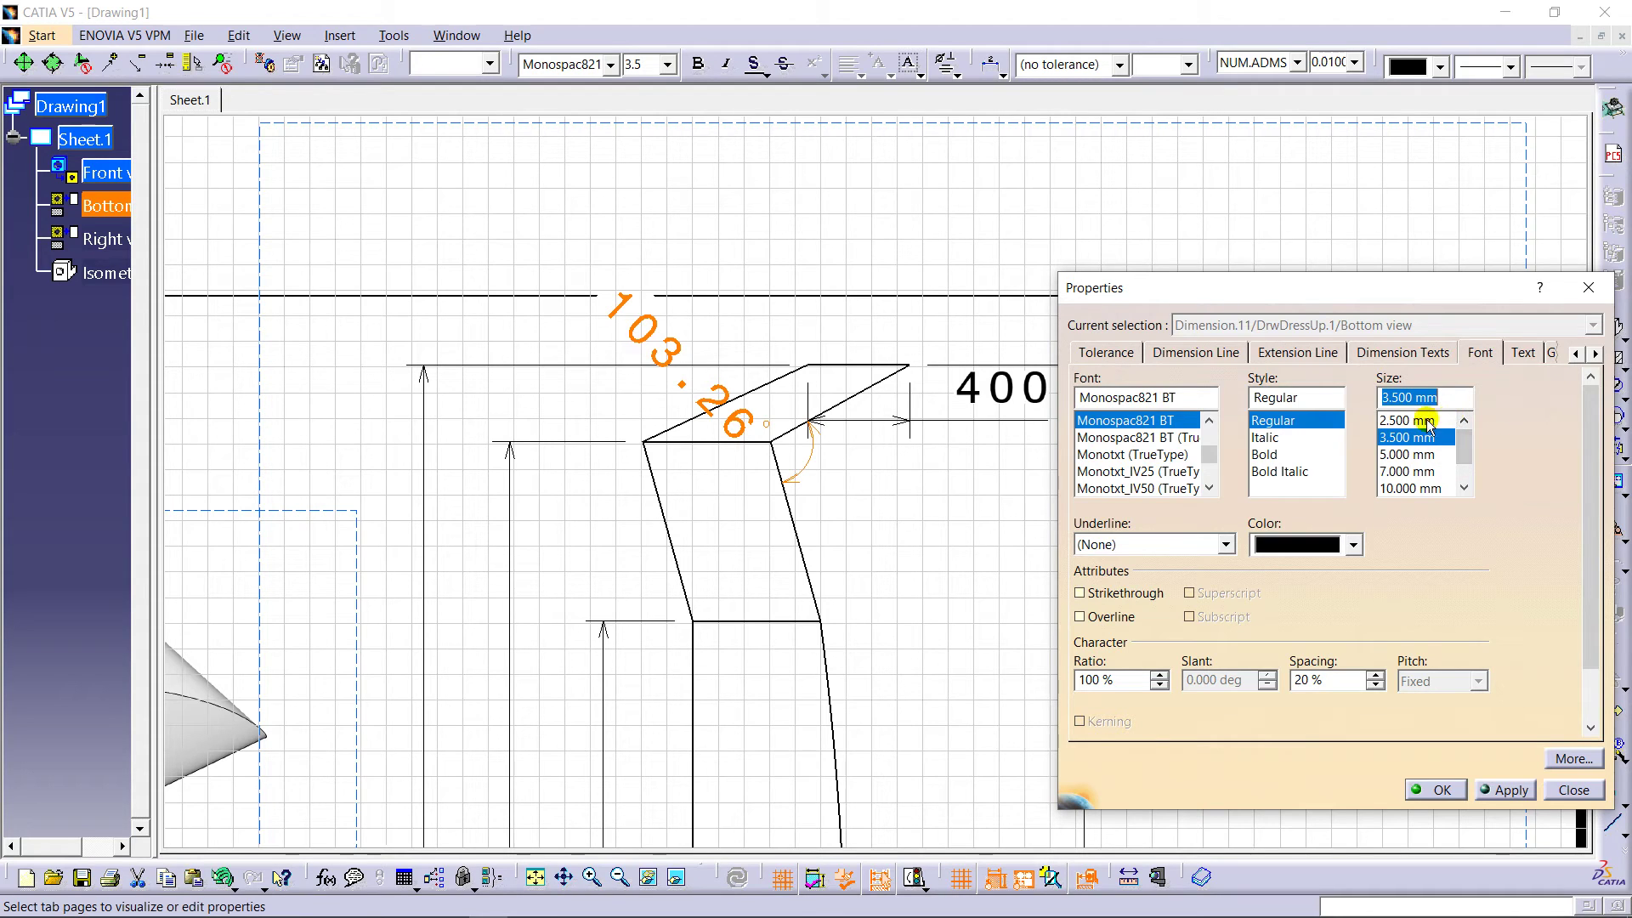
left_click(1425, 423)
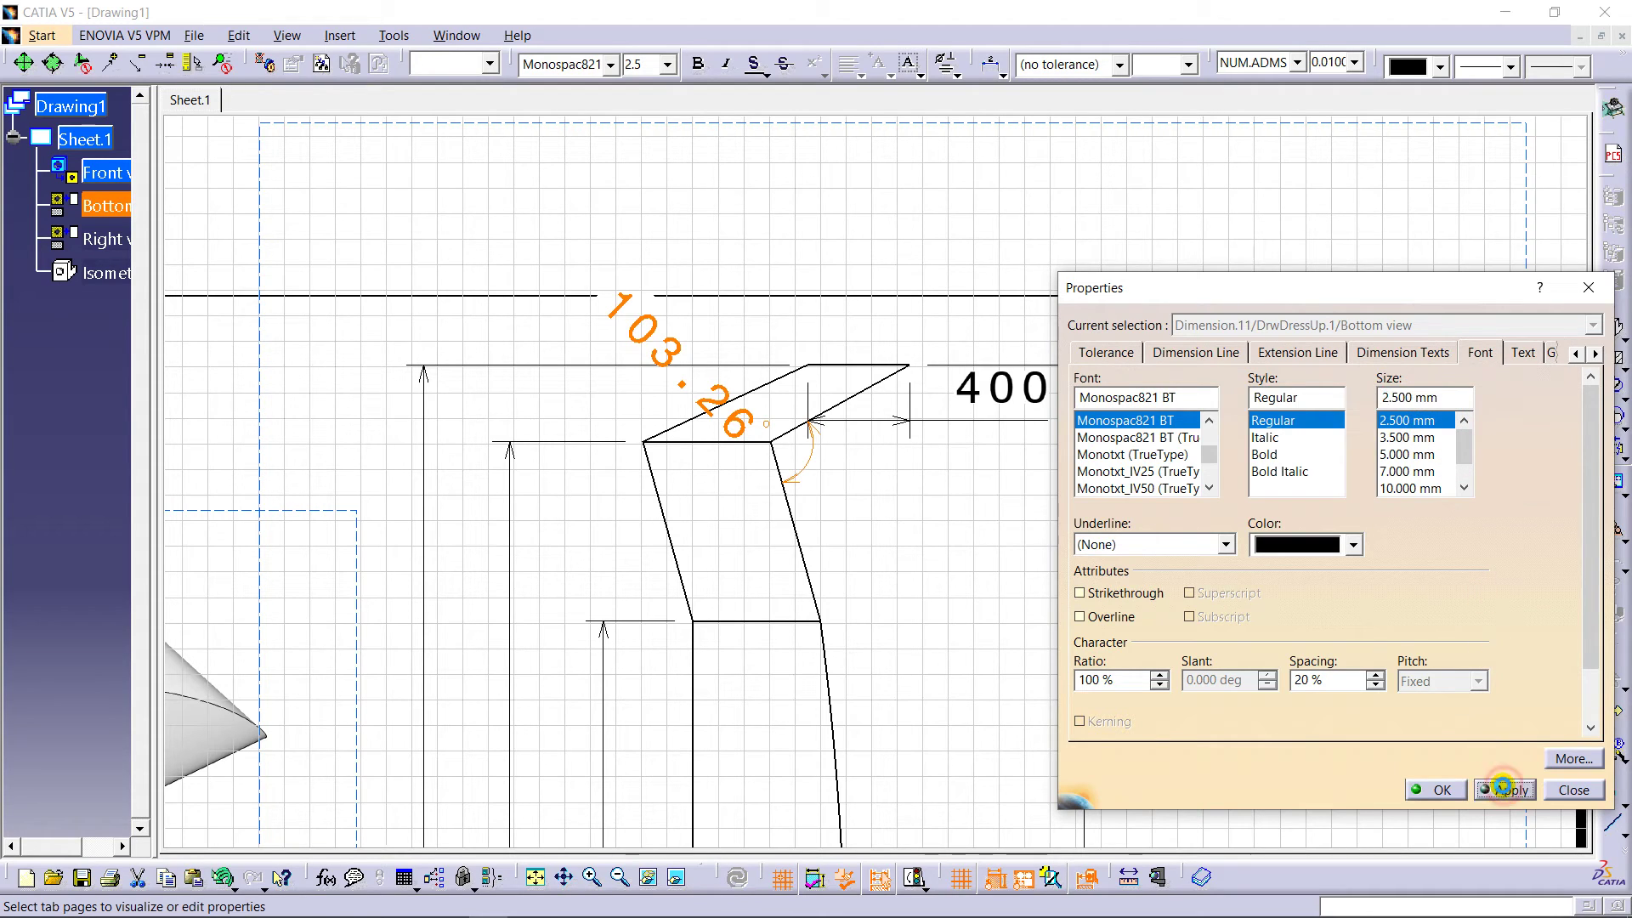
left_click(1503, 788)
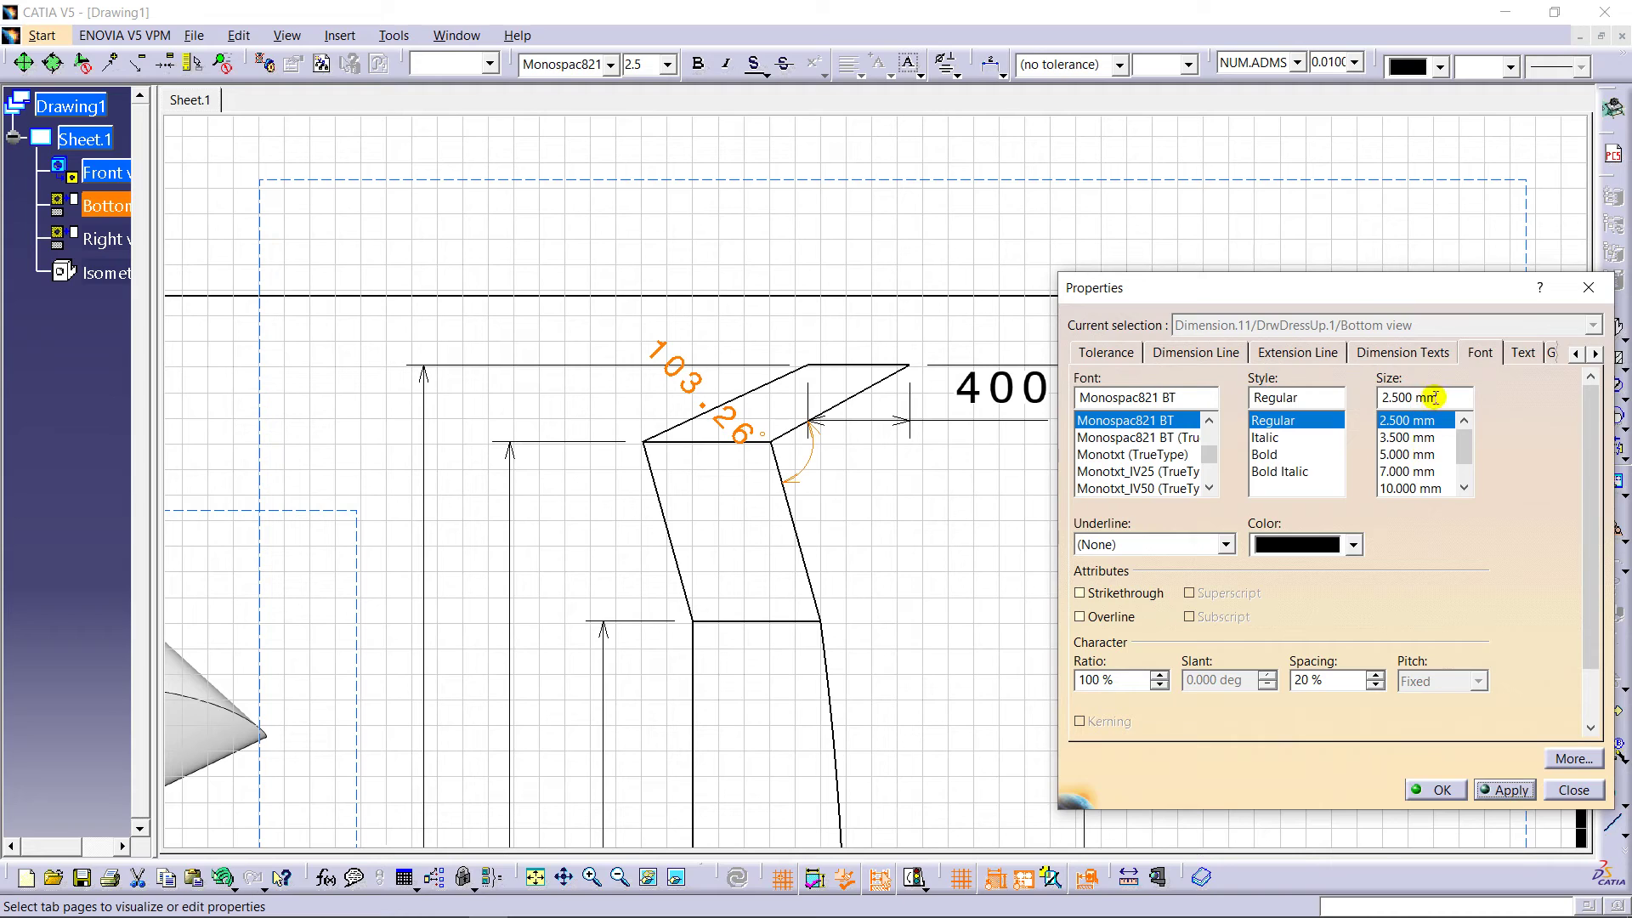
type("250")
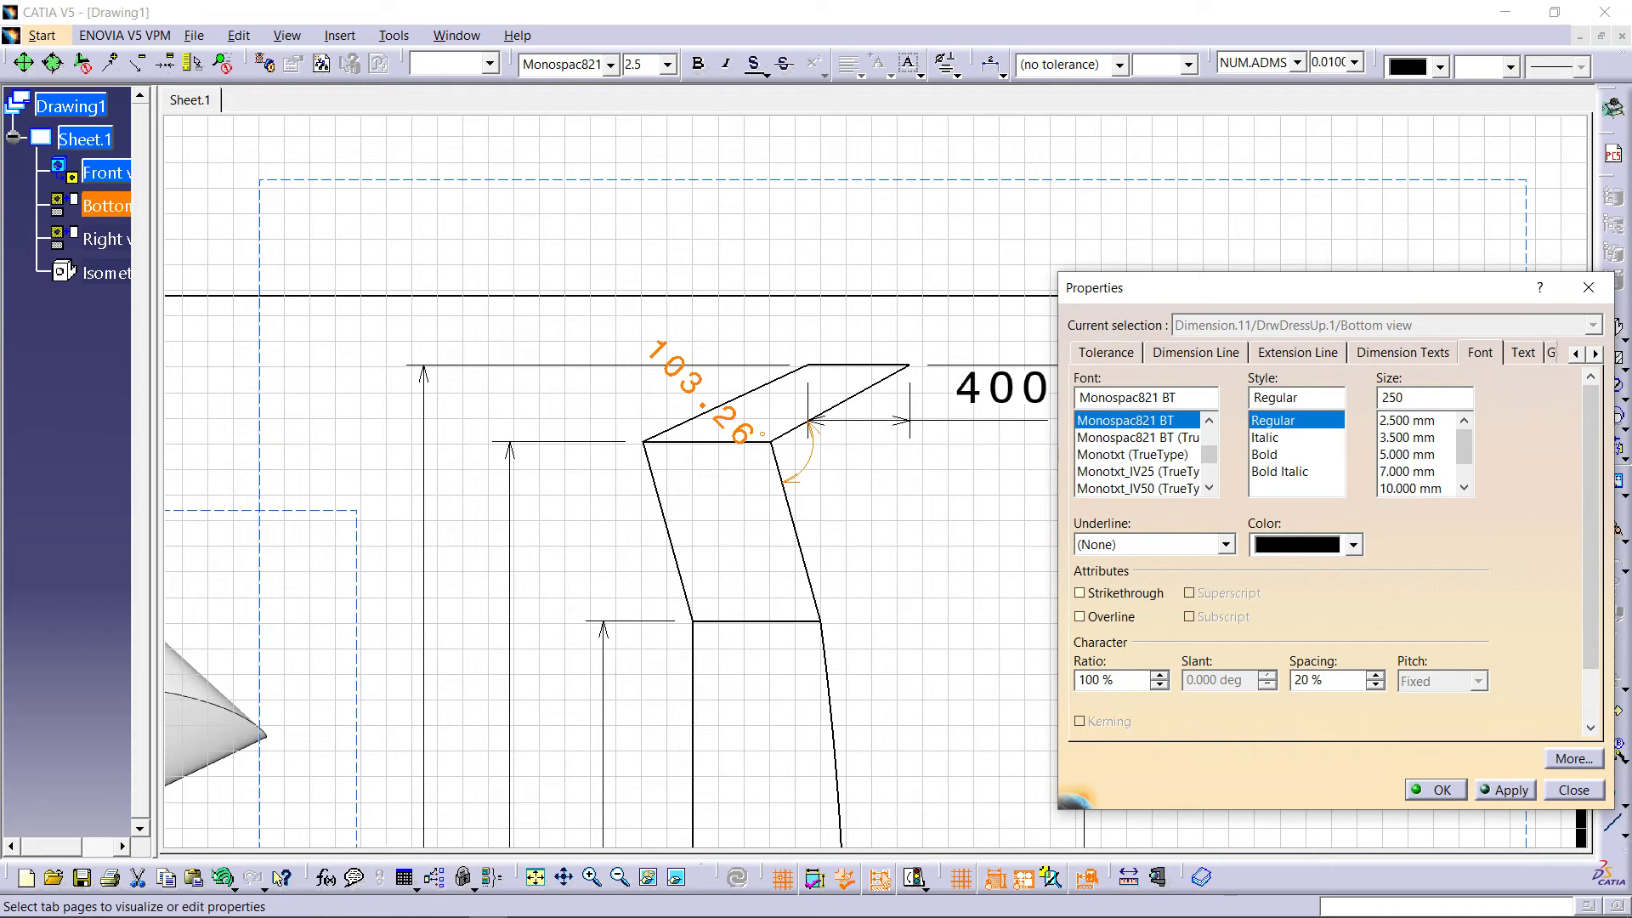
type("00")
key("Return")
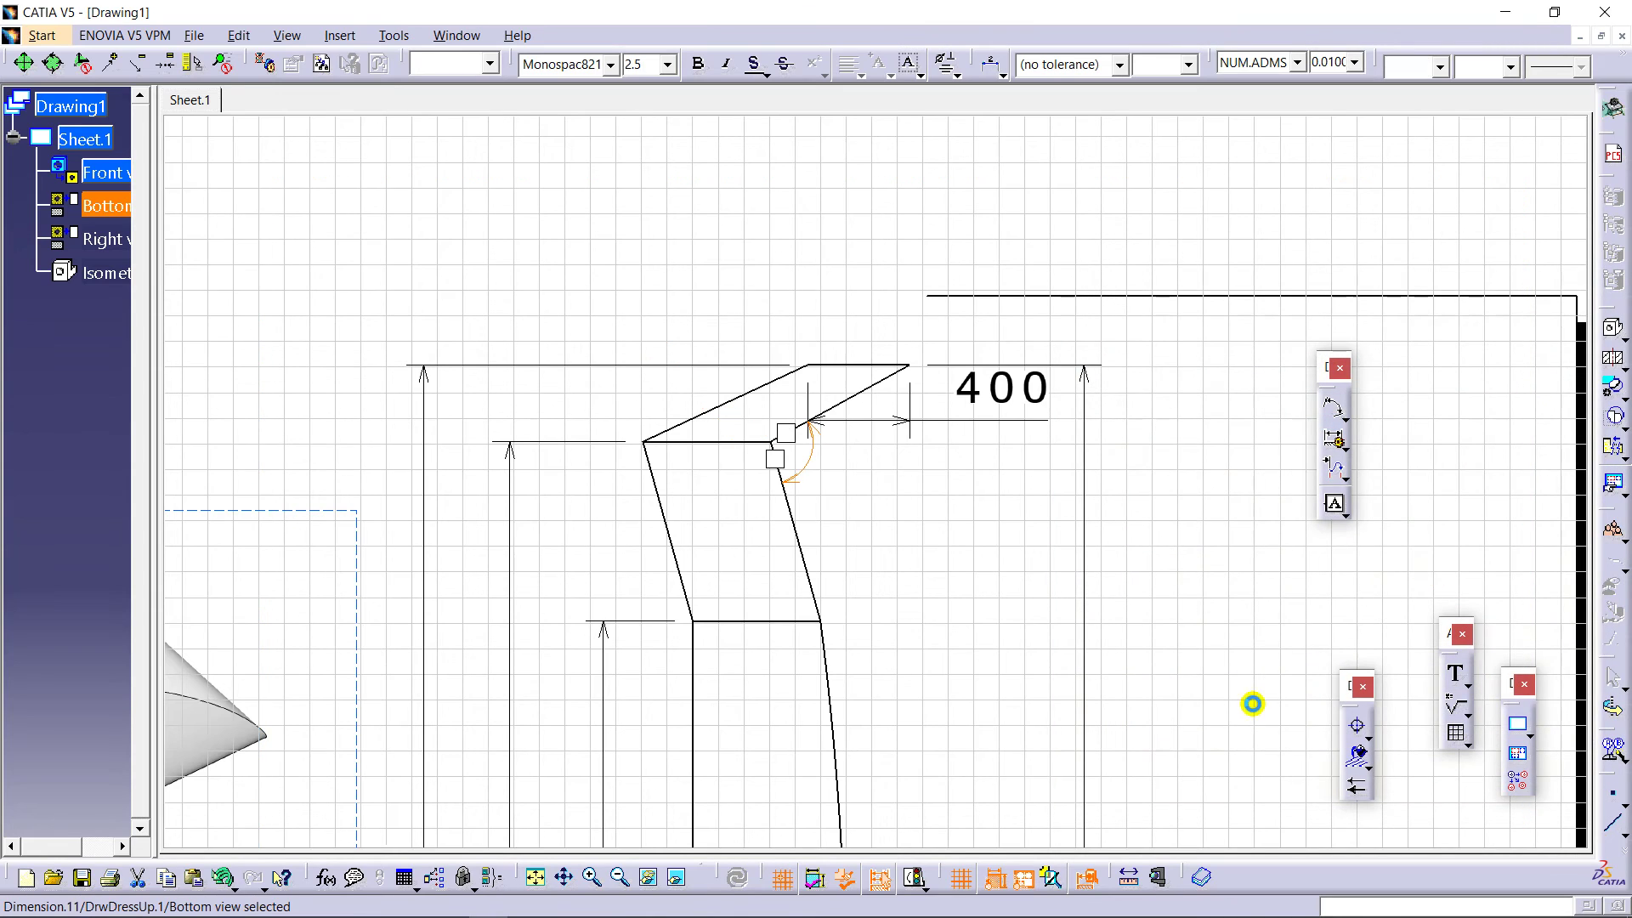
Step: Reopen the angle dimension's properties and set its font size back to 2.500 mm
left_click(842, 509)
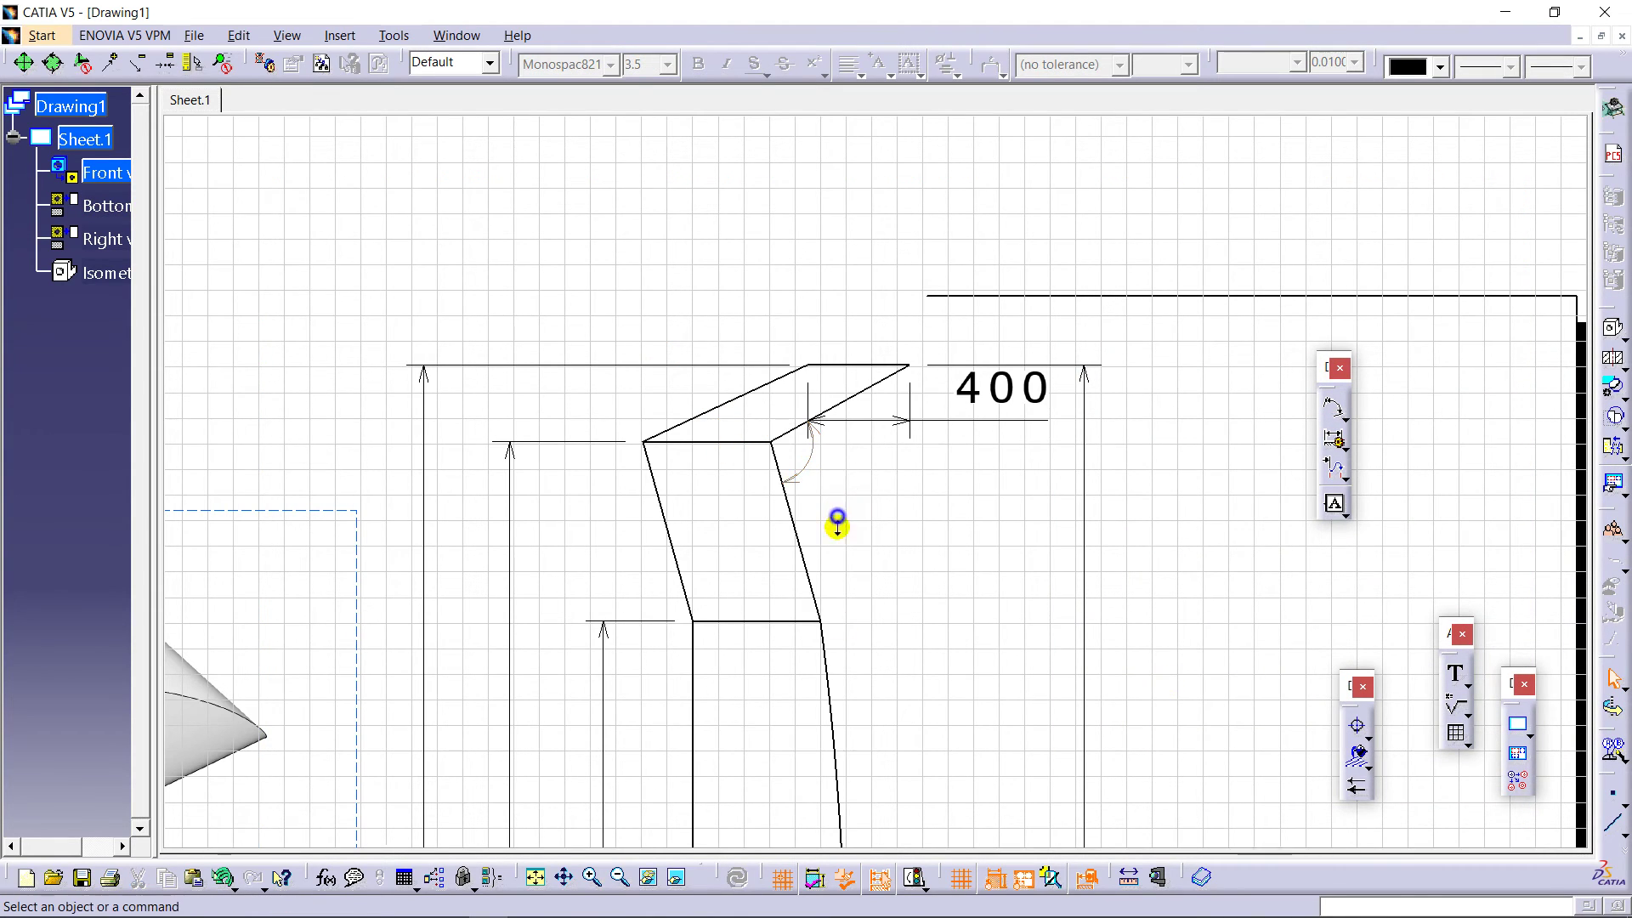
middle_click_drag(838, 521, 866, 406)
left_click(722, 430)
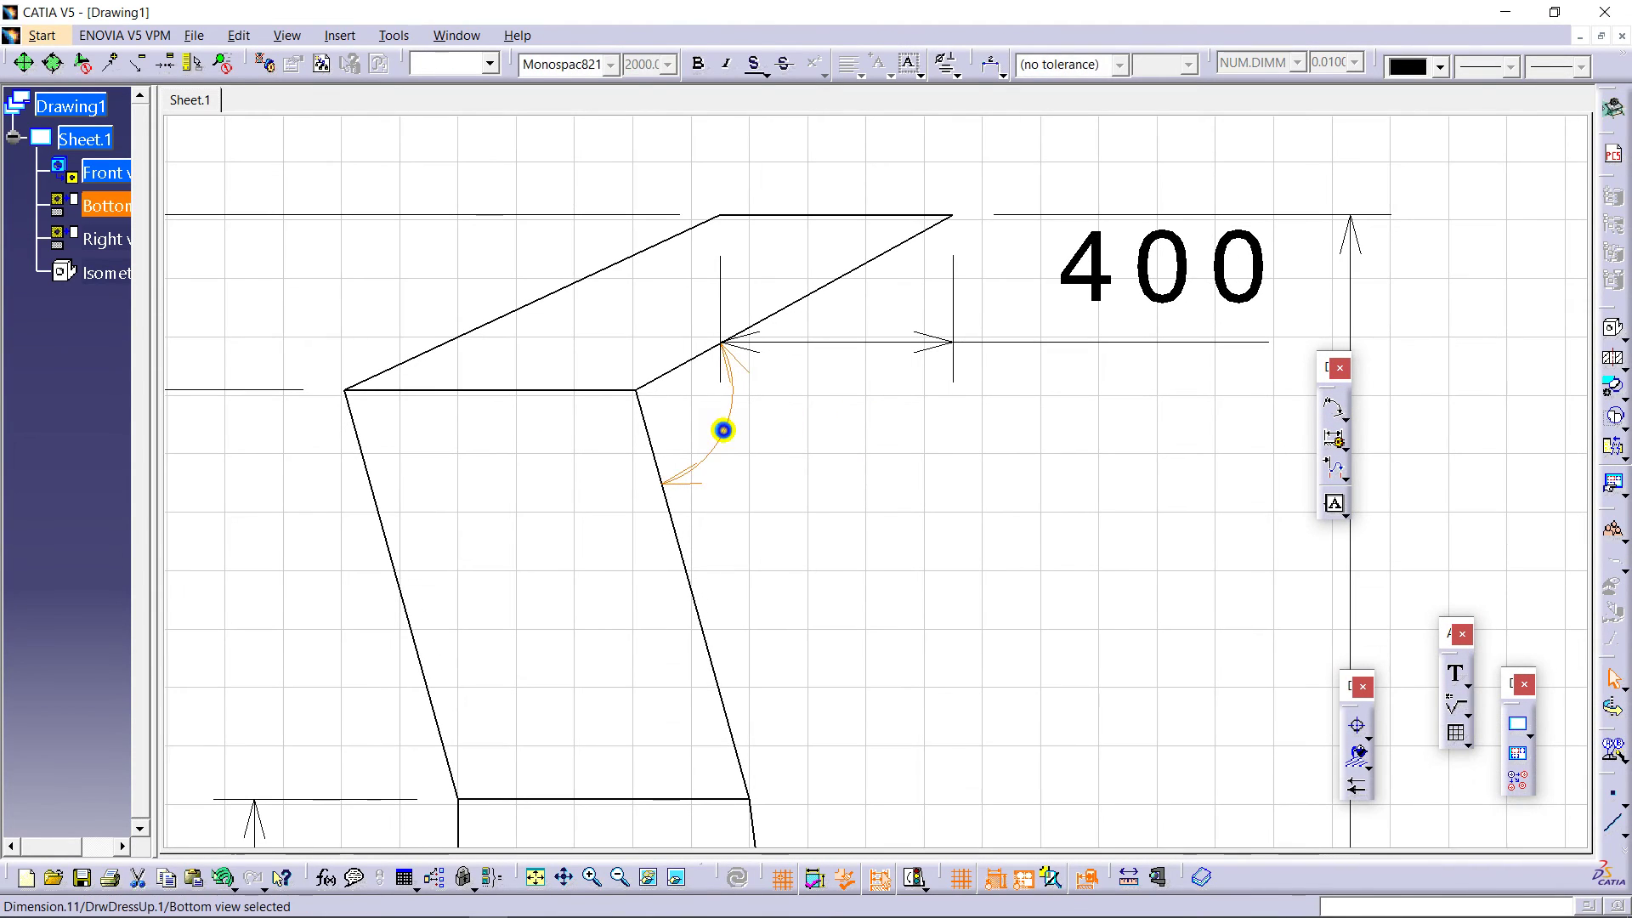
right_click(723, 432)
left_click(787, 531)
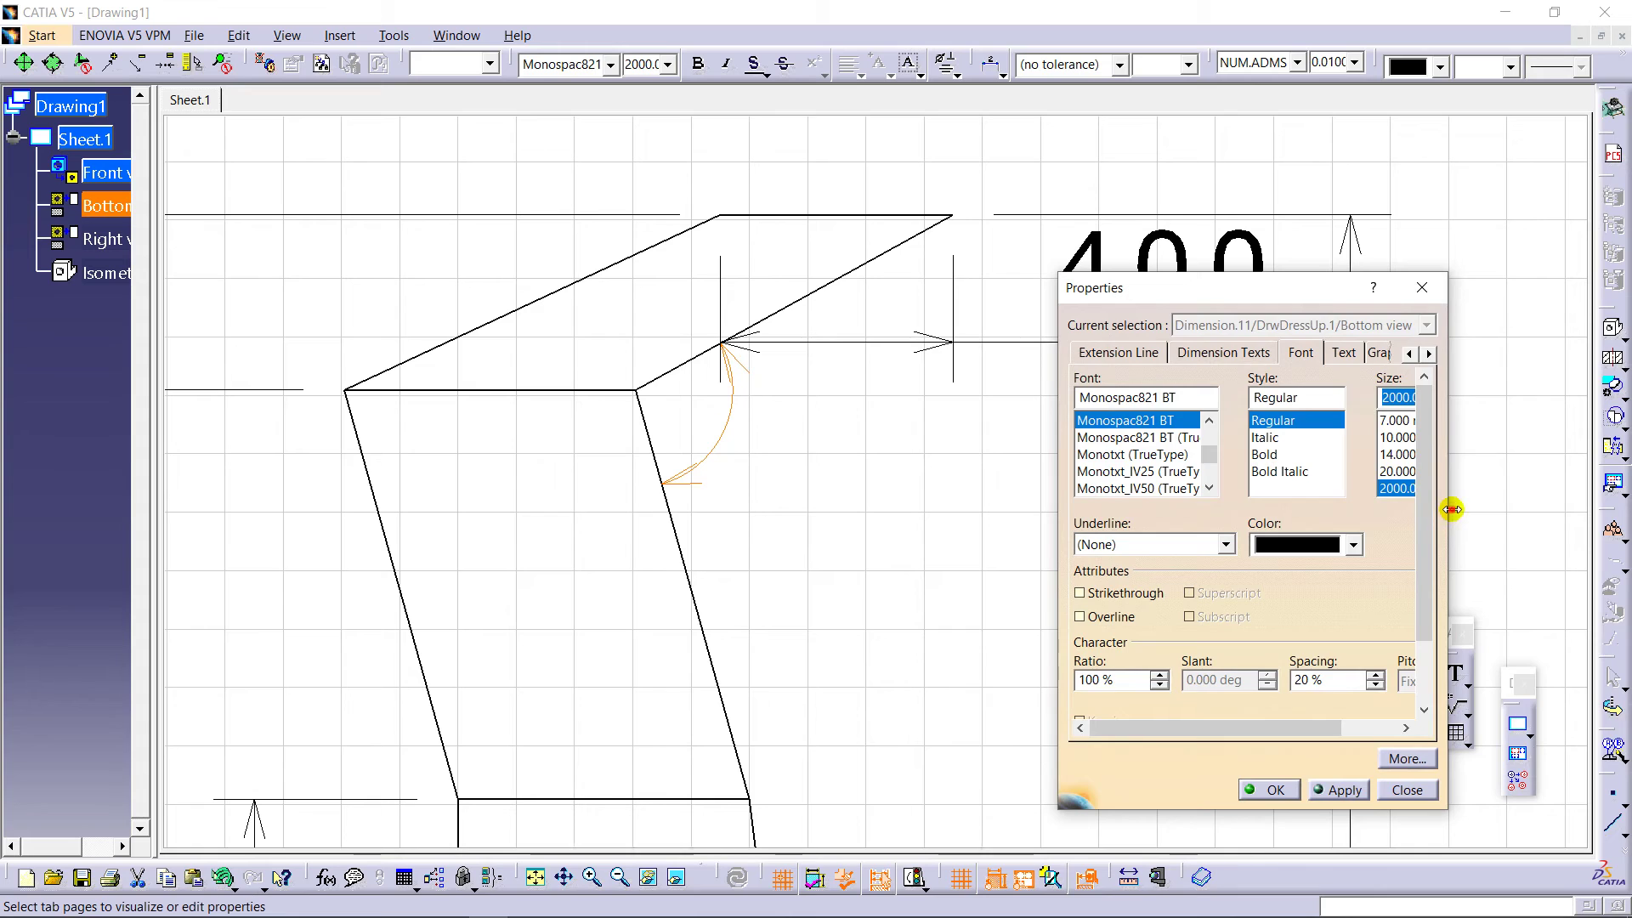
left_click_drag(1451, 509, 1599, 510)
left_click(1465, 421)
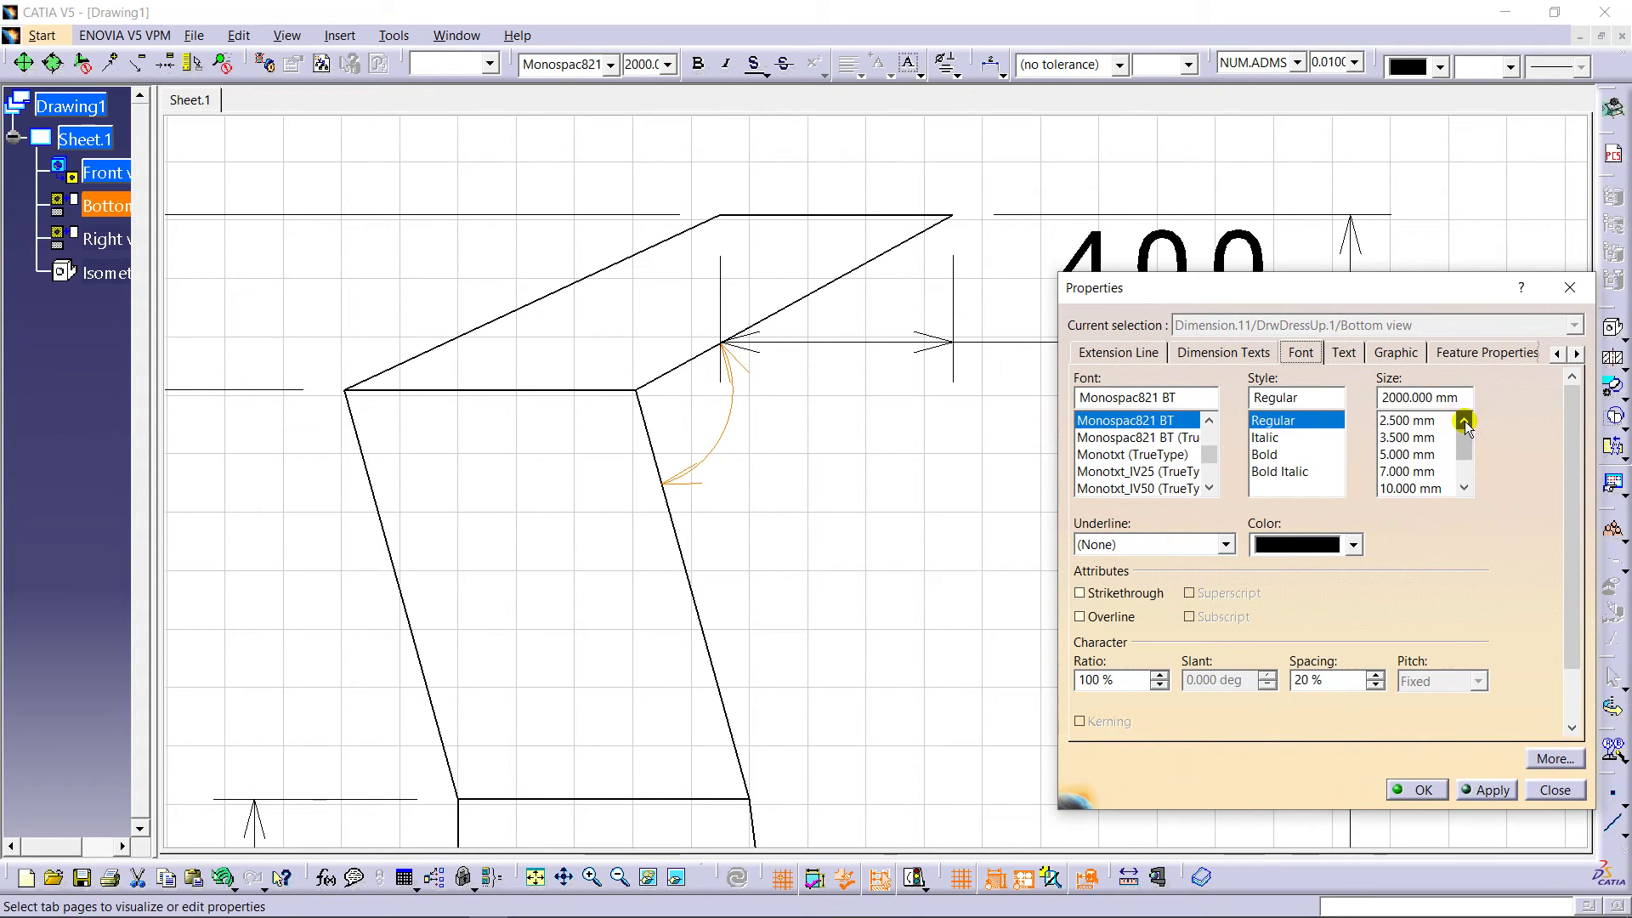
left_click(1411, 420)
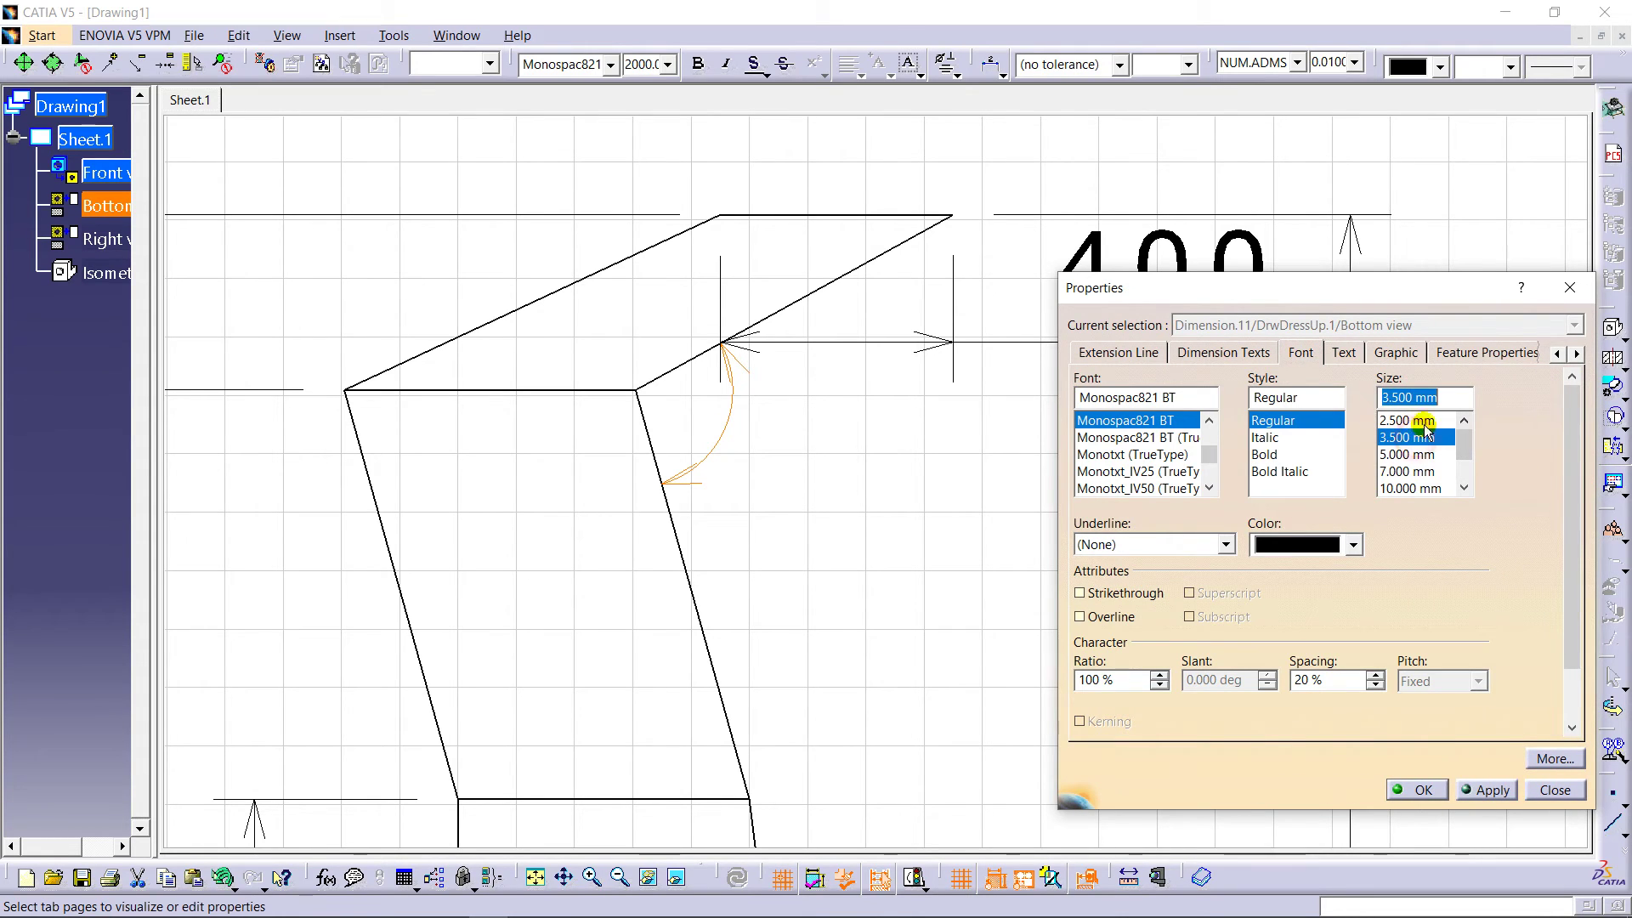
left_click(1487, 790)
Step: Close Properties and move the 103.26 angle text inside its arc
left_click(1417, 790)
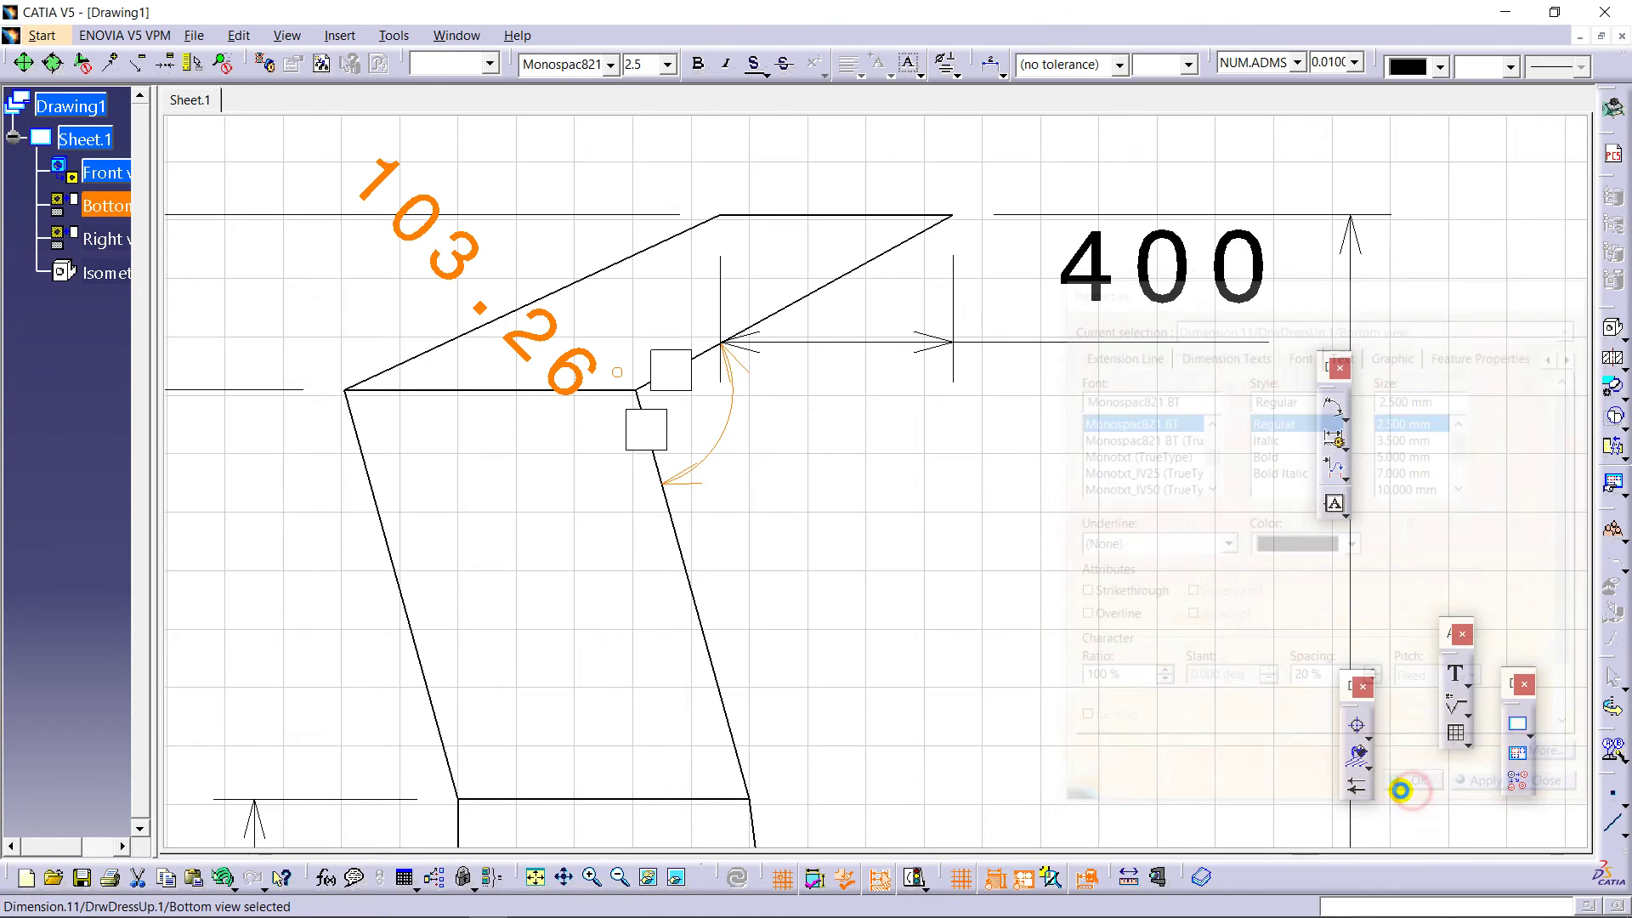
left_click(1032, 660)
left_click(898, 573)
scroll(850, 510, "down", 1)
left_click(535, 332)
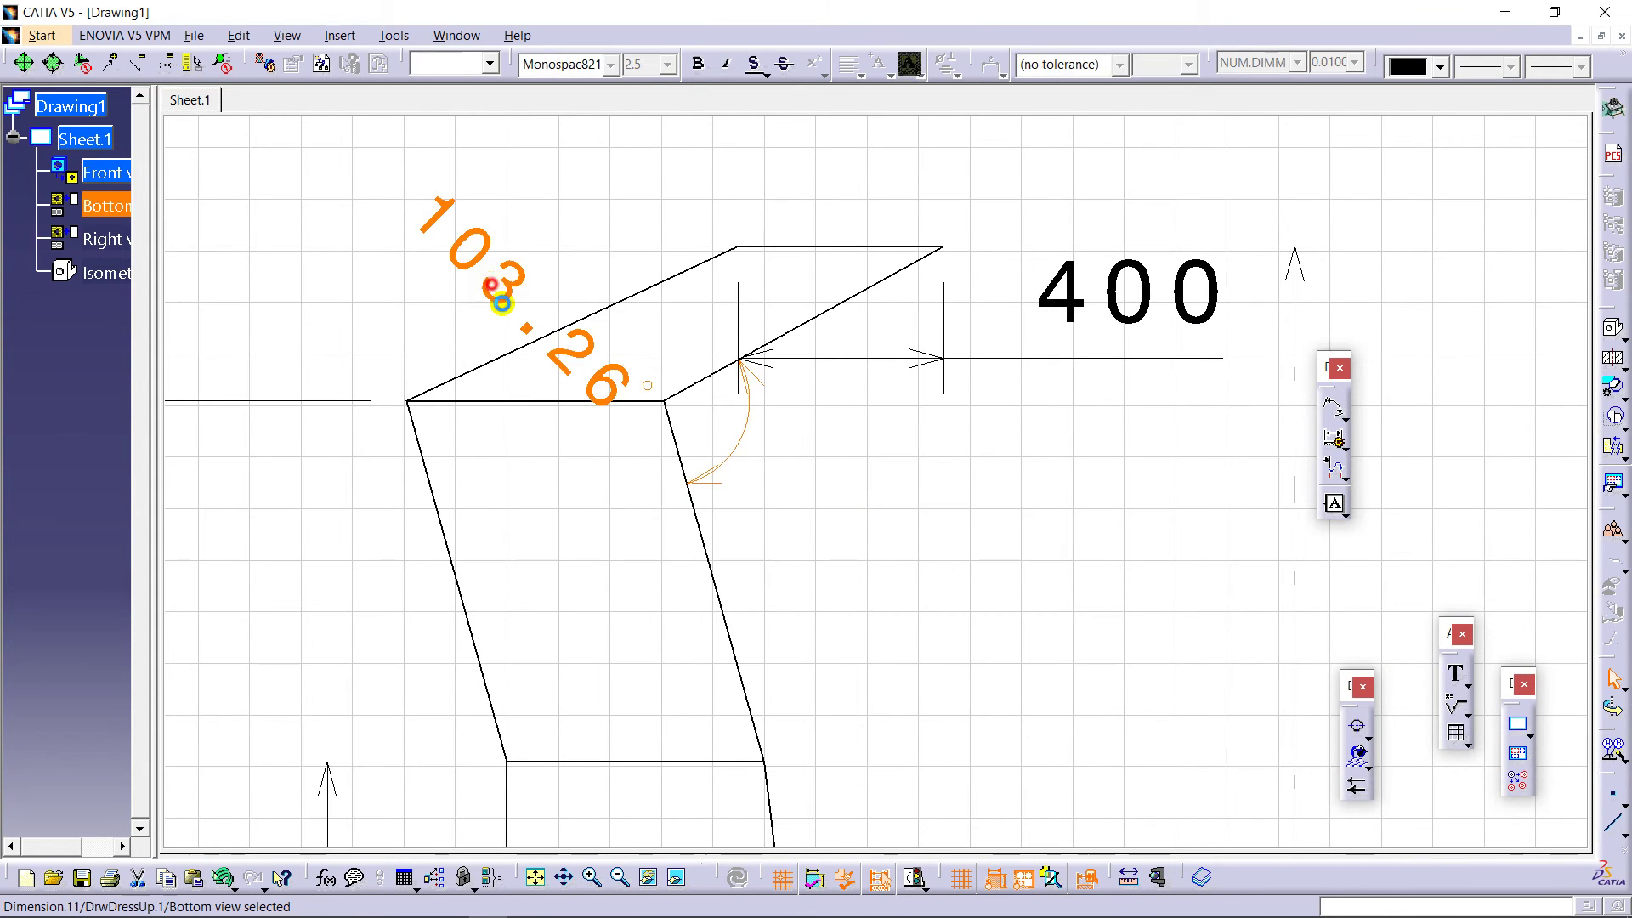
left_click_drag(721, 455, 866, 580)
left_click(955, 601)
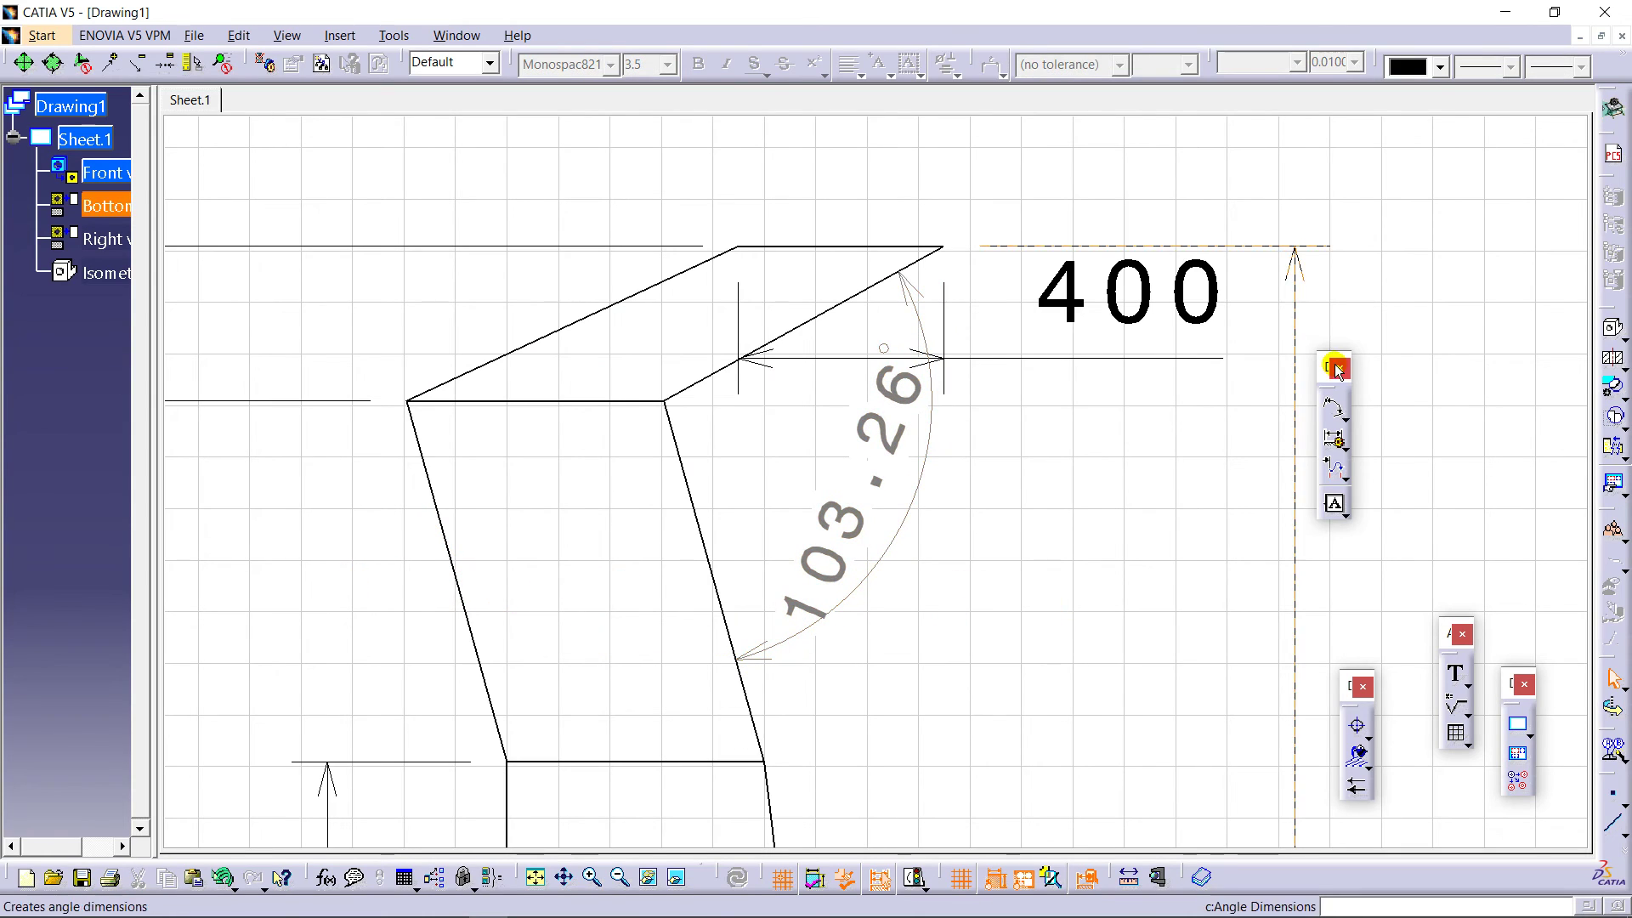
Step: Zoom out to view the whole dimensioned sheet, then switch to the YouTube channel page
mouse_move(1026, 337)
middle_mouse_down()
mouse_move(998, 565)
mouse_move(1085, 303)
mouse_move(1085, 444)
middle_mouse_up()
mouse_move(1081, 574)
middle_mouse_down()
mouse_move(926, 554)
mouse_move(911, 517)
mouse_move(819, 619)
middle_mouse_up()
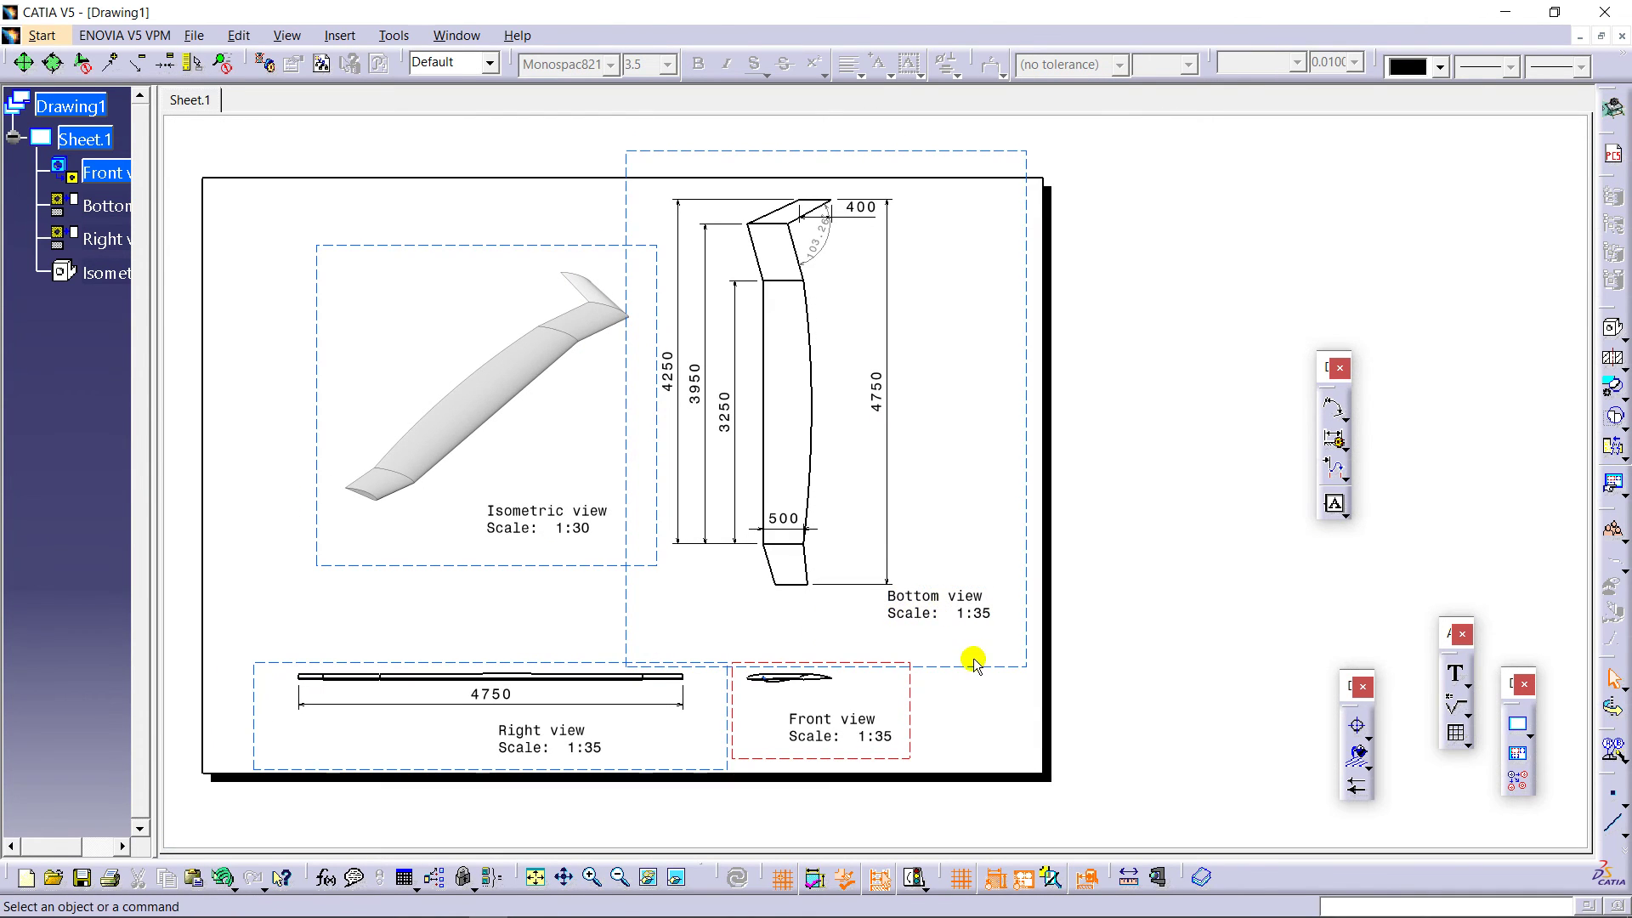
left_click_drag(991, 671, 989, 687)
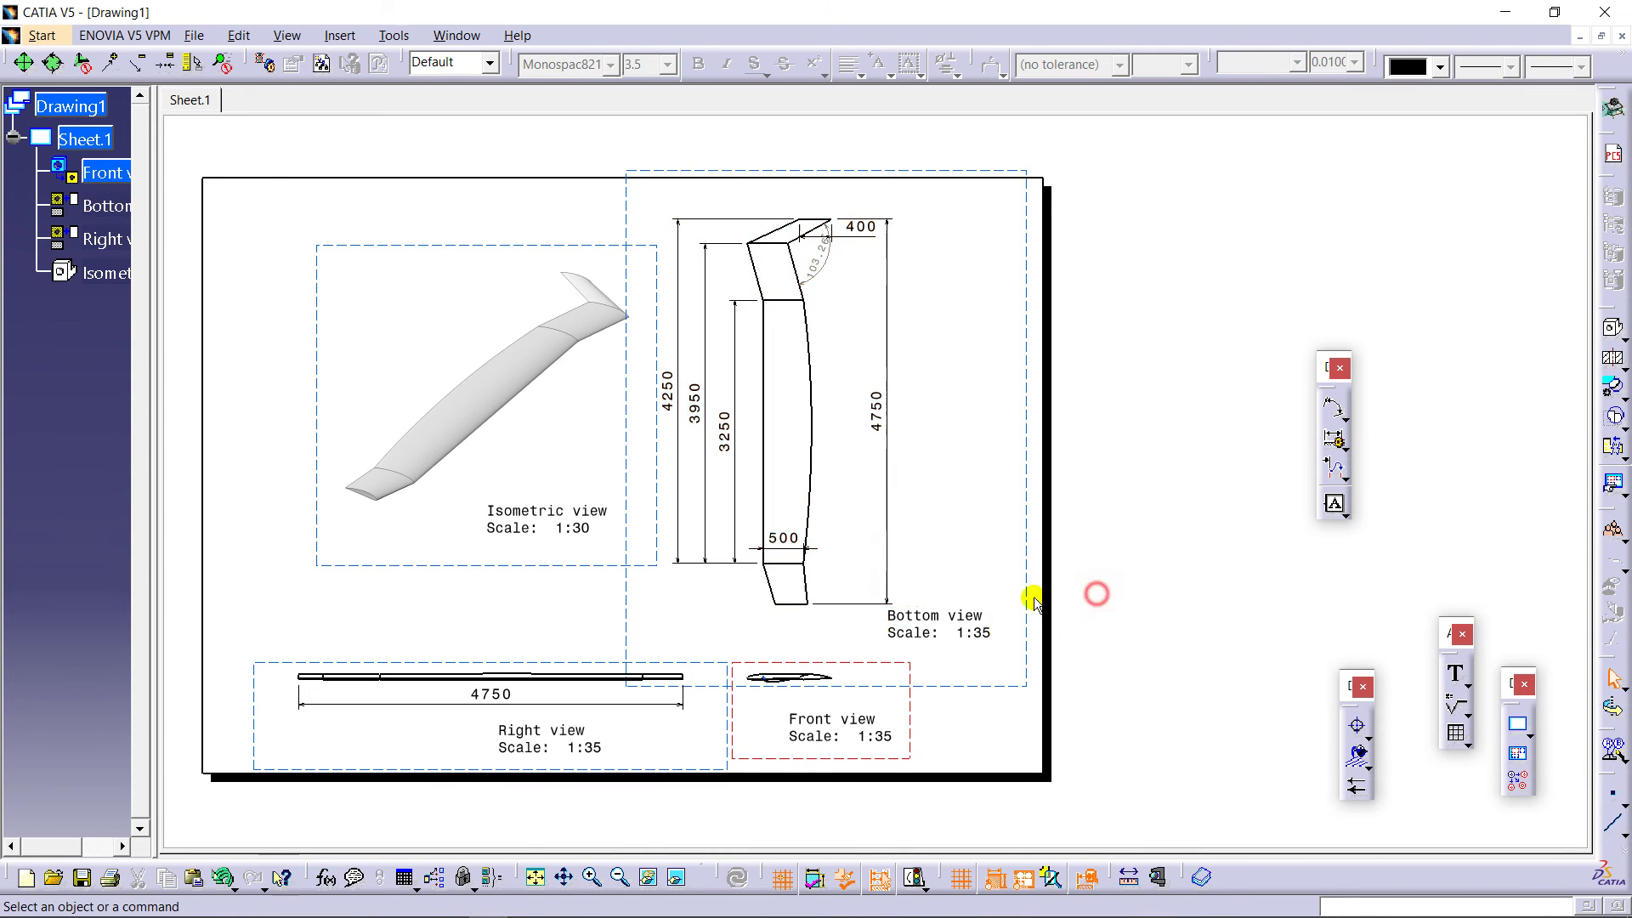
mouse_move(847, 557)
middle_mouse_down()
mouse_move(893, 572)
mouse_move(892, 630)
middle_mouse_up()
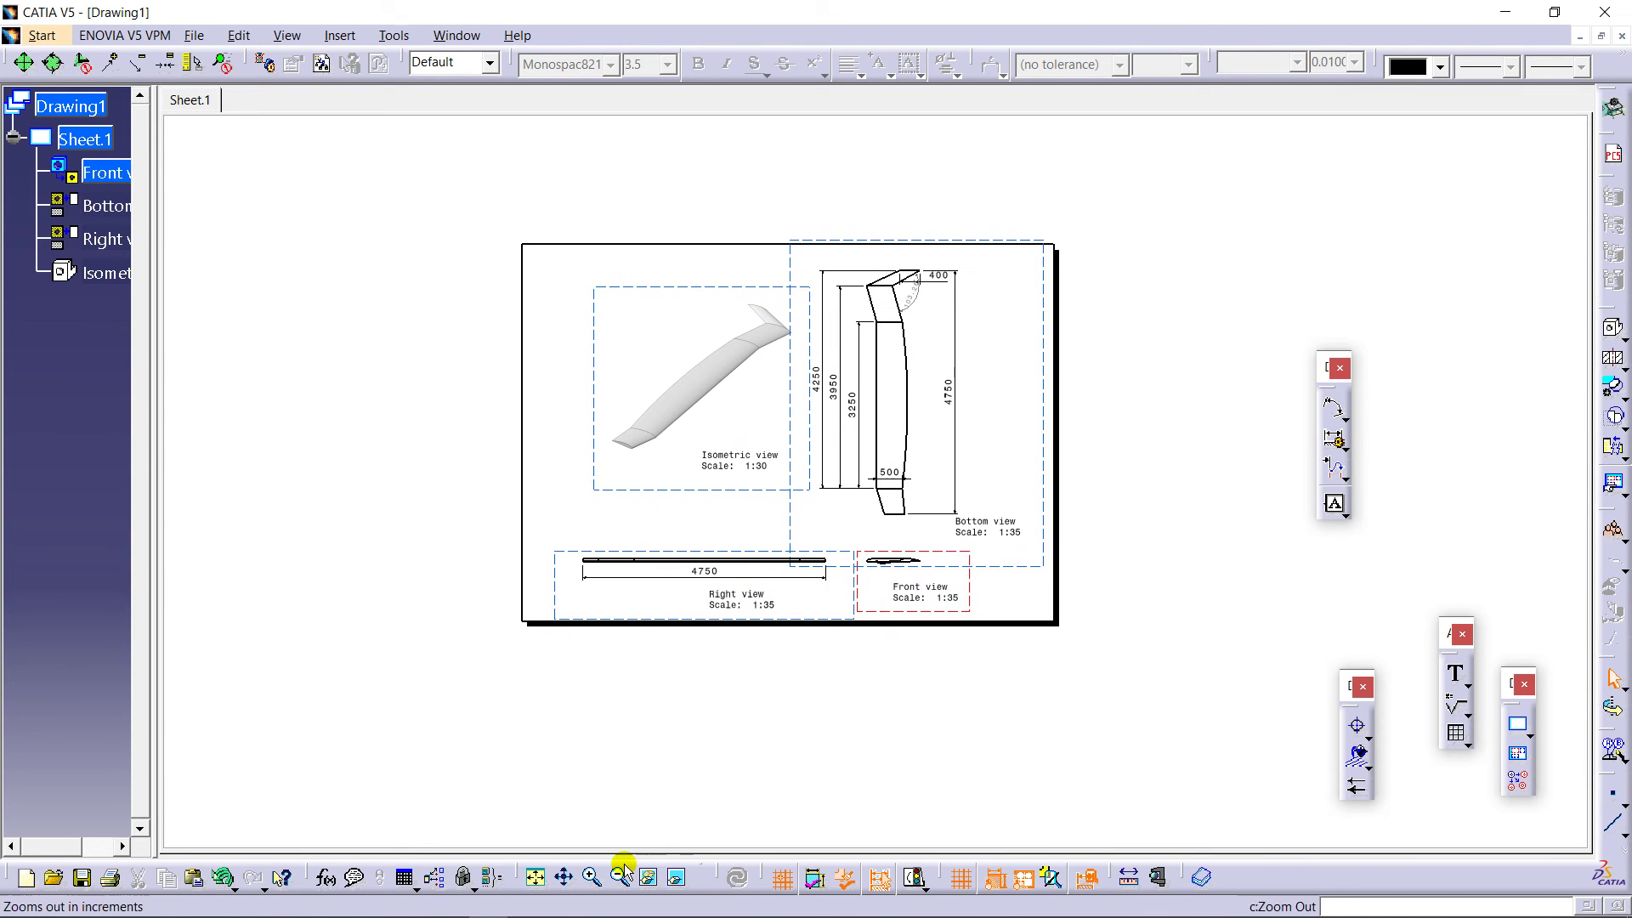
left_click(587, 908)
scroll(1617, 398, "down", 5)
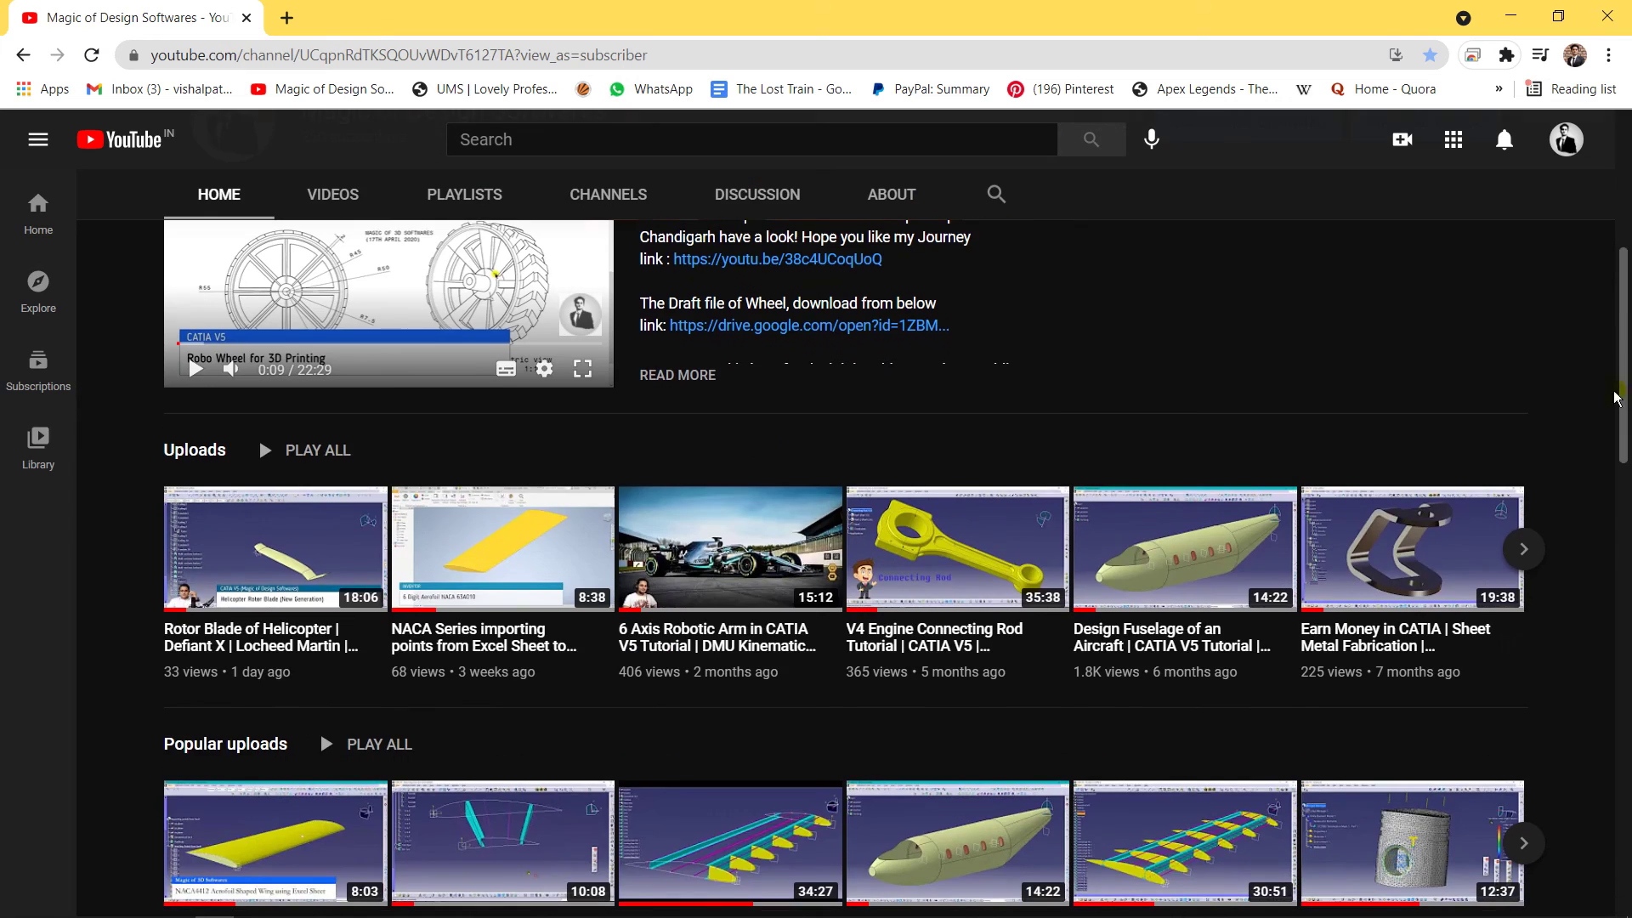
Step: Scroll through the YouTube channel's uploaded videos, then bring the CATIA blade drawing back
scroll(1513, 383, "up", 6)
left_click_drag(1624, 280, 1625, 510)
scroll(1626, 517, "down", 1)
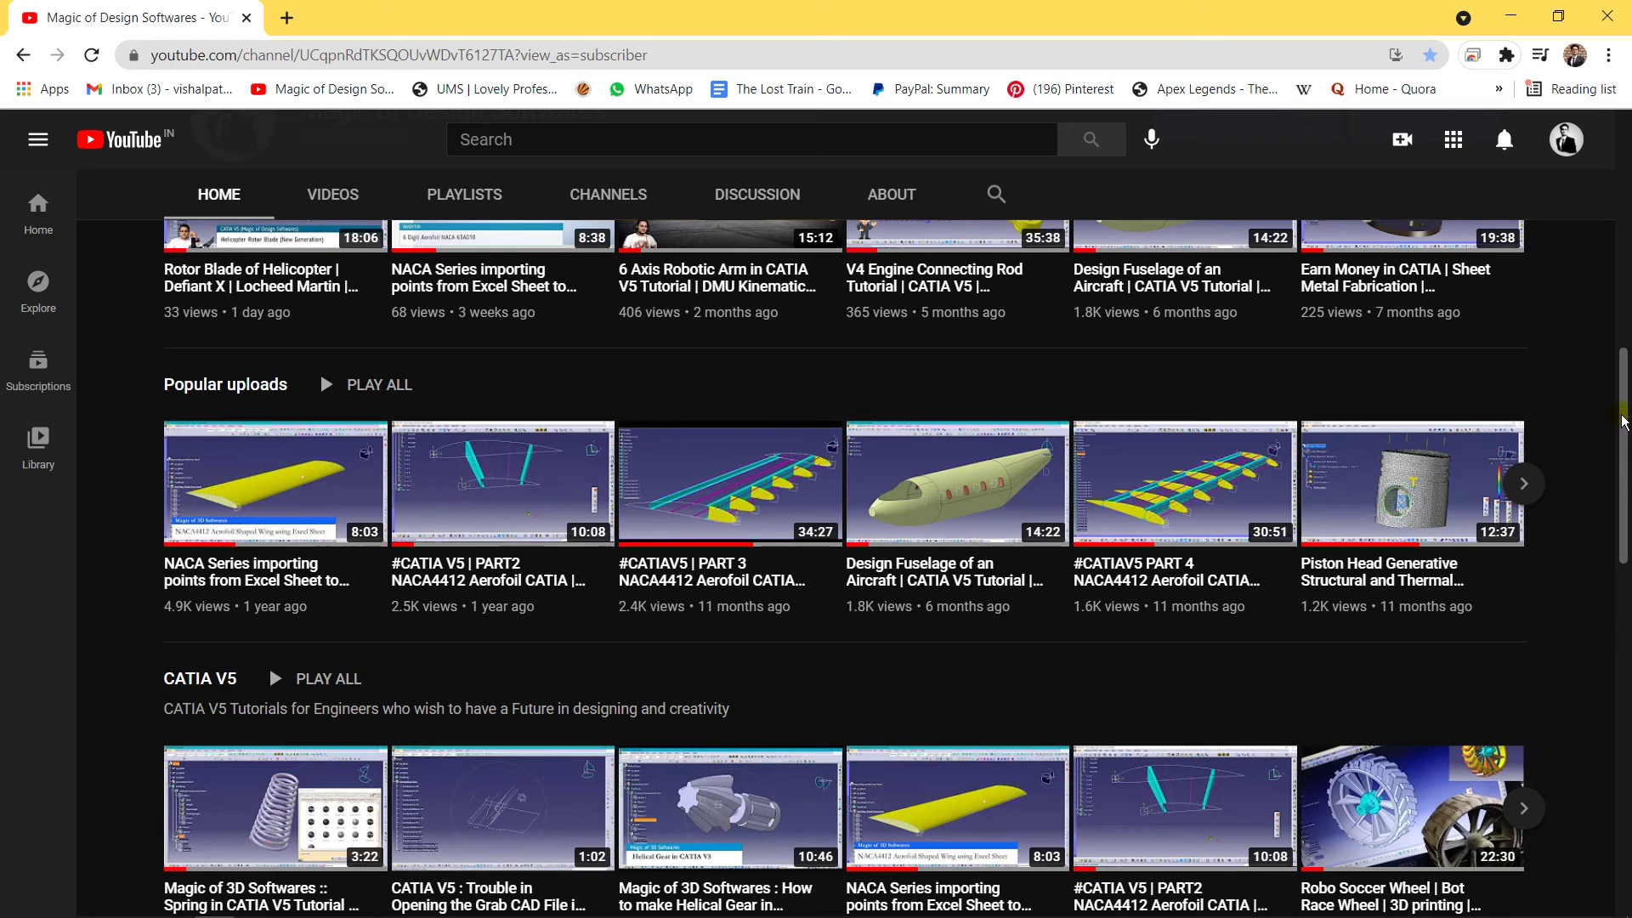
mouse_move(1623, 423)
left_mouse_down()
mouse_move(1624, 463)
mouse_move(1623, 127)
left_mouse_up()
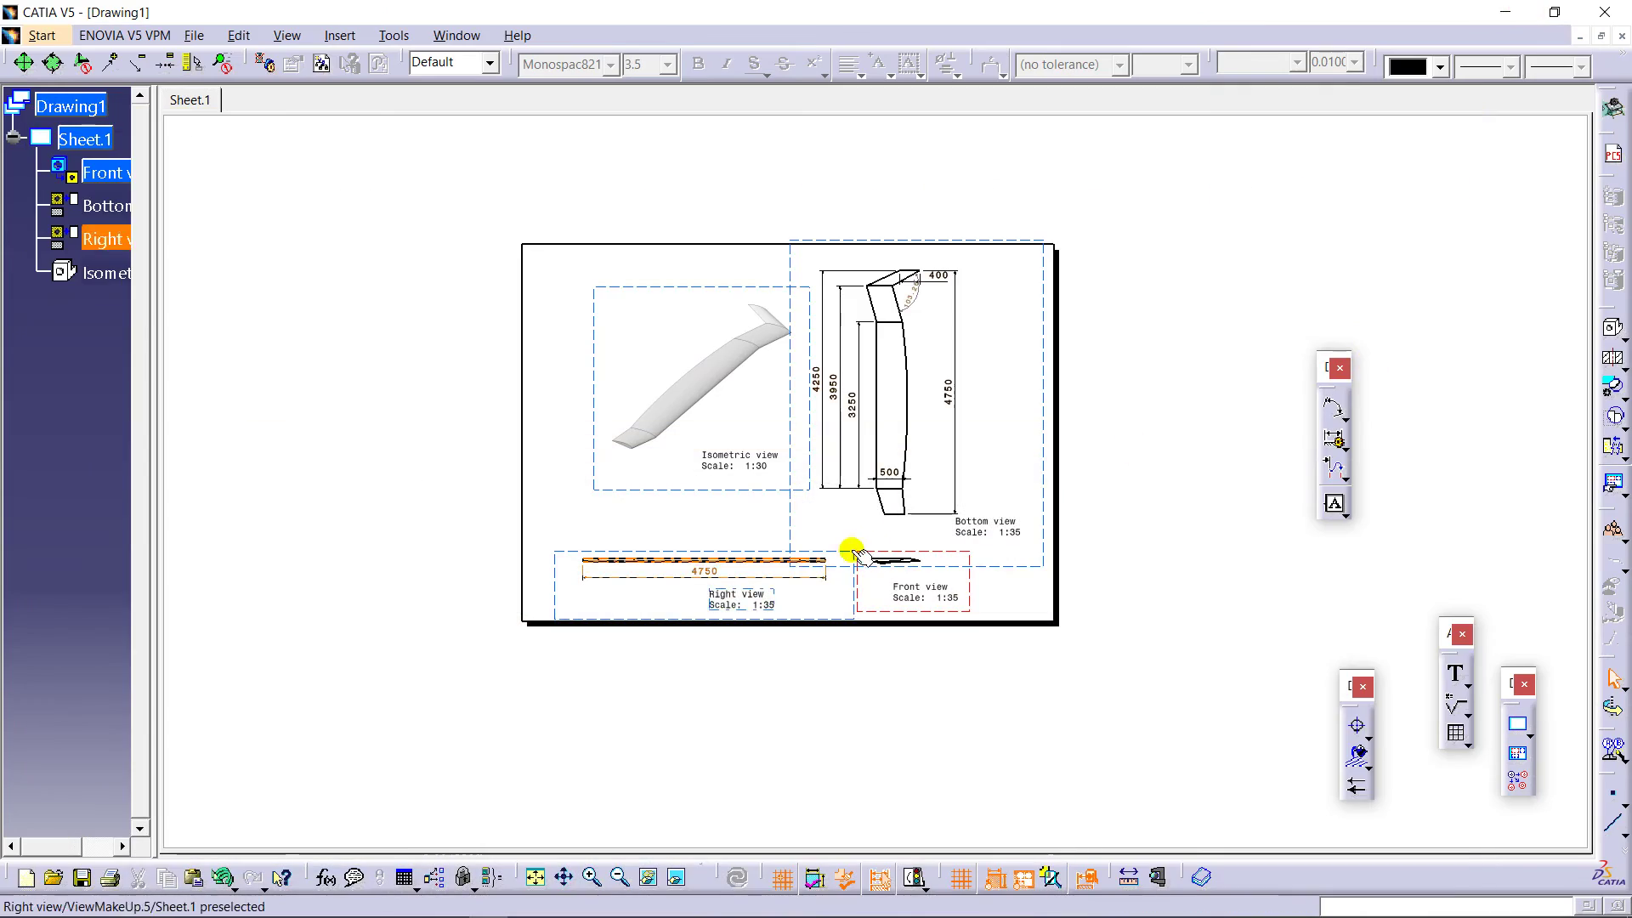
mouse_move(845, 546)
middle_mouse_down()
mouse_move(892, 468)
mouse_move(1056, 583)
middle_mouse_up()
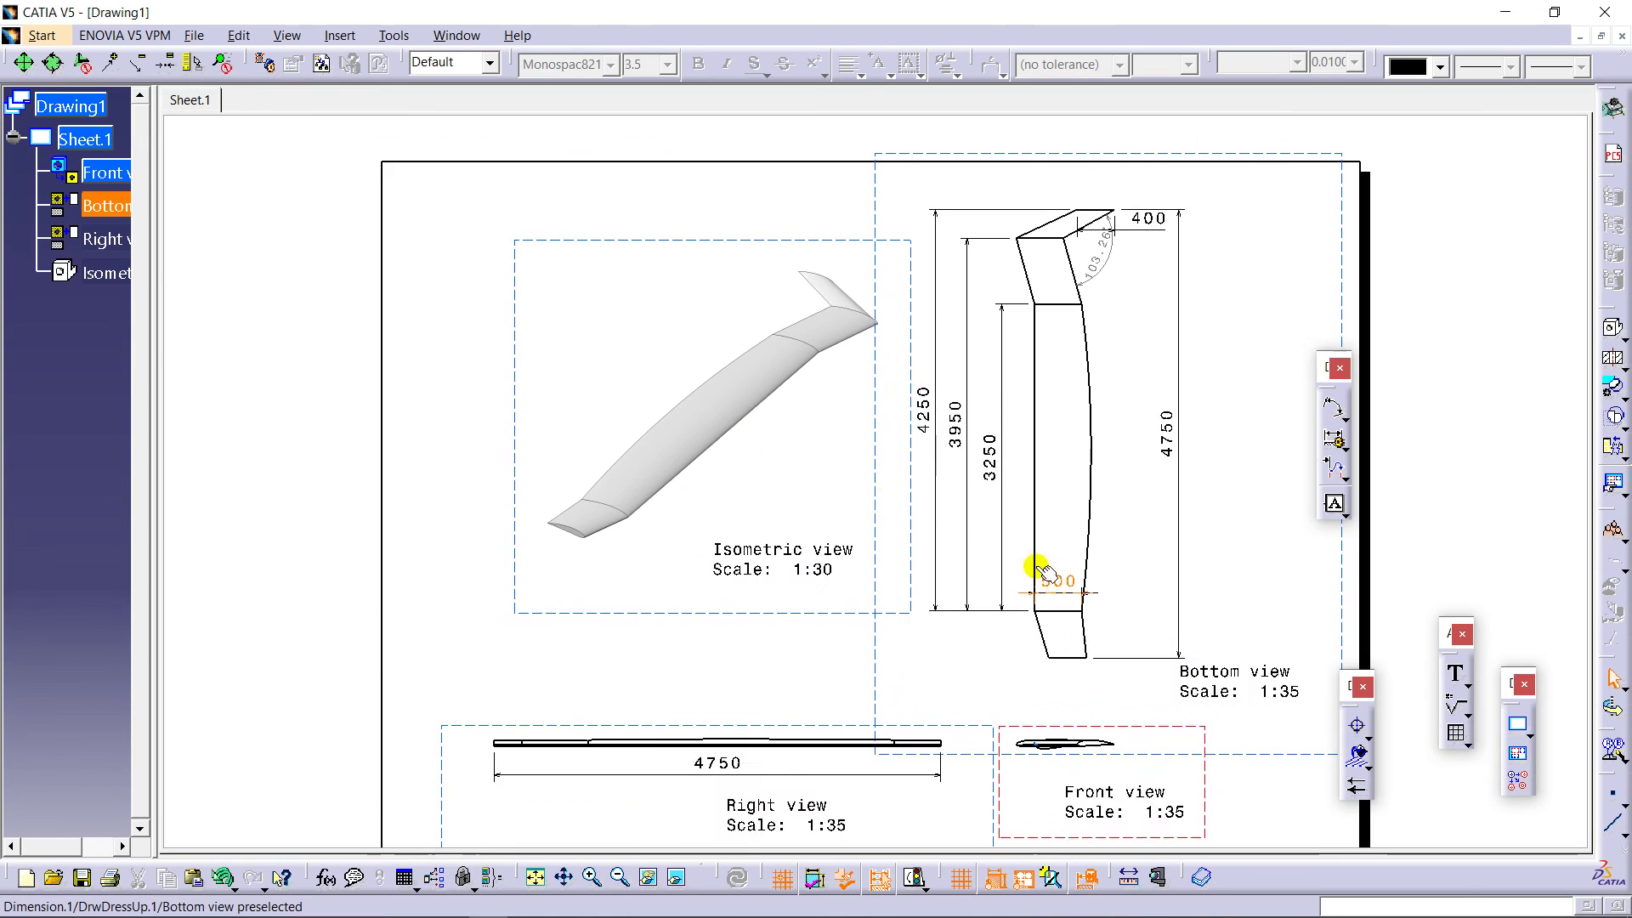
Step: Start a Save As of Drawing1 with the file type set to pdf
left_click(197, 38)
left_click(263, 168)
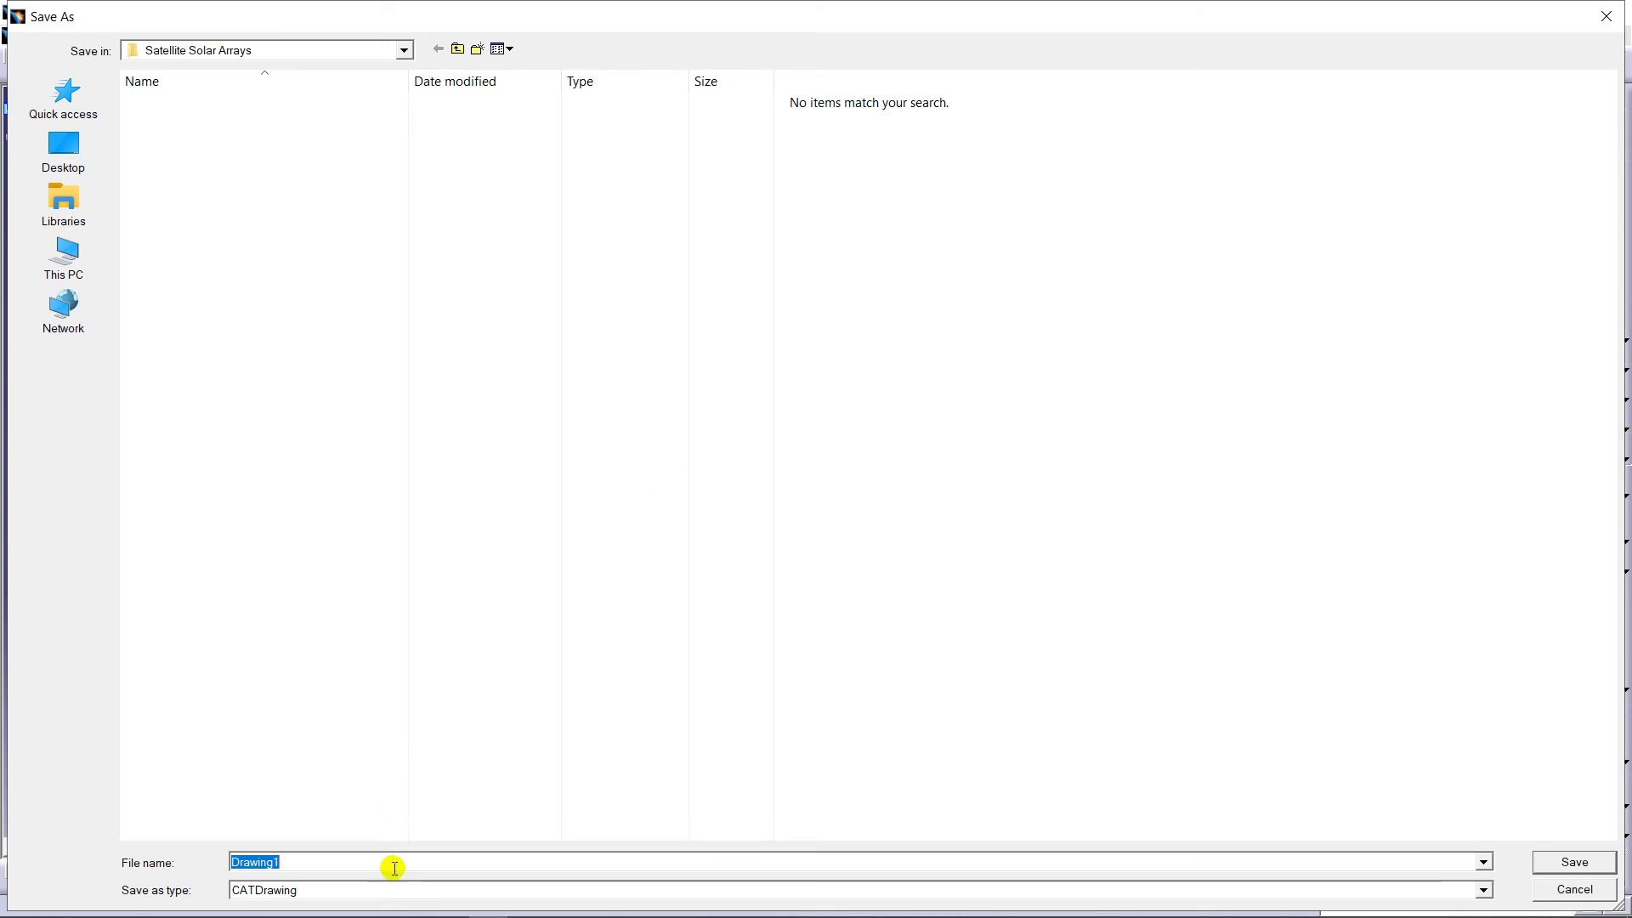
left_click(383, 890)
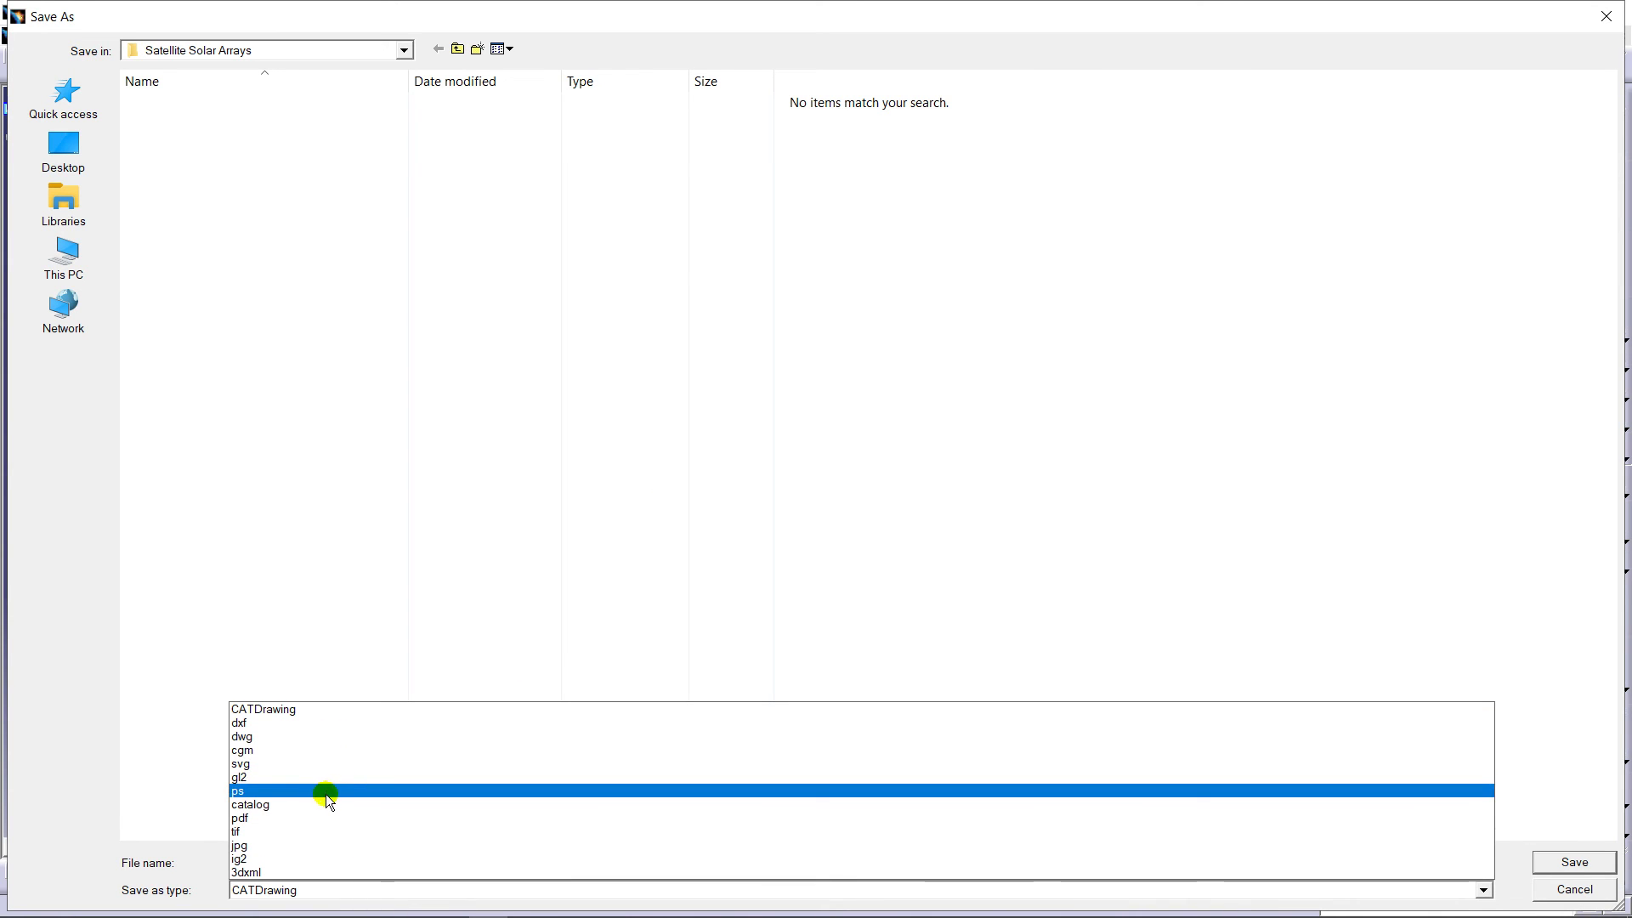
left_click(319, 830)
left_click(292, 890)
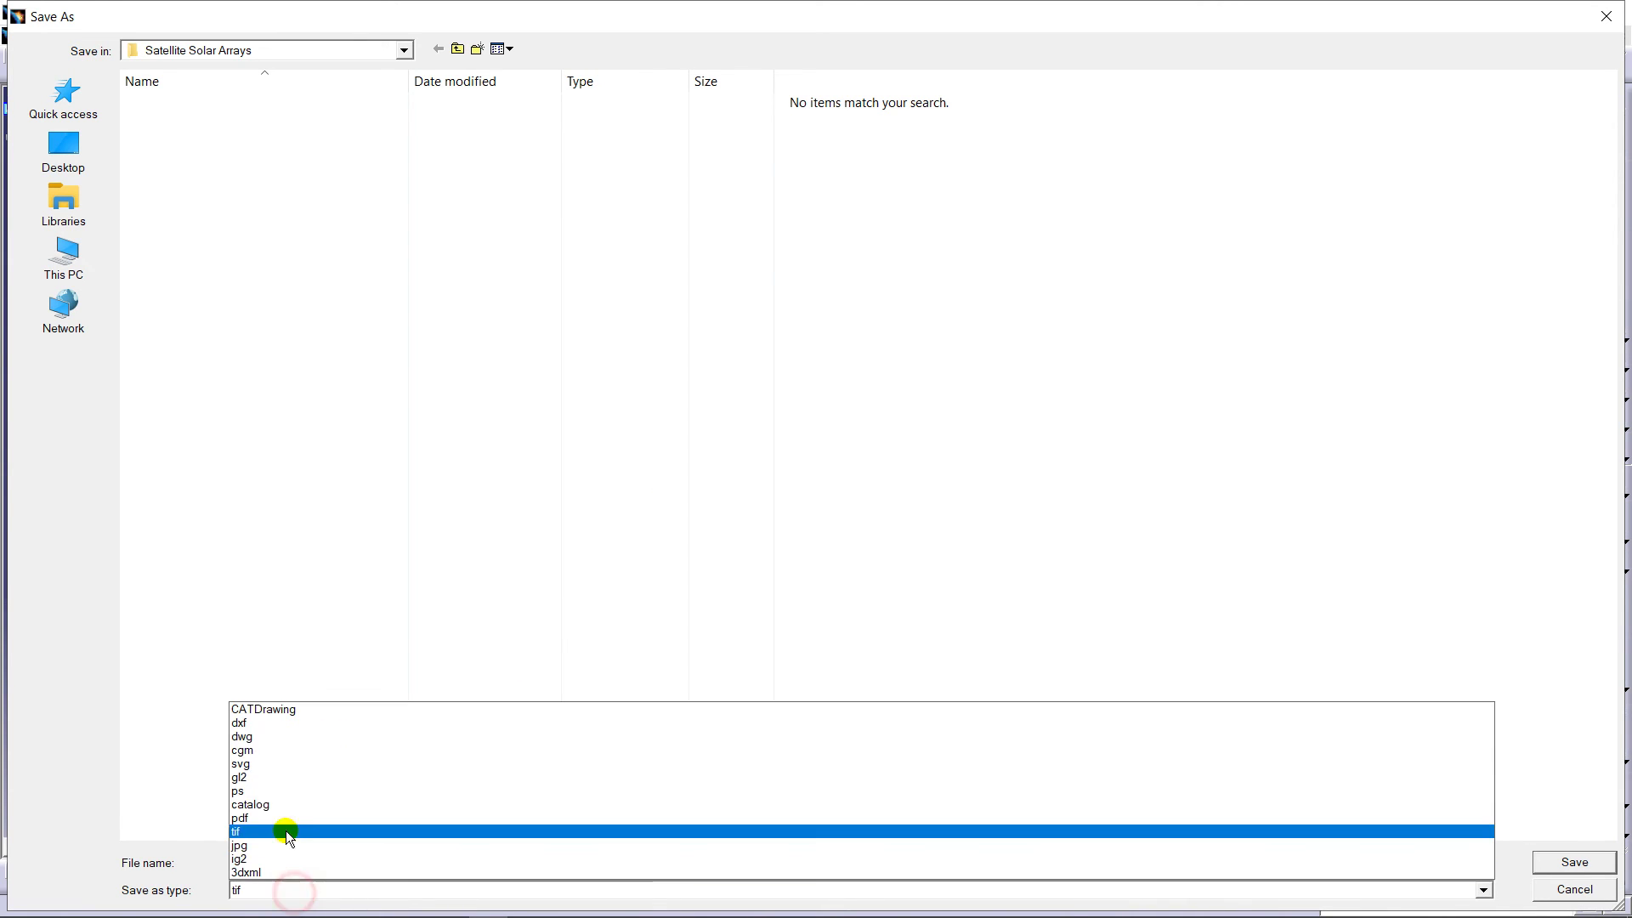
left_click(285, 819)
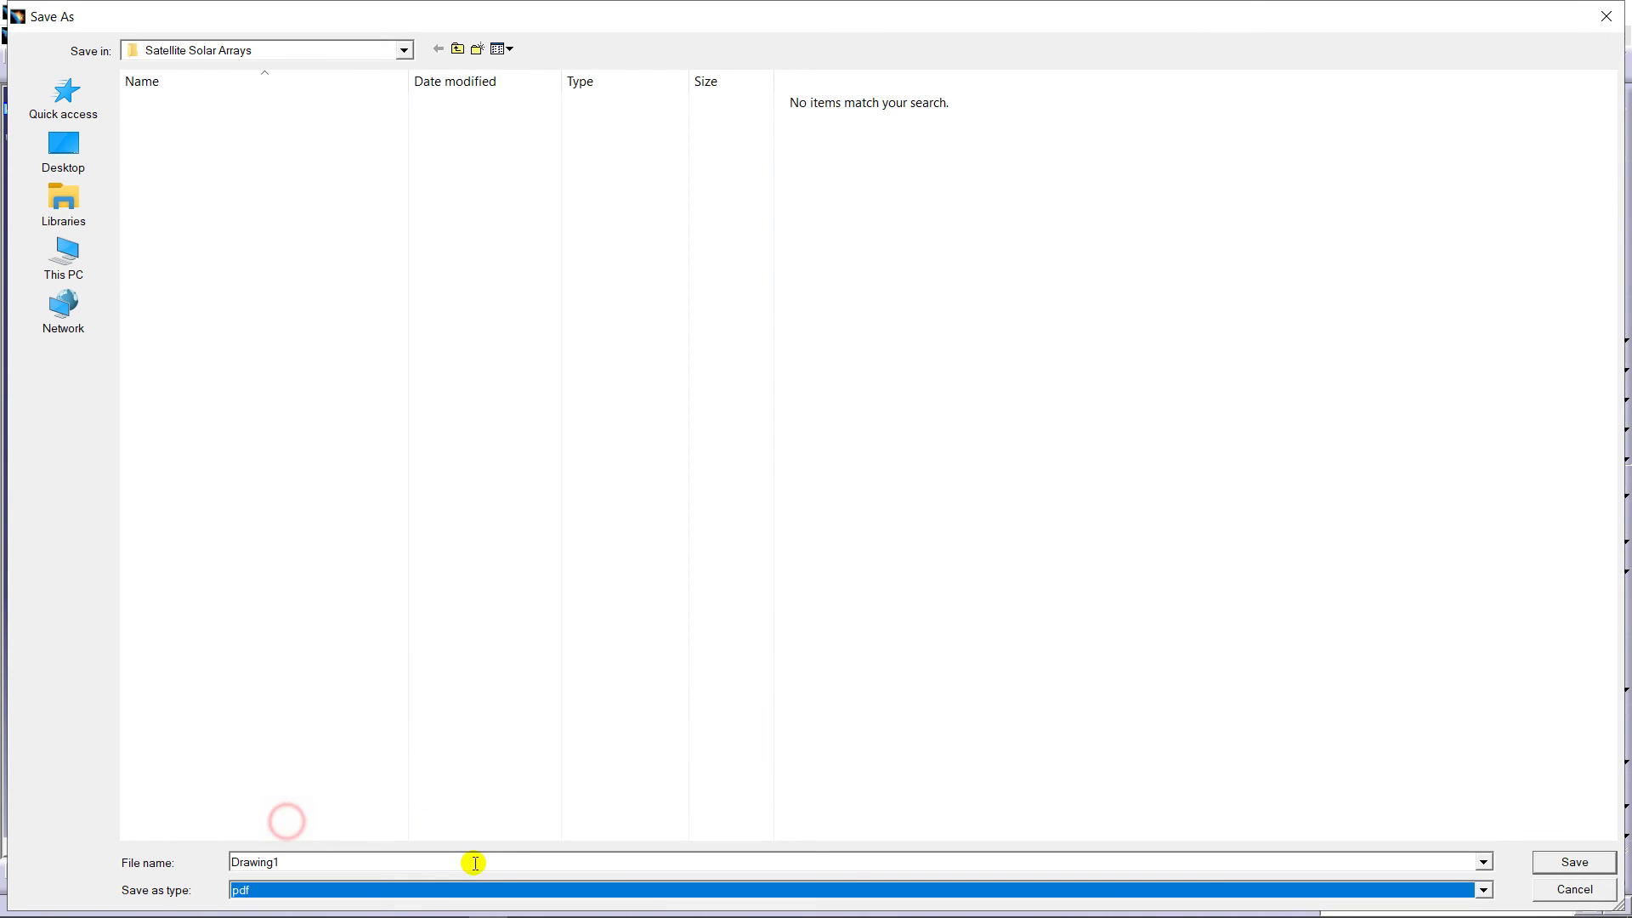
Step: Save the PDF as Blade in the DRAFT SHEET OF ROTOR BLADEOF DEFIANT X folder
left_click(488, 863)
key("BackSpace")
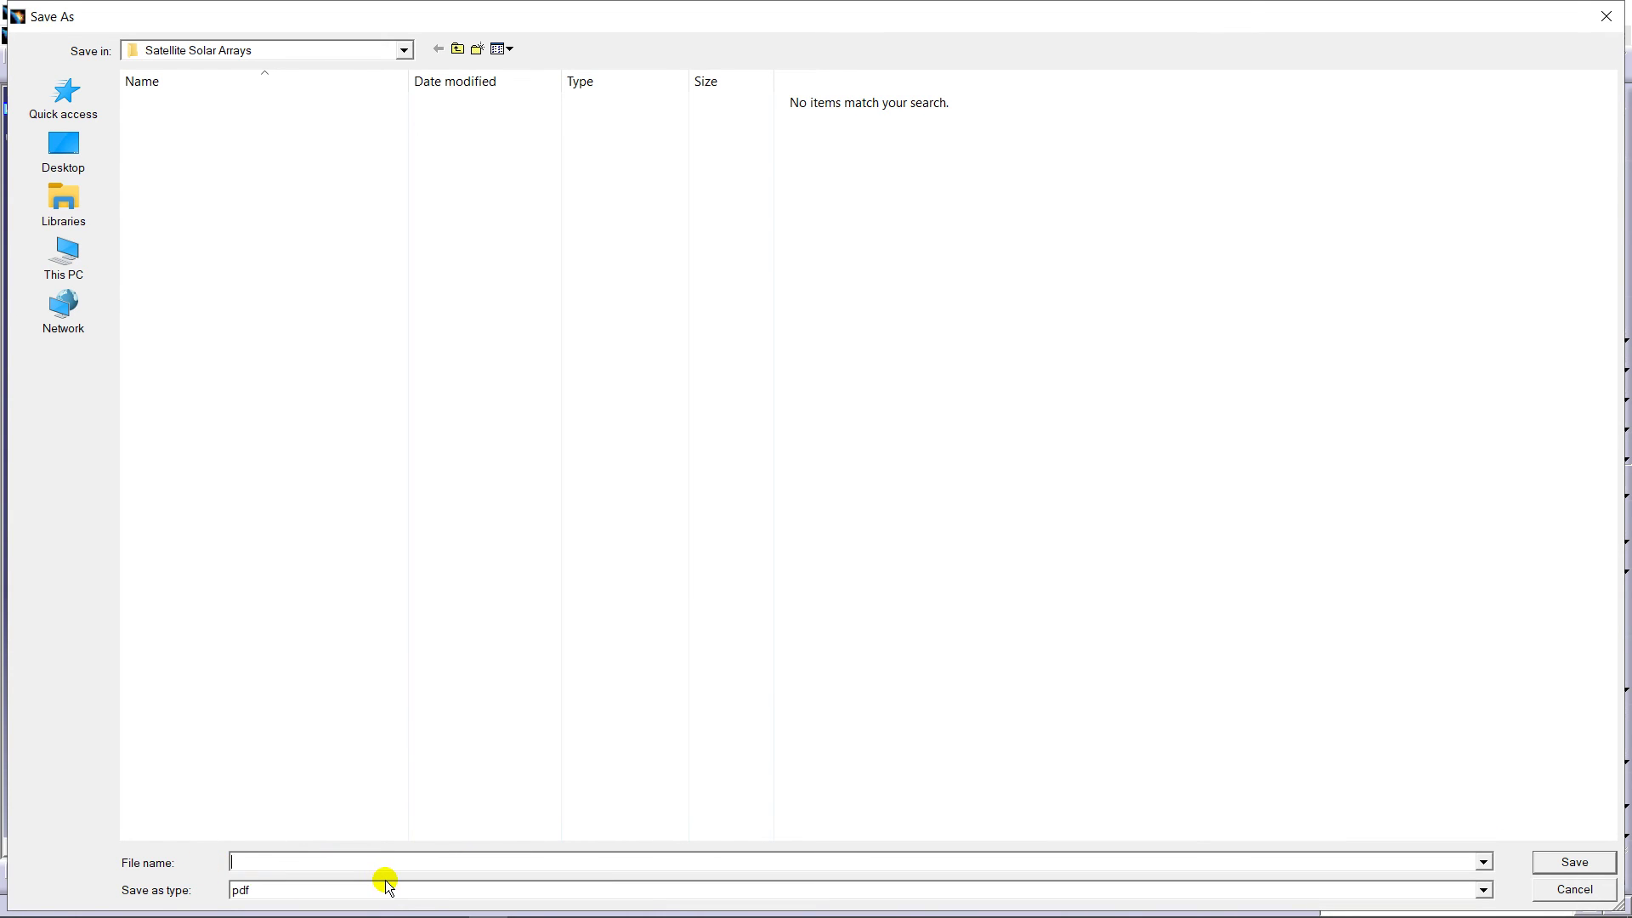
type("roTO")
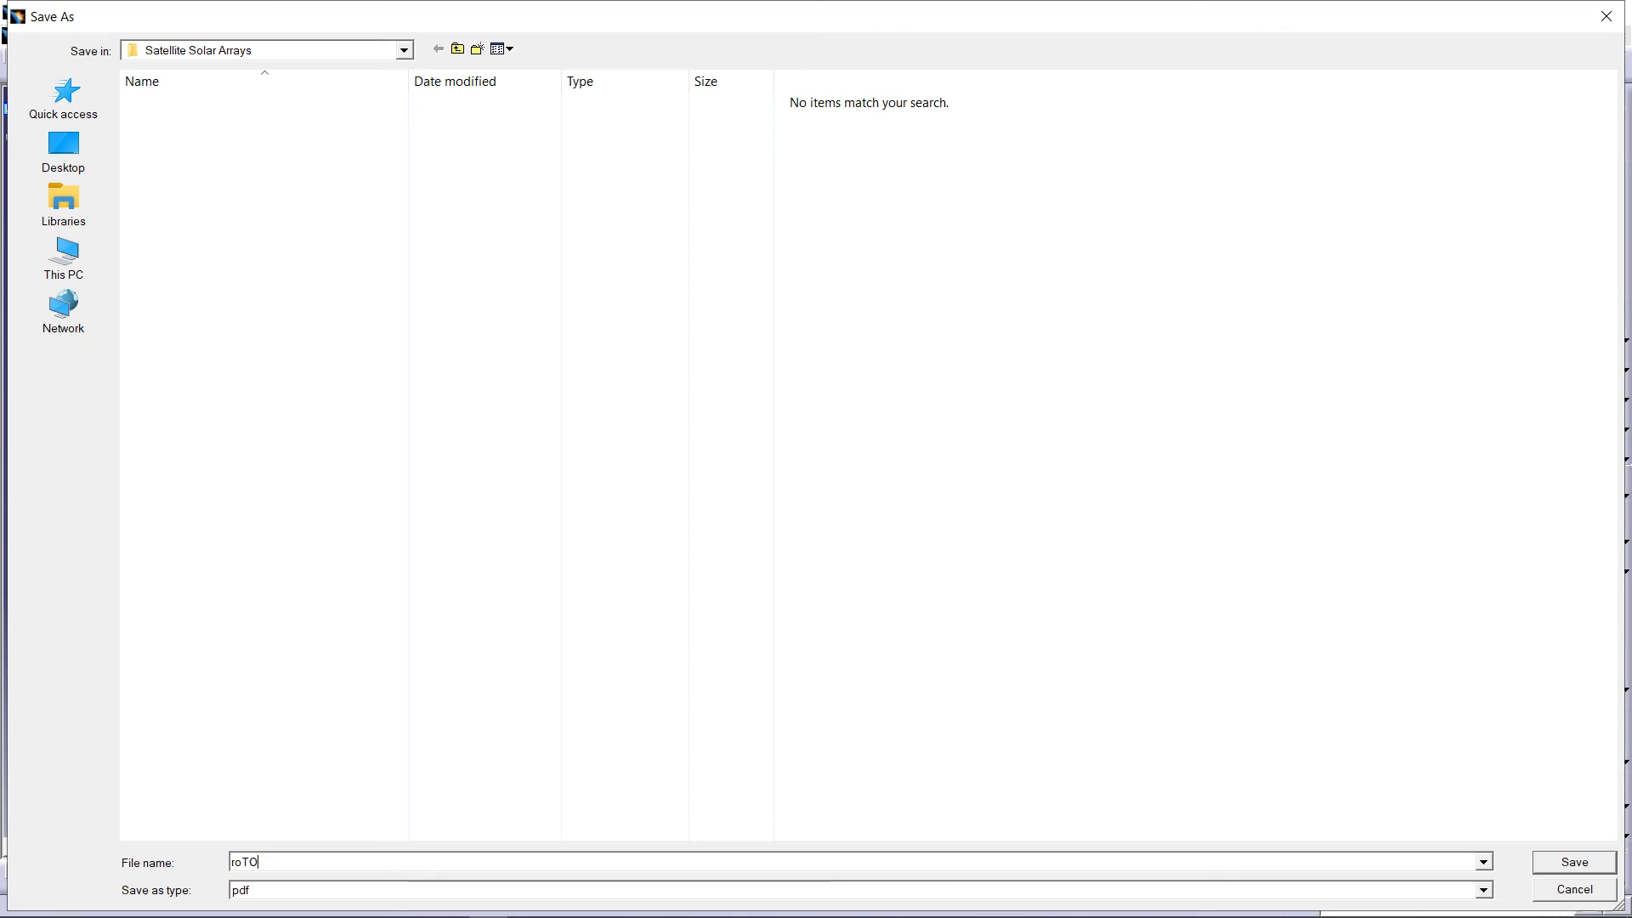
key("BackSpace")
key("BackSpace")
key("BackSpace")
key("BackSpace")
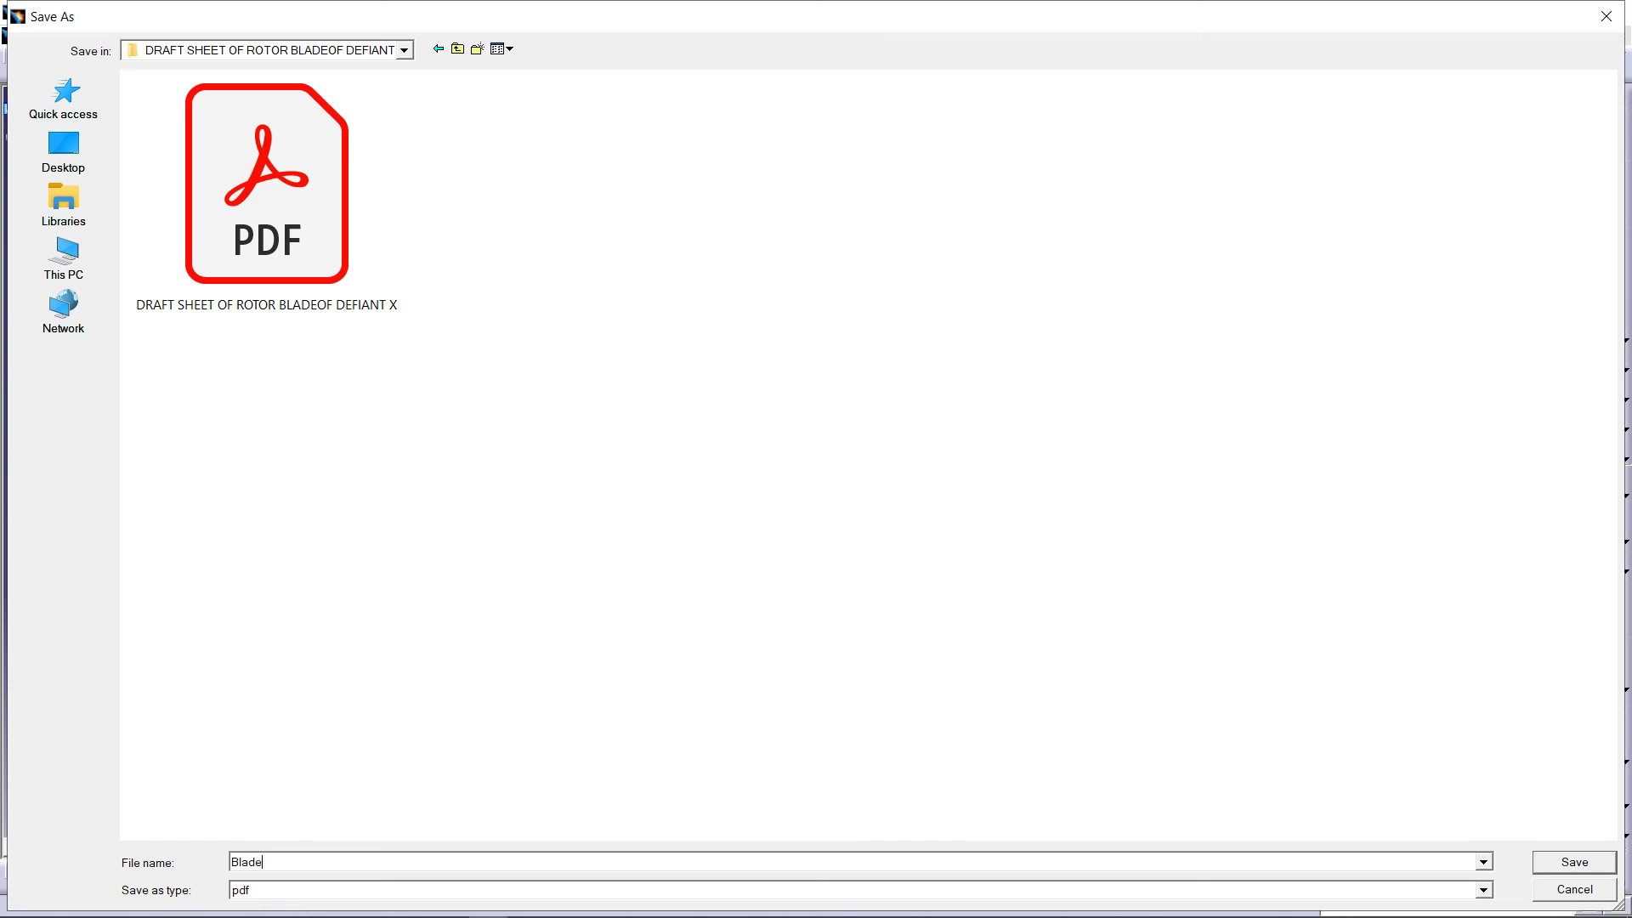
left_click(426, 800)
mouse_move(585, 908)
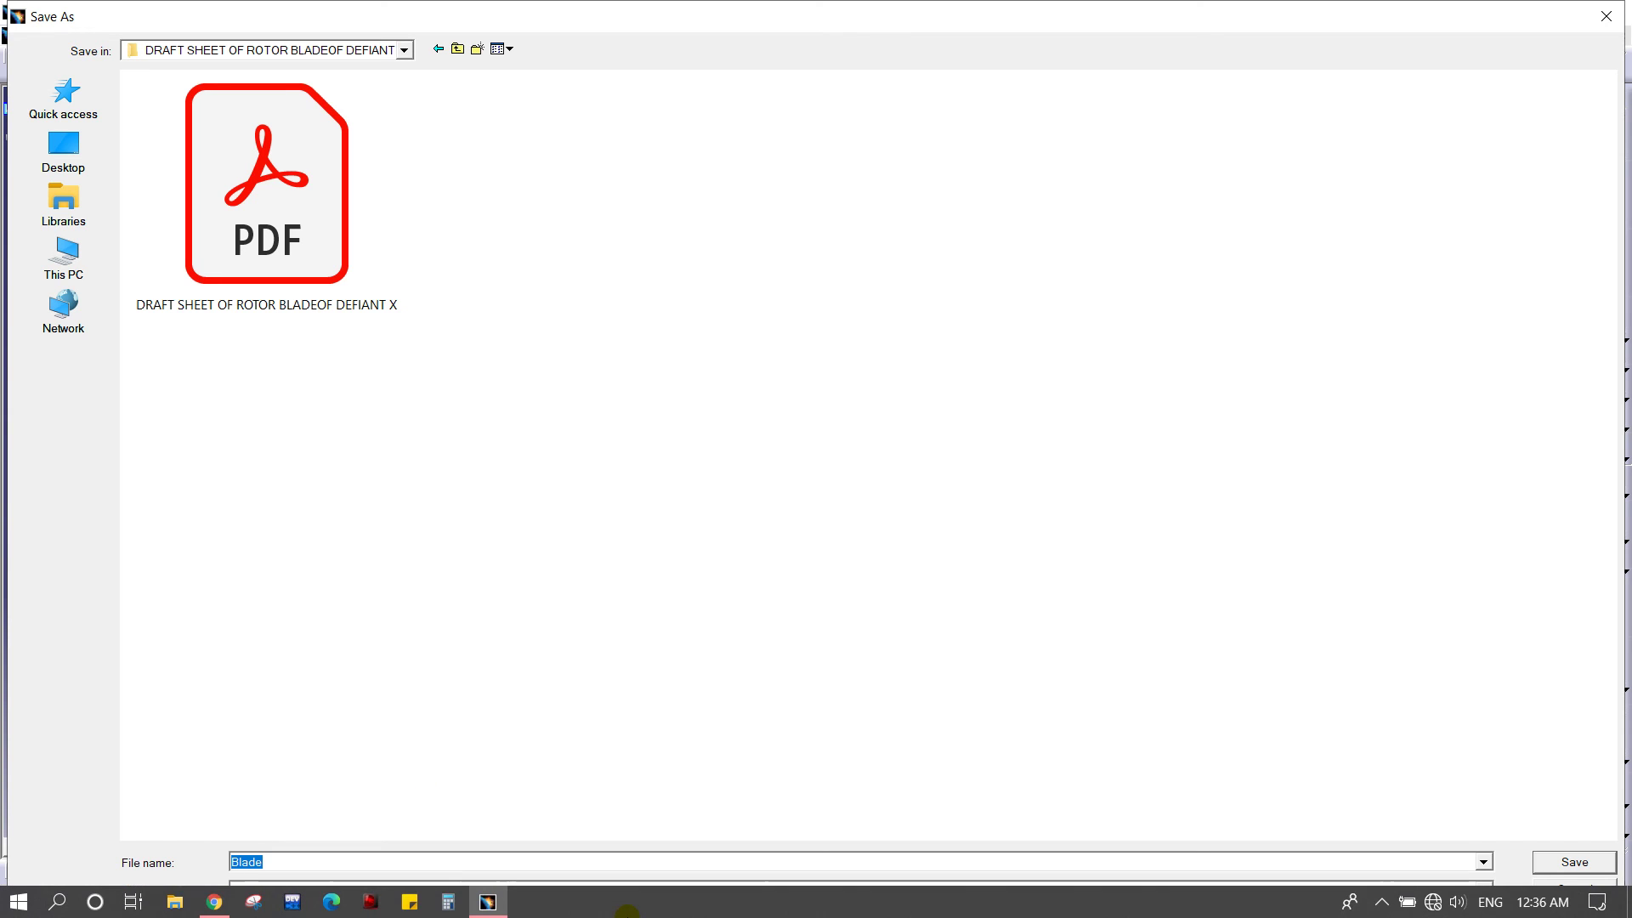
key("Return")
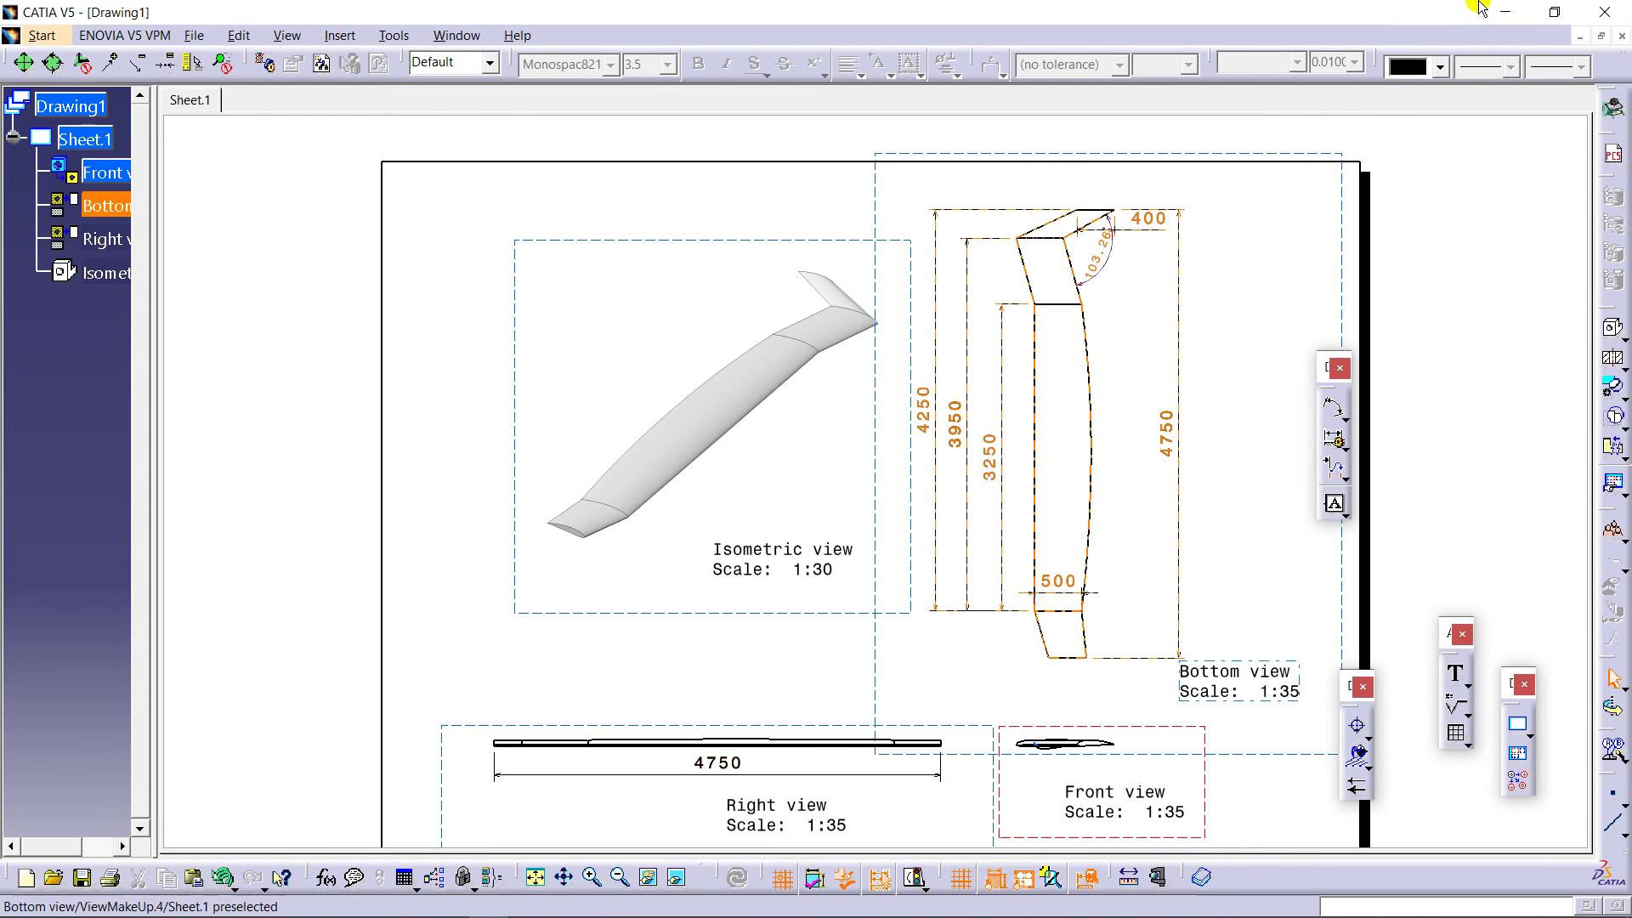
left_click(1505, 12)
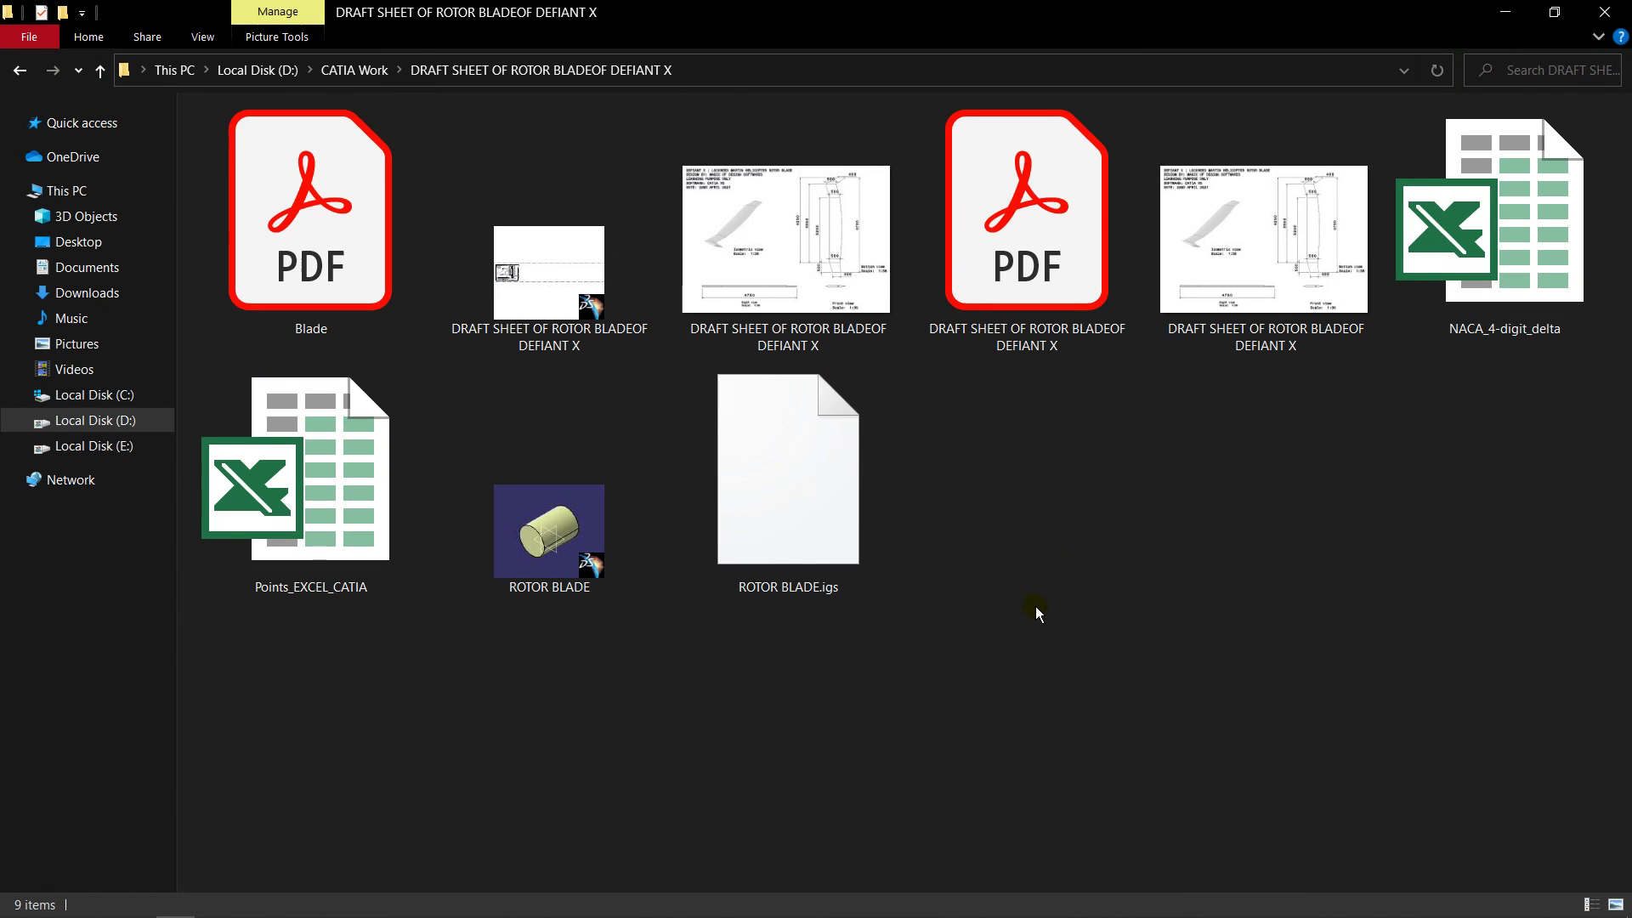
Step: Open Blade.pdf from the drafting folder in Adobe Acrobat Reader DC
left_click(336, 269)
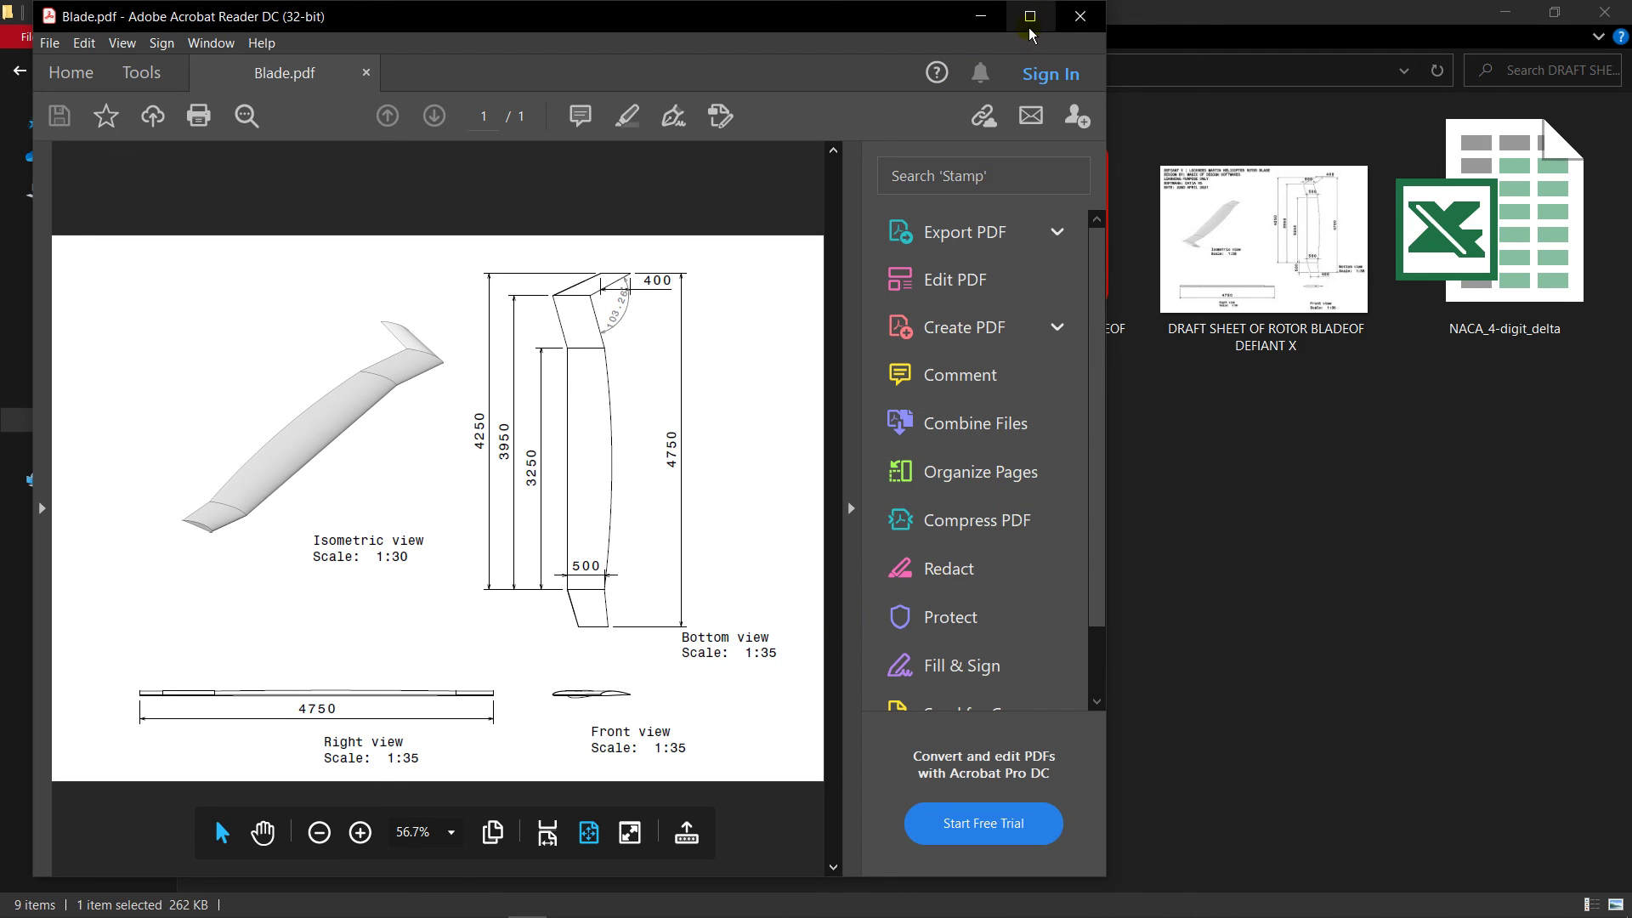
Step: Maximize the Acrobat window and switch Blade.pdf to Read Mode, clearing the floating toolbar
left_click(1030, 17)
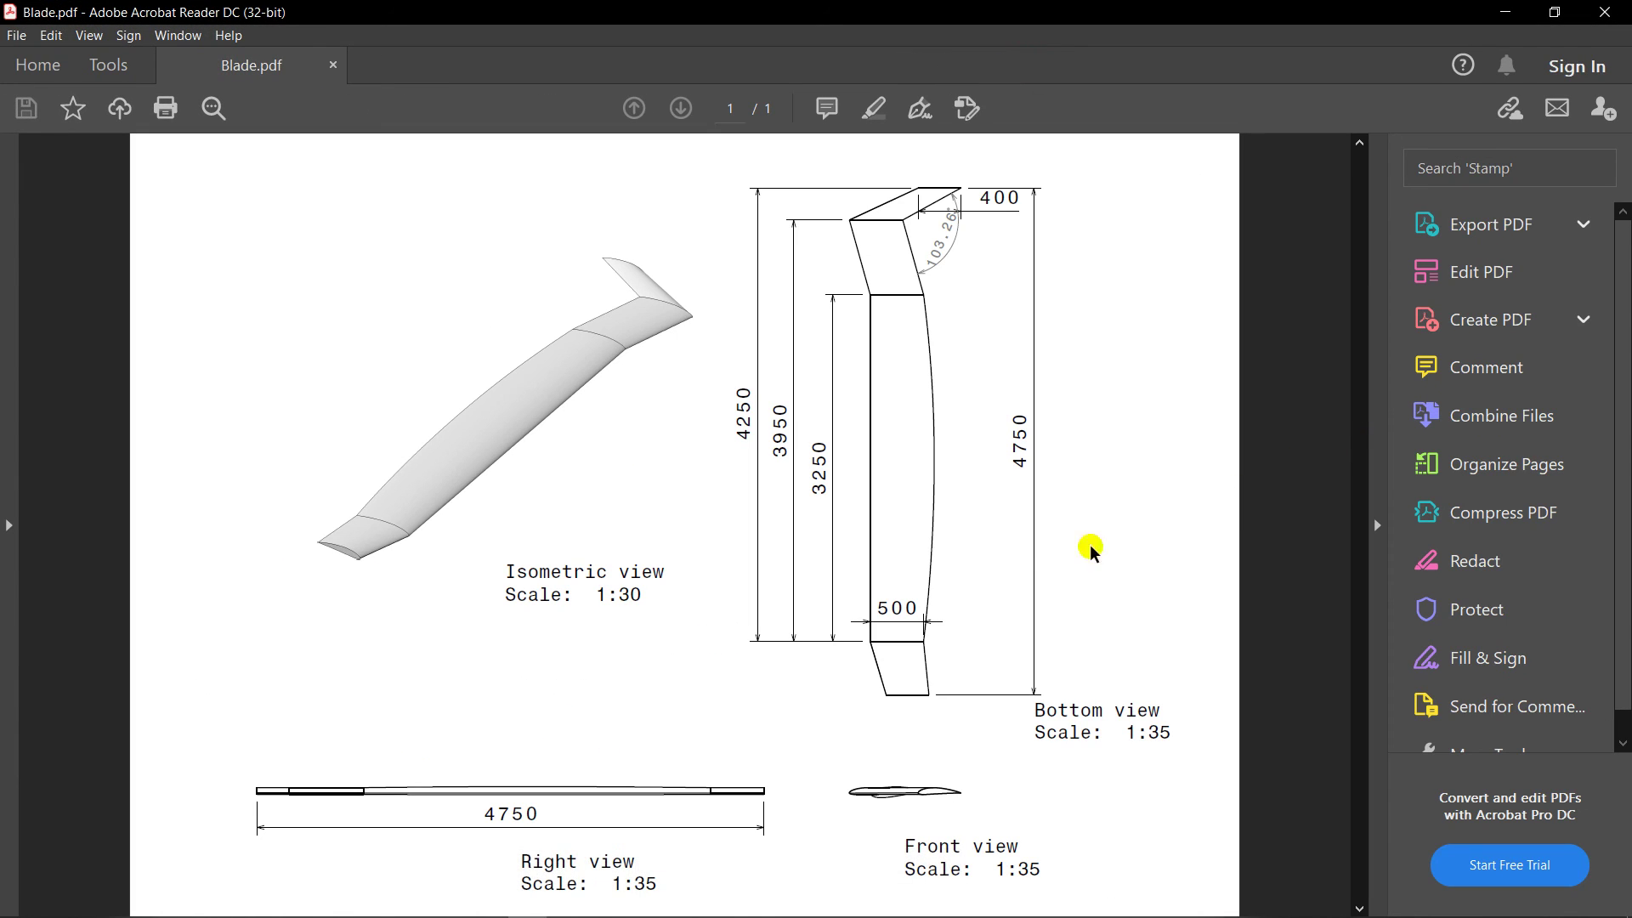
mouse_move(748, 880)
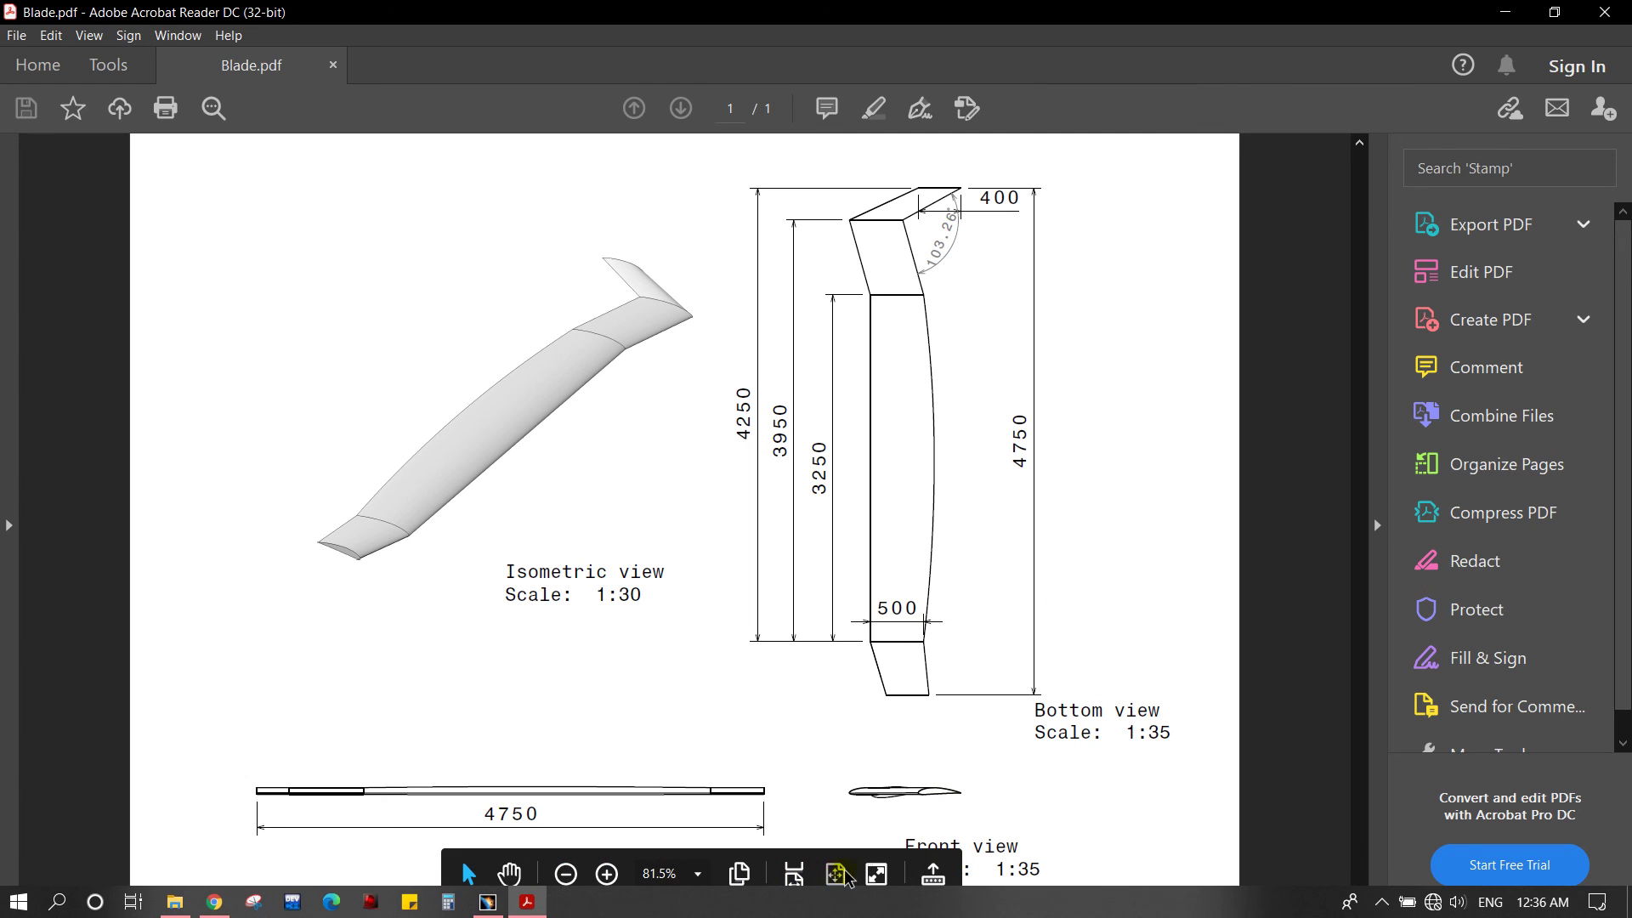
left_click(868, 875)
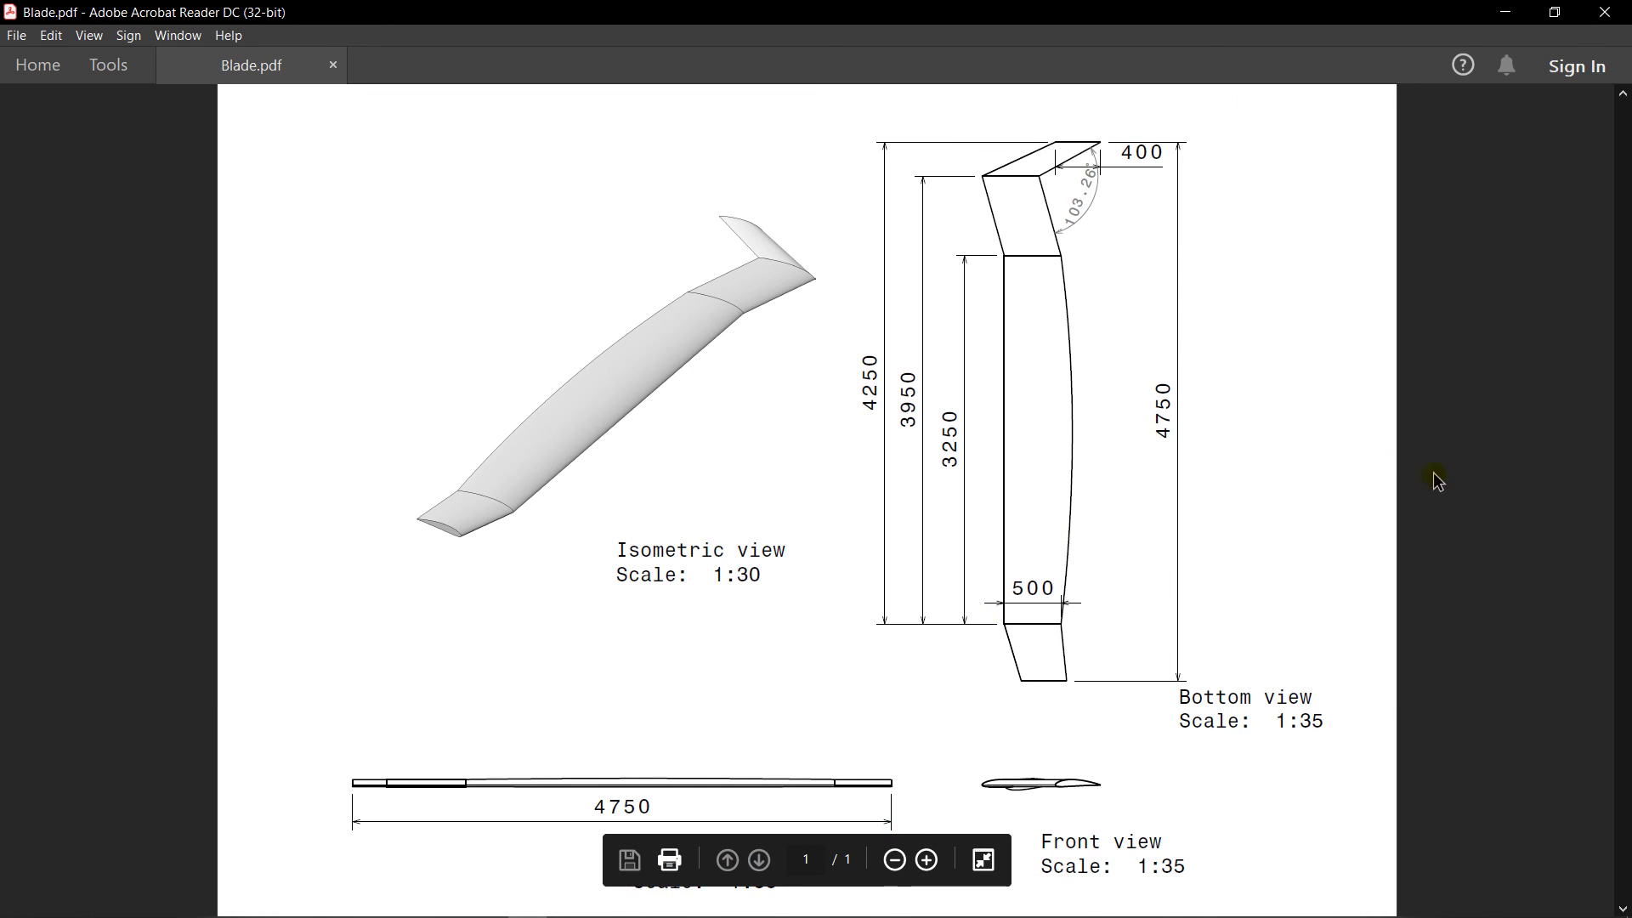
left_click_drag(786, 857, 127, 226)
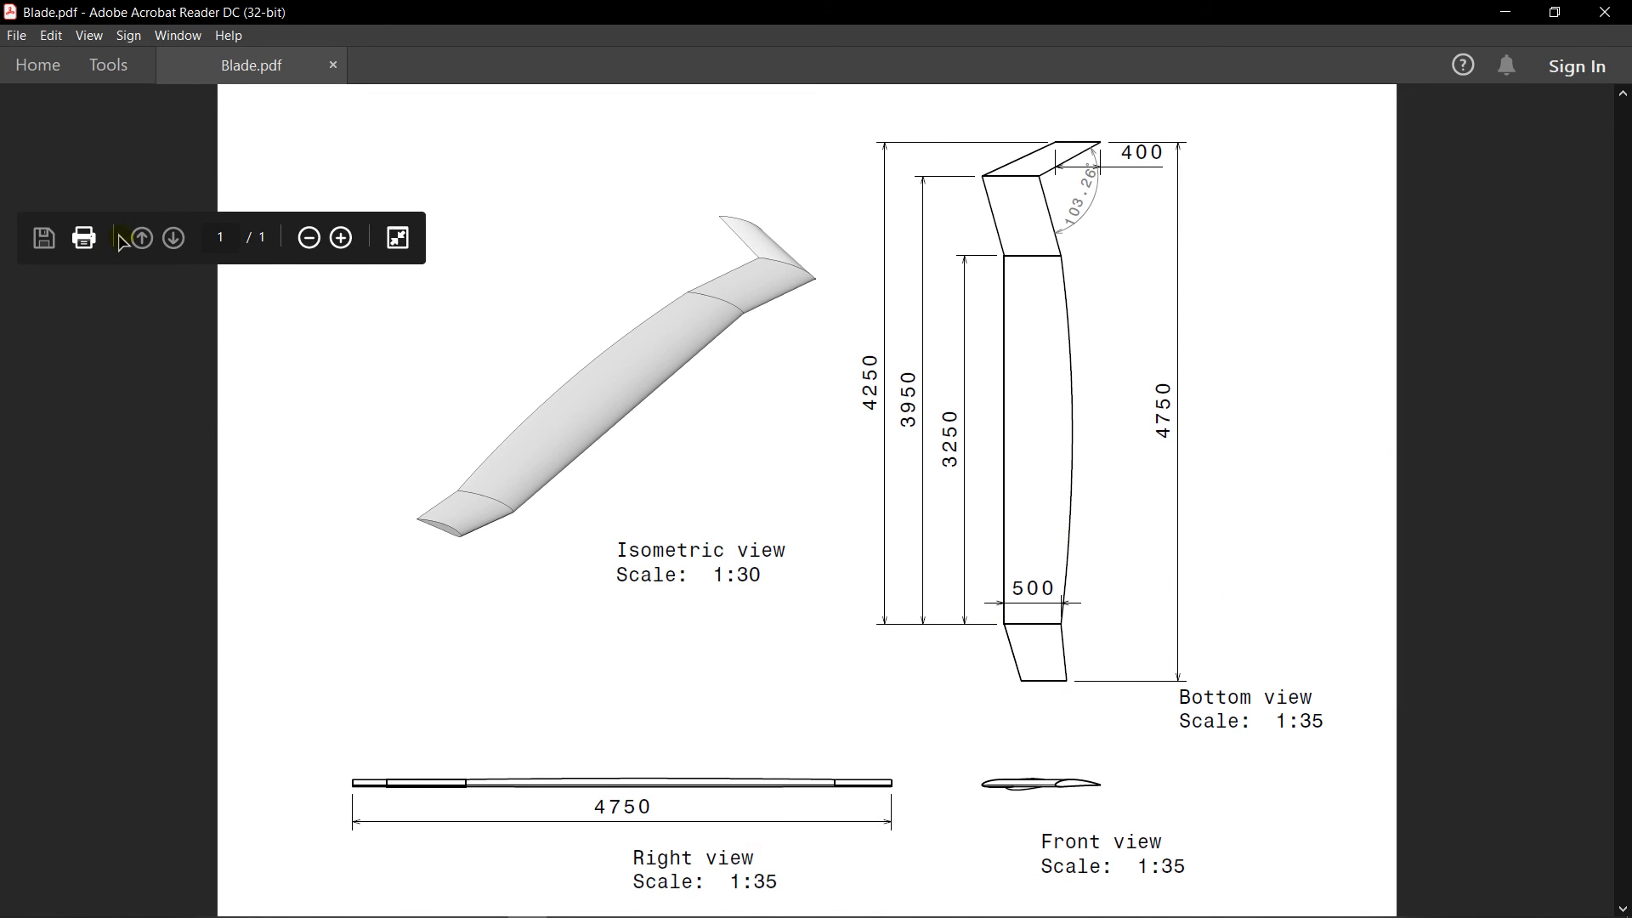
left_click(750, 759)
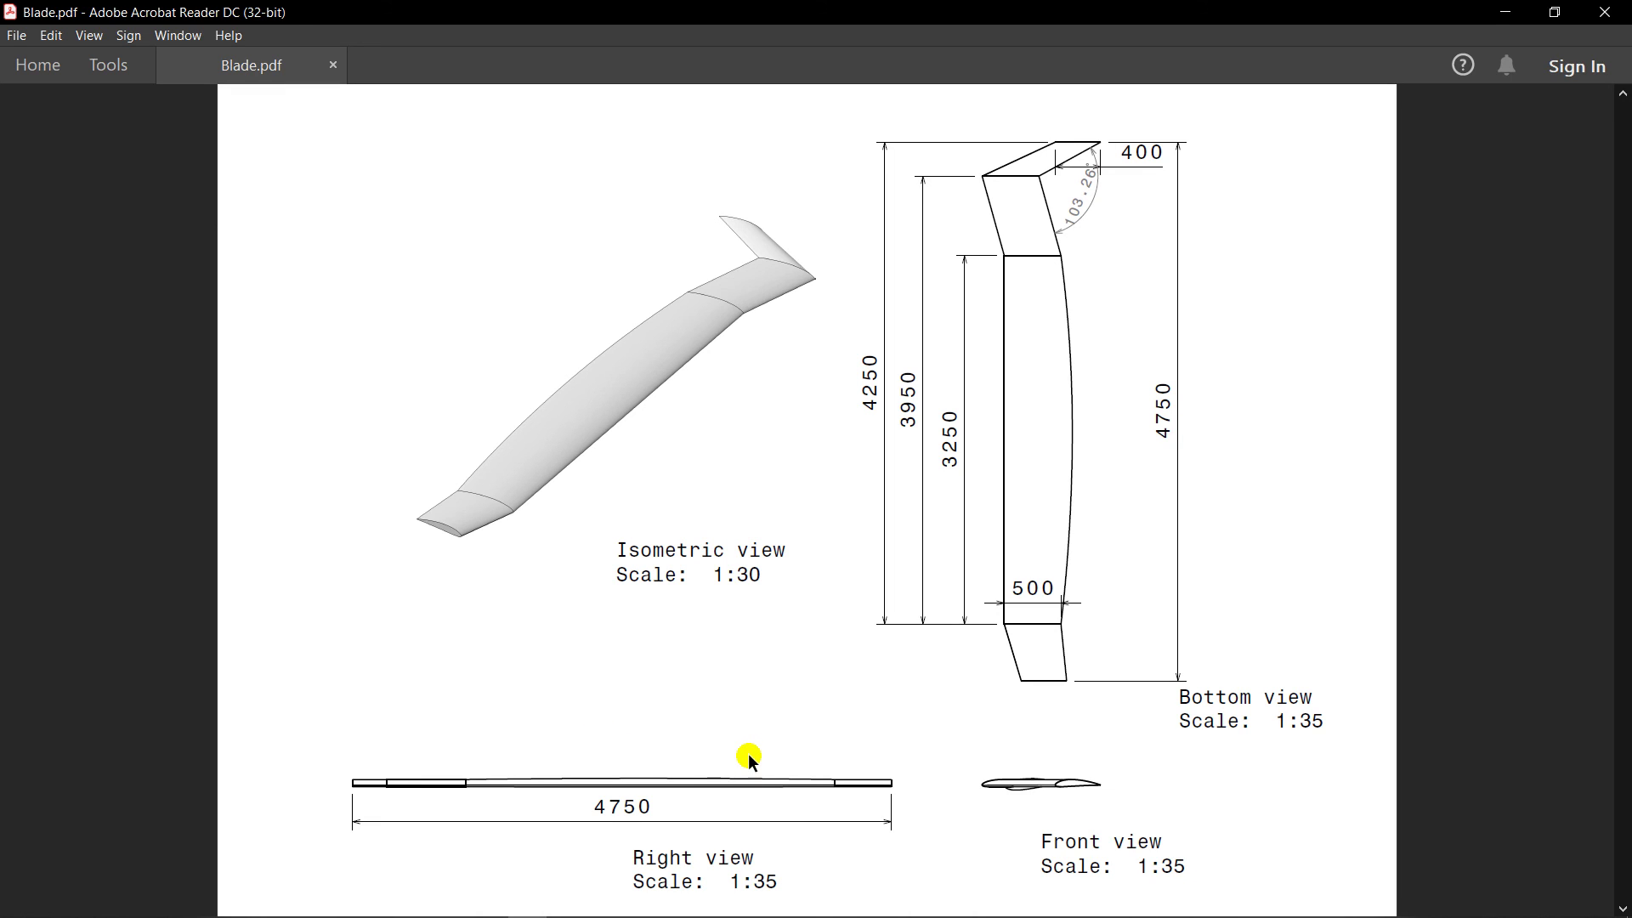